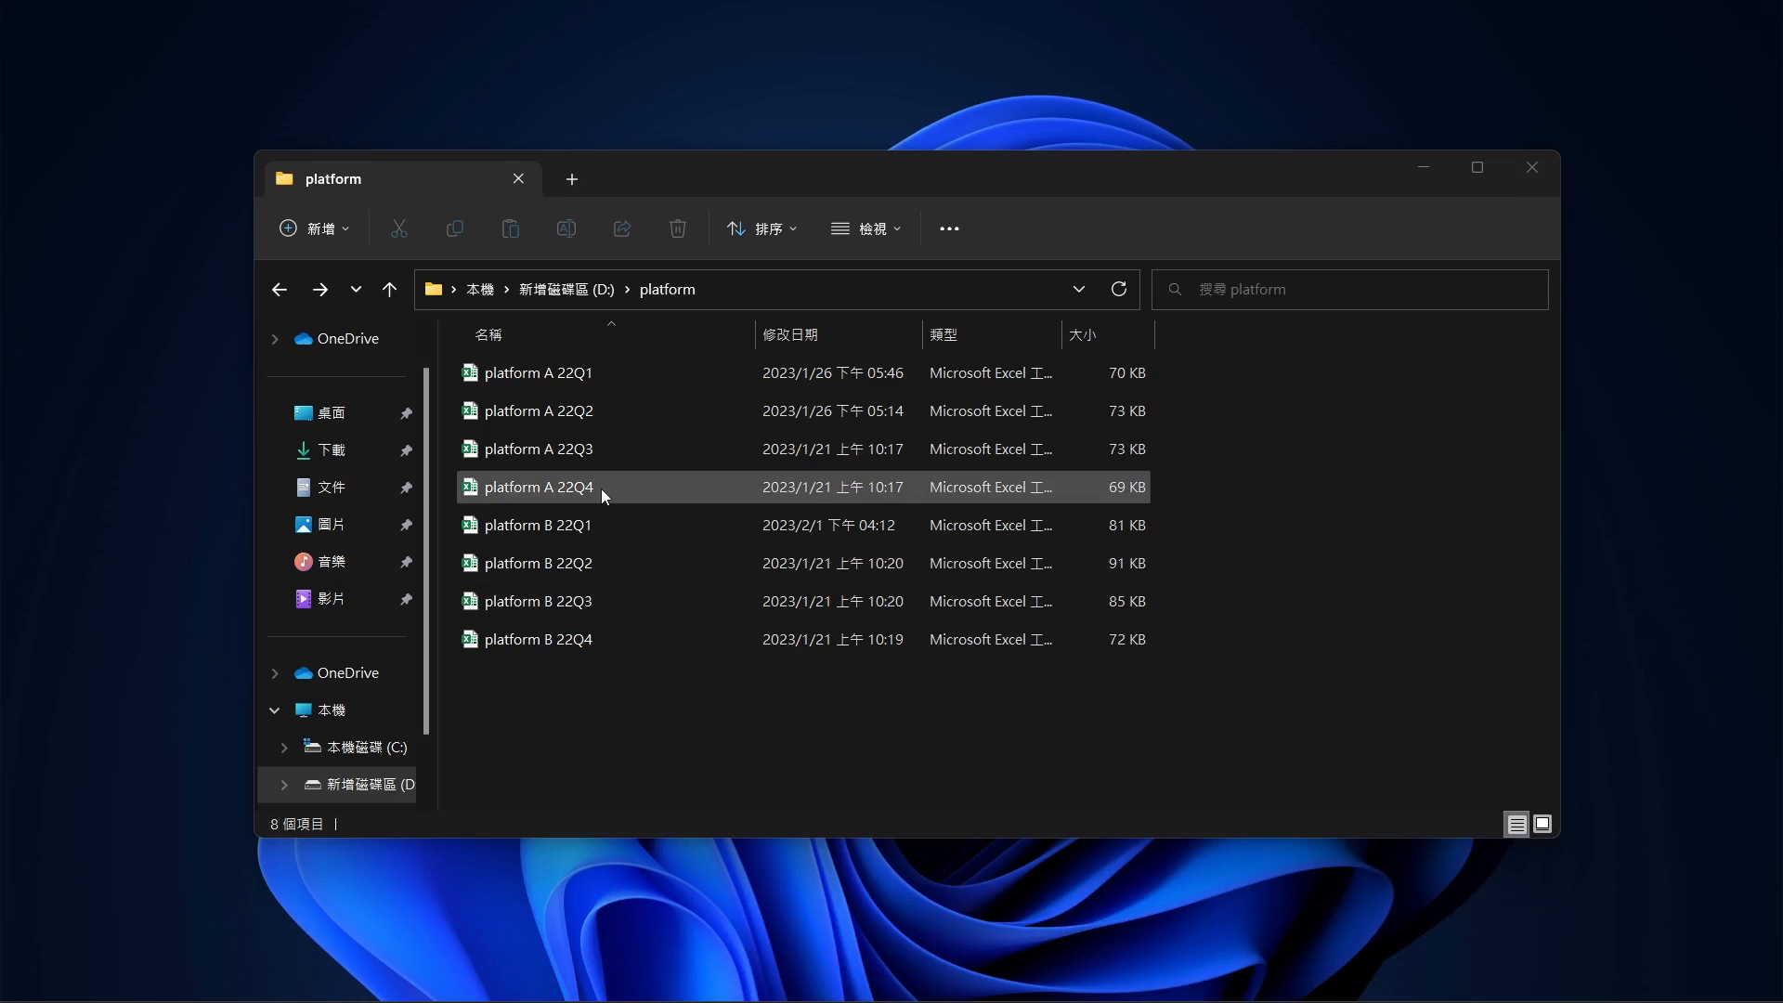
- Open the platform A 22Q4 and platform B 22Q1 workbooks together without updating their external links
ctrl+click(600, 521)
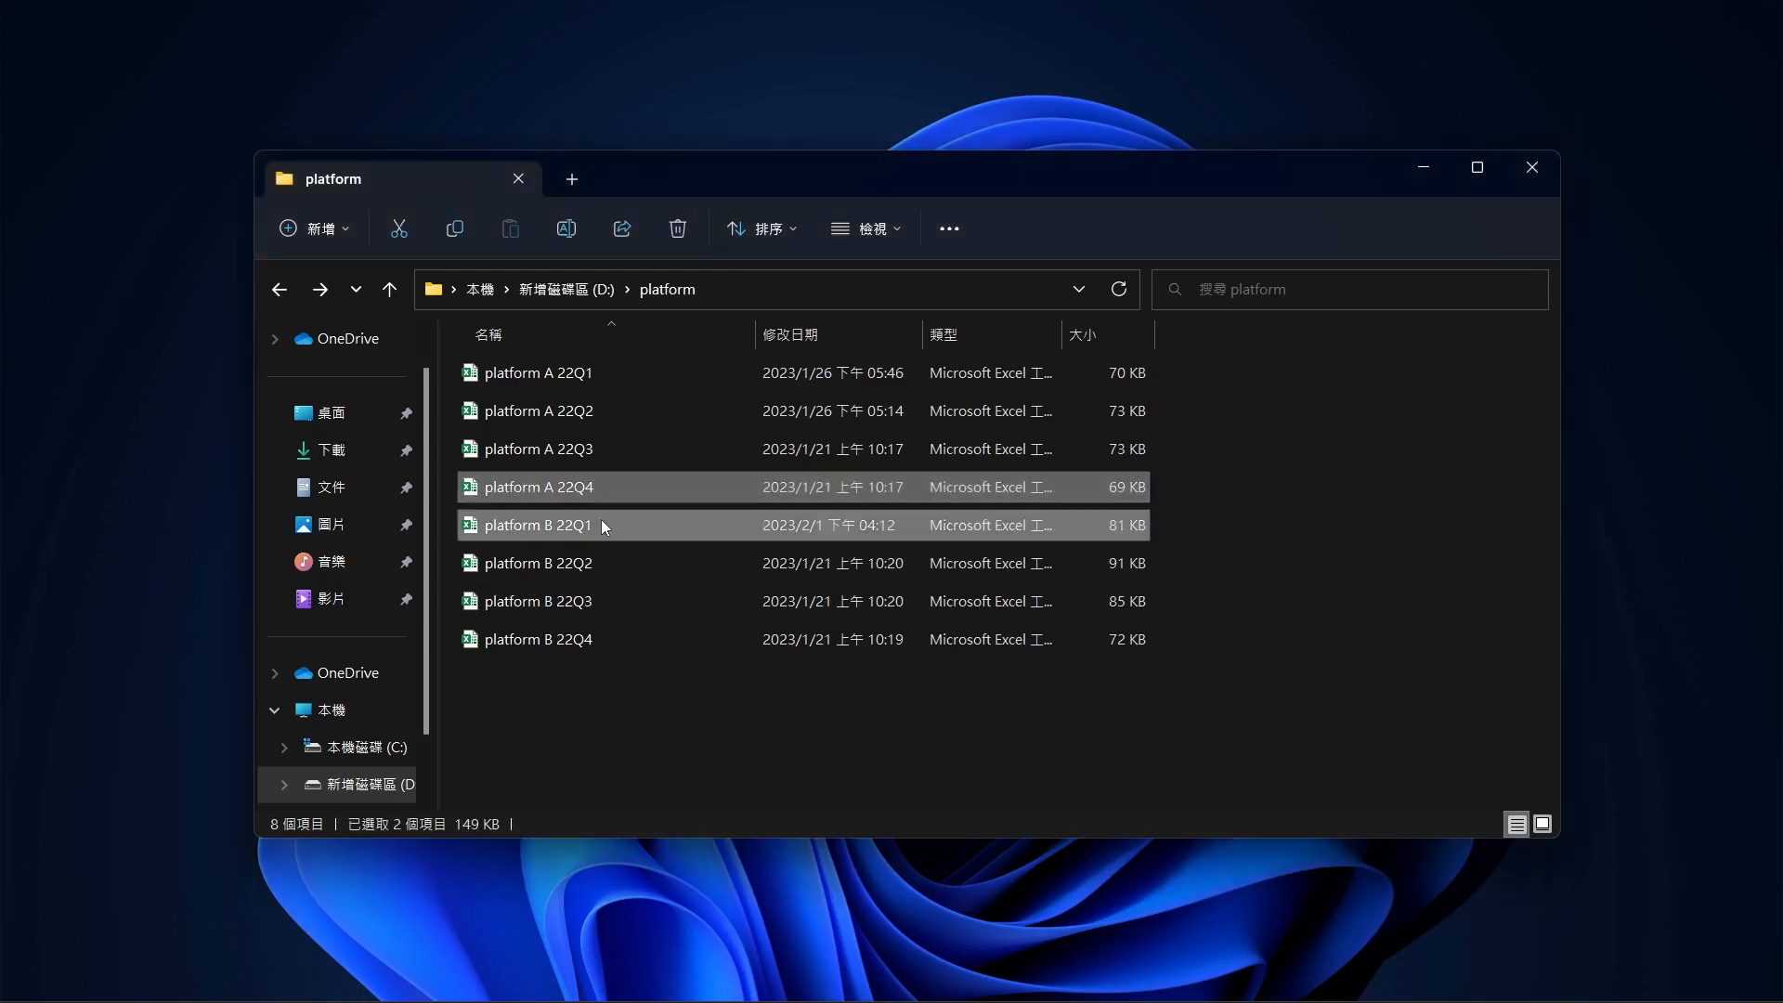
right_click(600, 521)
ctrl+click(568, 516)
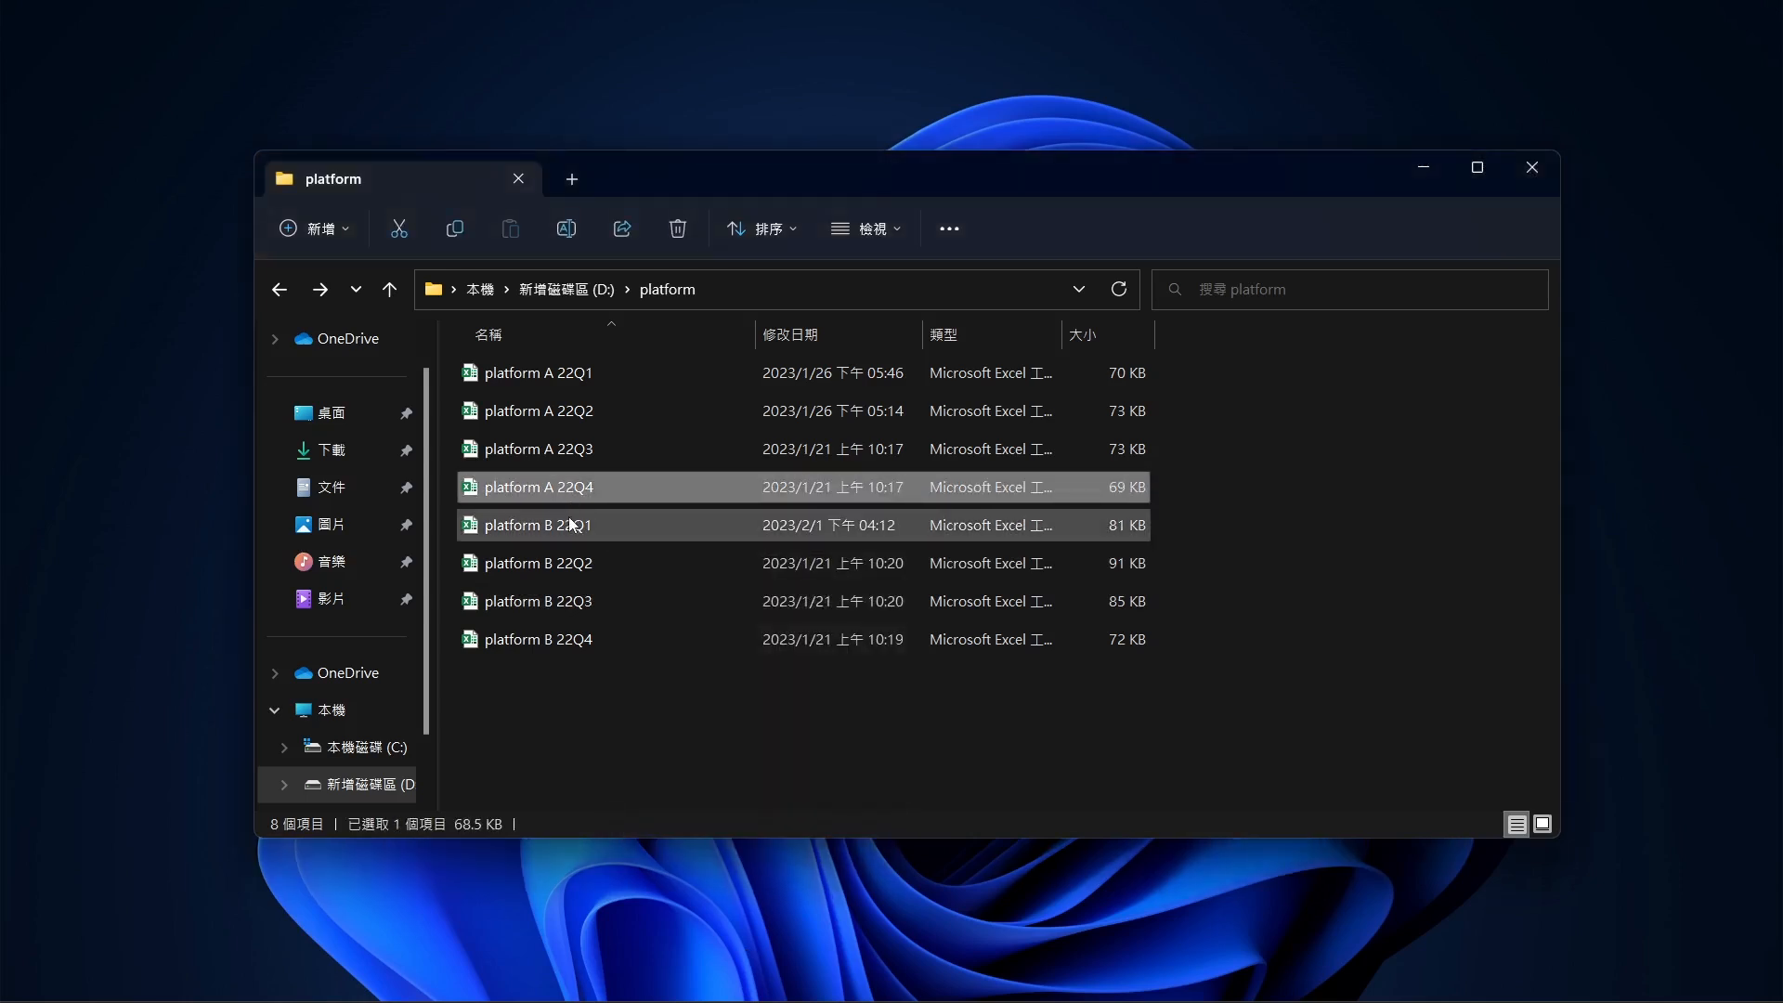
ctrl+click(569, 516)
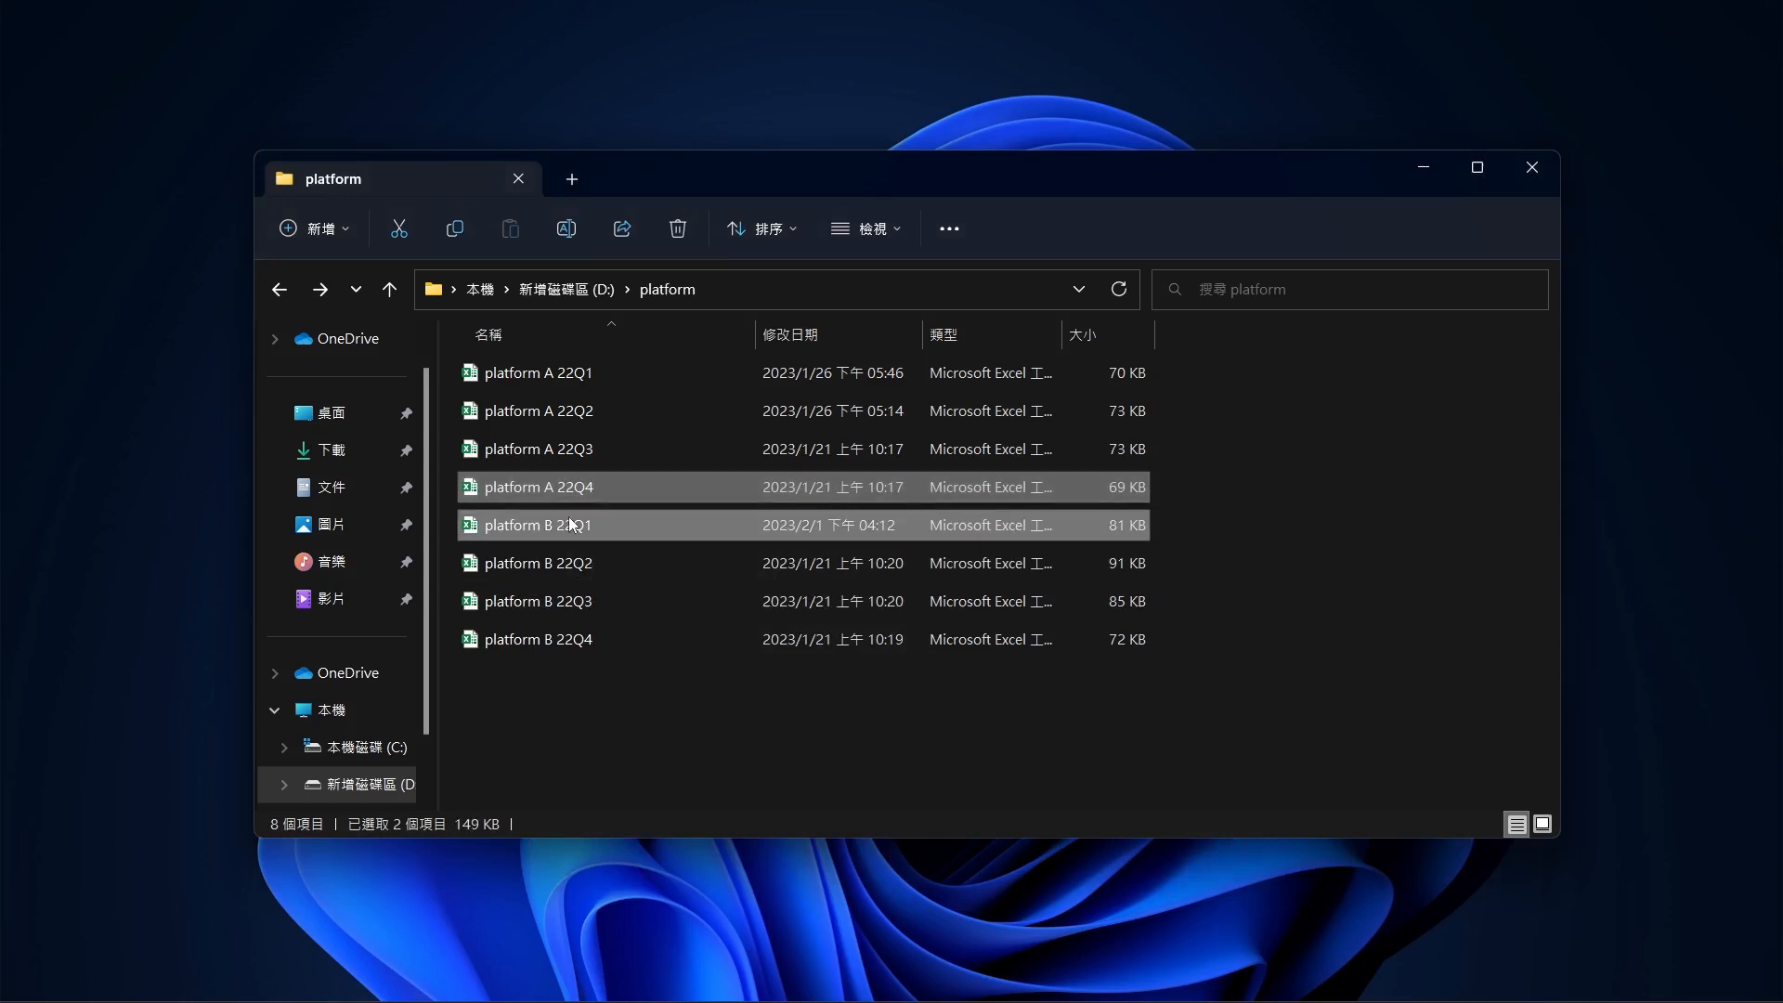
right_click(568, 516)
click(666, 591)
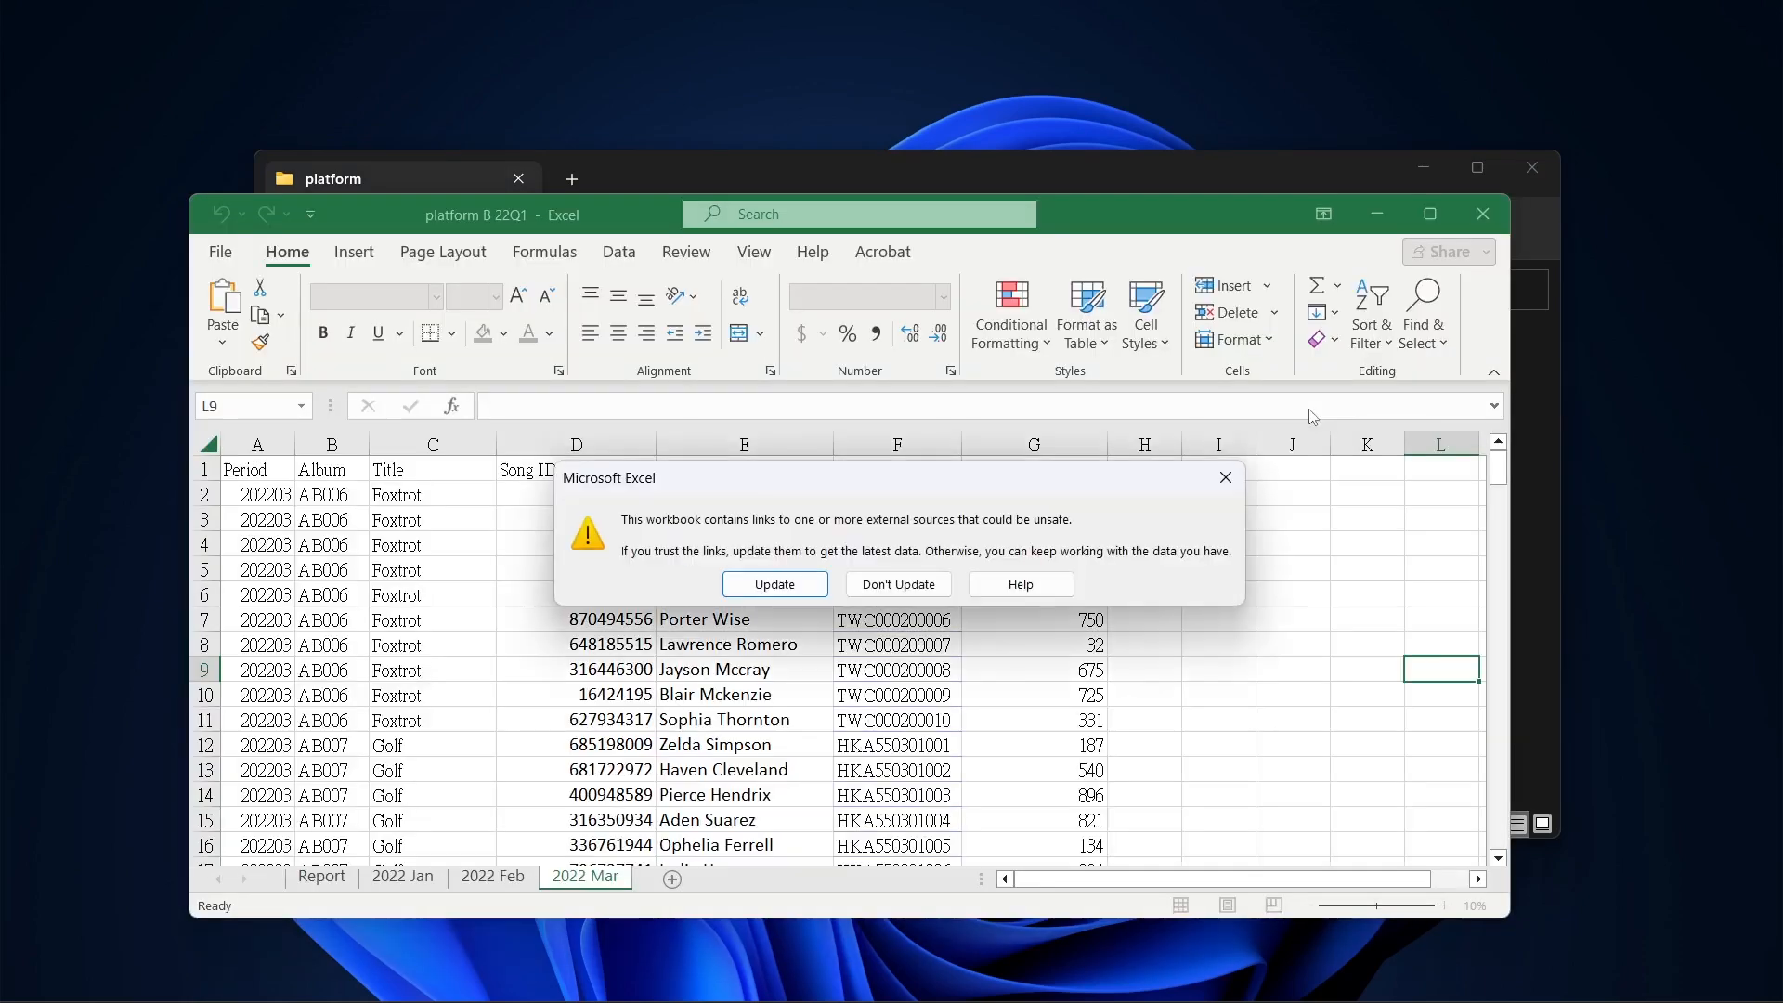
click(878, 585)
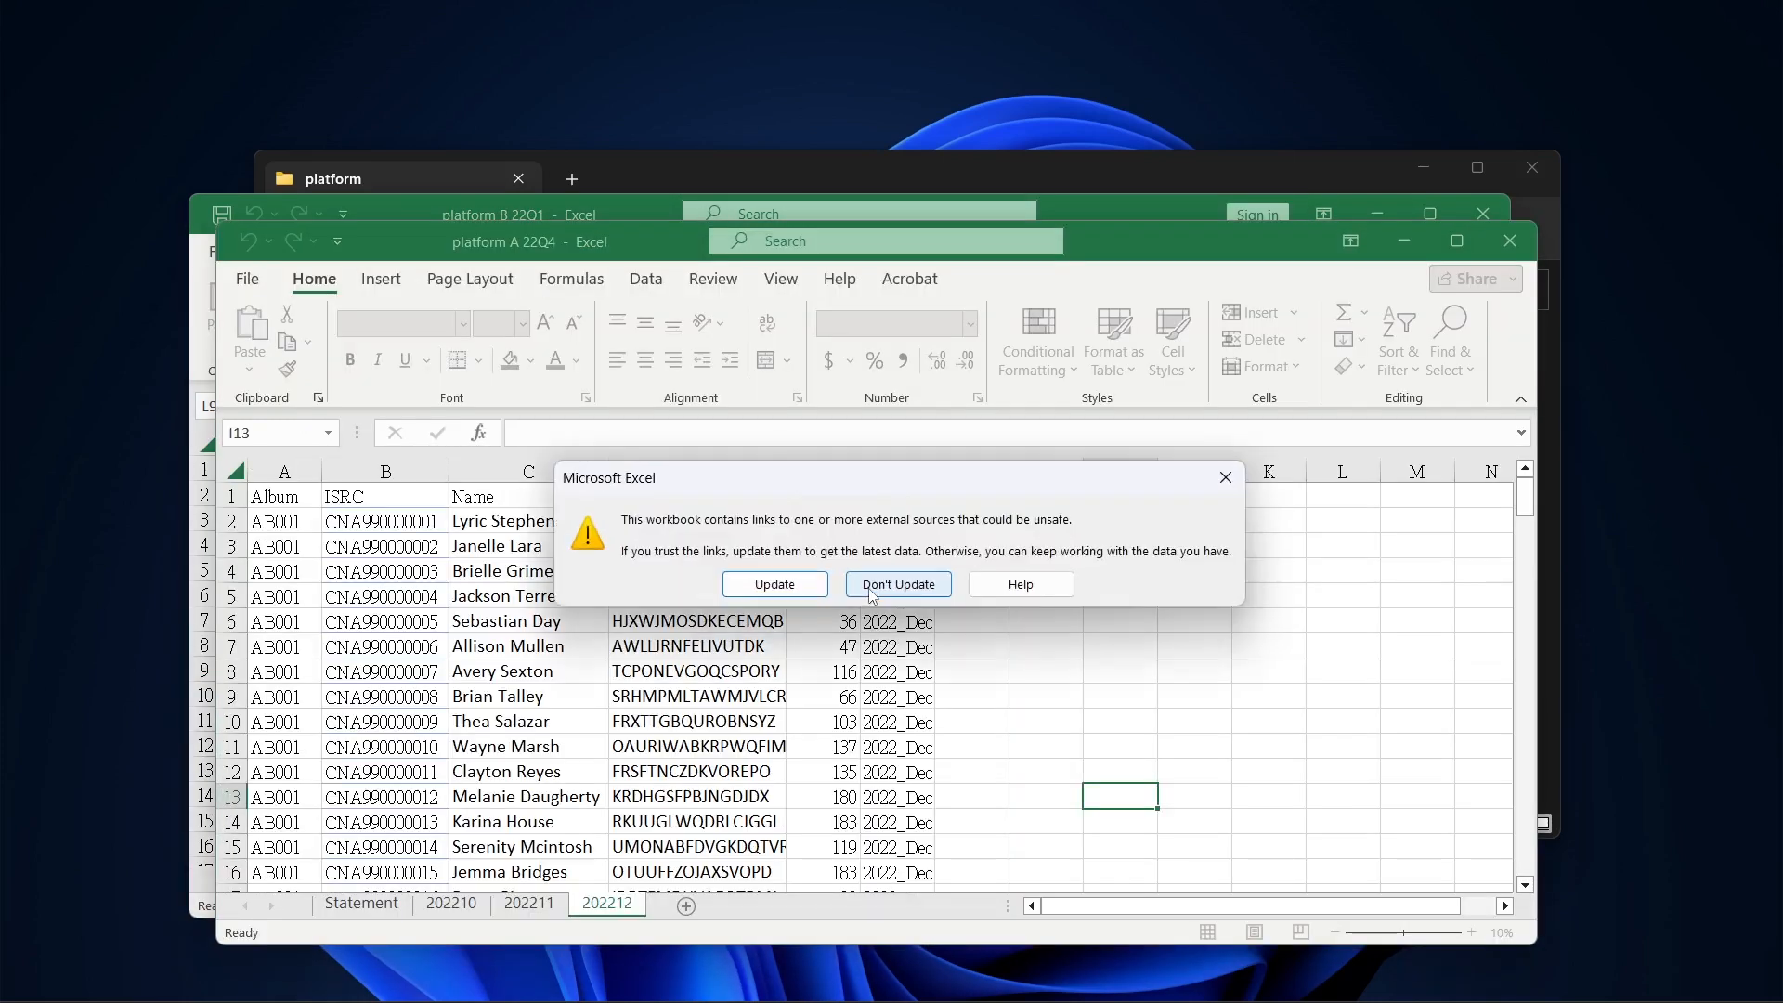
click(873, 593)
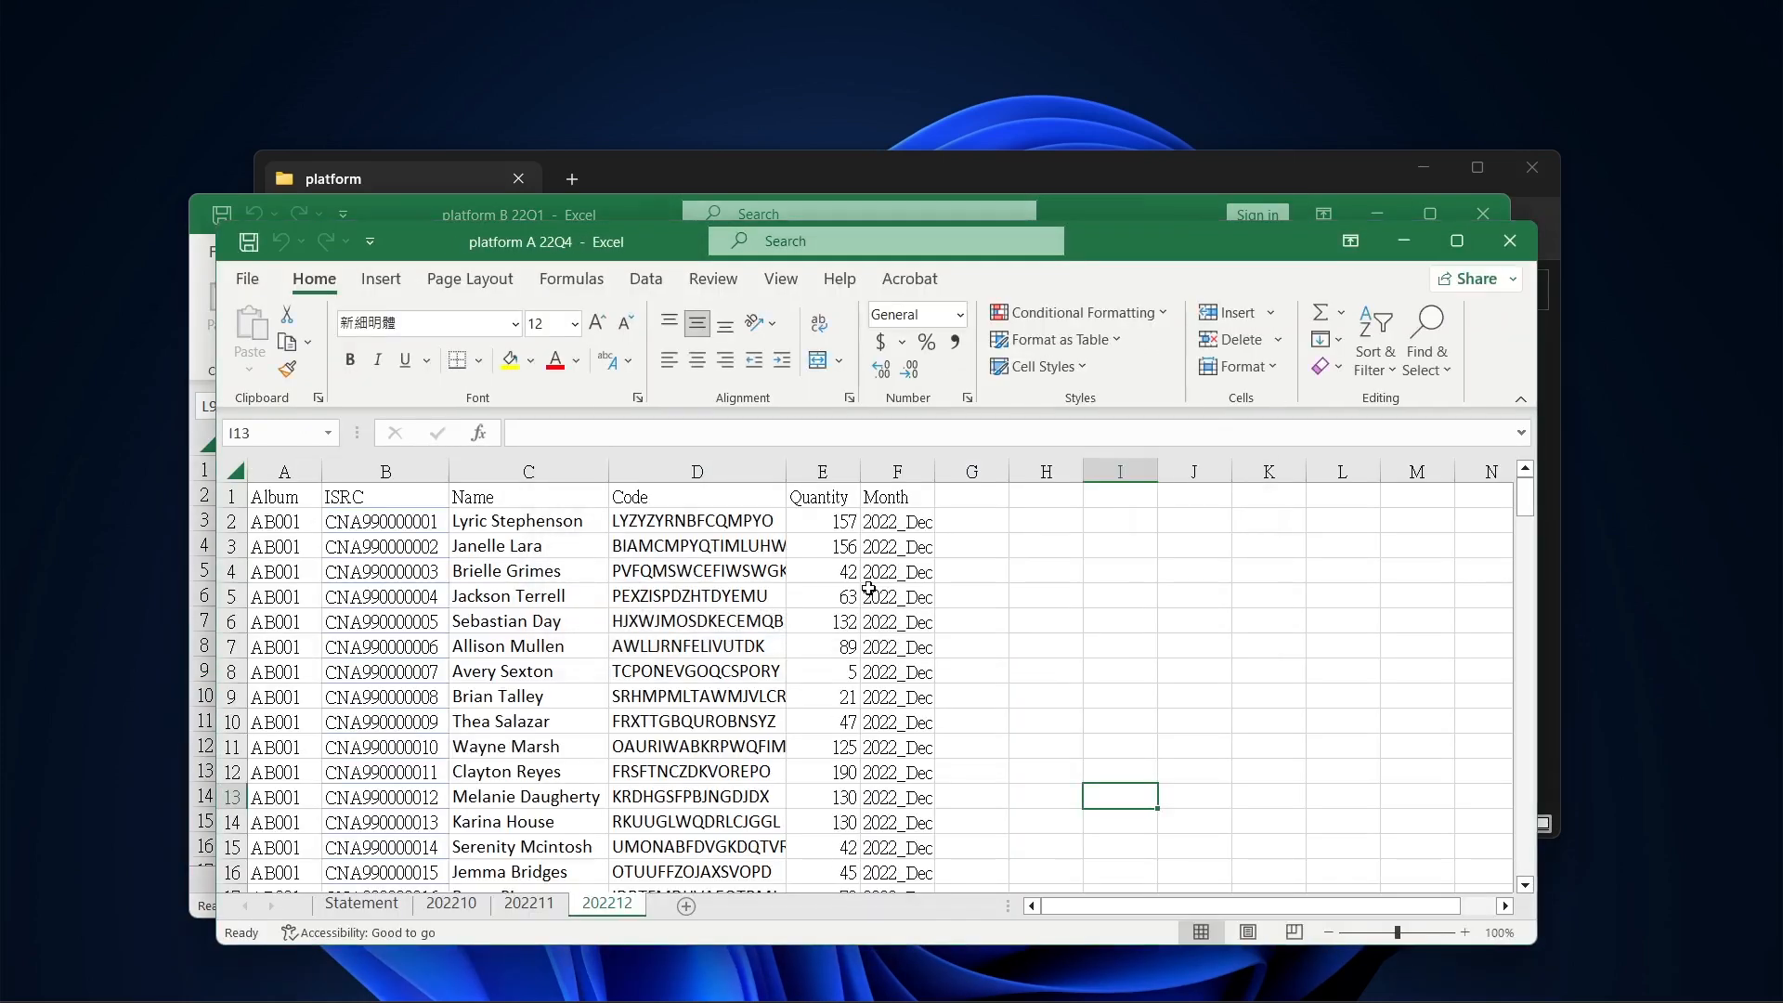
- Highlight the header row and first data row in yellow in both platform workbooks
click(871, 590)
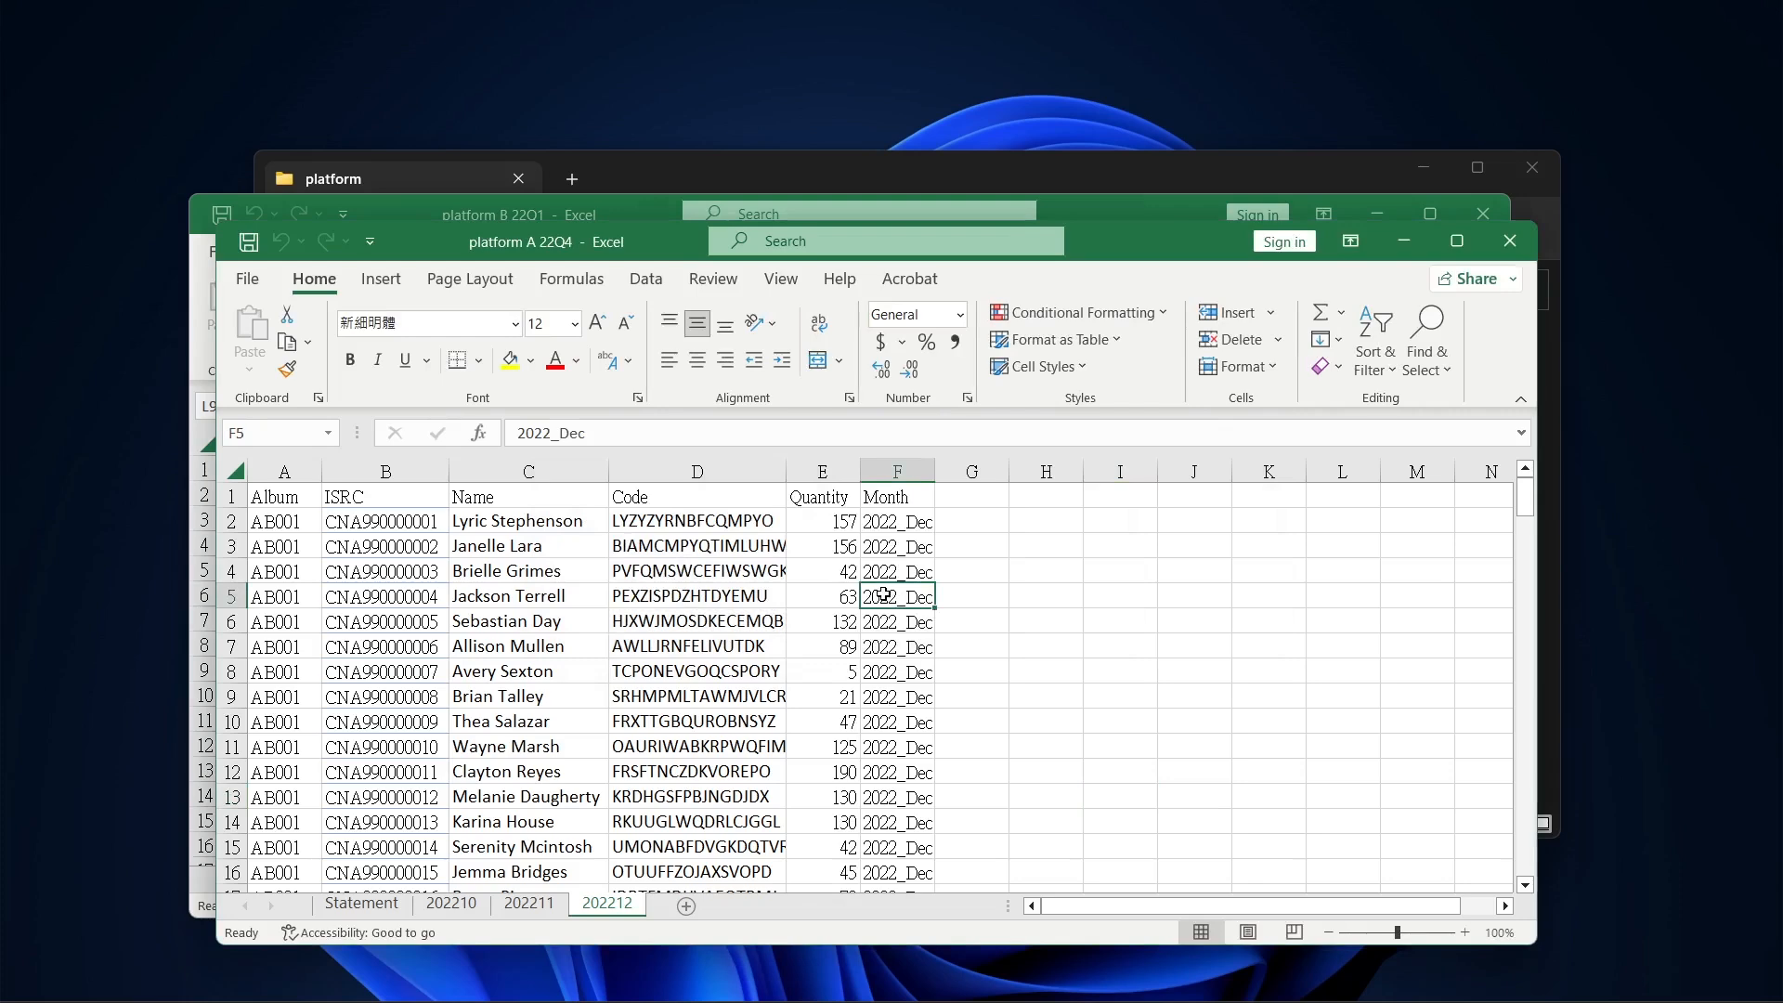
drag(286, 504, 906, 509)
key(alt+Tab)
drag(258, 470, 1055, 486)
key(F4)
click(430, 443)
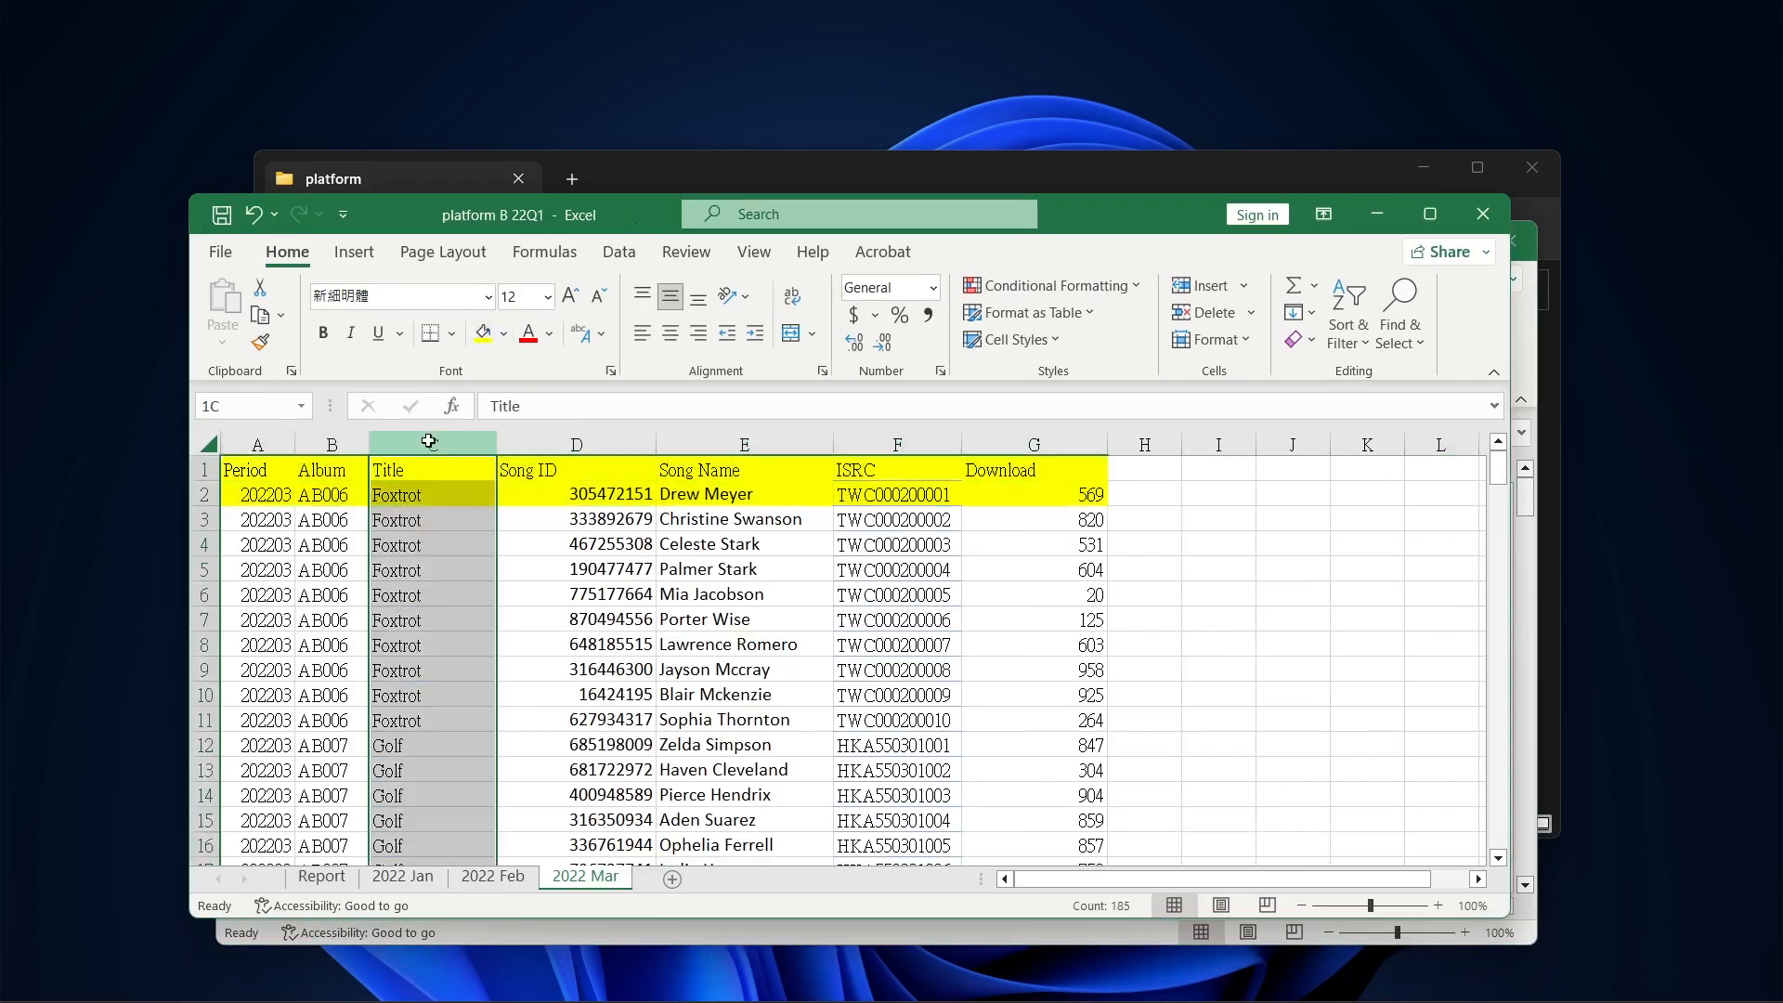
- Create a blank workbook and copy the highlighted header row and first record of platform A 22Q4
key(alt+Tab)
key(ctrl+n)
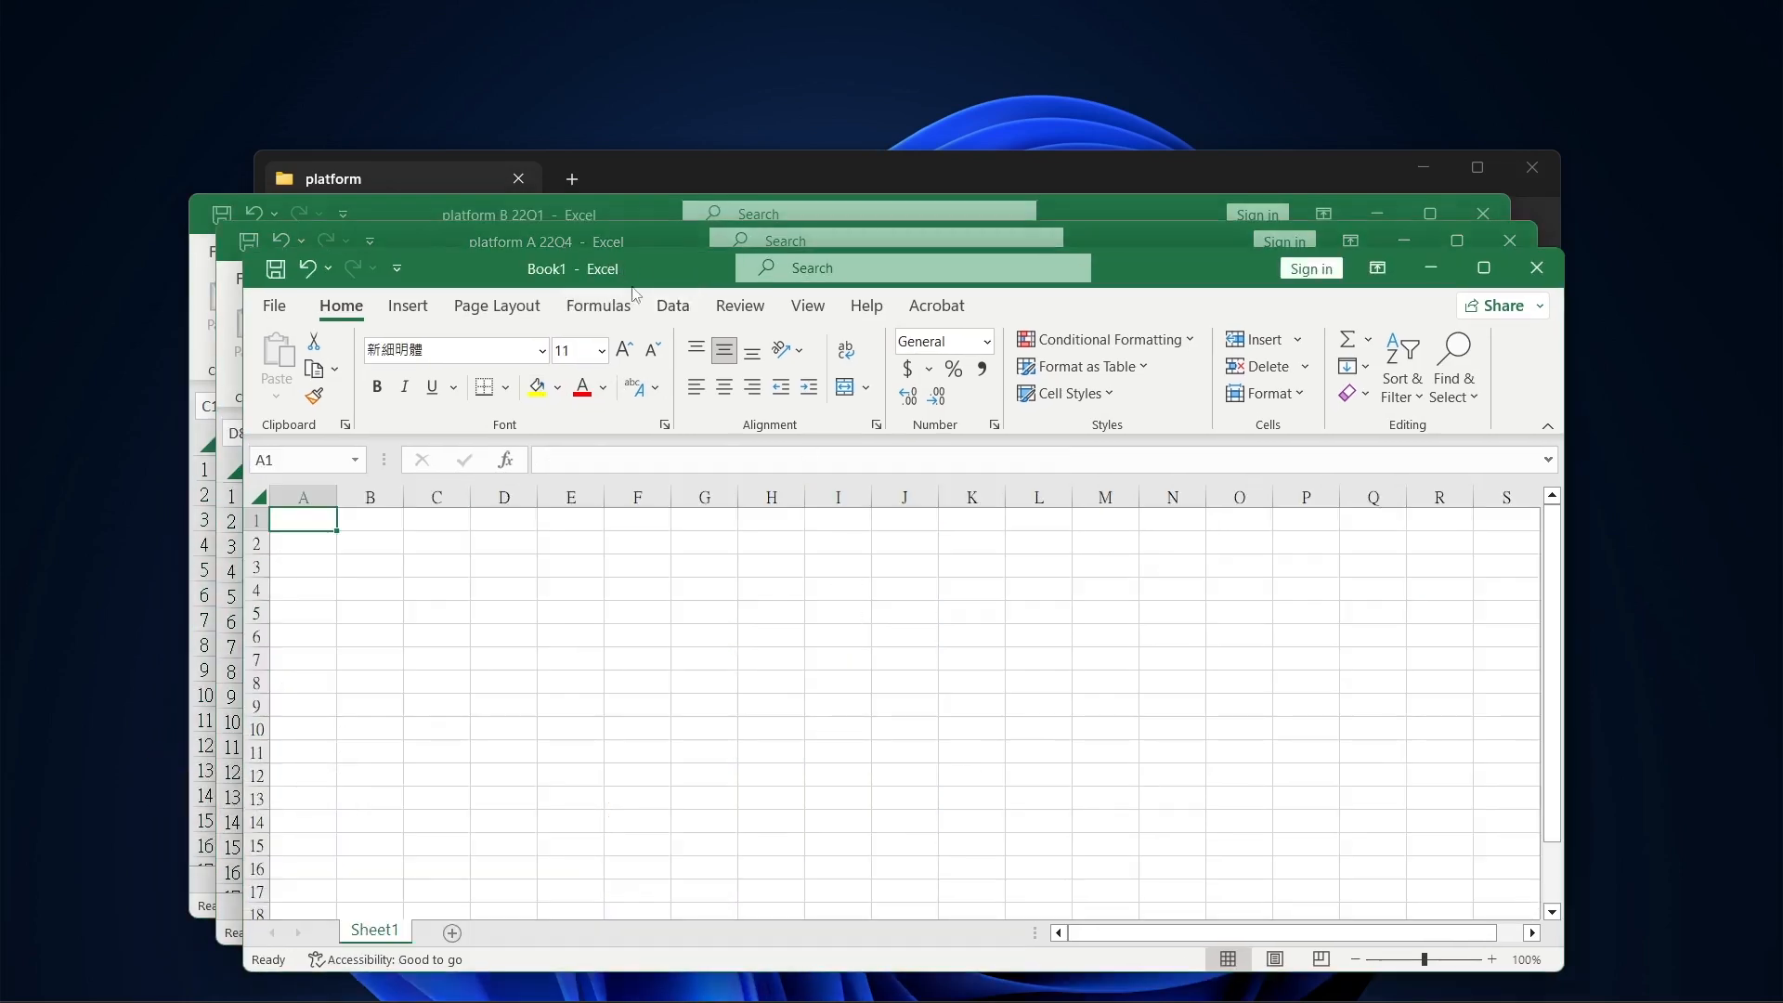
click(376, 240)
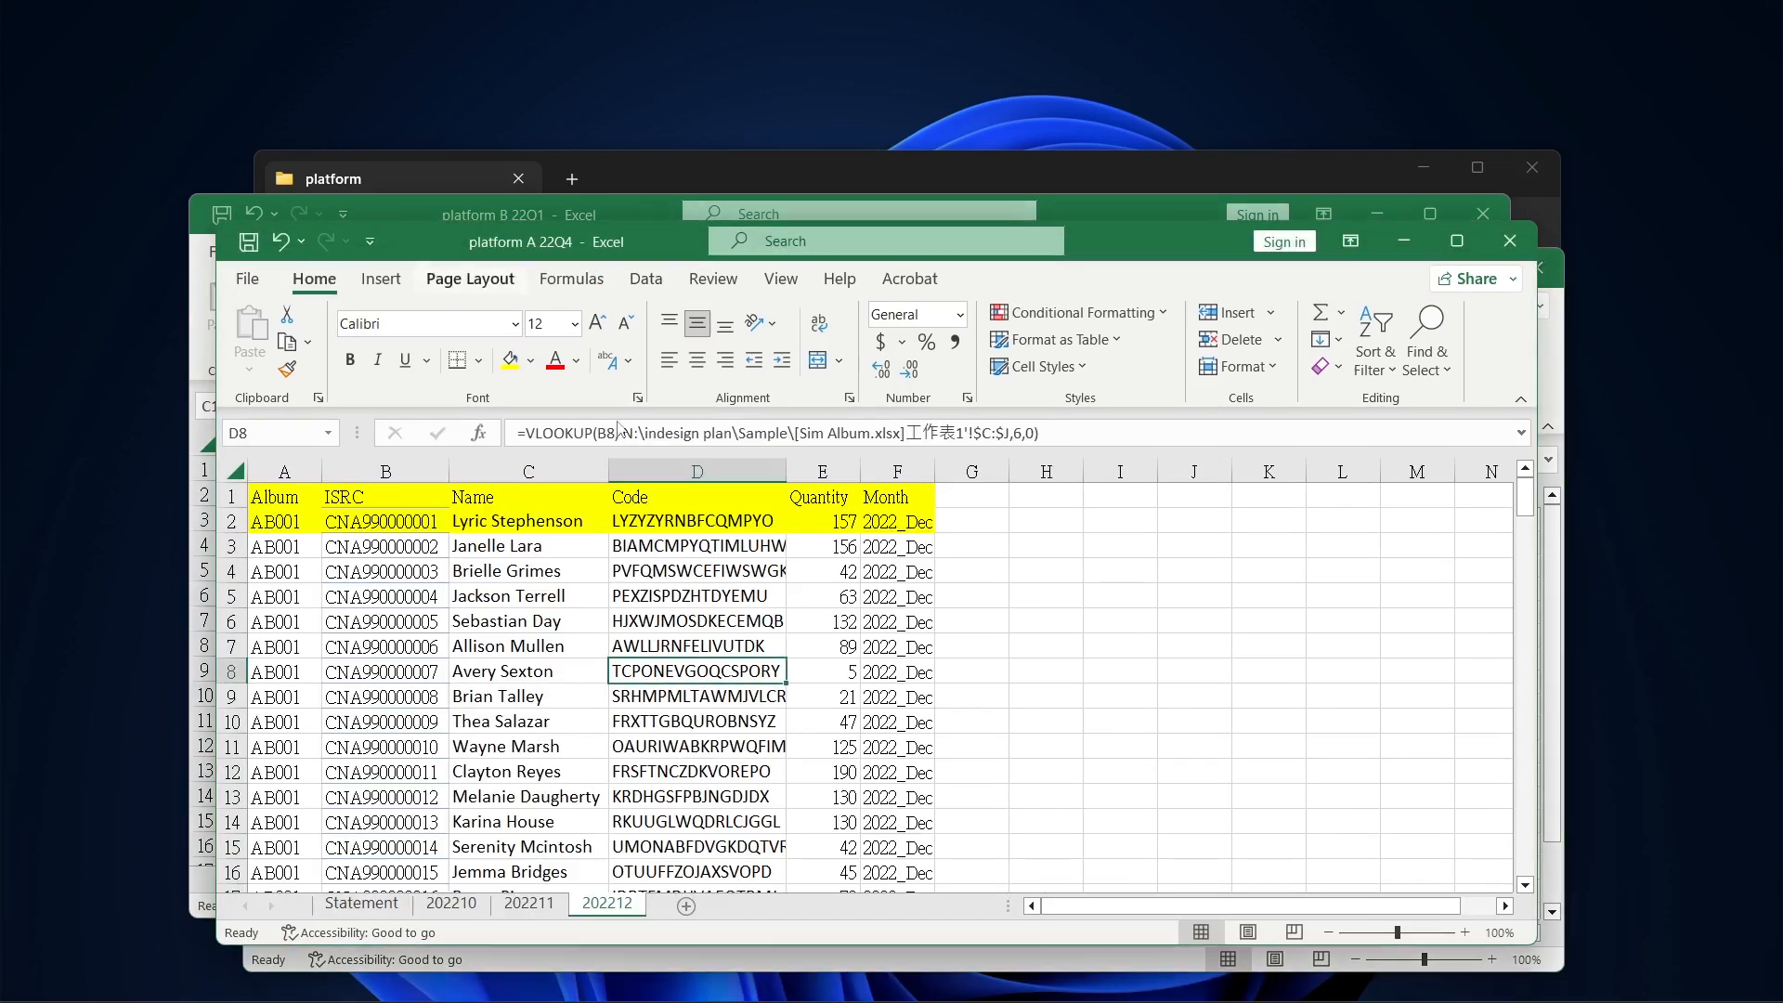
click(290, 492)
drag(289, 492, 859, 512)
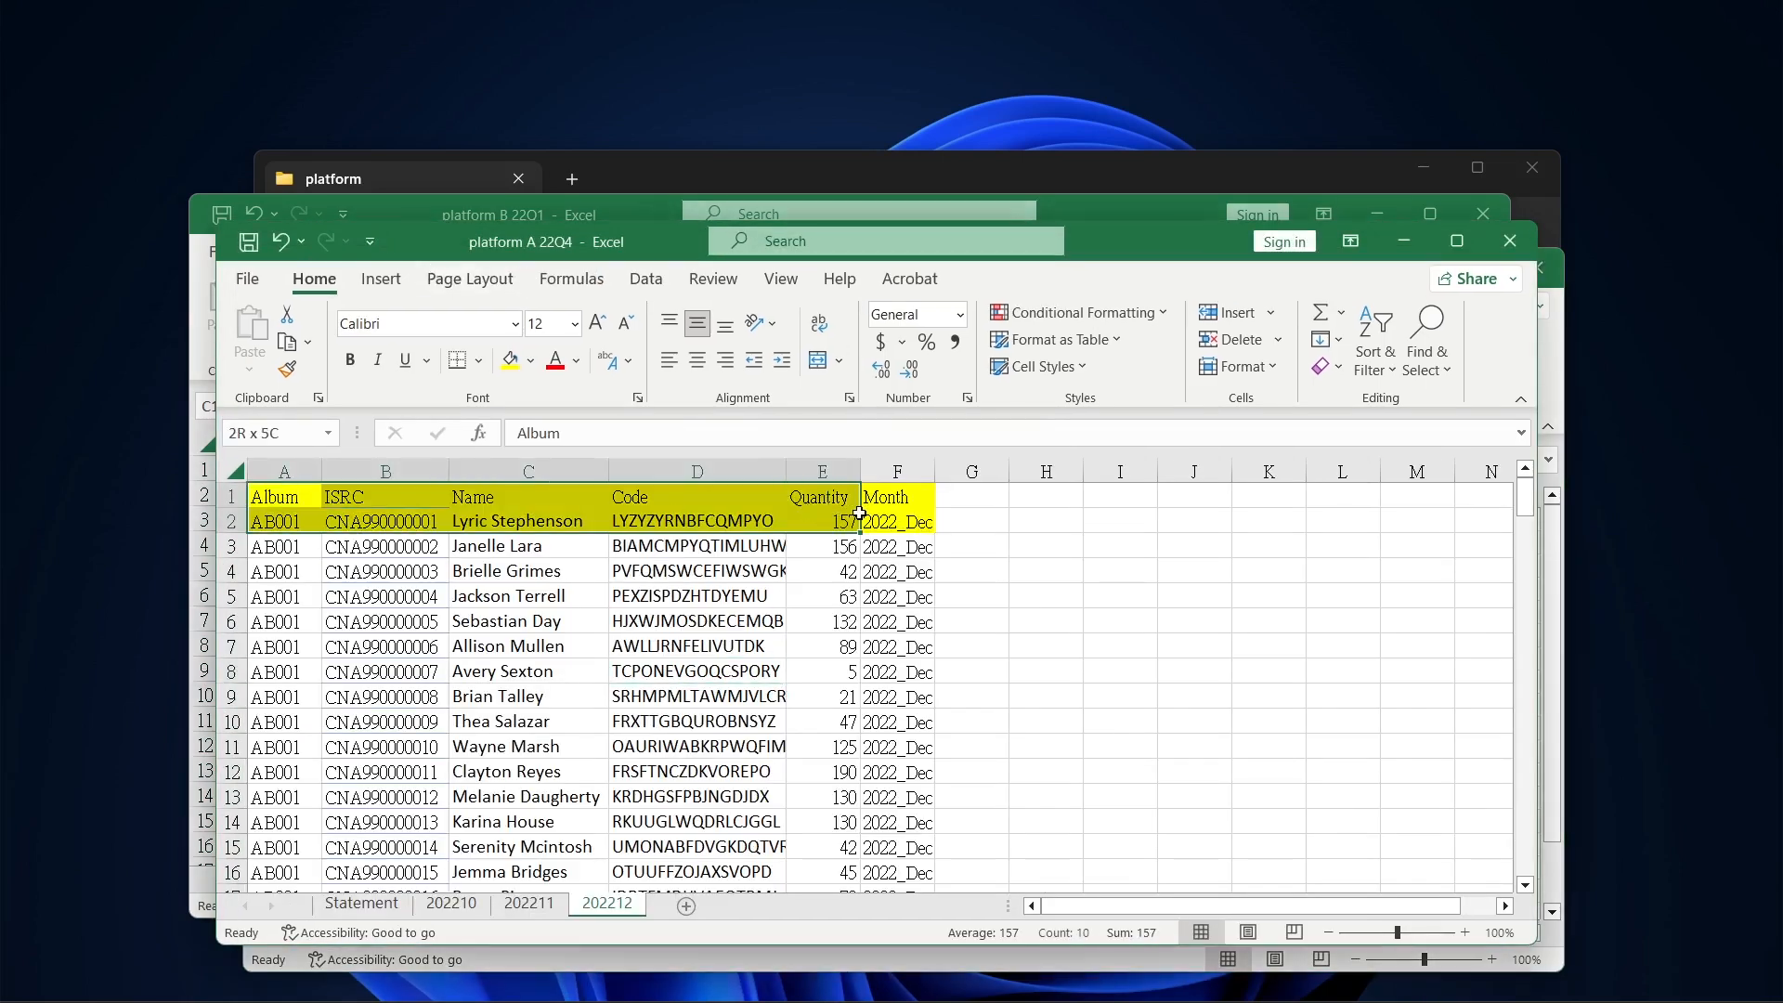
key(ctrl+c)
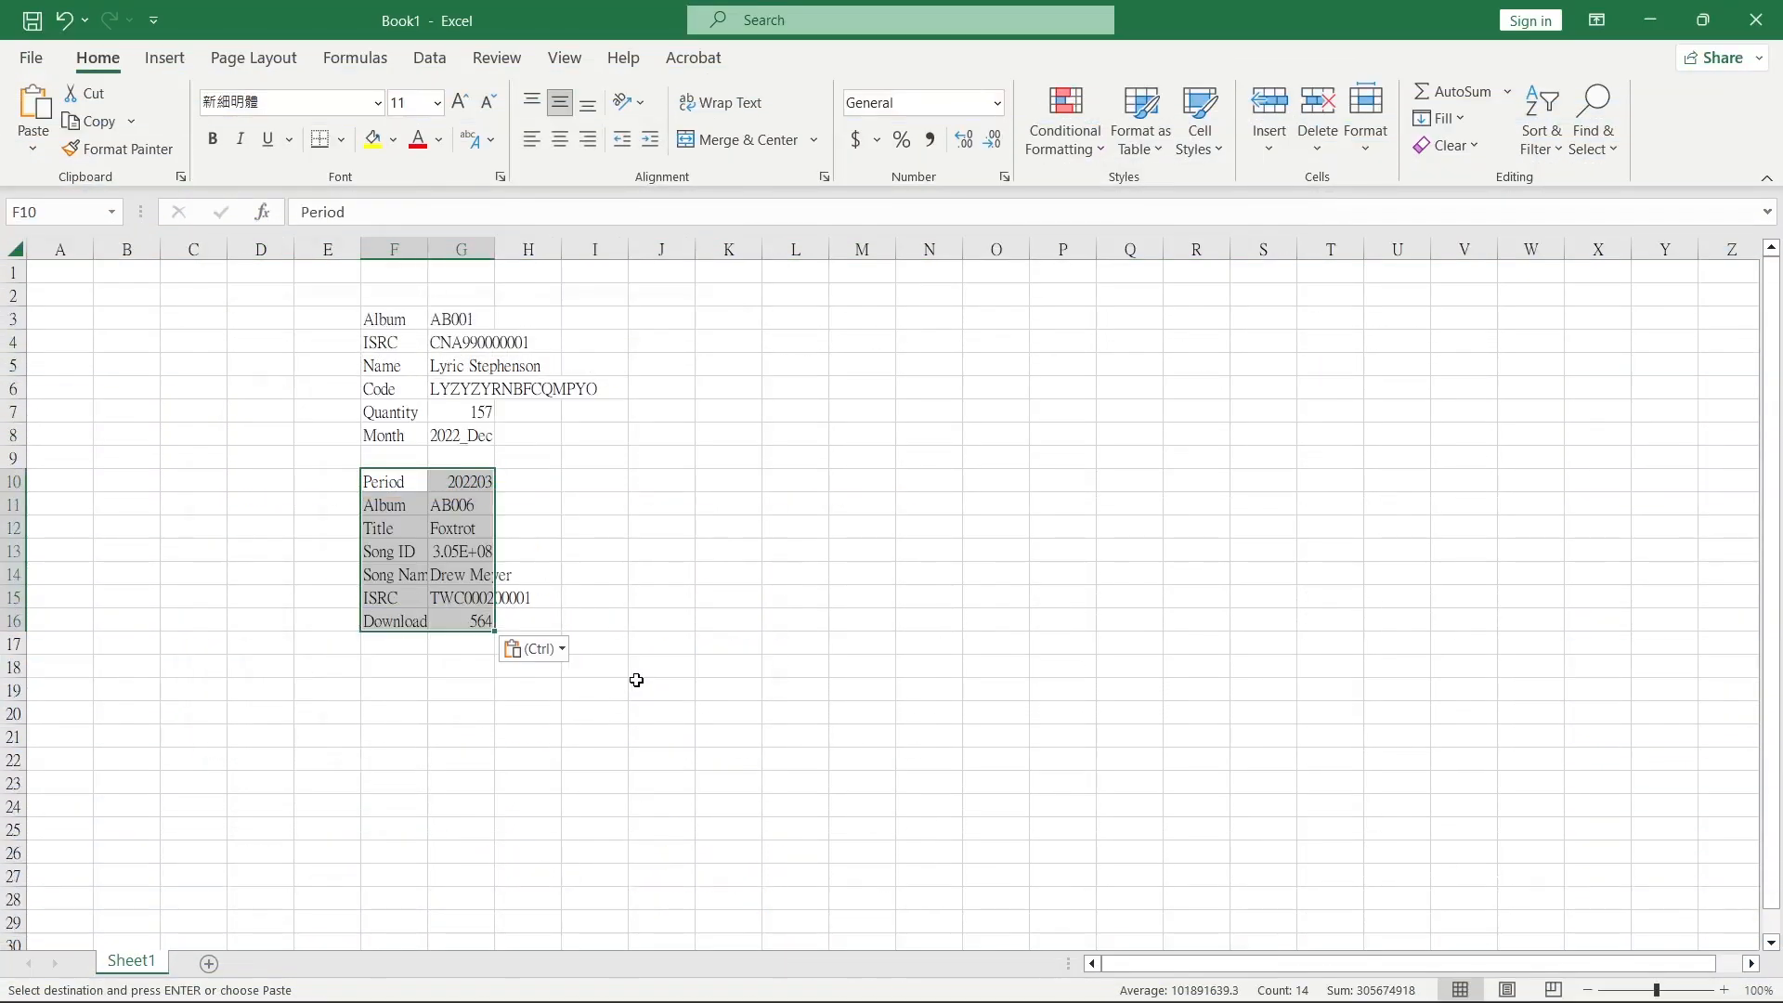
- Fit the widths of columns F and G to the transposed field names and sample values
click(636, 681)
click(432, 249)
double_click(512, 248)
click(568, 482)
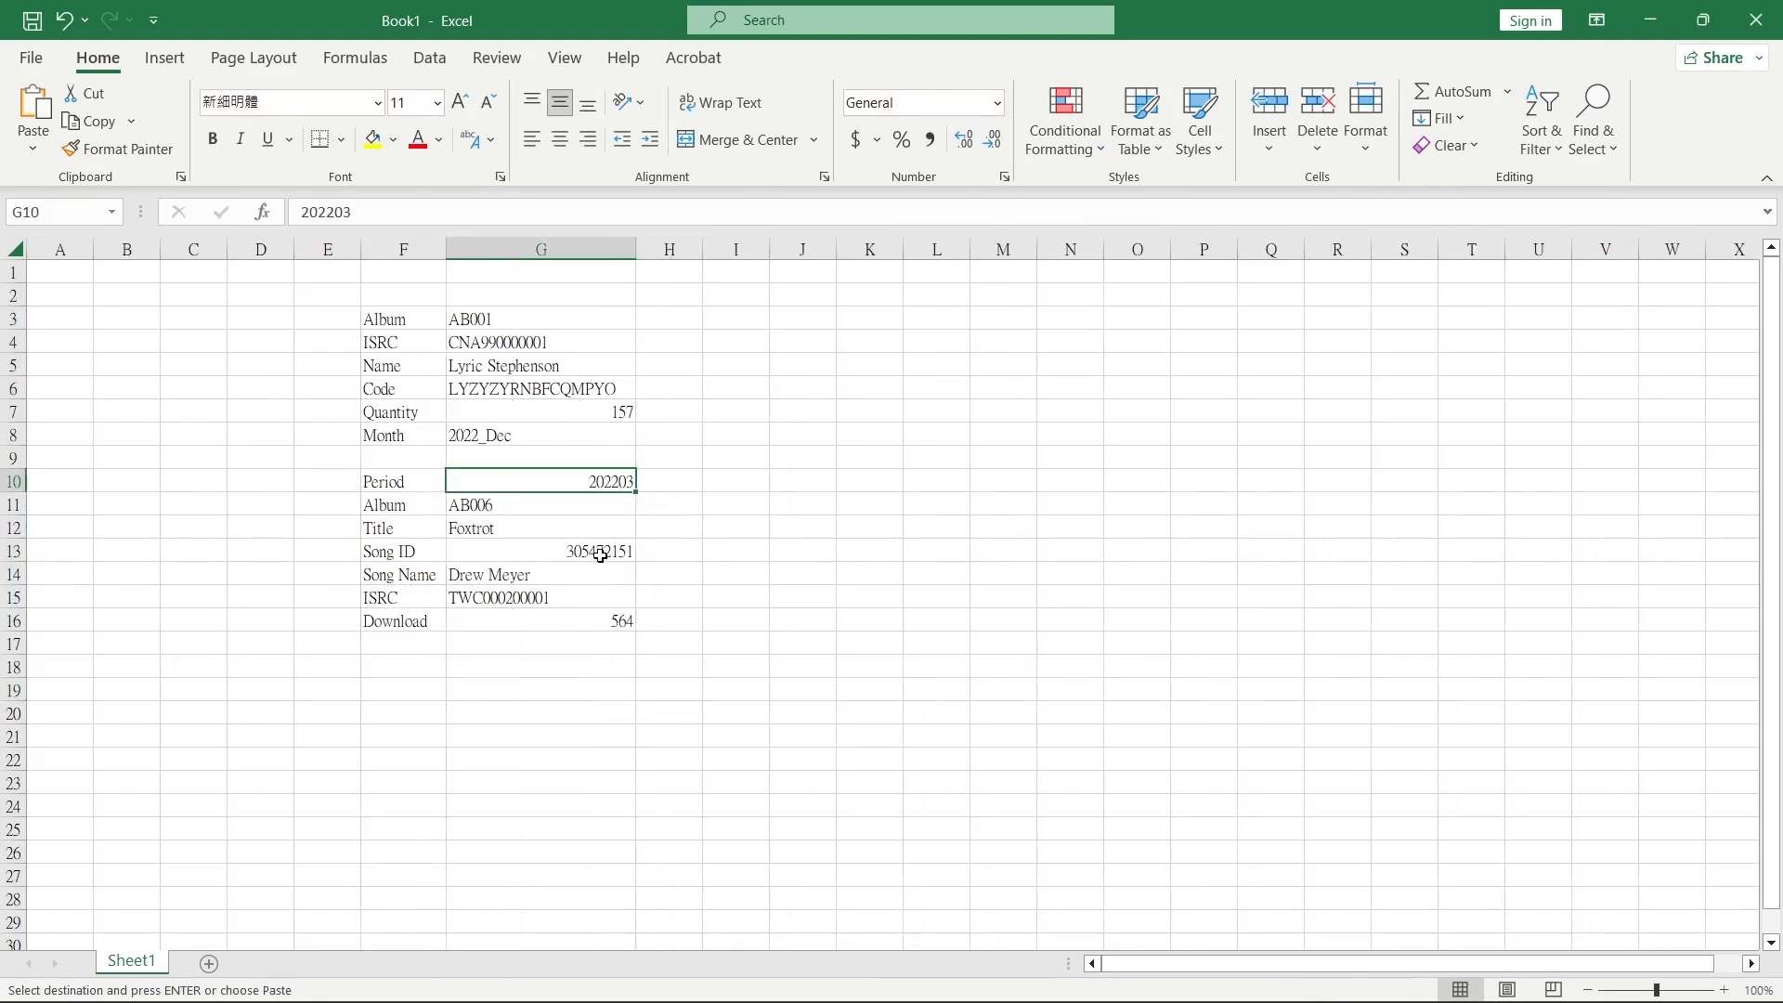
scroll(597, 554, up, 1)
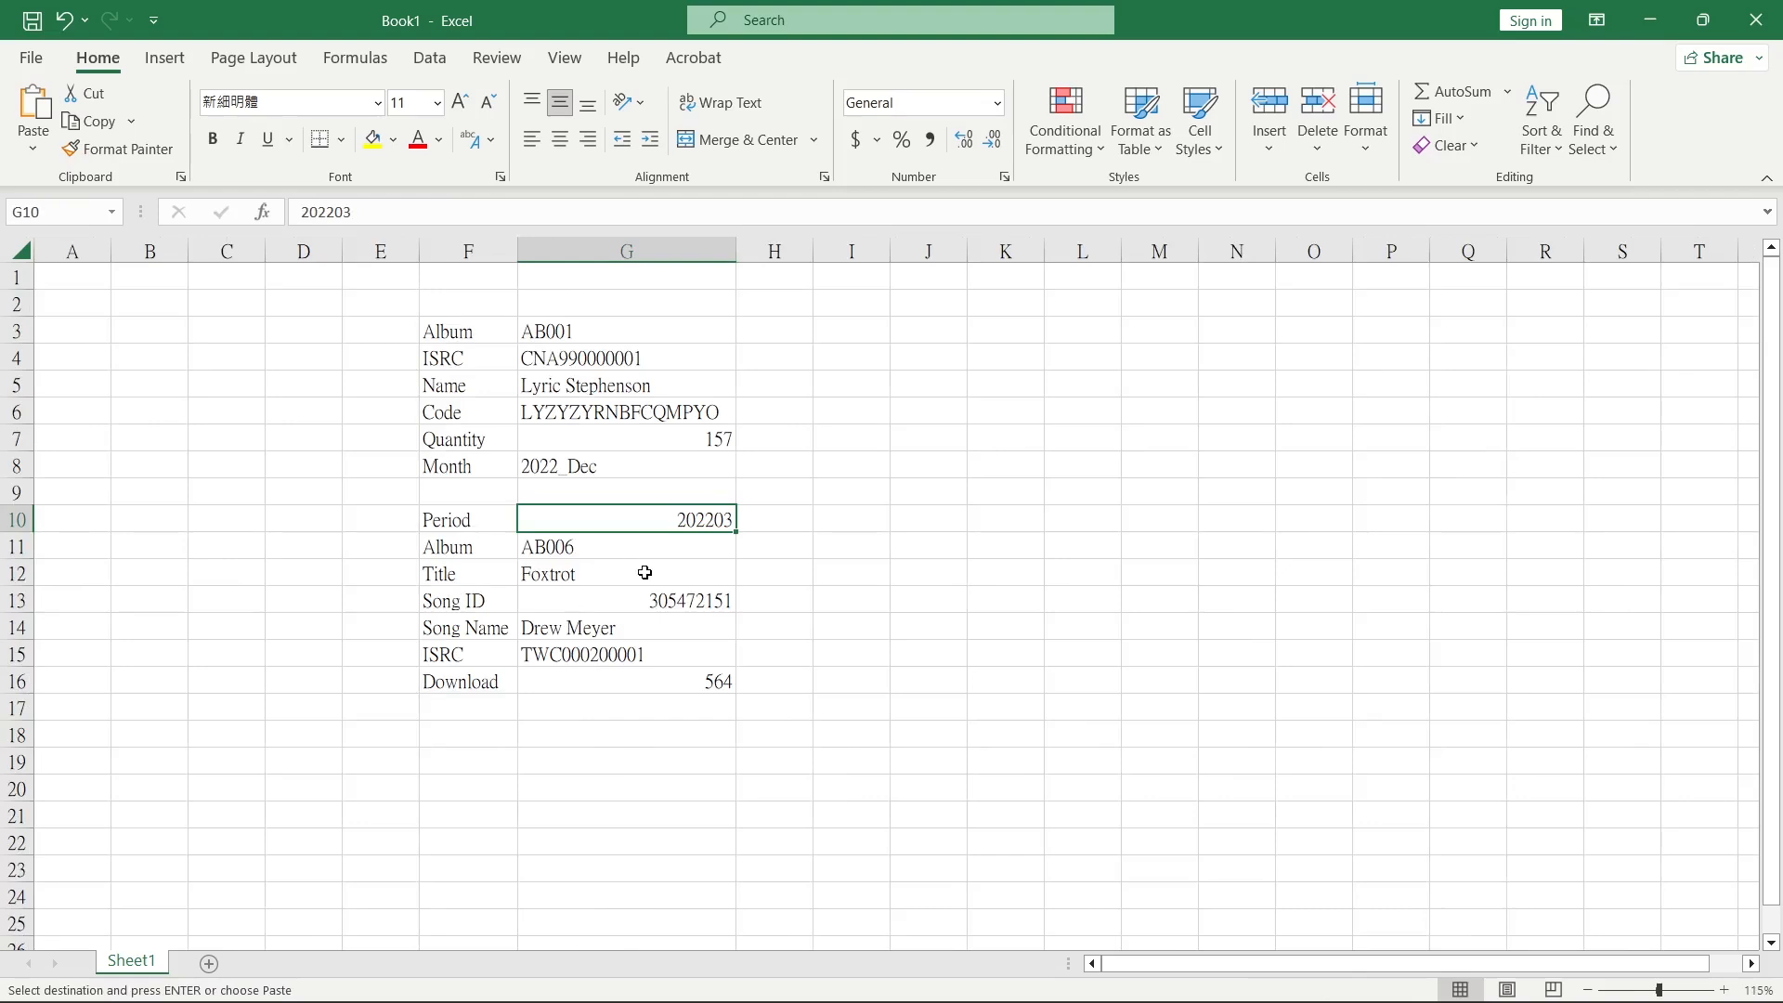
scroll(645, 573, up, 1)
- Replace the sample value beside the first Album field in G3 with the unified field name _AlbumCode
drag(508, 346, 700, 744)
drag(491, 335, 711, 485)
click(613, 345)
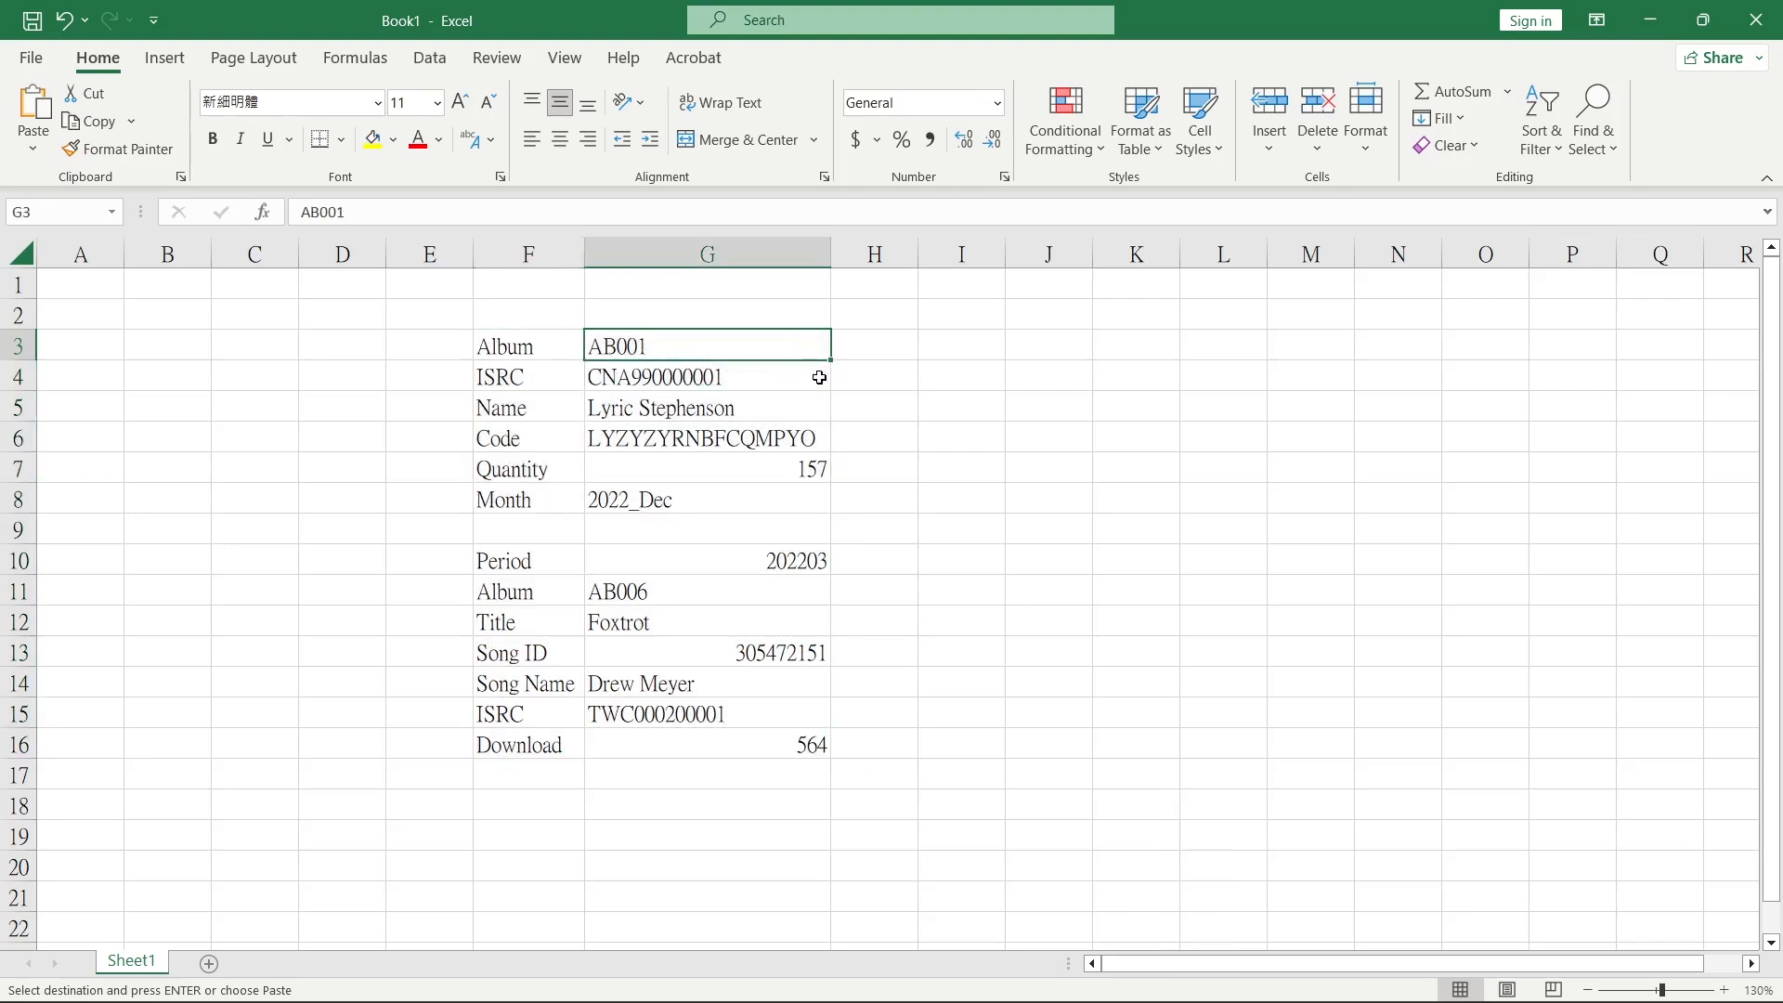
click(538, 590)
click(639, 592)
click(657, 351)
text(_An)
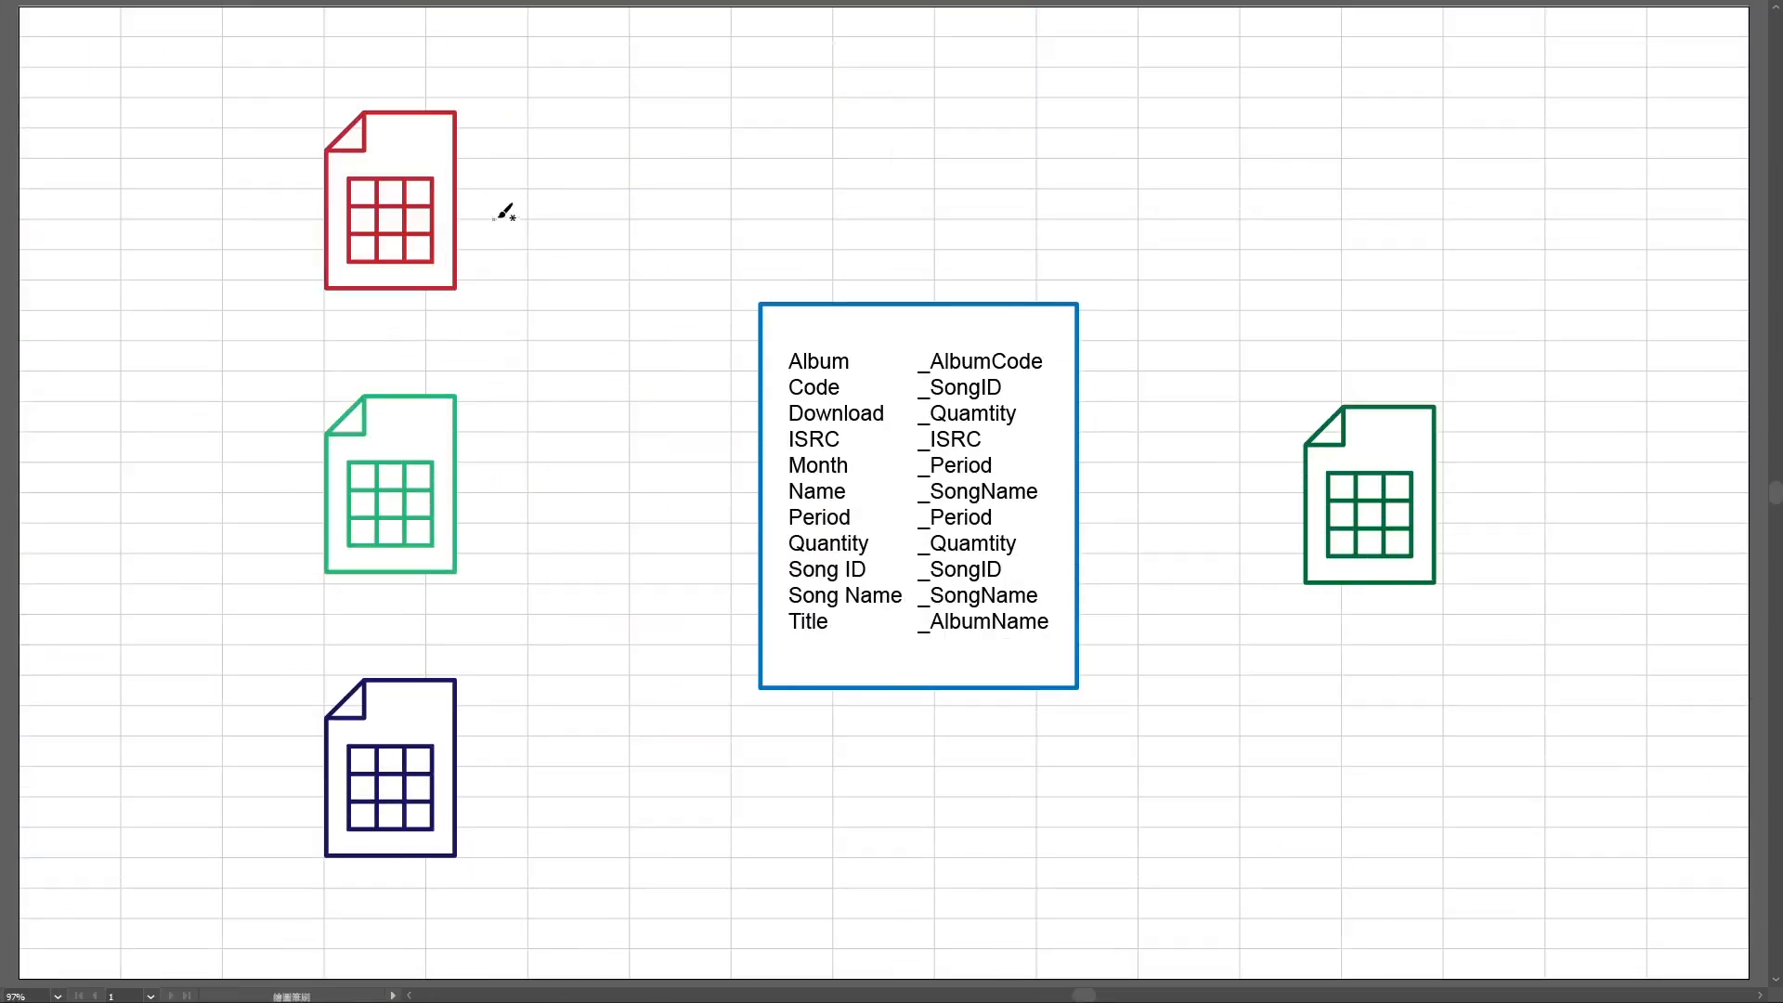
- On the diagram, draw brush arrows from the three source sheet icons to the mapping box and from the box to the output sheet icon
drag(497, 215, 719, 390)
mouse_move(678, 308)
mouse_down()
mouse_move(750, 398)
mouse_move(645, 410)
mouse_up()
drag(1091, 517, 1310, 514)
drag(1310, 513, 1219, 558)
drag(475, 513, 752, 493)
mouse_move(722, 459)
mouse_down()
mouse_move(750, 473)
mouse_move(673, 568)
mouse_up()
mouse_move(1097, 547)
mouse_down()
mouse_move(1273, 510)
mouse_move(1261, 564)
mouse_up()
drag(479, 798, 781, 613)
mouse_move(691, 582)
mouse_down()
mouse_move(770, 605)
mouse_move(739, 743)
mouse_up()
drag(1100, 466, 1305, 513)
drag(1291, 513, 1166, 538)
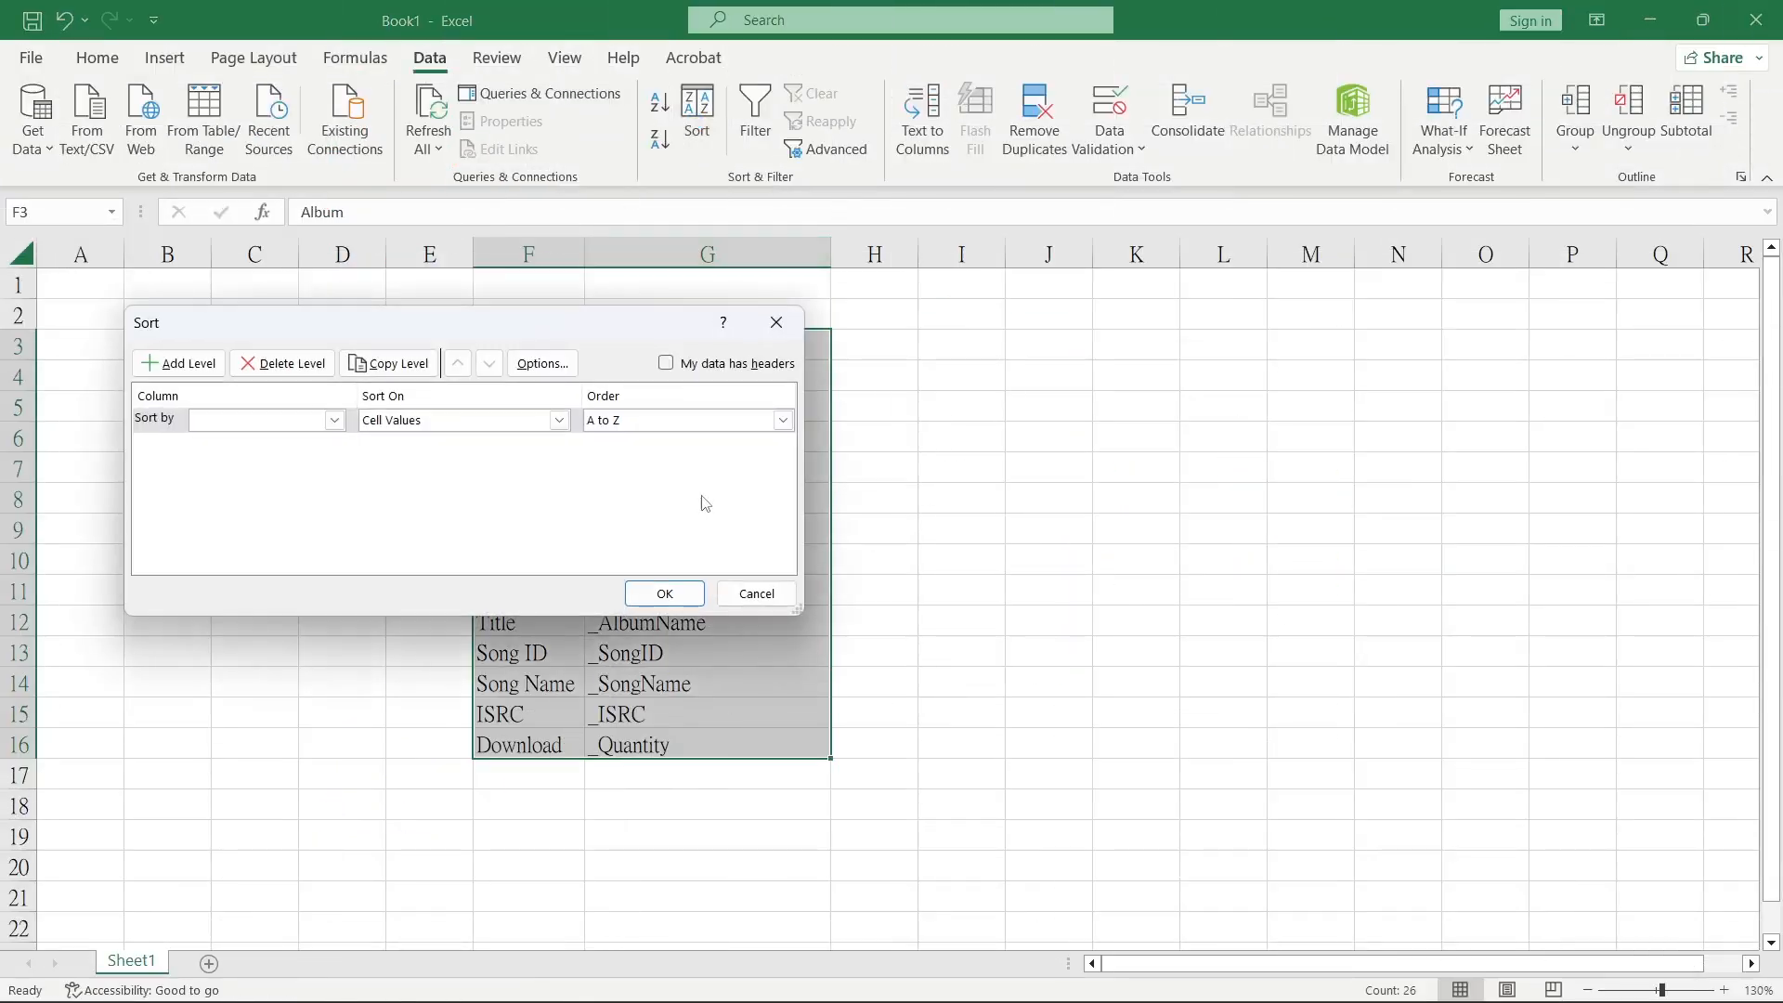
- Sort the field mapping list F3:G16 by column F on cell values, A to Z
click(334, 420)
click(288, 452)
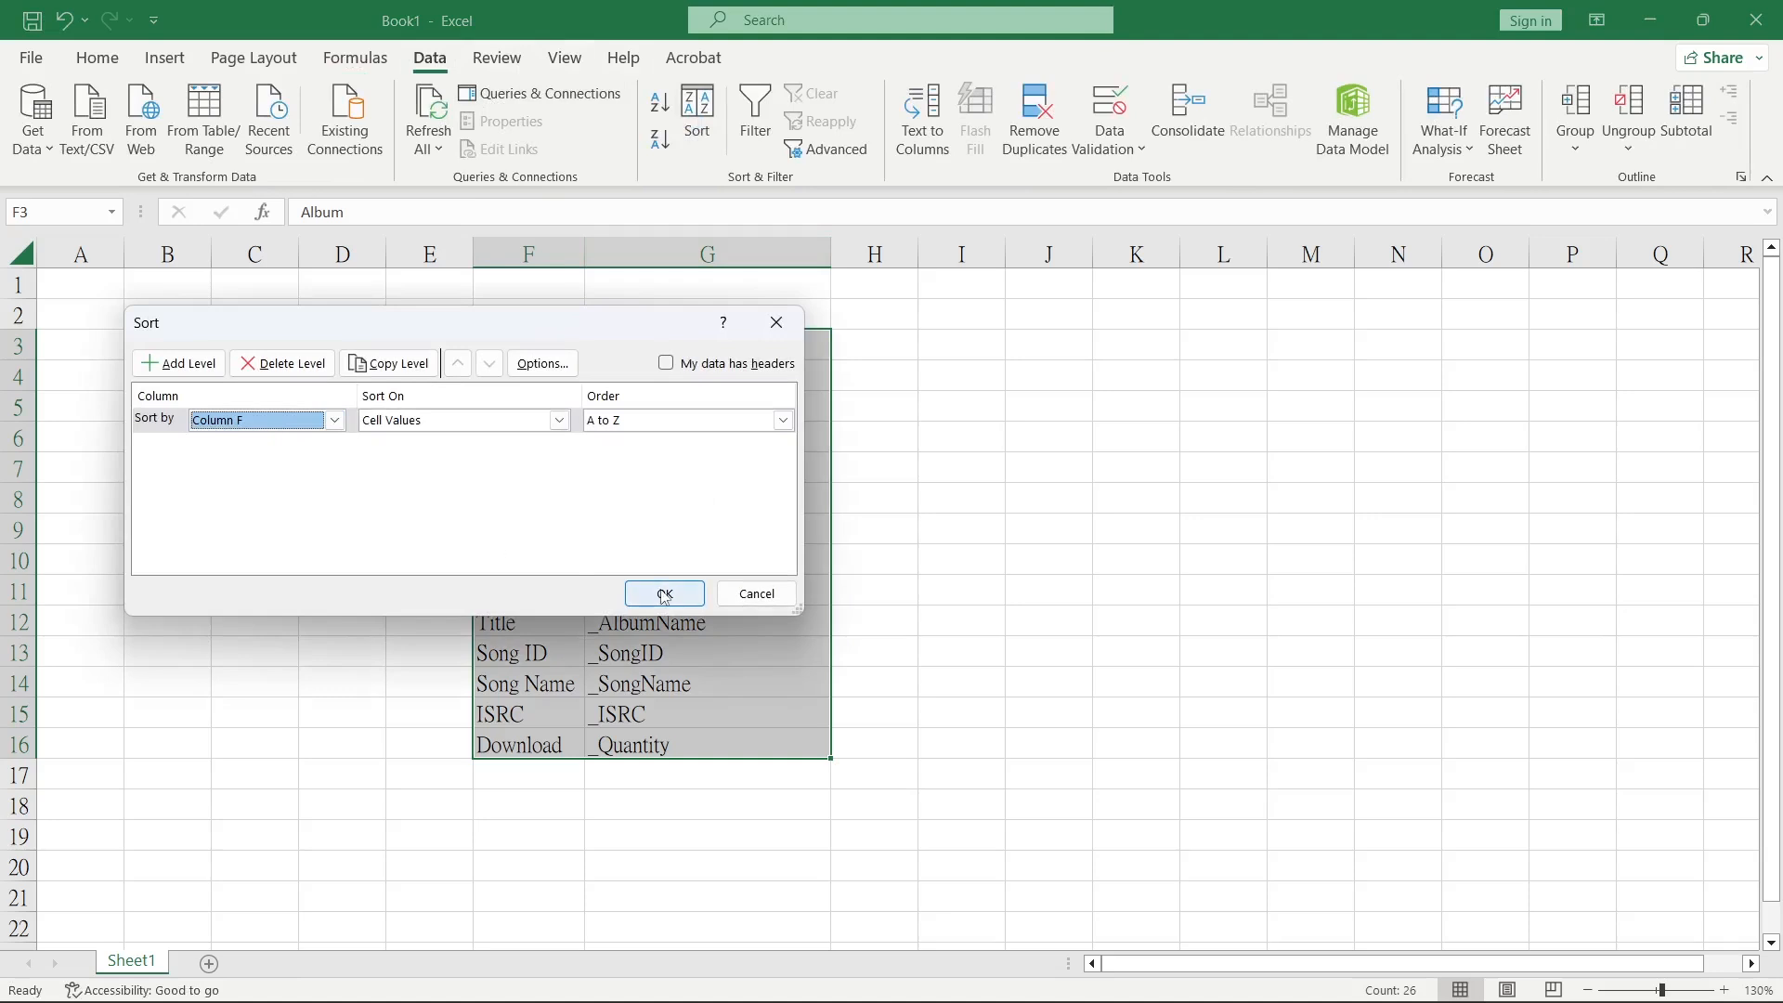
click(654, 592)
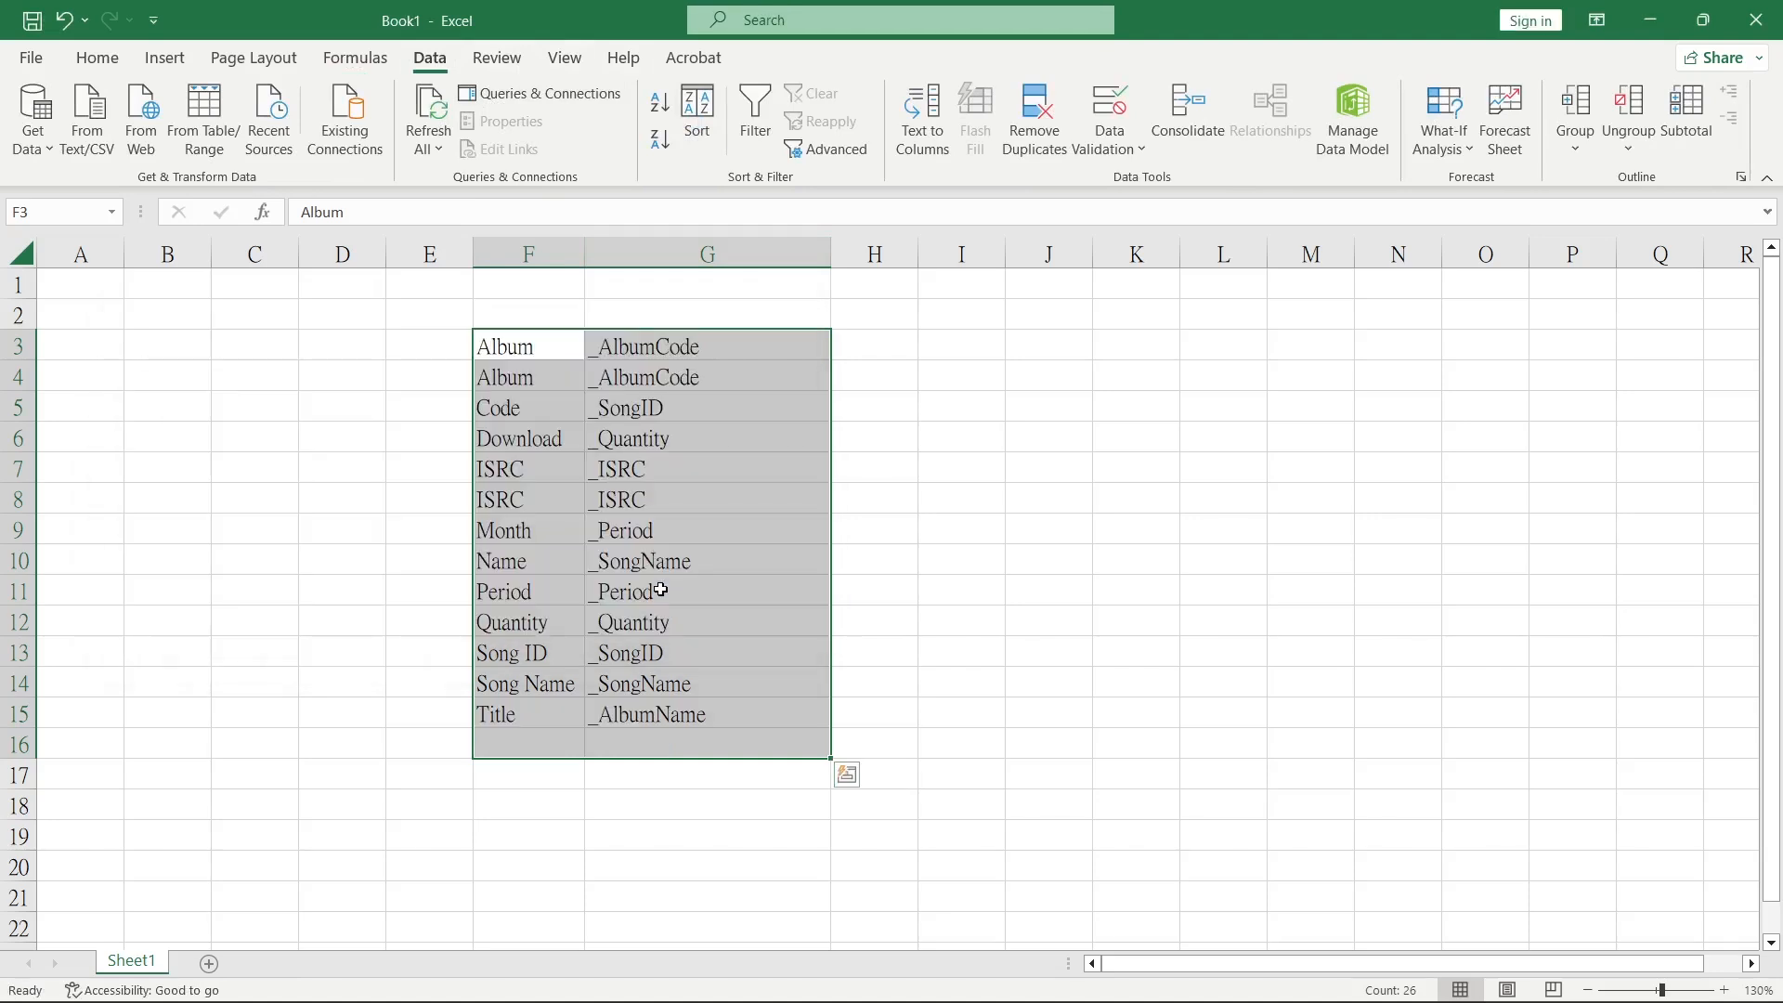
- Remove duplicate rows from the sorted mapping list, comparing both column F and column G
click(1042, 113)
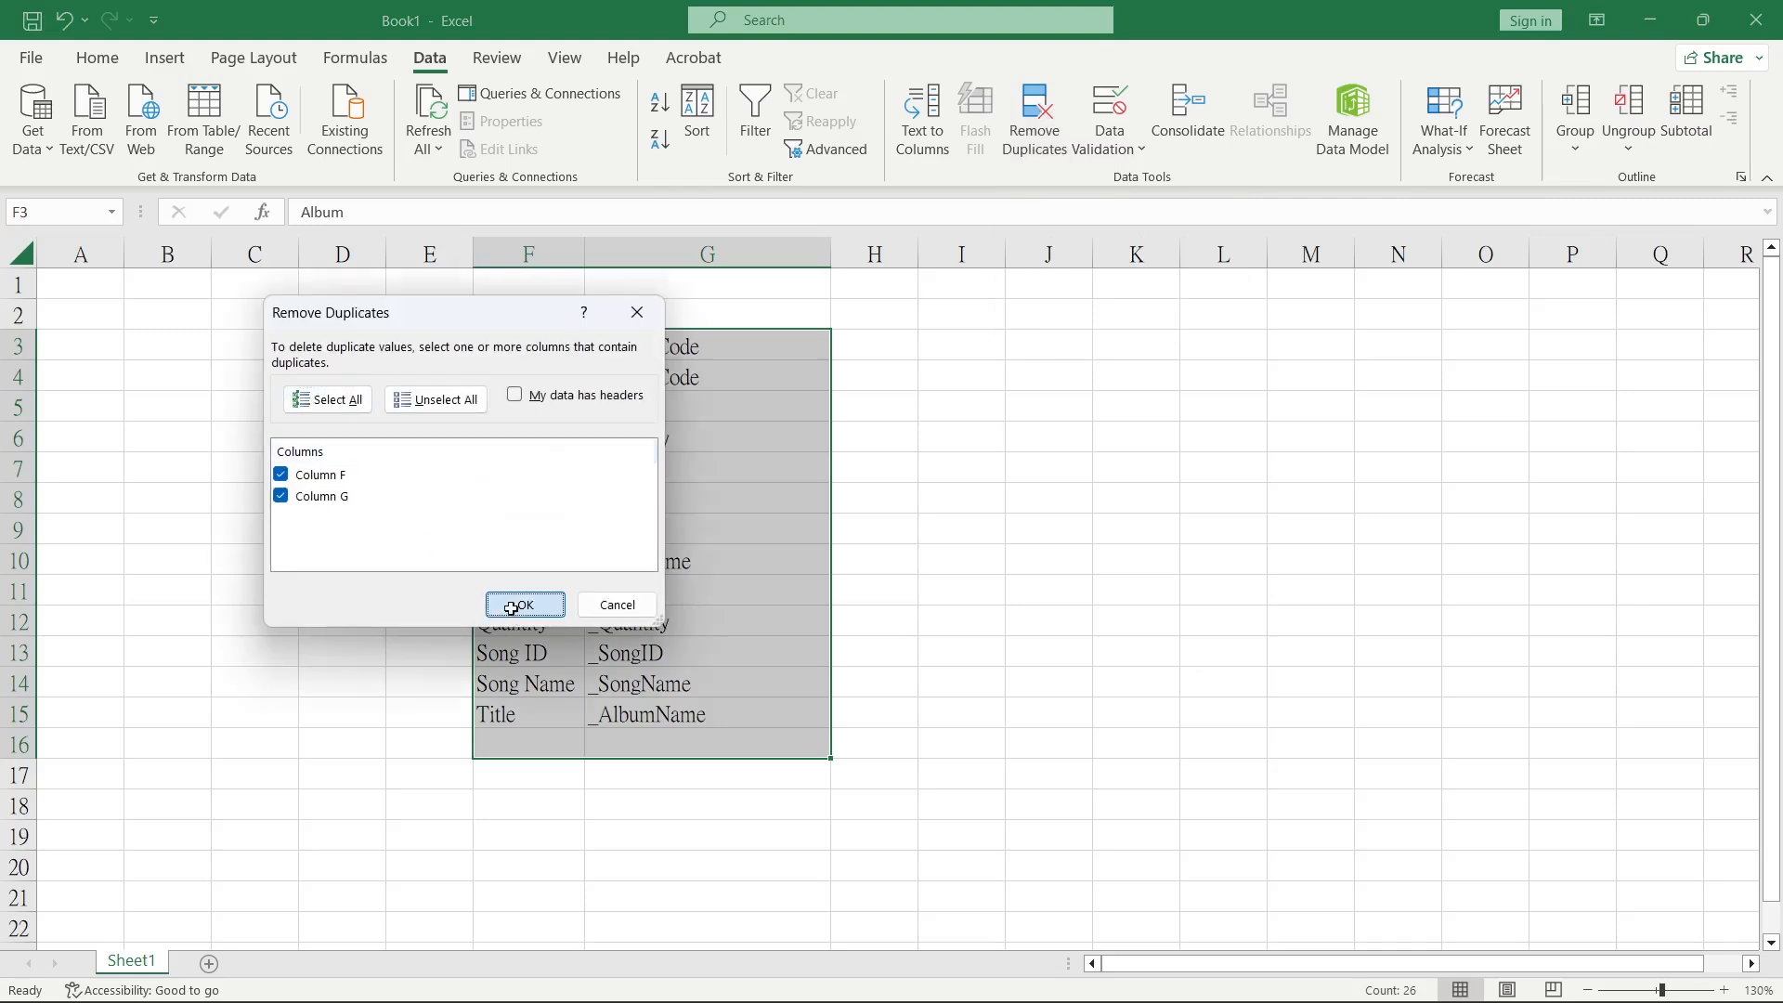
click(522, 605)
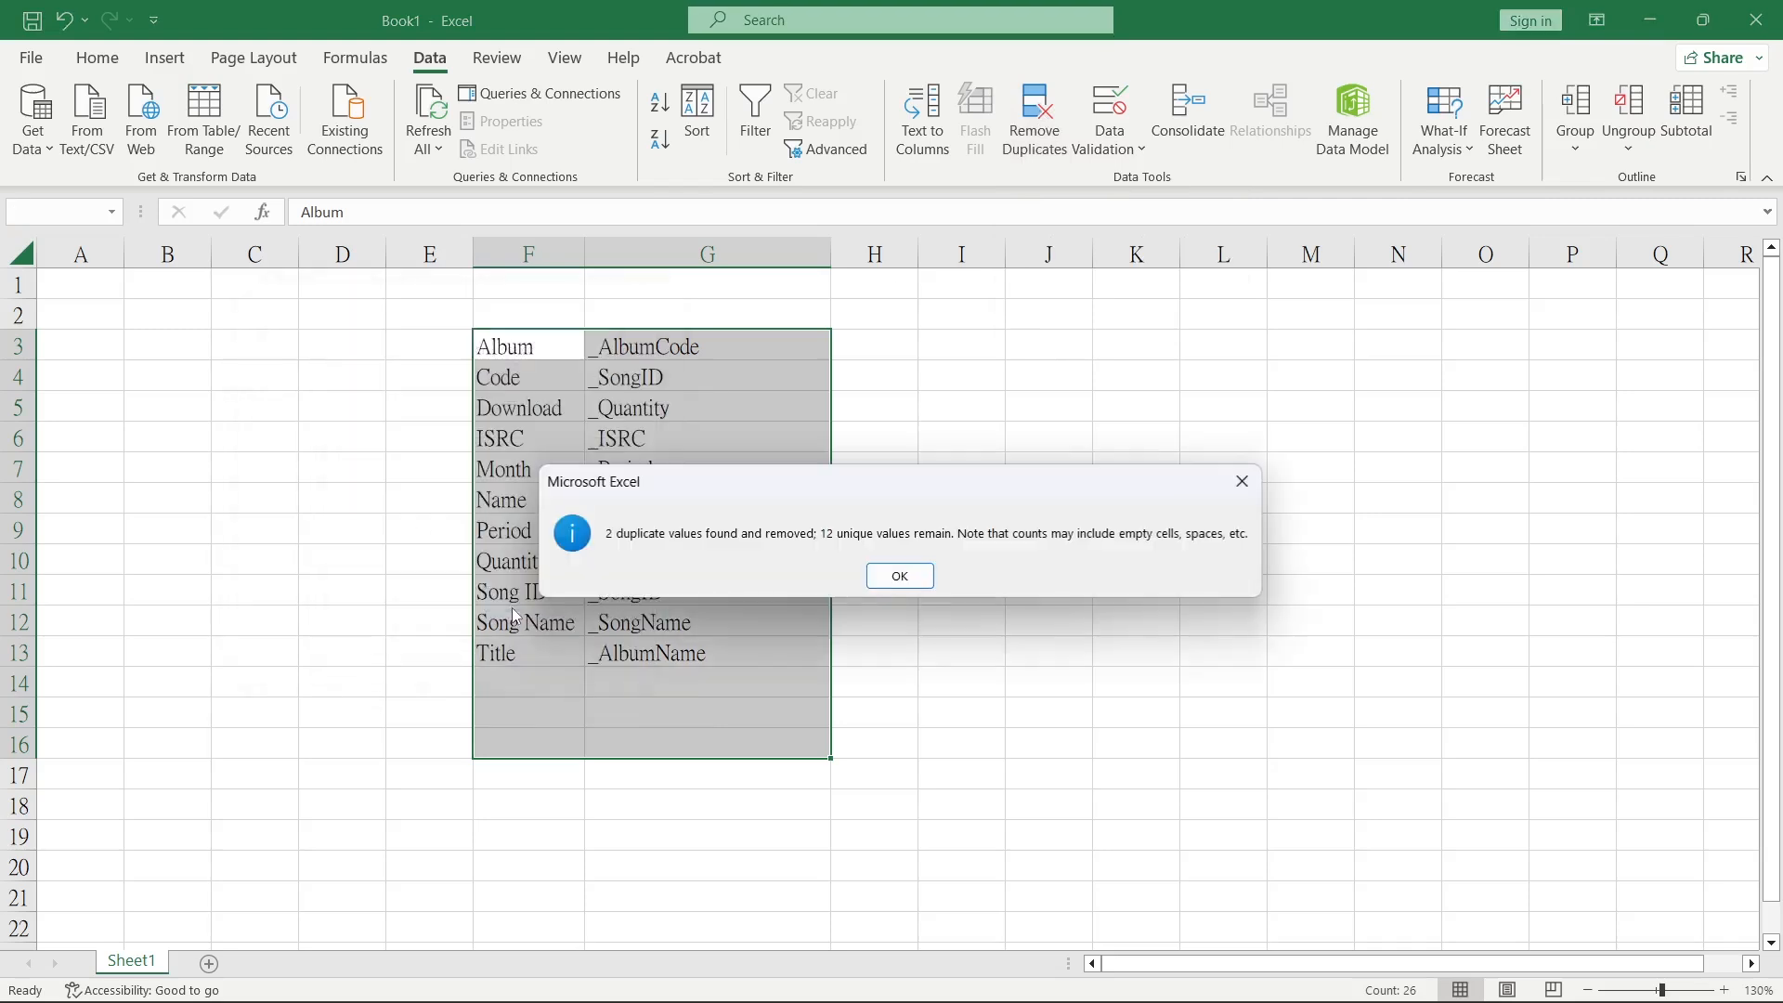
click(894, 576)
click(874, 592)
- Copy the deduplicated mapping list F3:G13 and paste it starting at cell A2
drag(510, 349, 654, 653)
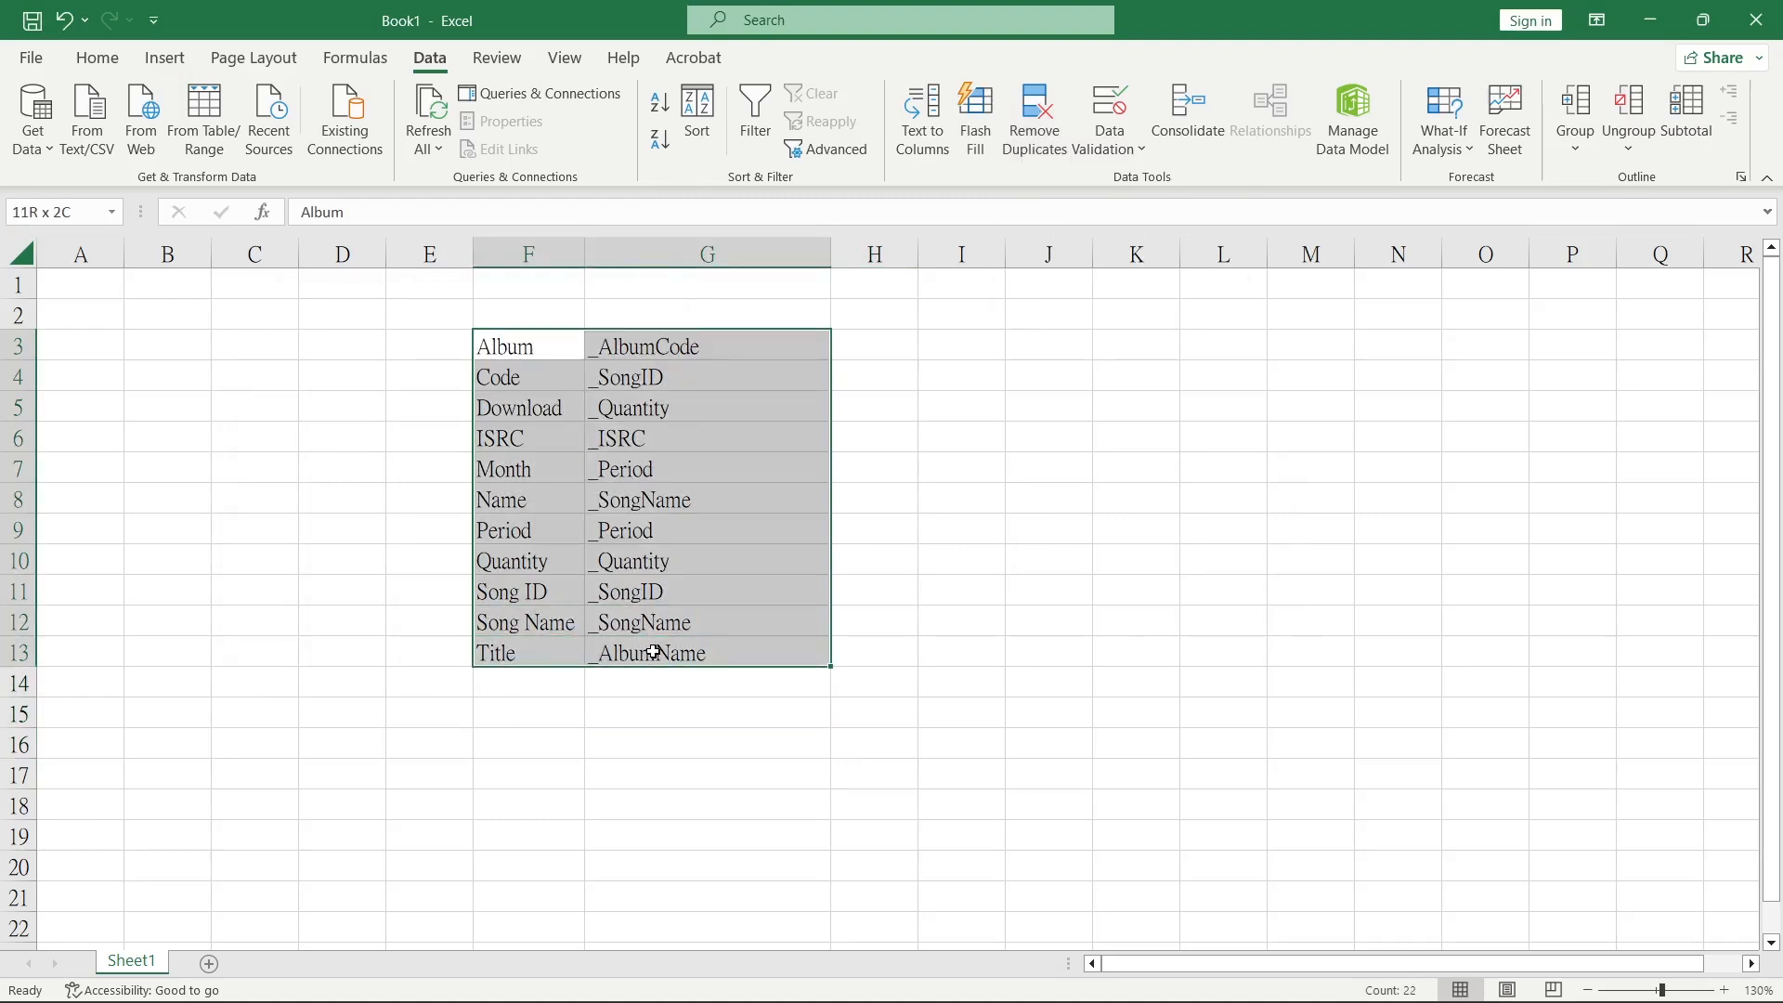
drag(679, 348, 550, 652)
key(ctrl+c)
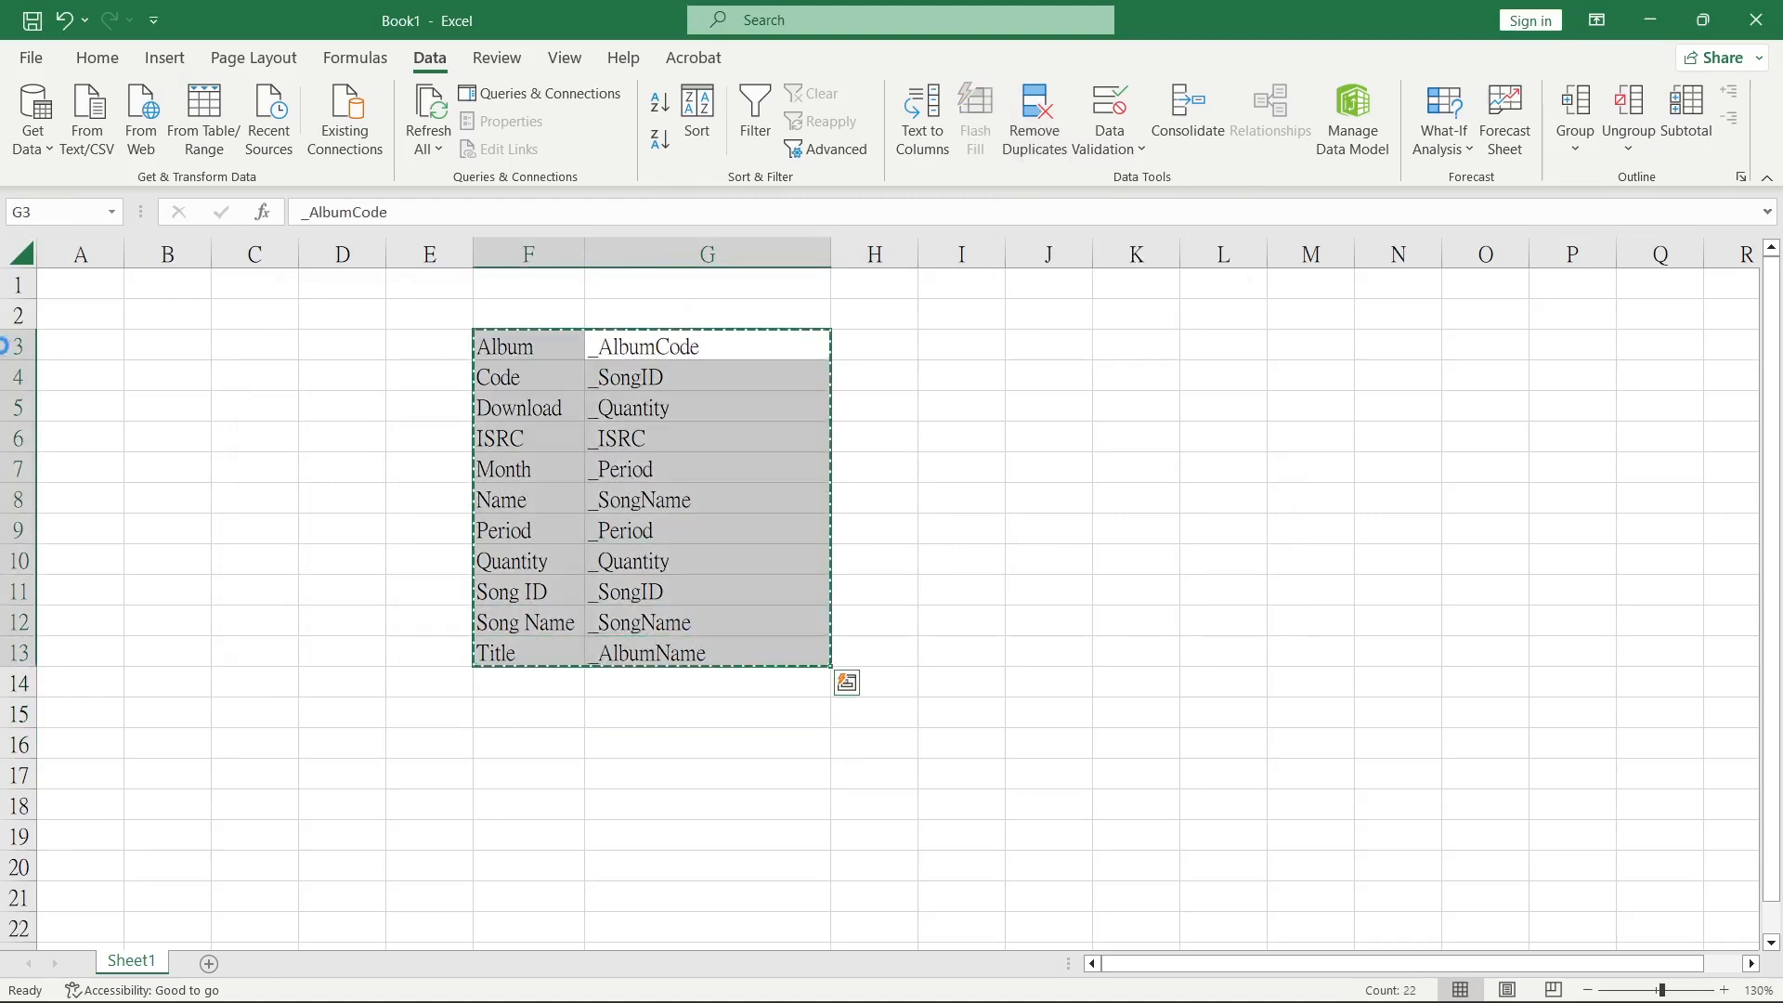
right_click(79, 314)
click(168, 460)
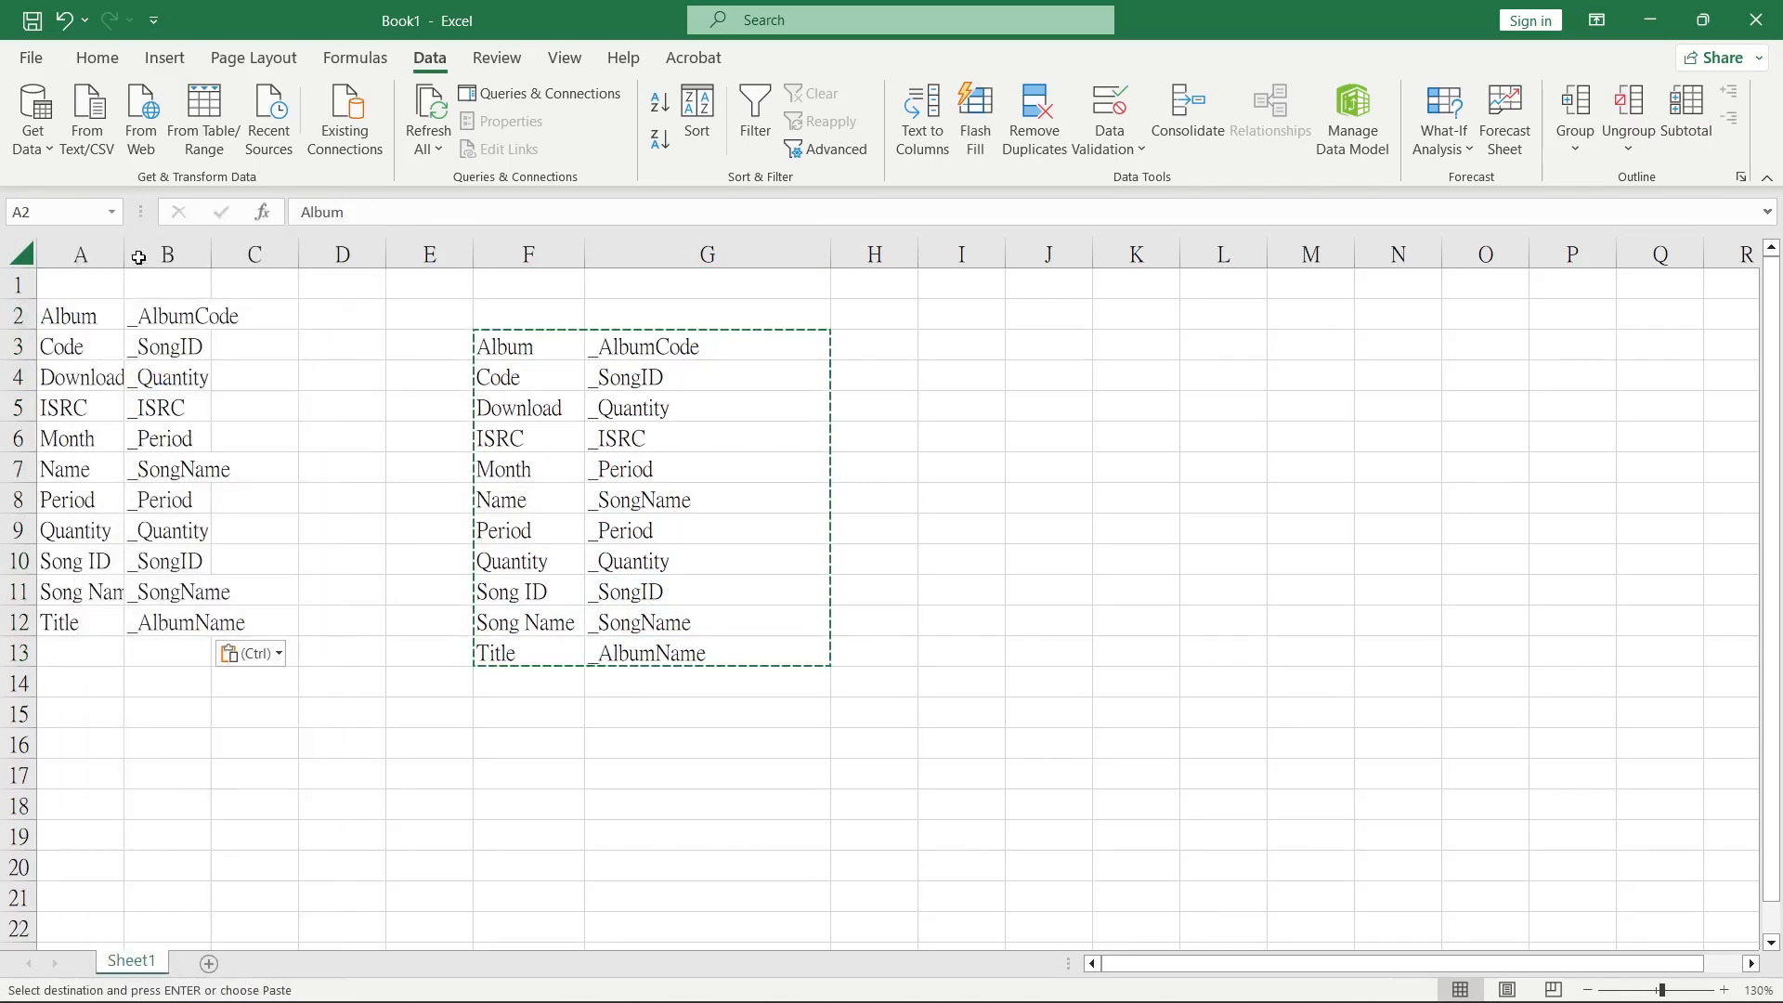
- Fit columns A and B to their contents and add the headers From in A1 and To in B1
double_click(139, 257)
double_click(236, 256)
key(Up)
text(From)
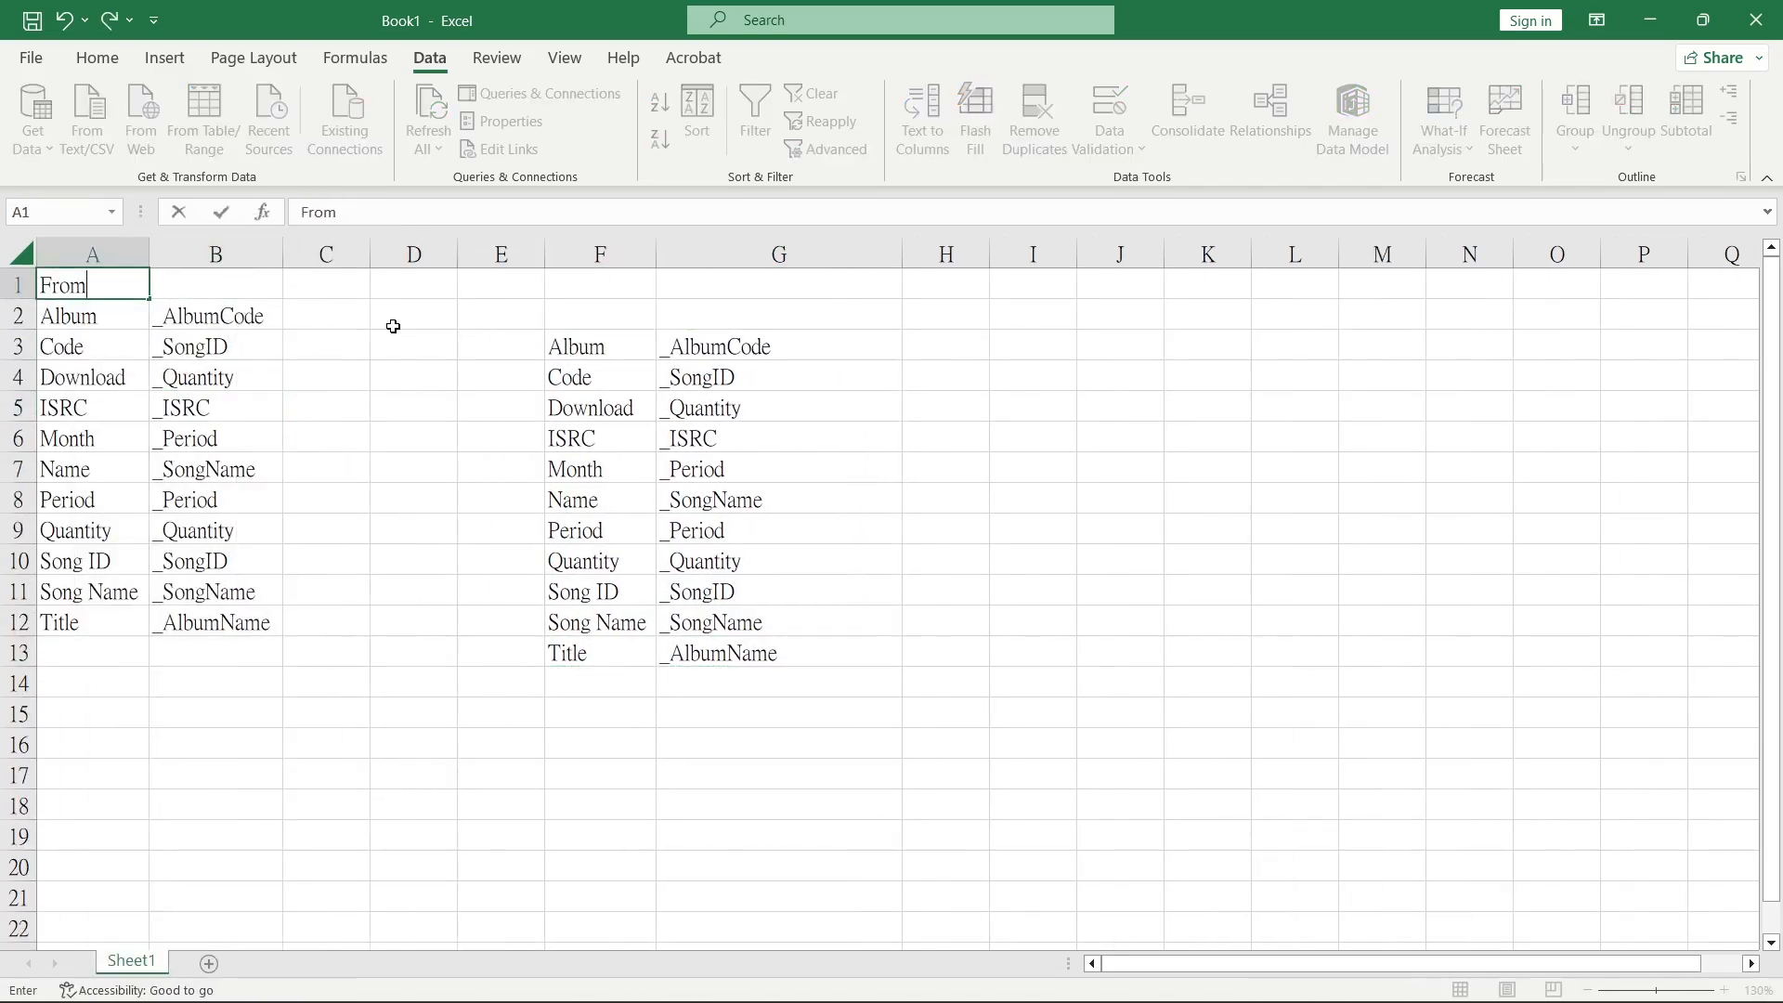
key(Tab)
text(To)
key(Return)
- Convert the range A1:B12 into a table that uses its first row as headers
drag(72, 286, 225, 622)
click(164, 58)
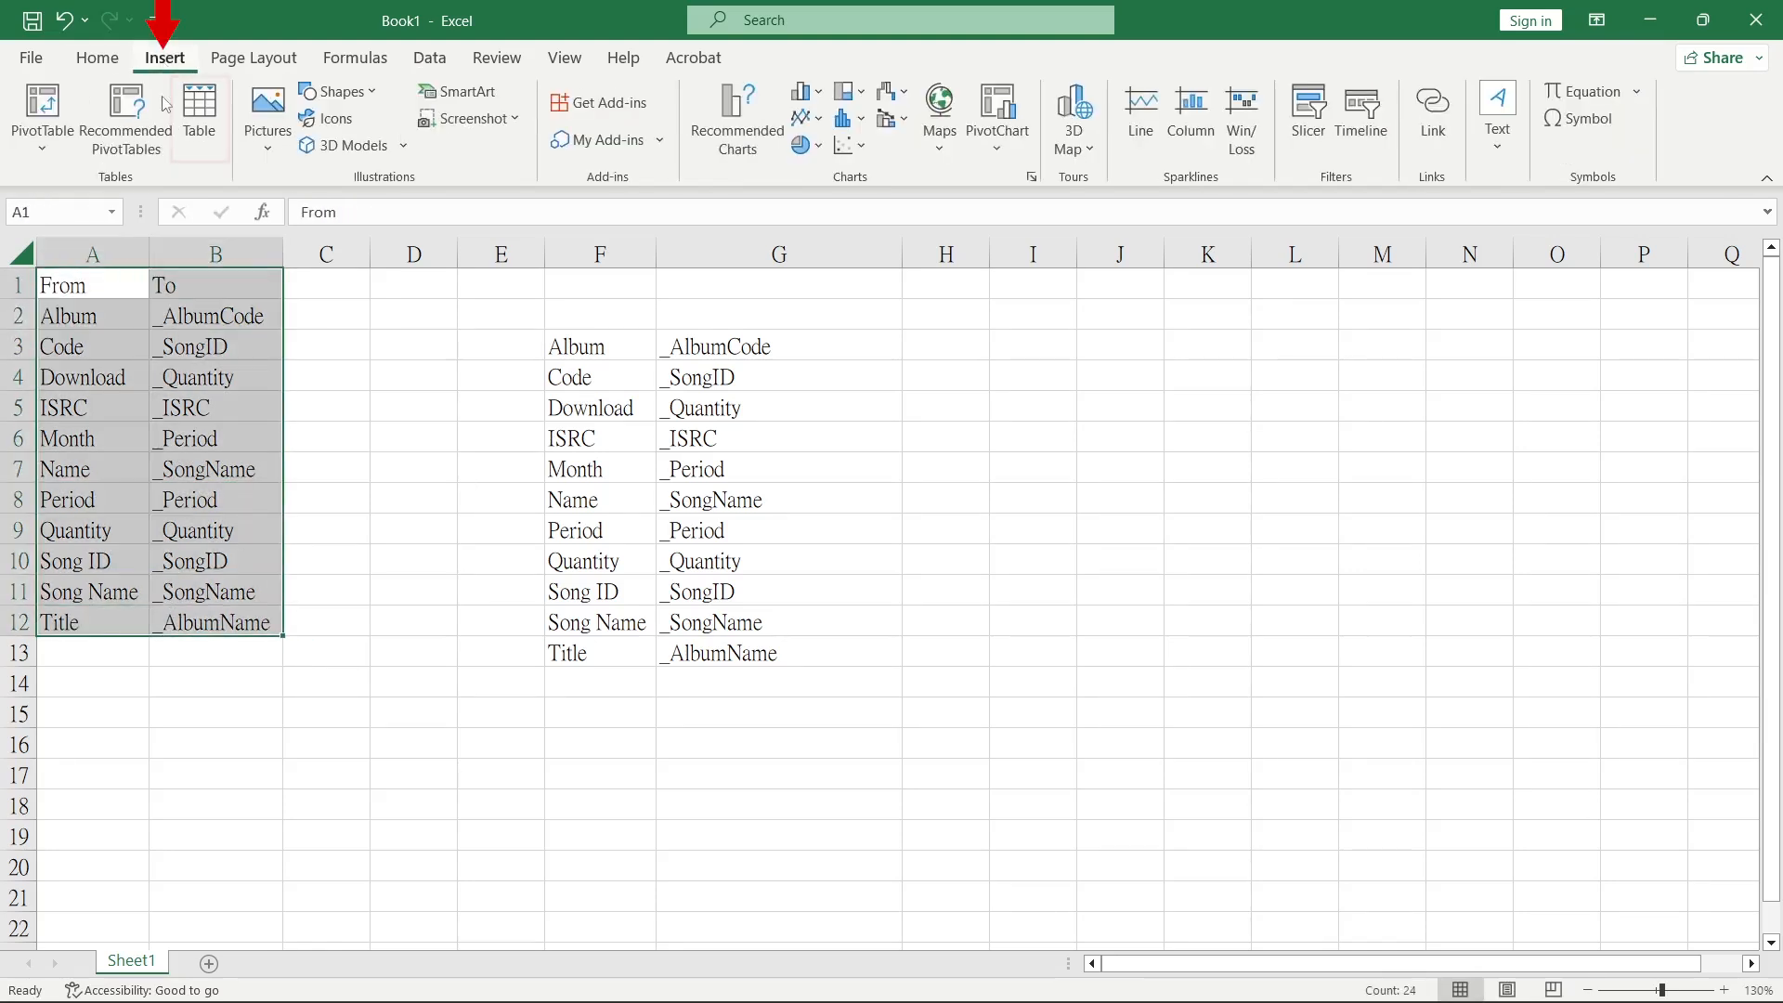
click(185, 110)
click(356, 513)
click(450, 549)
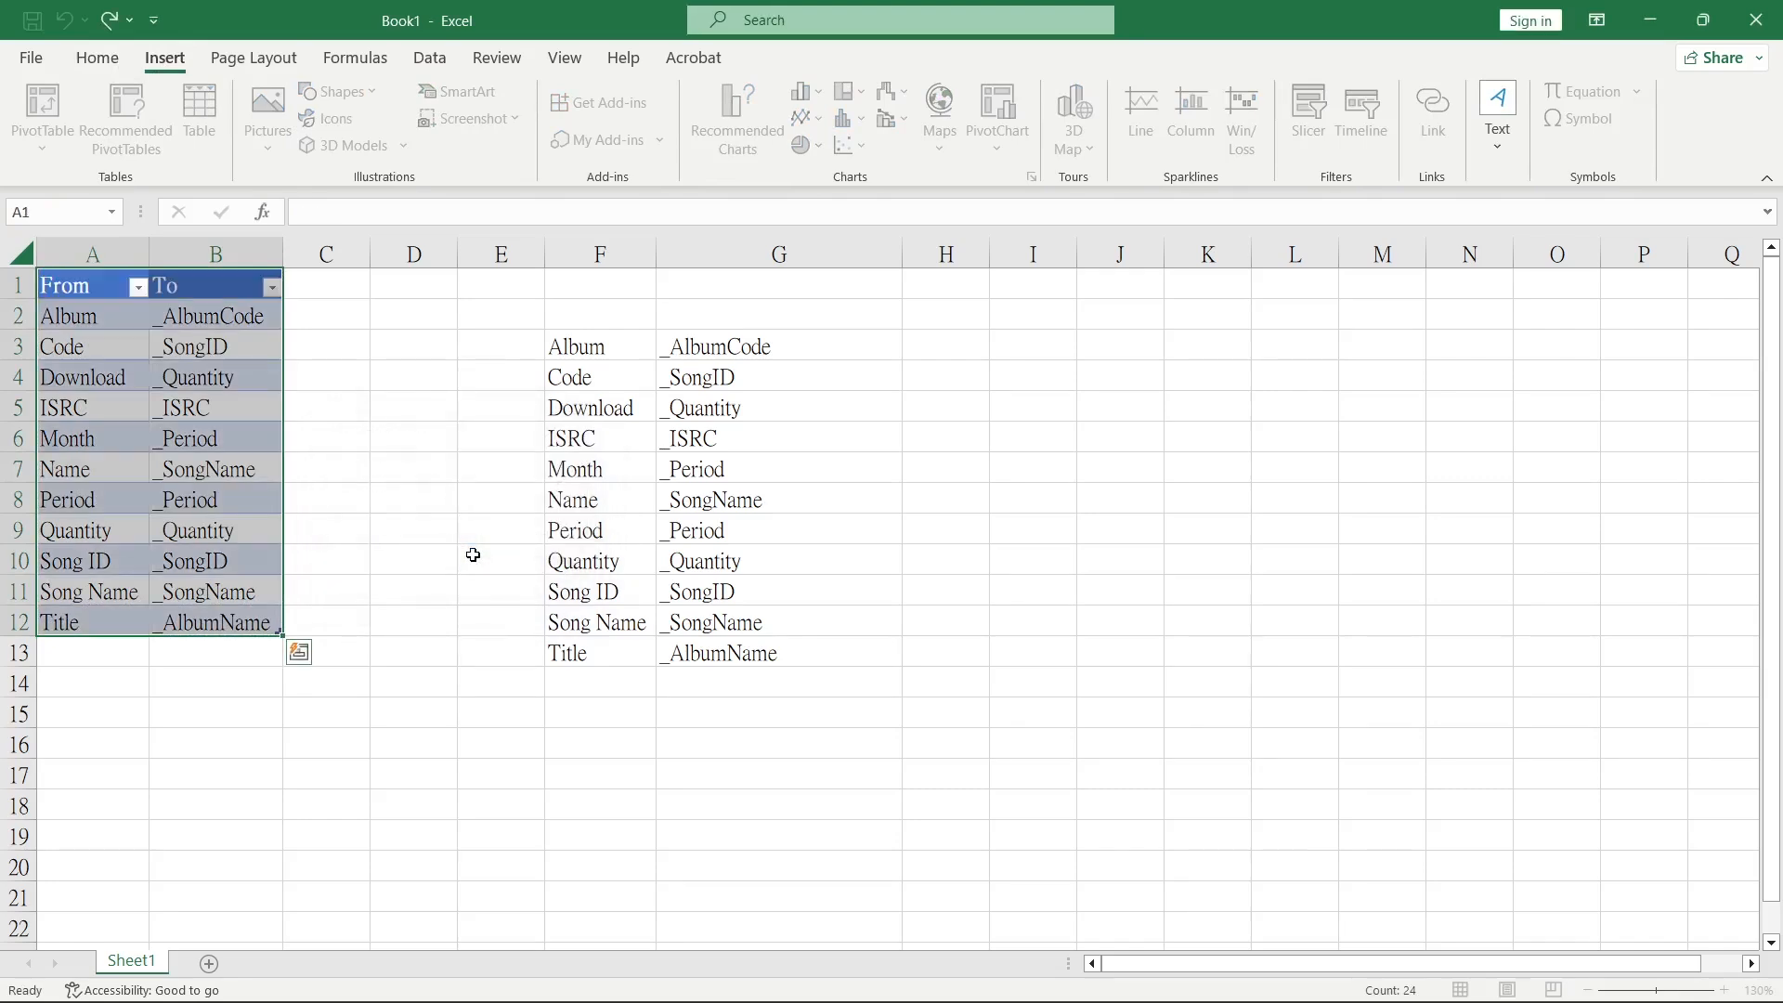
click(470, 557)
- Rename the From/To table as Mapping
click(179, 321)
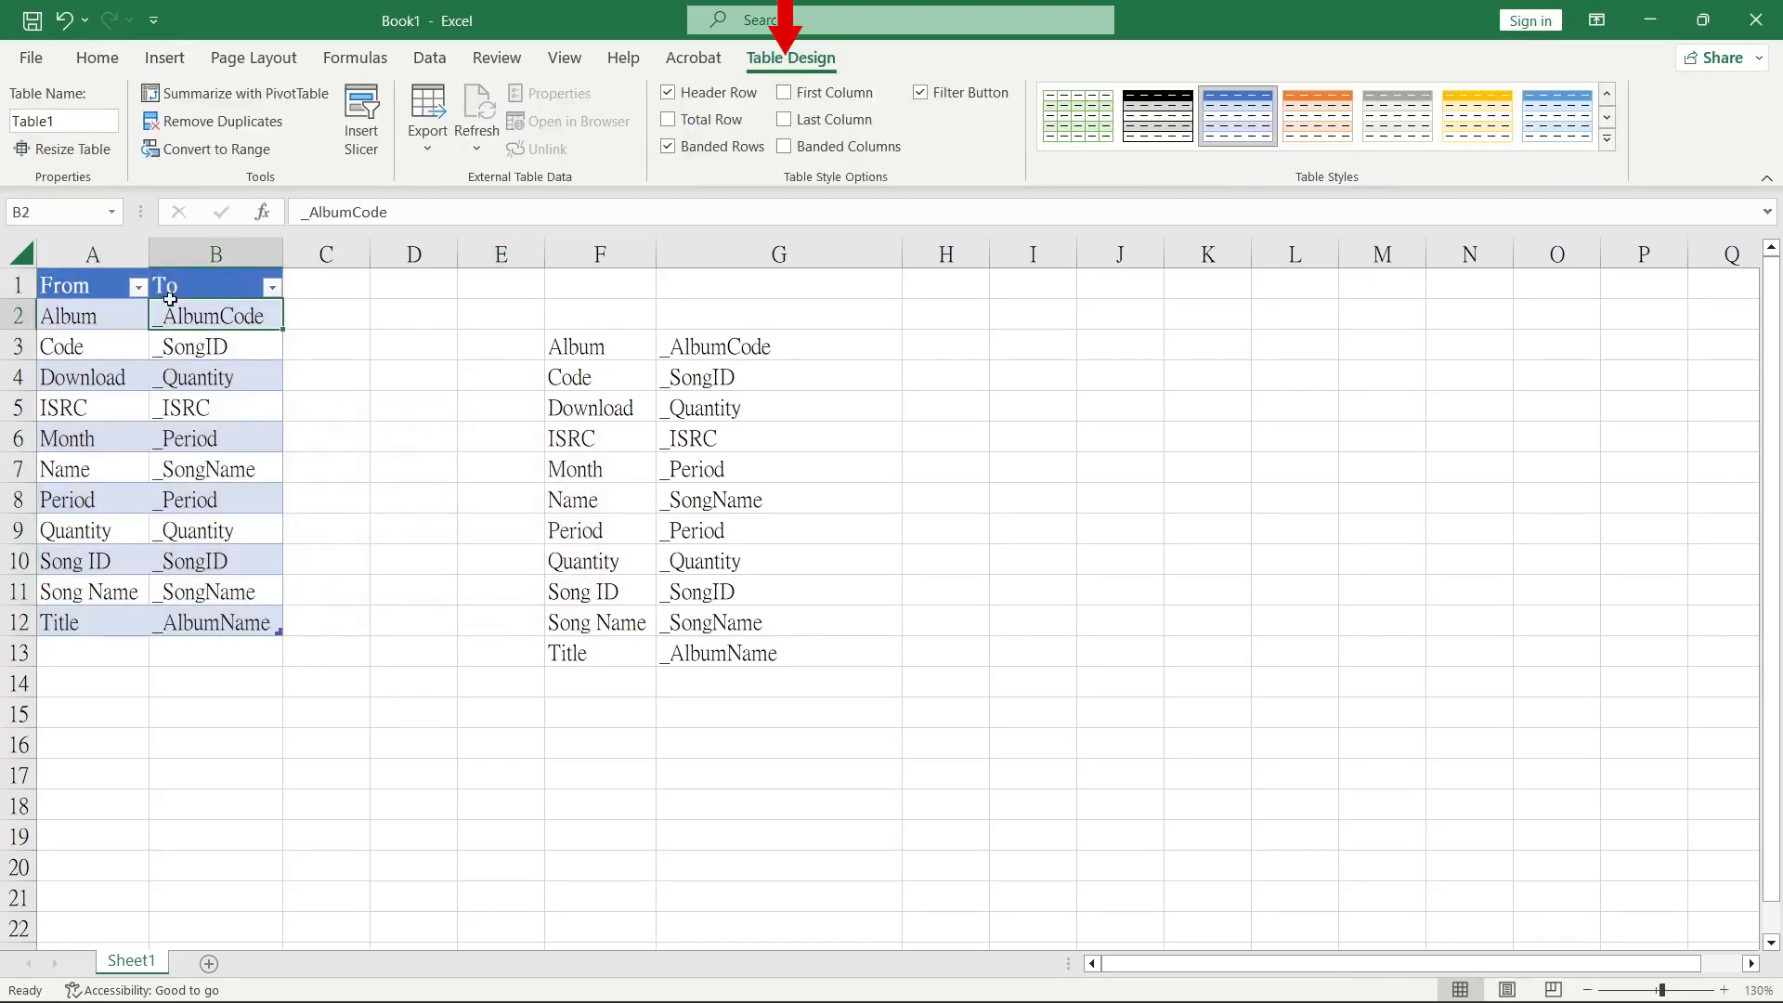
click(43, 125)
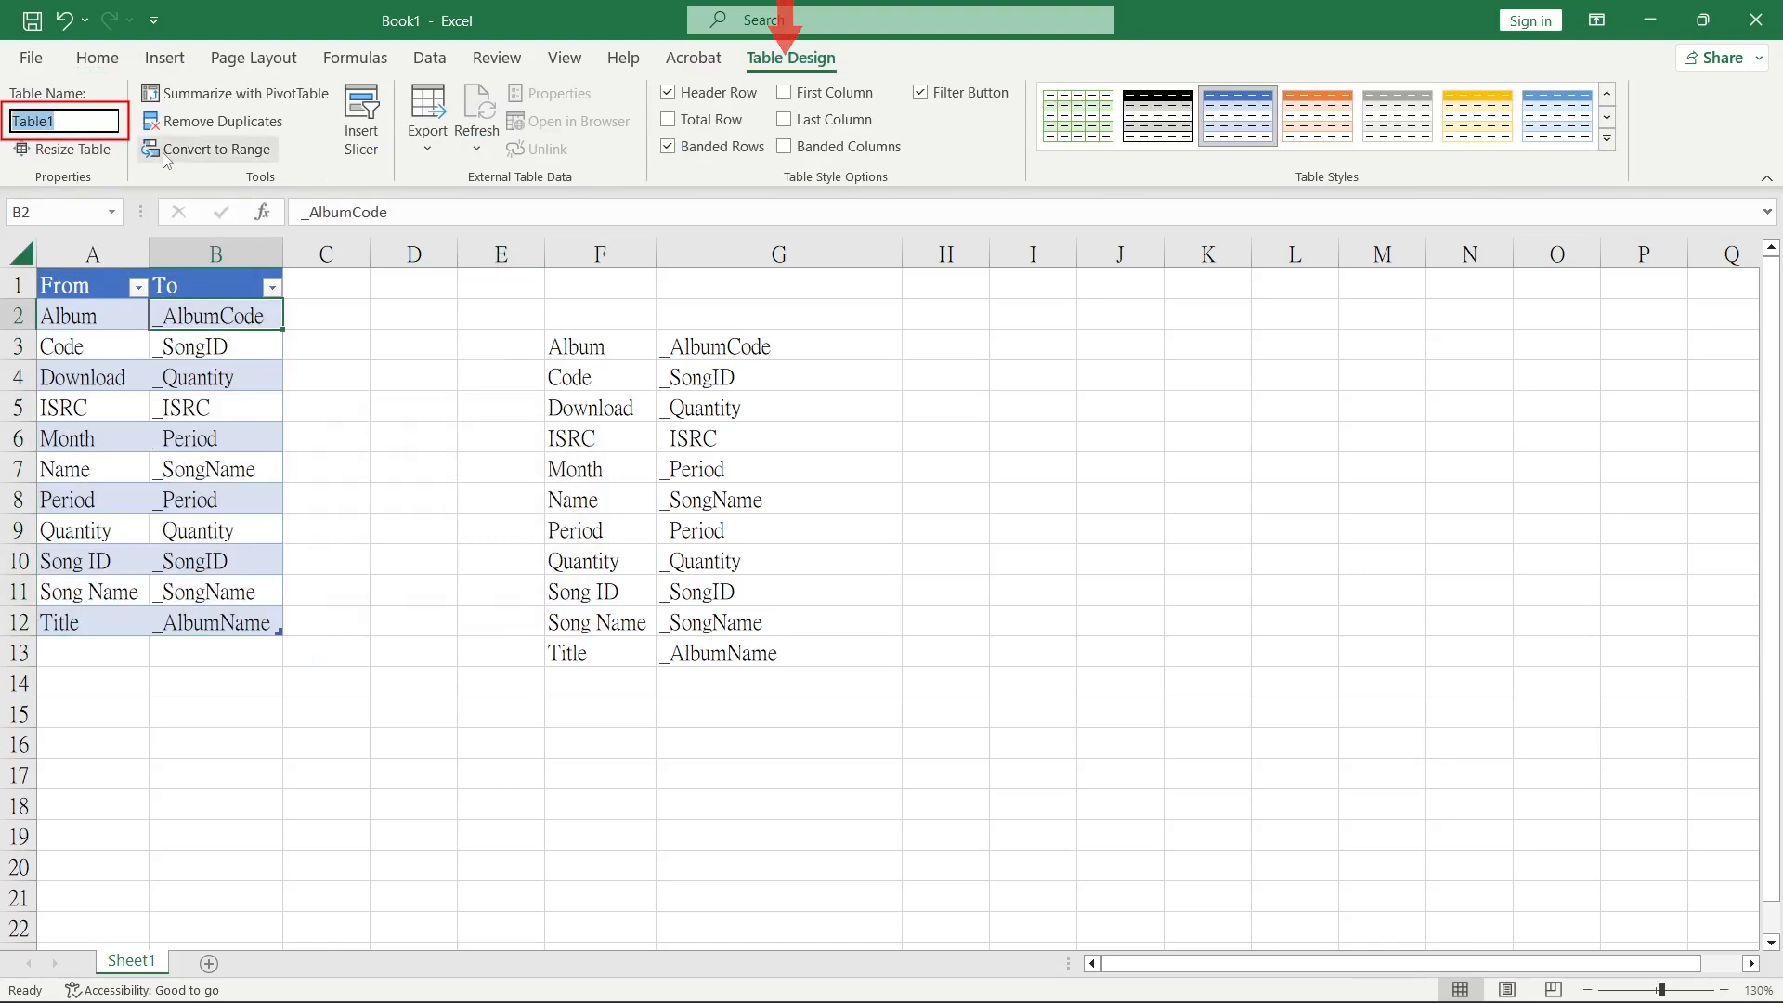
text(Mapping)
key(Return)
click(262, 417)
click(262, 438)
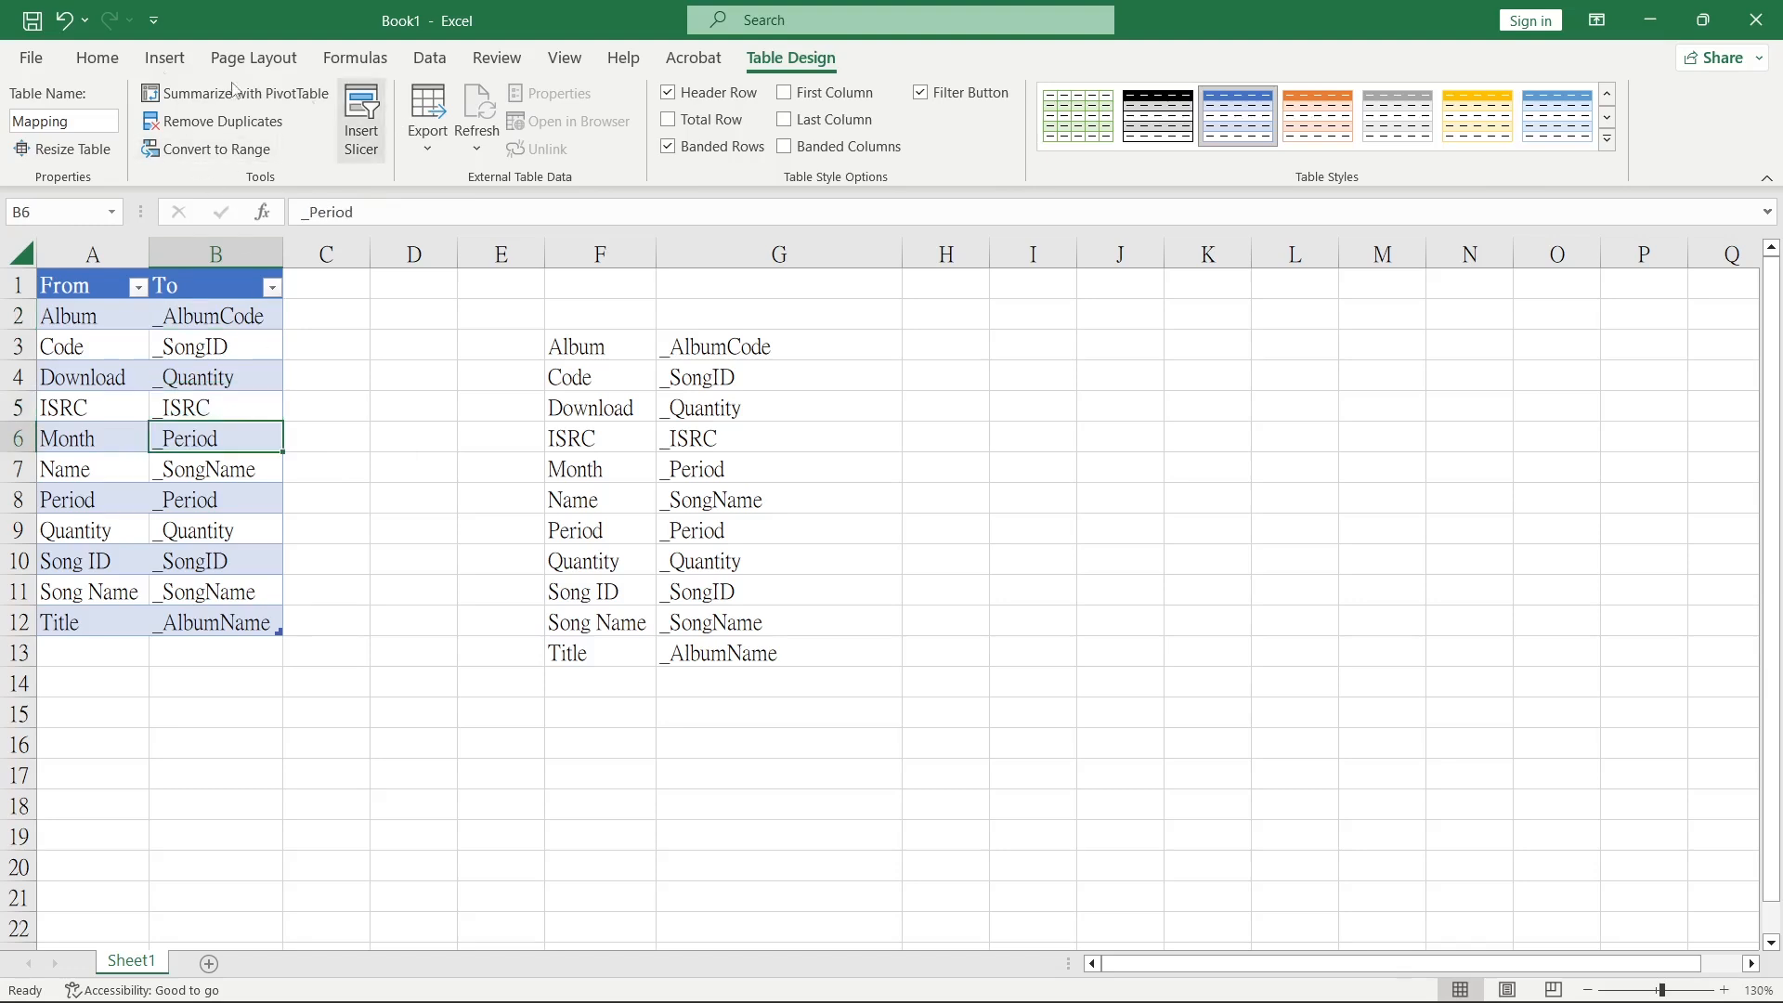
- Load the Mapping table into Power Query Editor and delete the query's Changed Type step
click(425, 59)
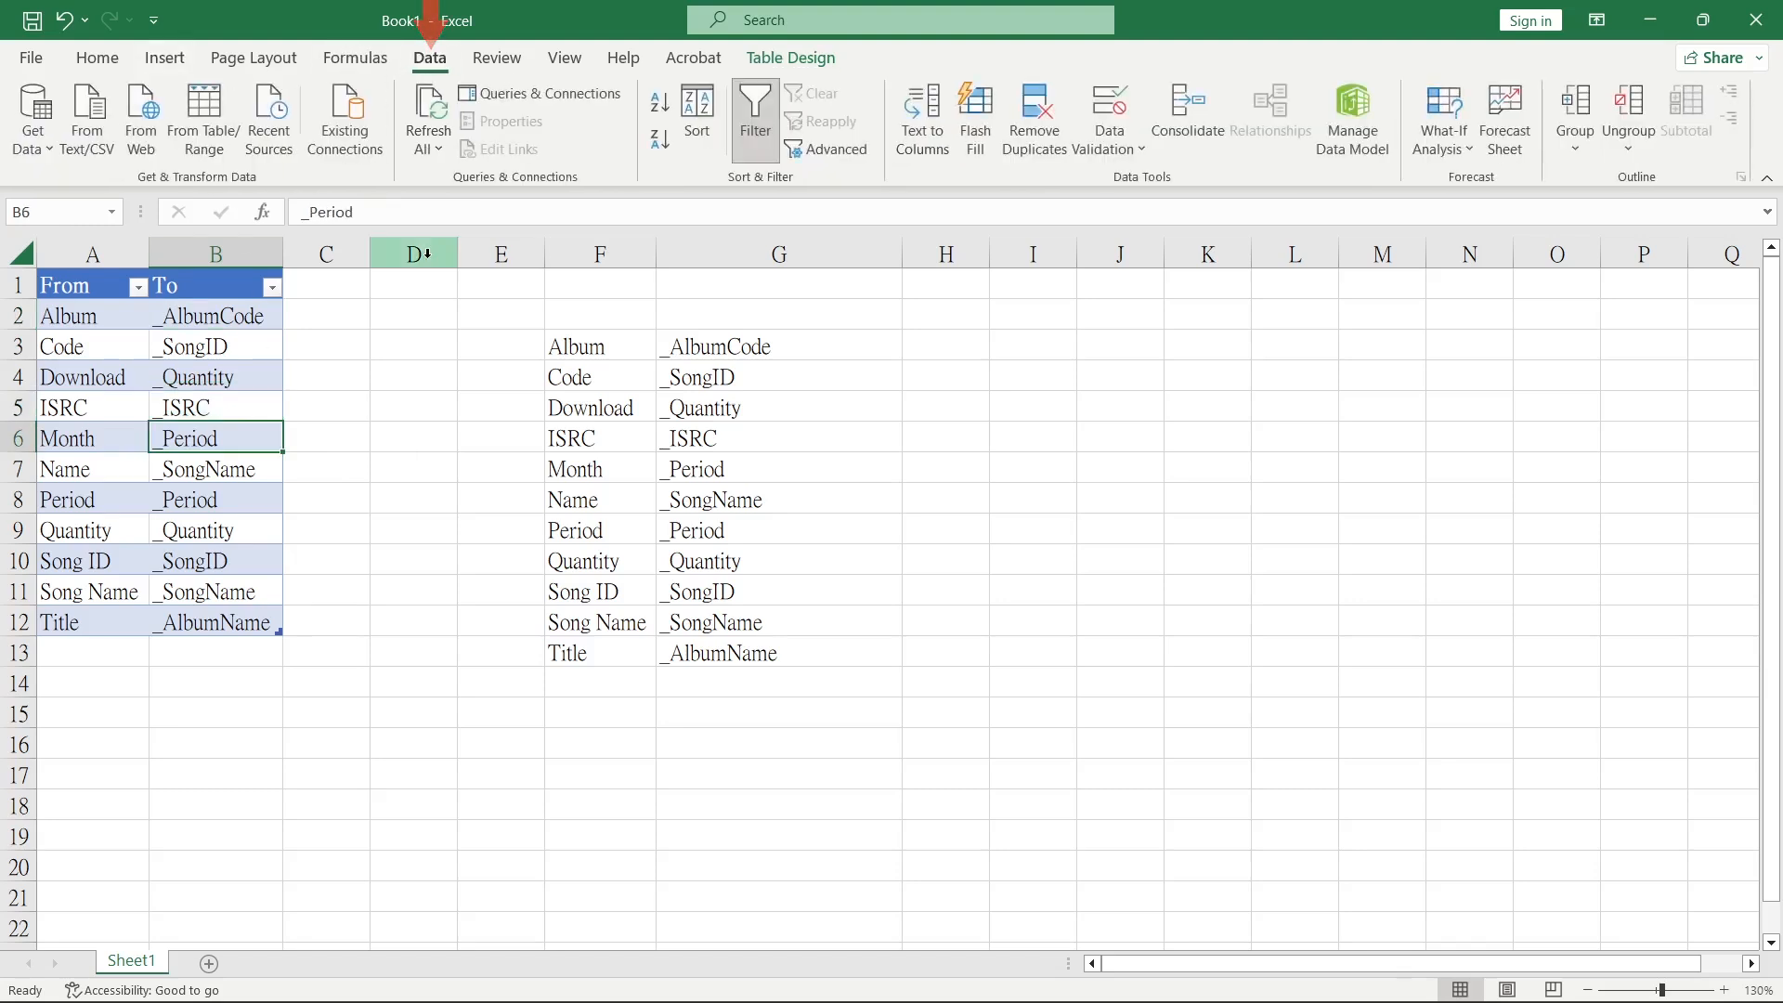
click(202, 123)
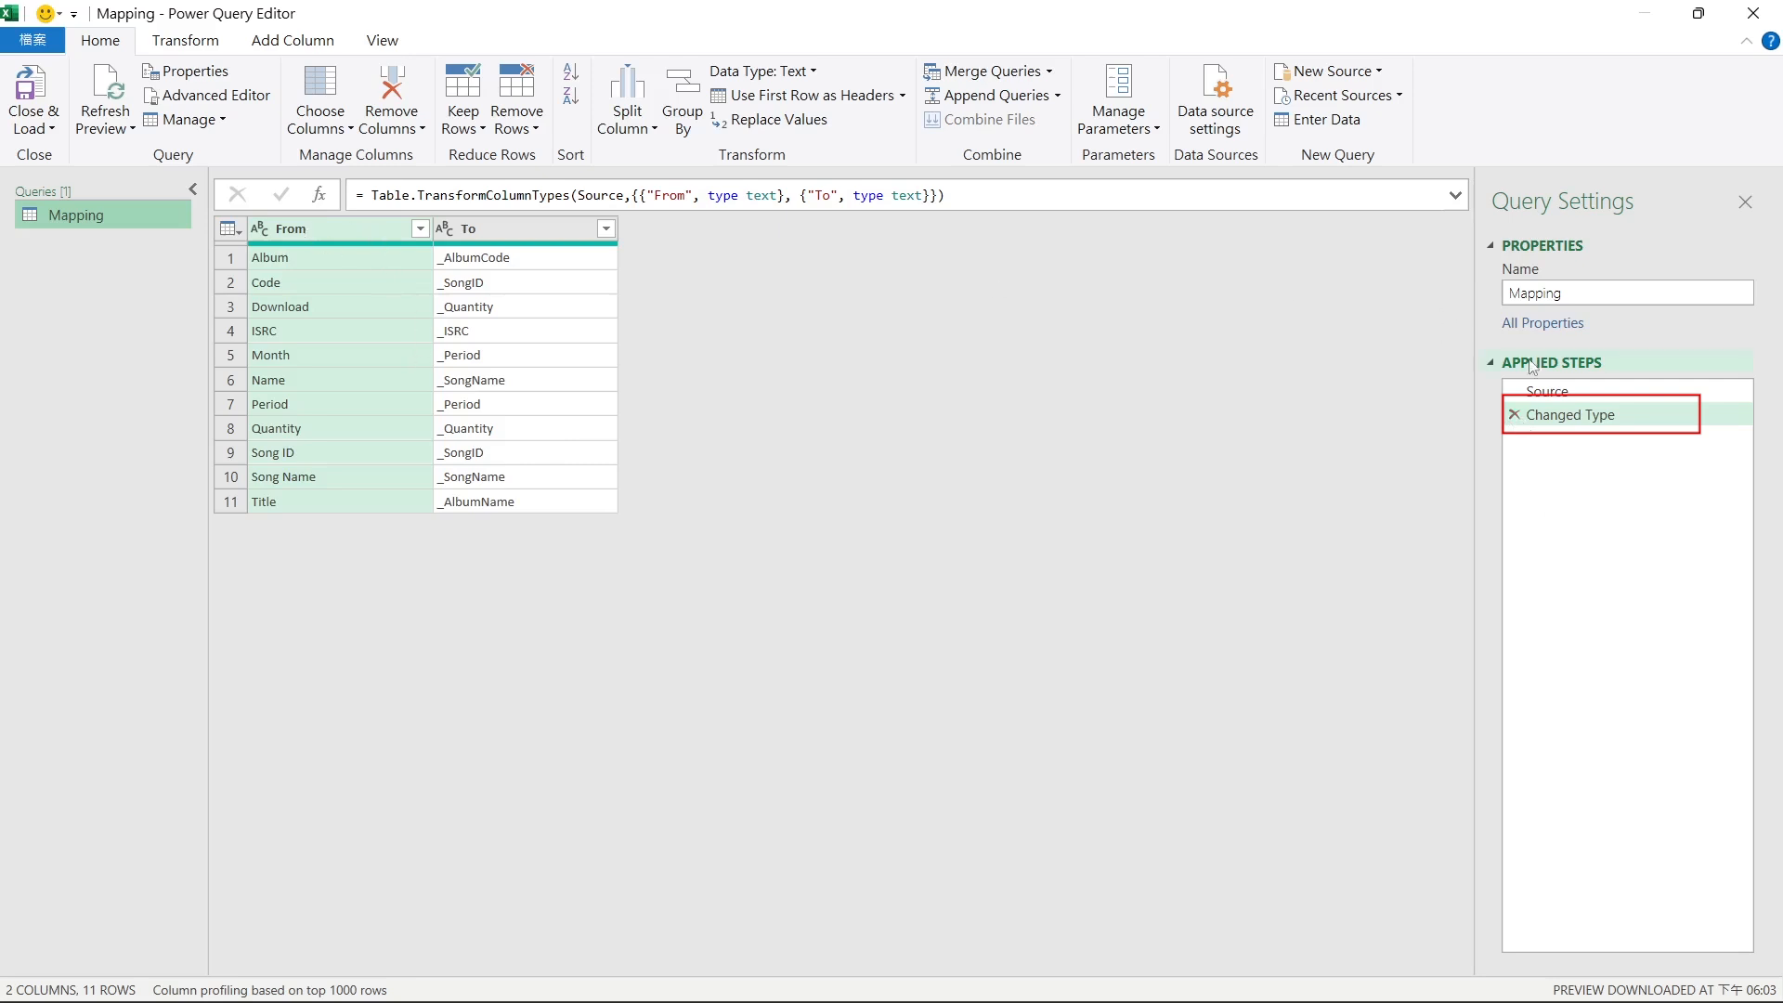
click(1514, 415)
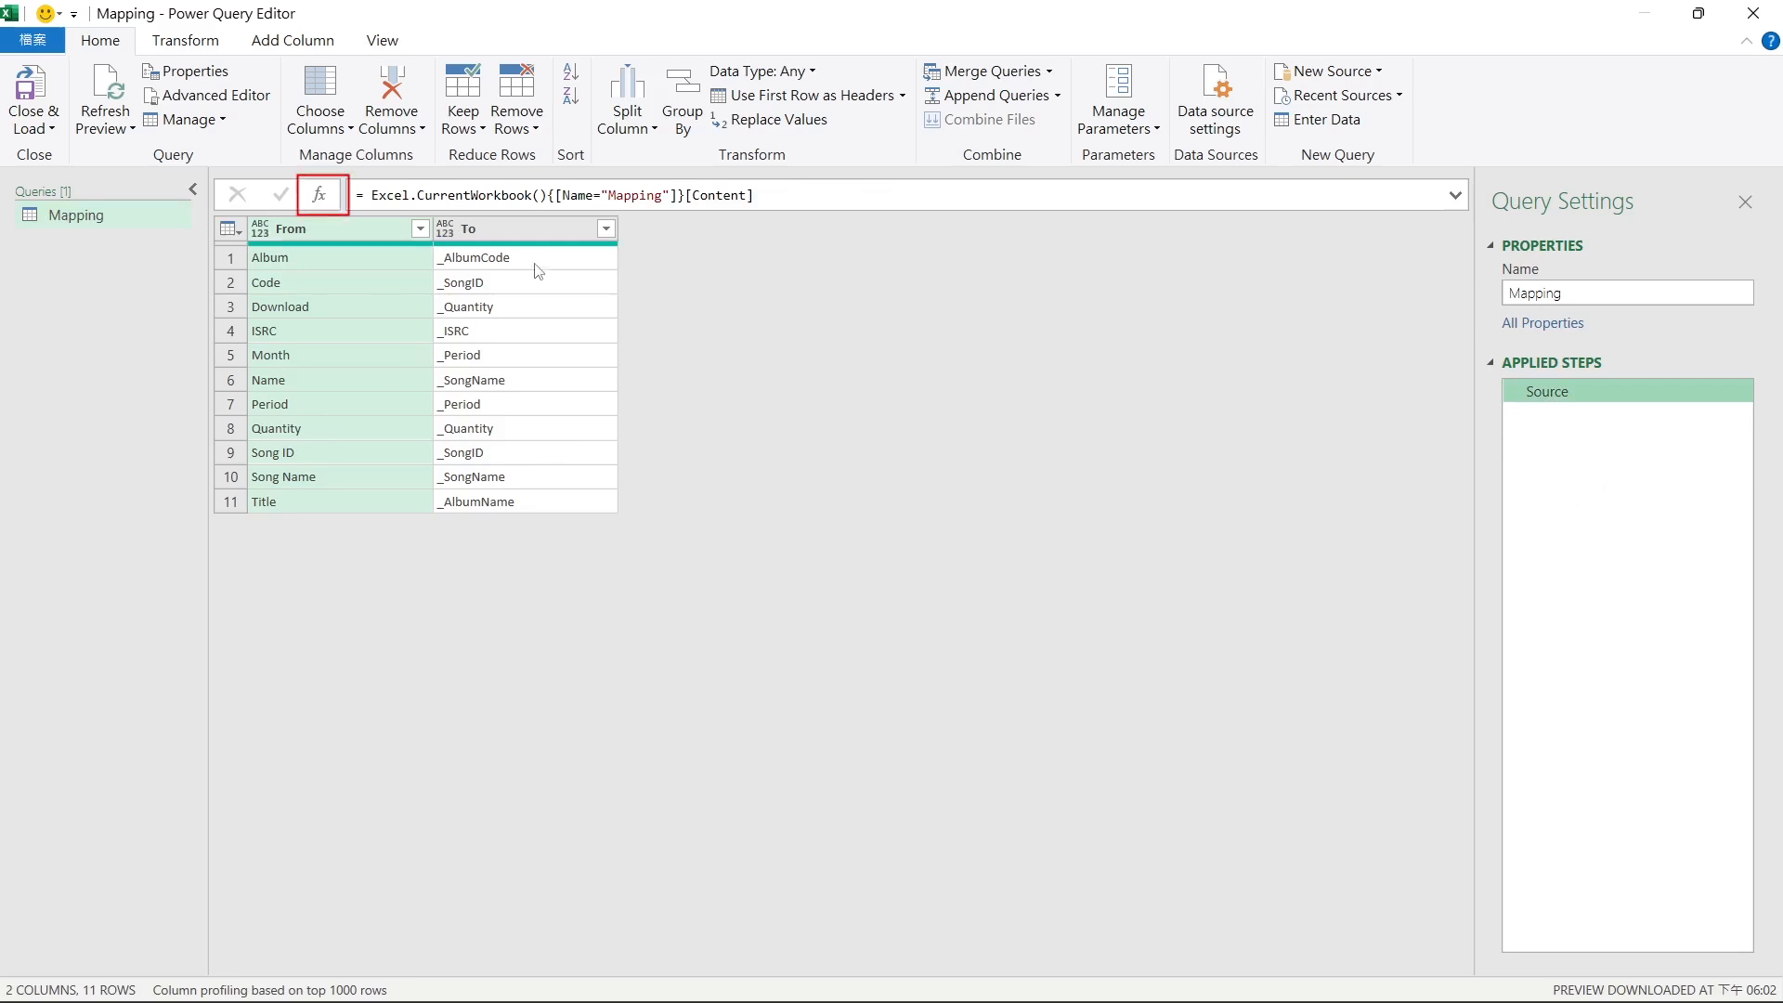
- Add a custom step to the Mapping query with the formula = List.Zip({Source[From],Source[To]})
click(318, 197)
click(376, 197)
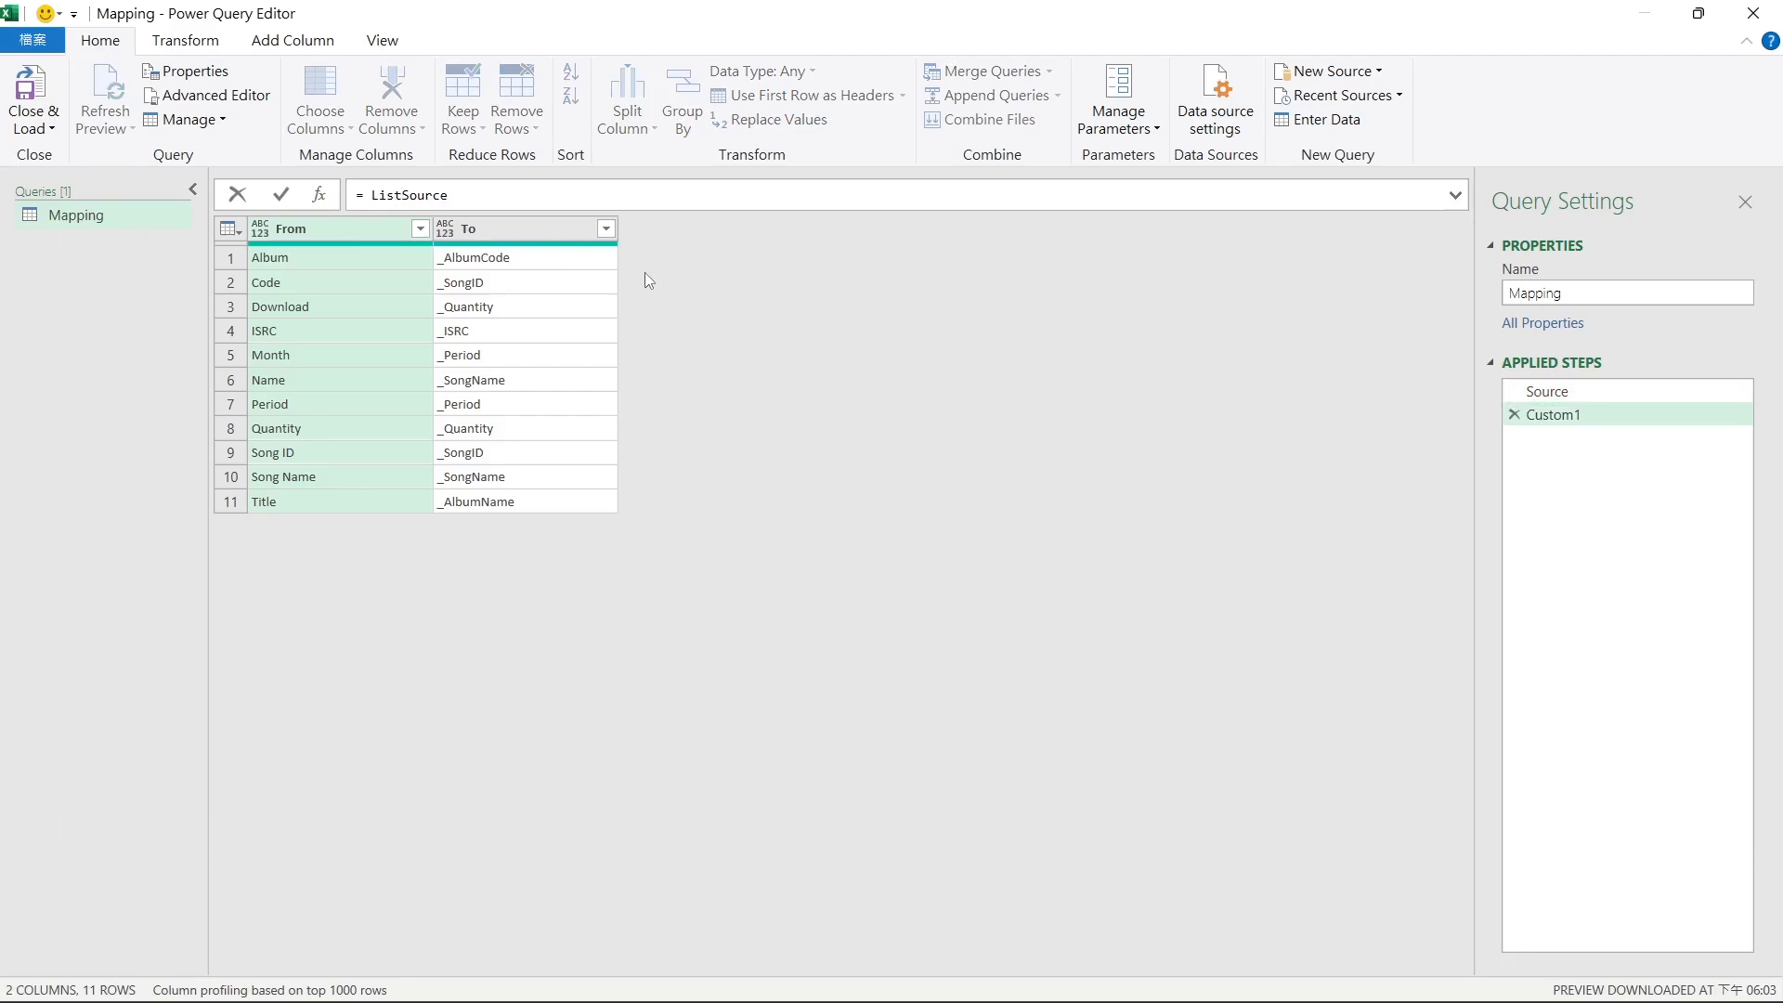
text(.)
text(Zip()
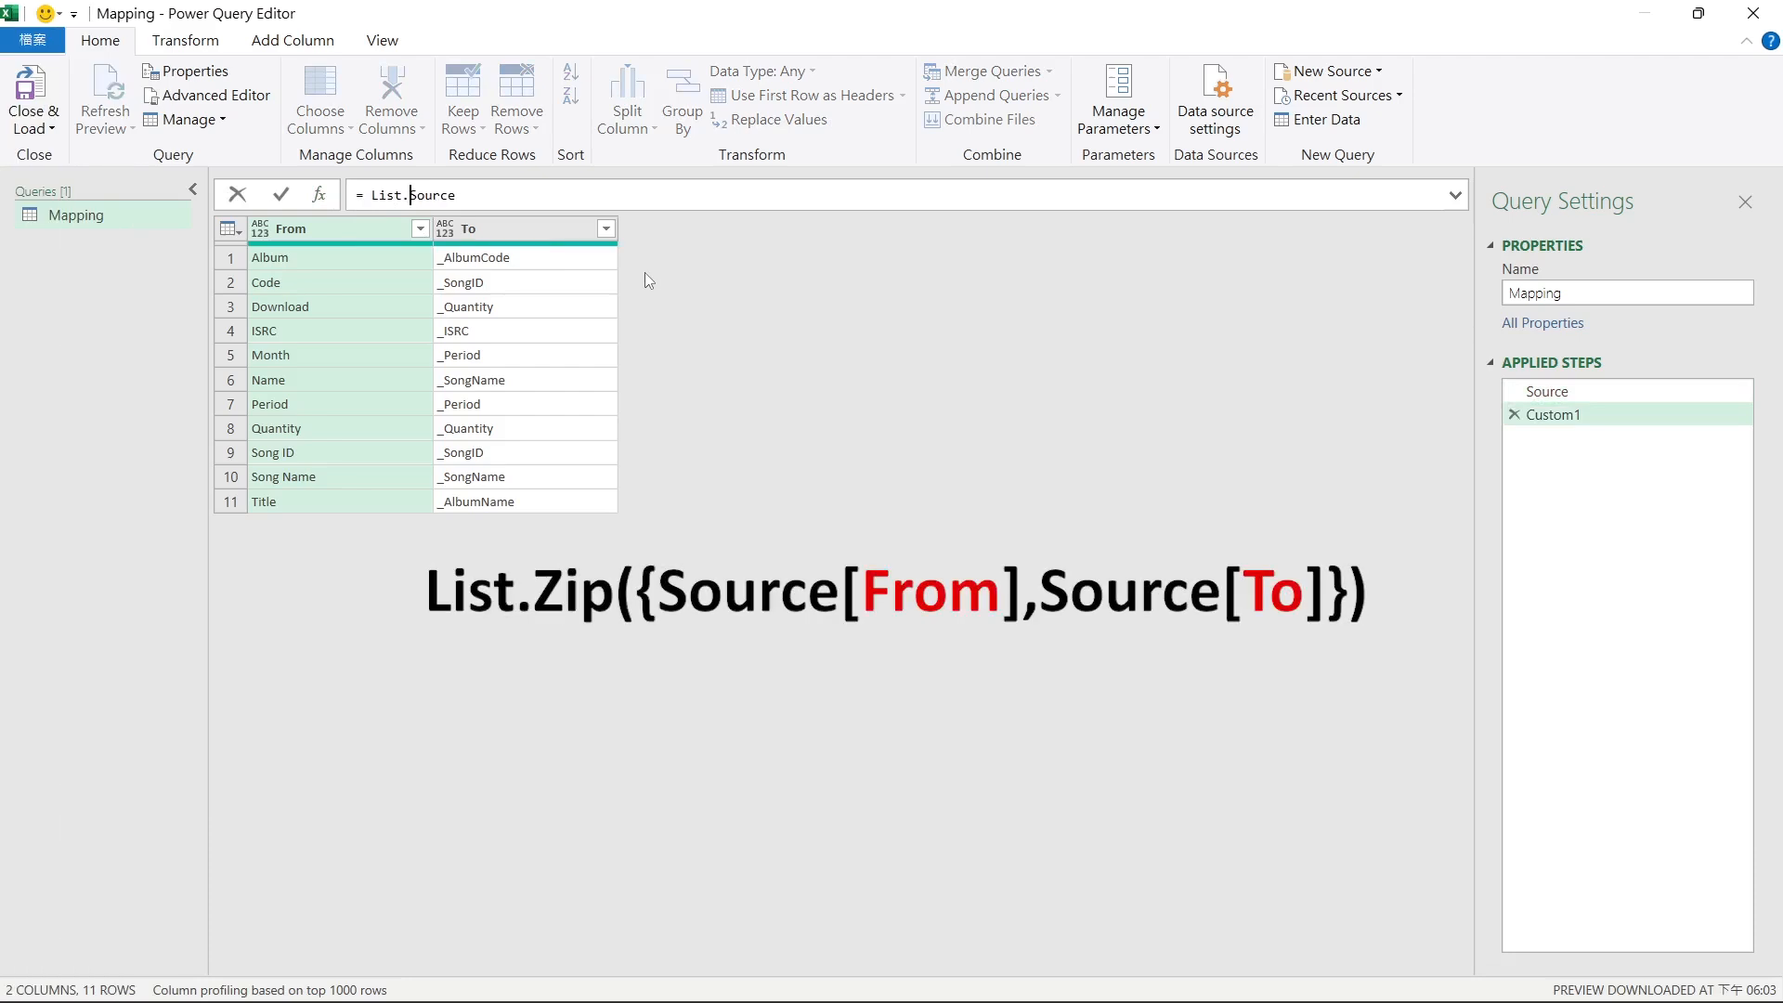
text({Source[From)
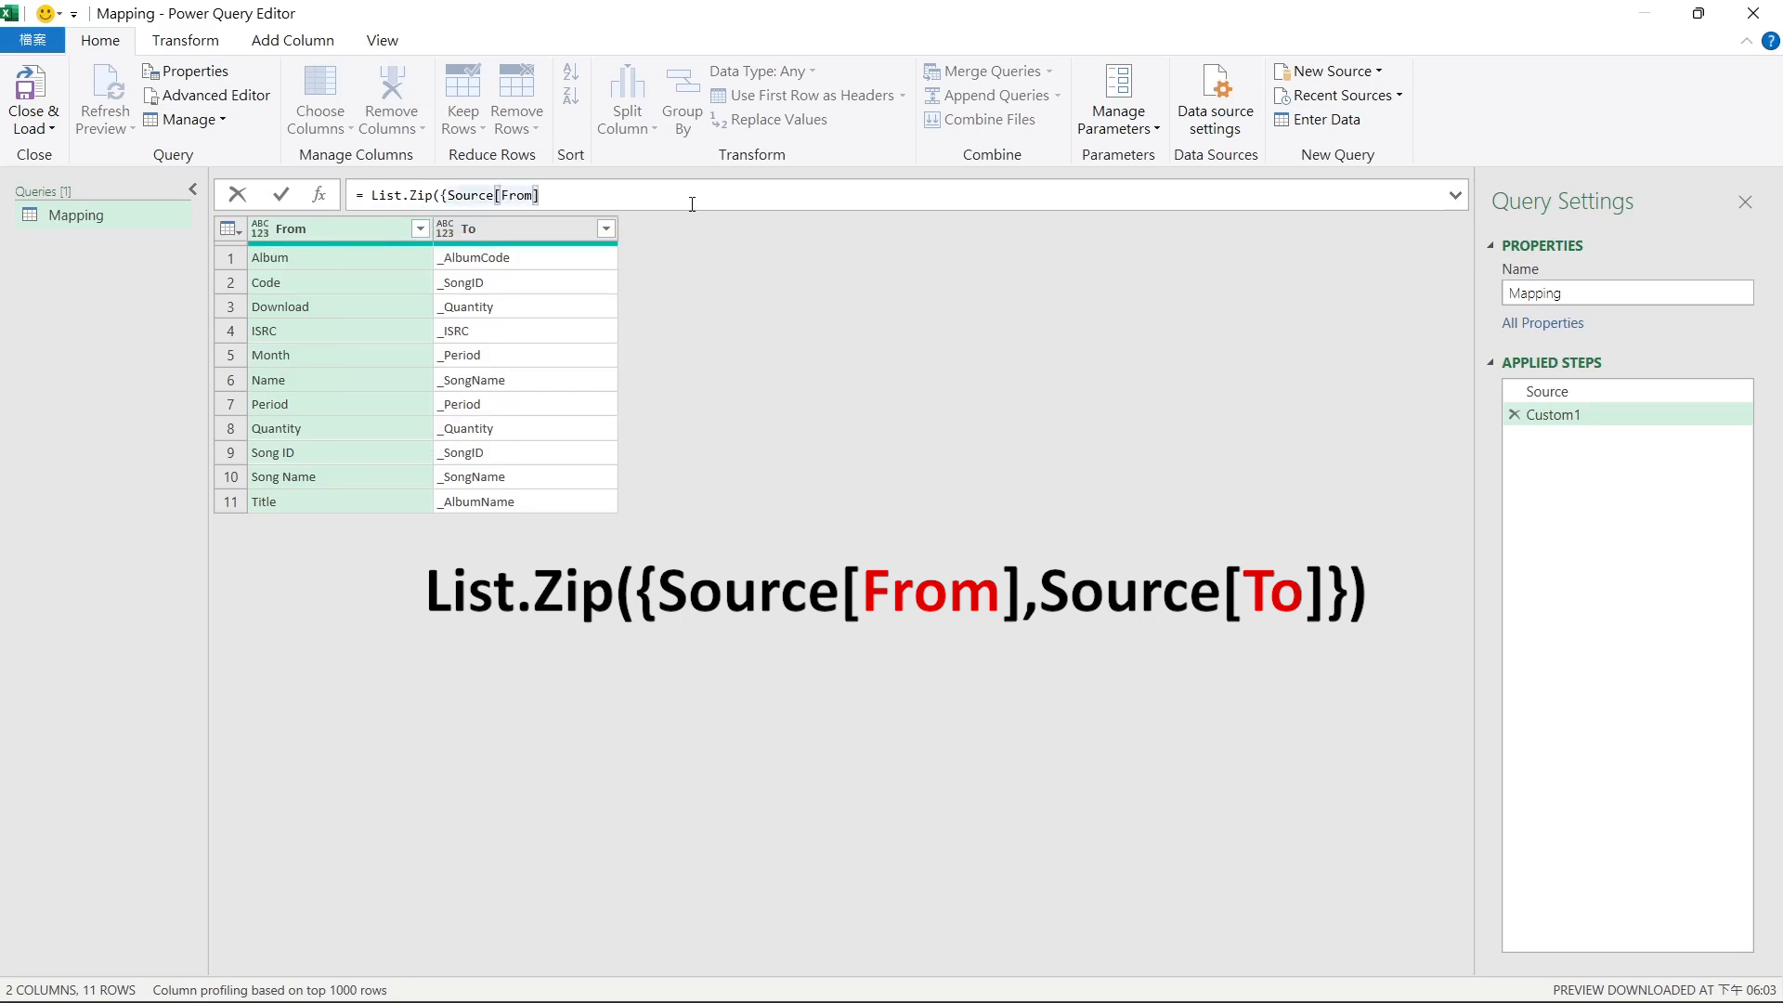
text(],)
text(Source)
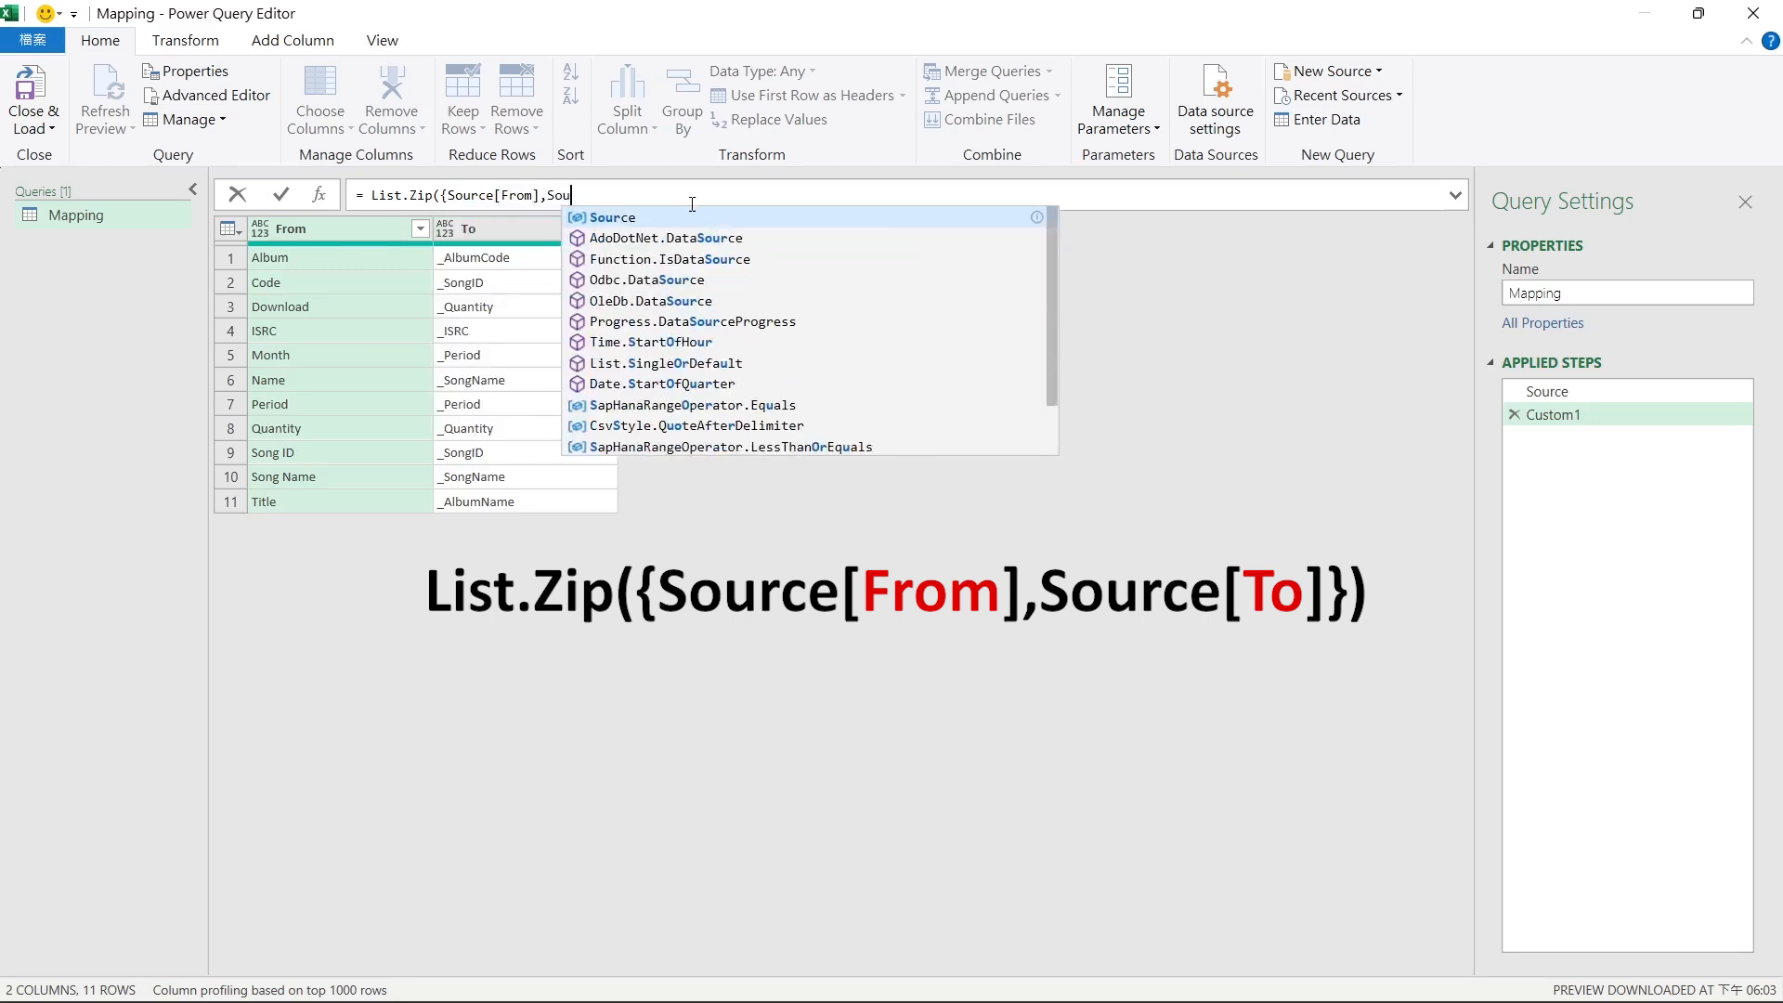
text([To])
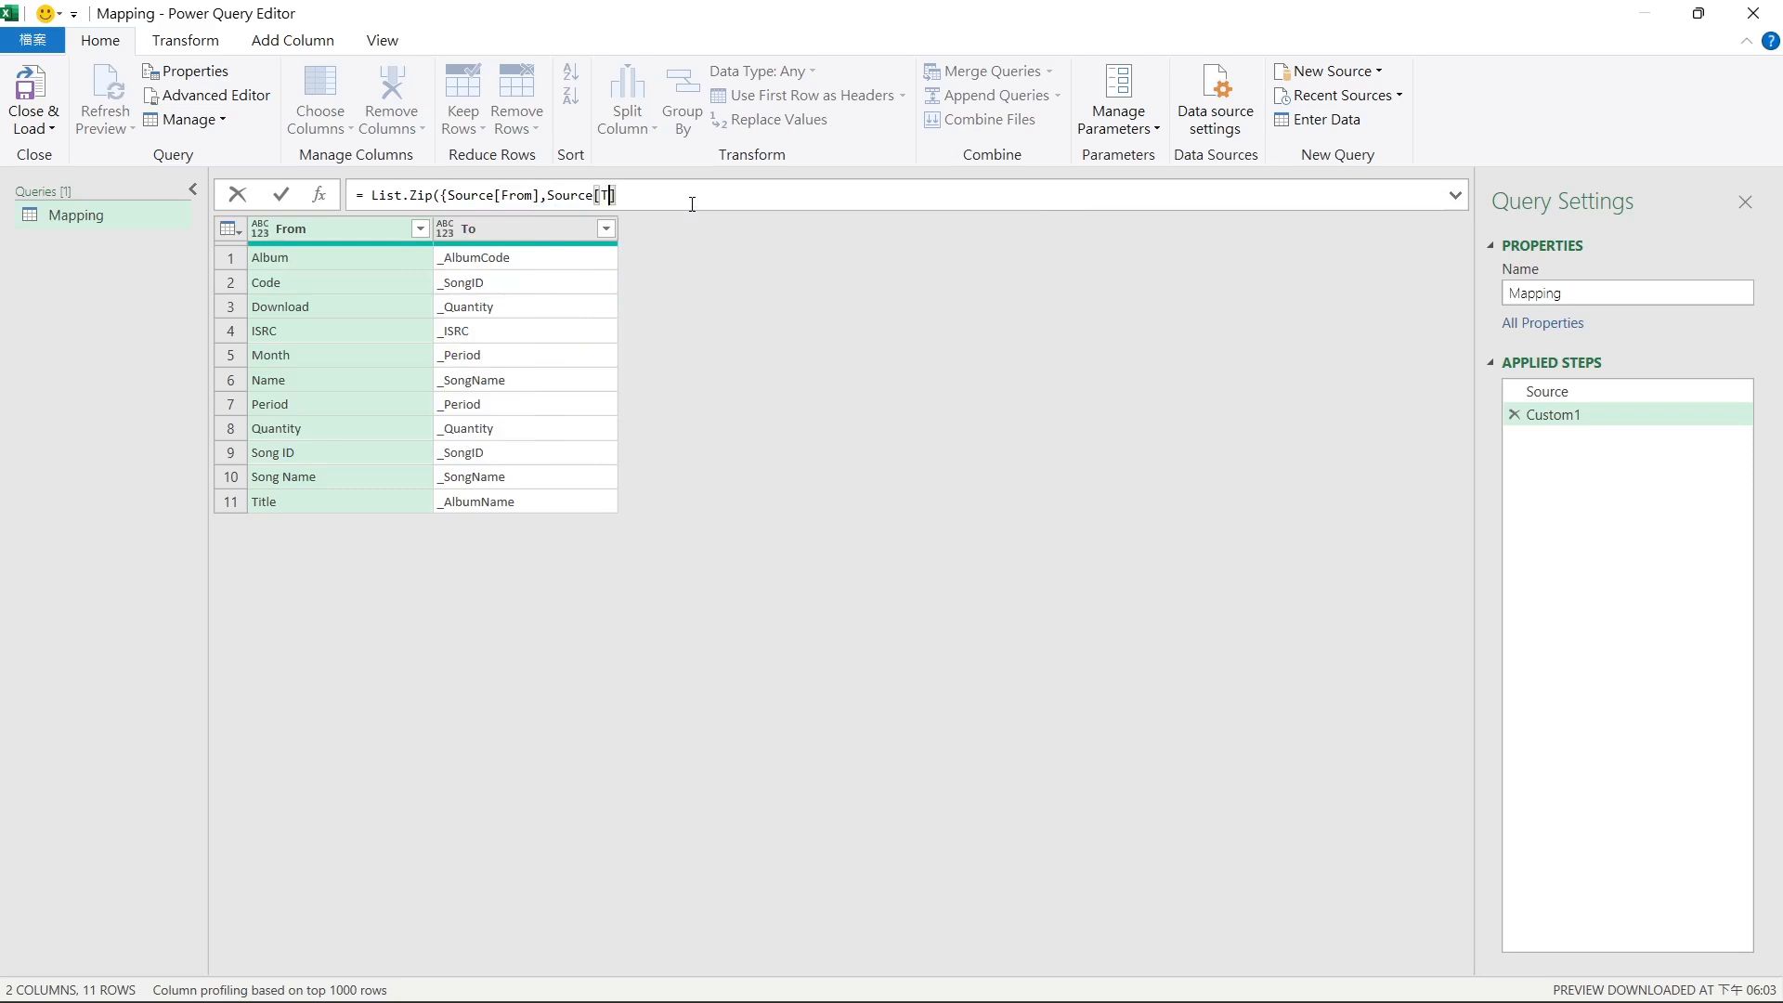
text(}))
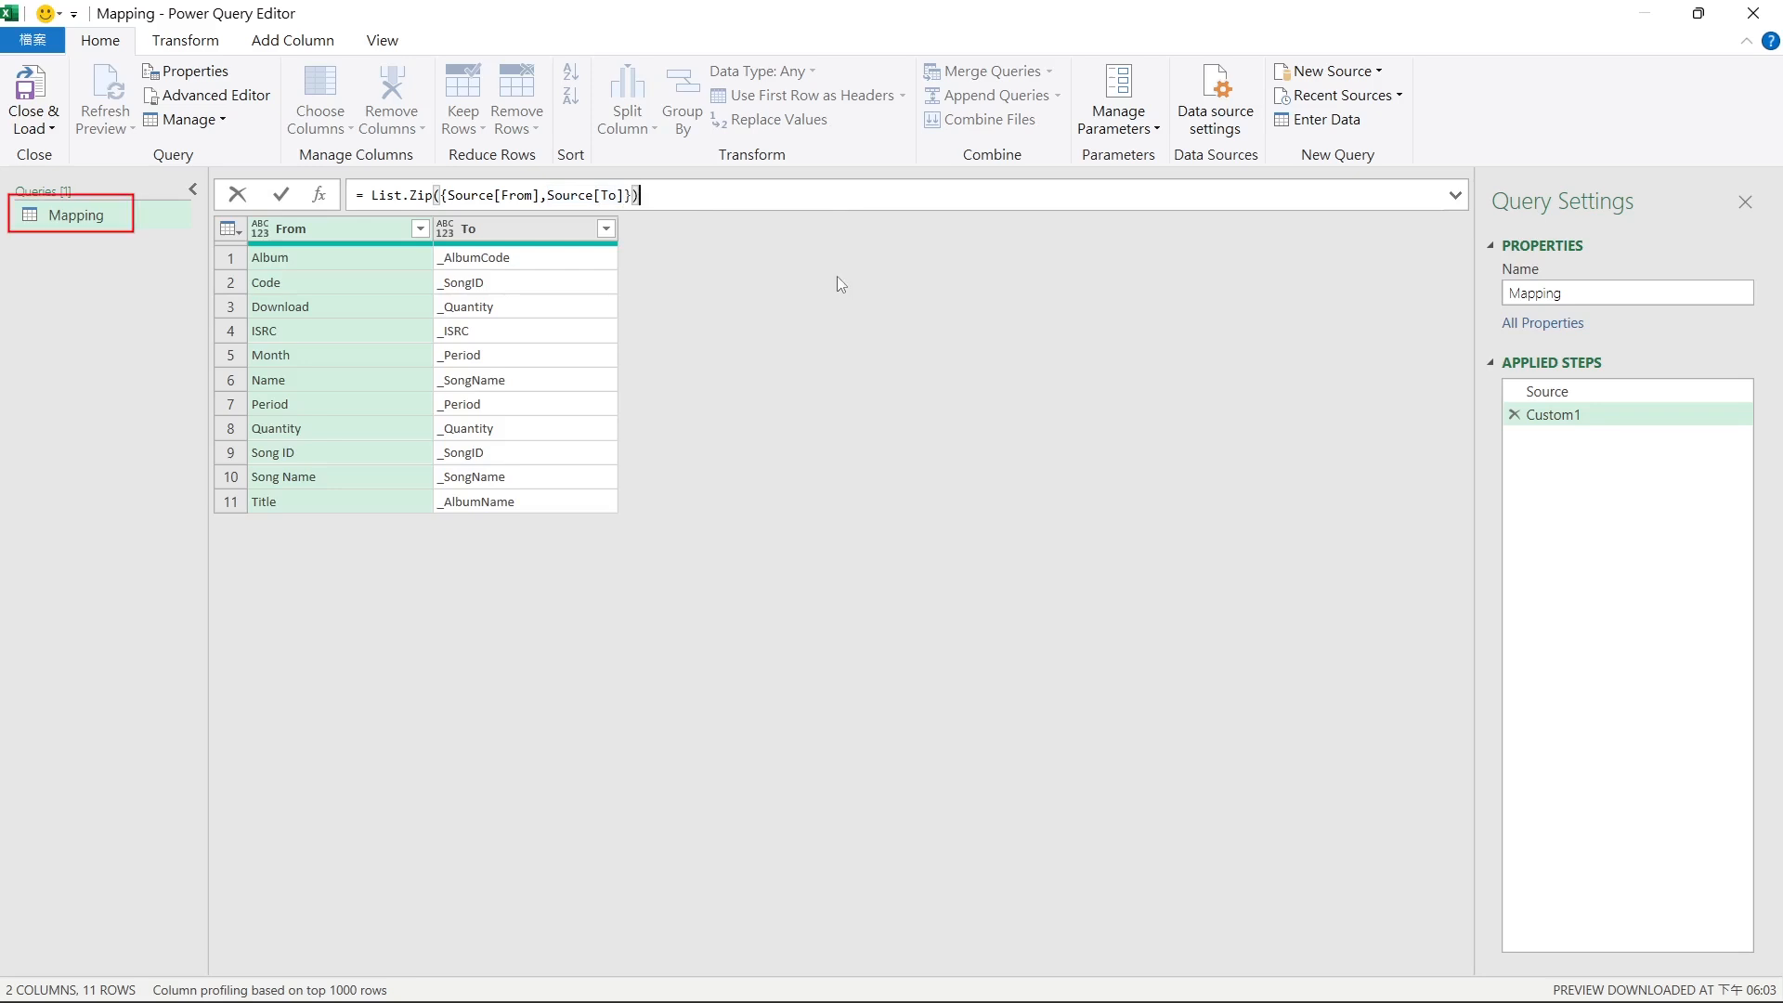
key(Return)
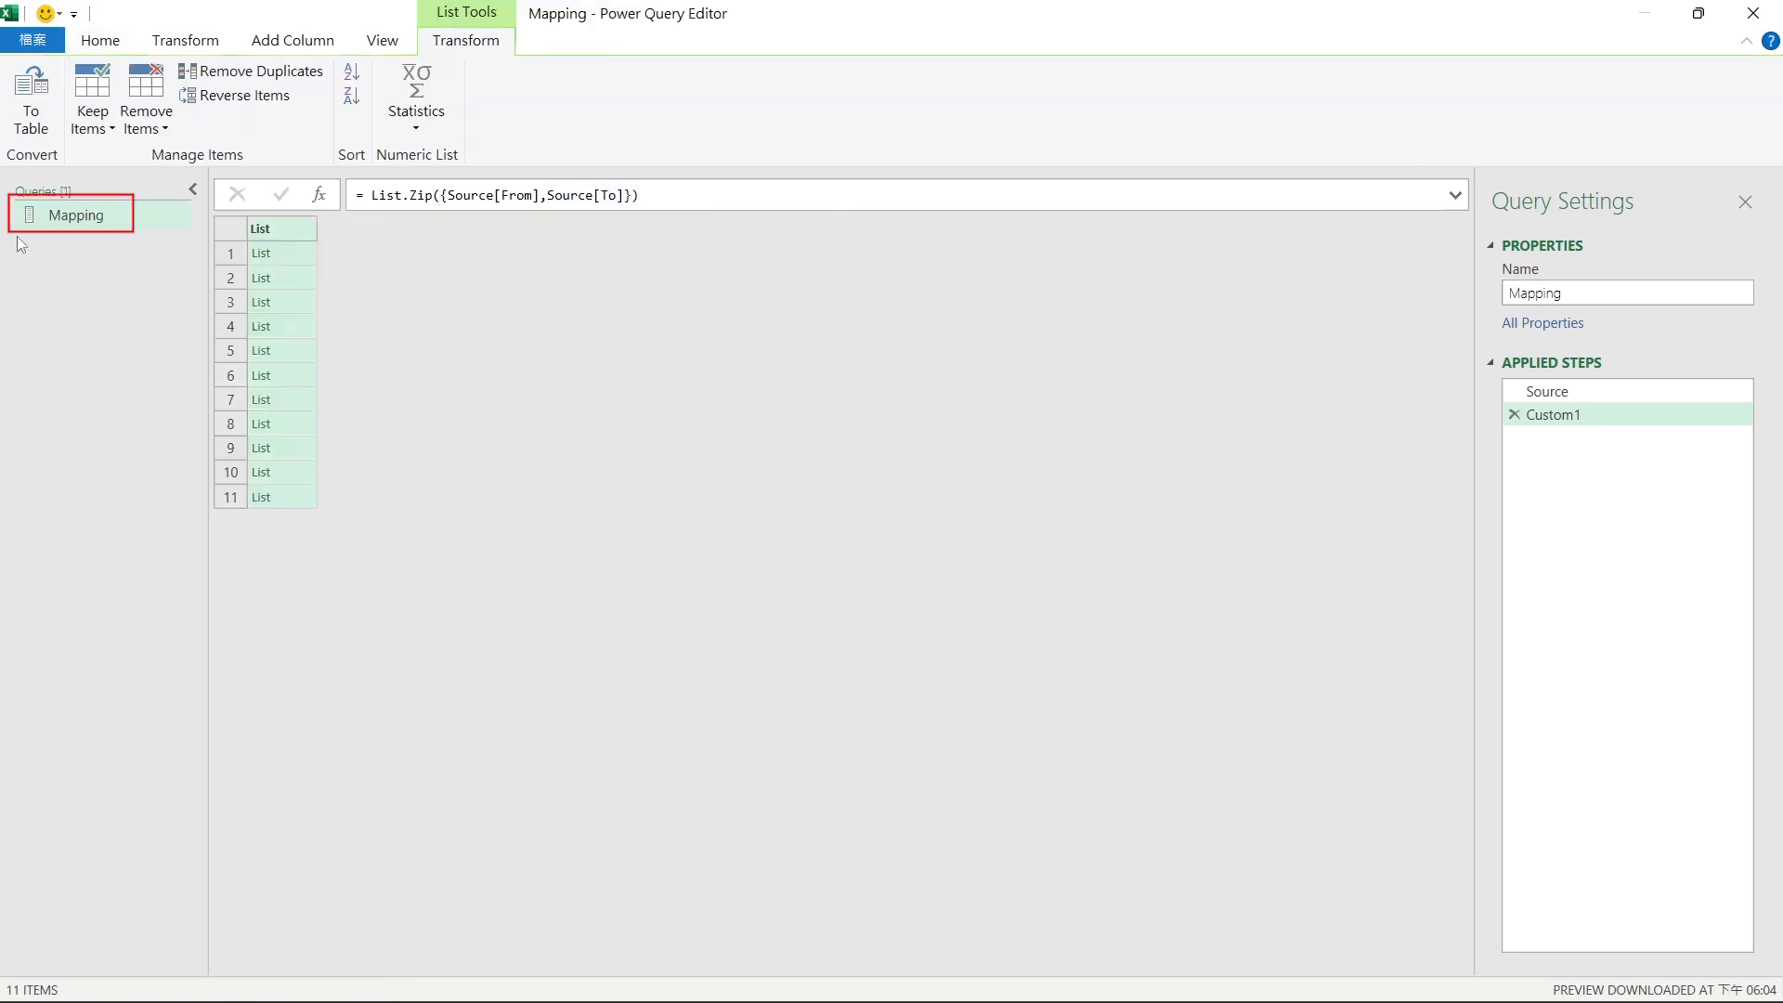
- Preview several of the nested lists in the Mapping query to check their From/To pairs
click(296, 260)
drag(414, 824, 437, 627)
click(299, 303)
click(302, 326)
click(304, 350)
click(299, 375)
click(304, 425)
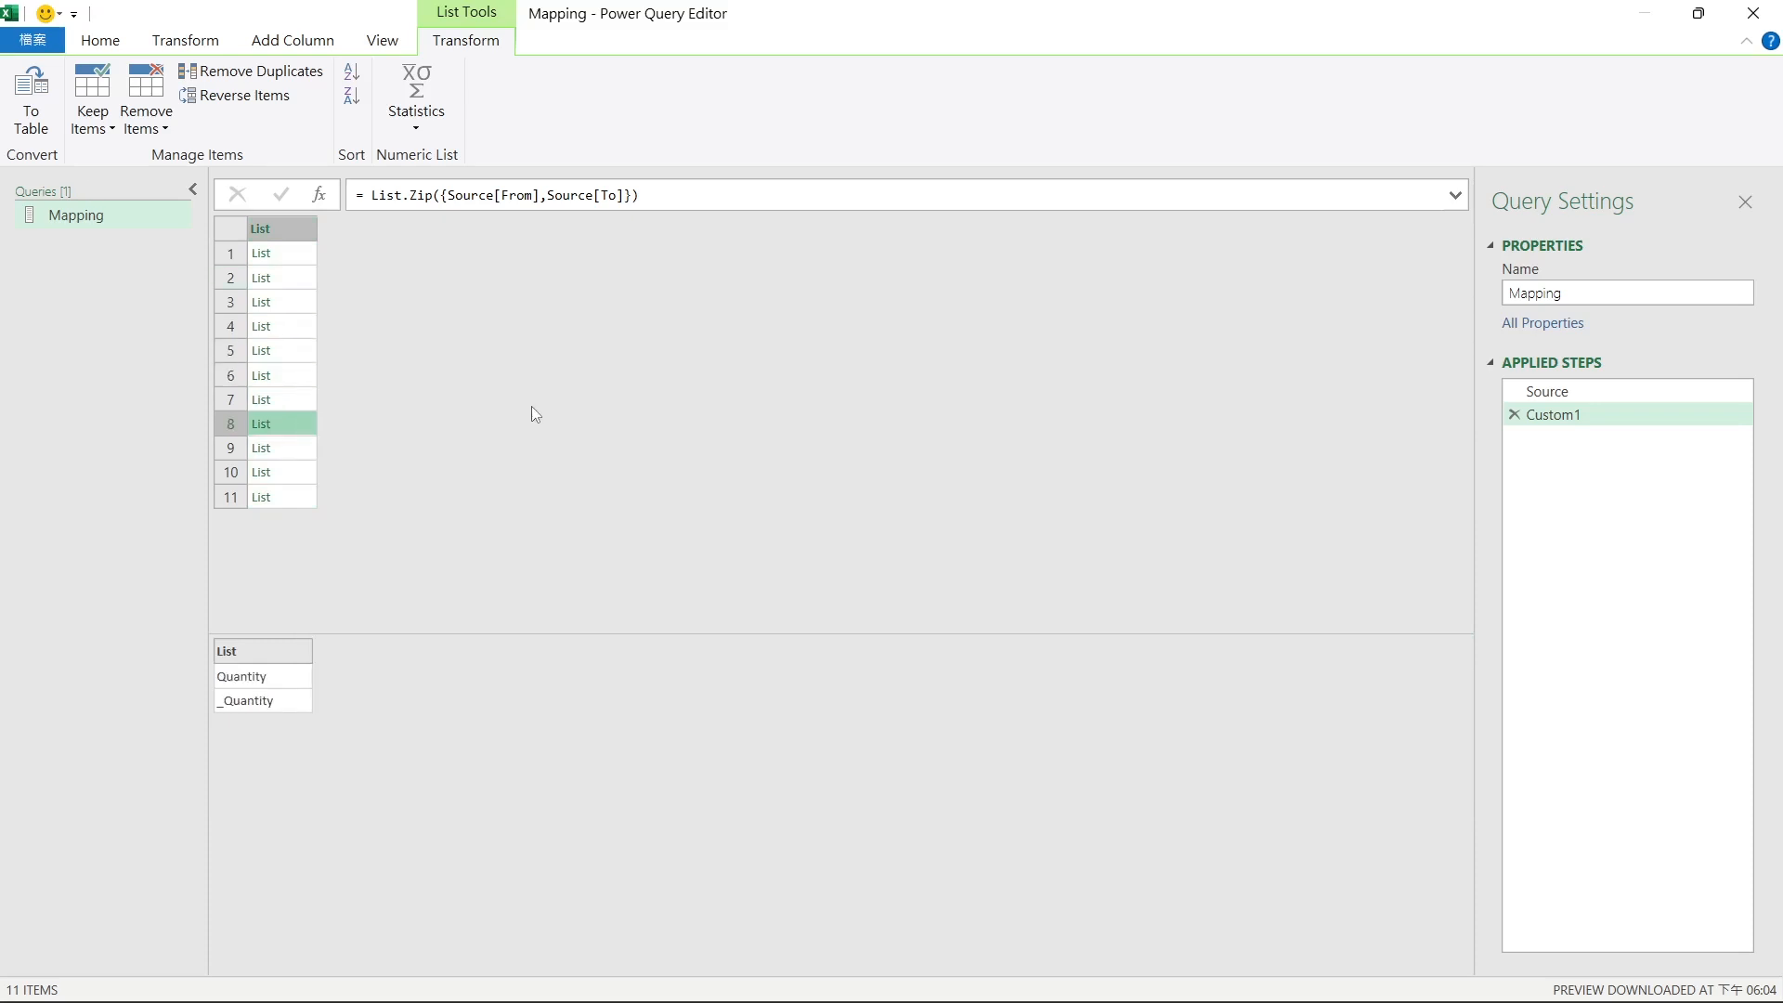
- Close the query editor and load the Mapping query as Only Create Connection
click(97, 44)
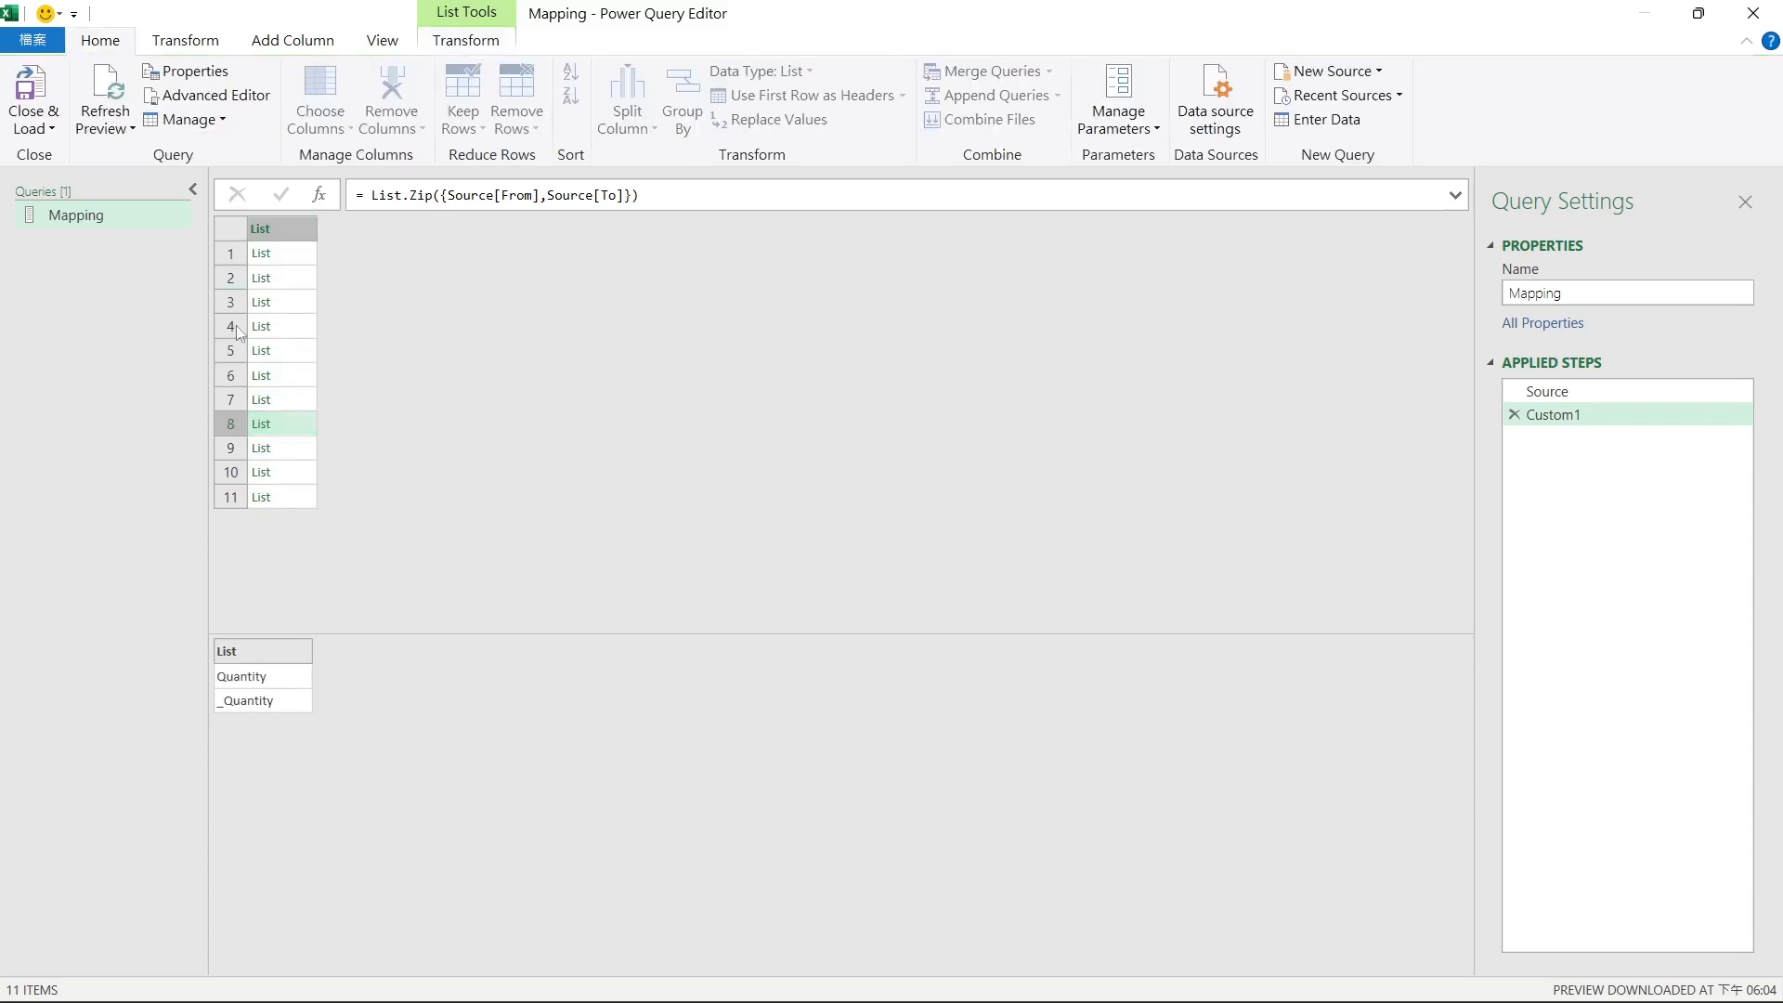
click(51, 127)
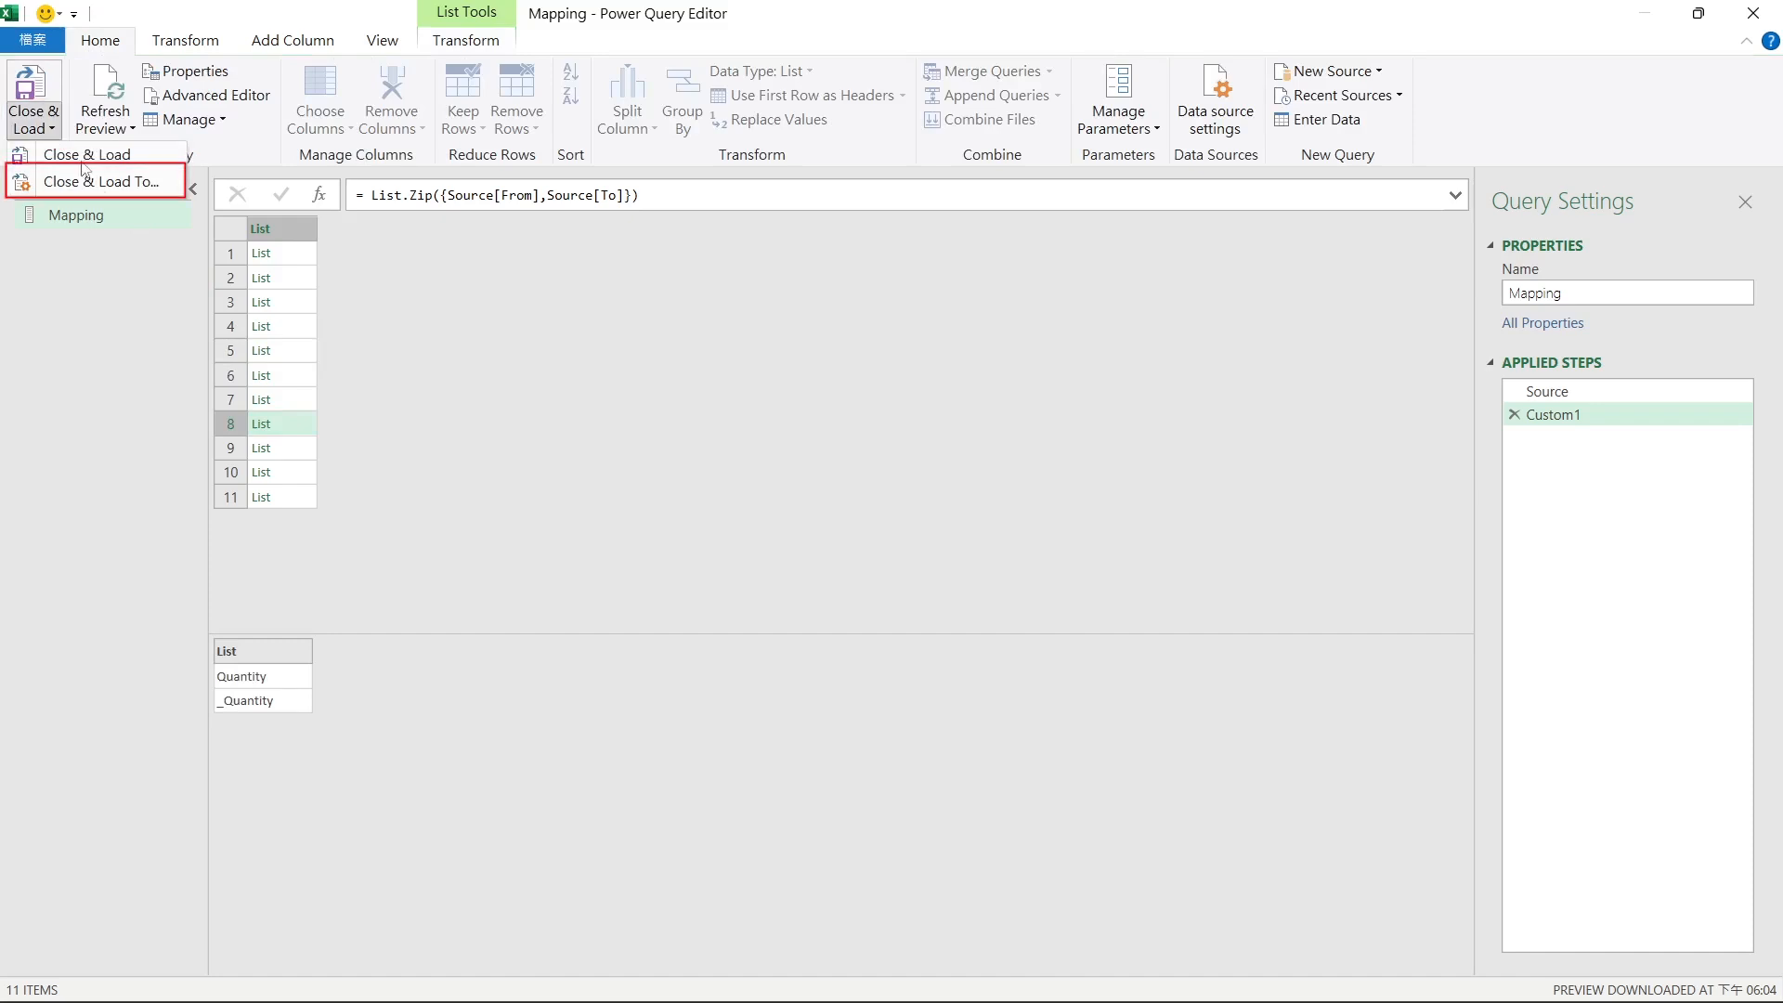
click(102, 182)
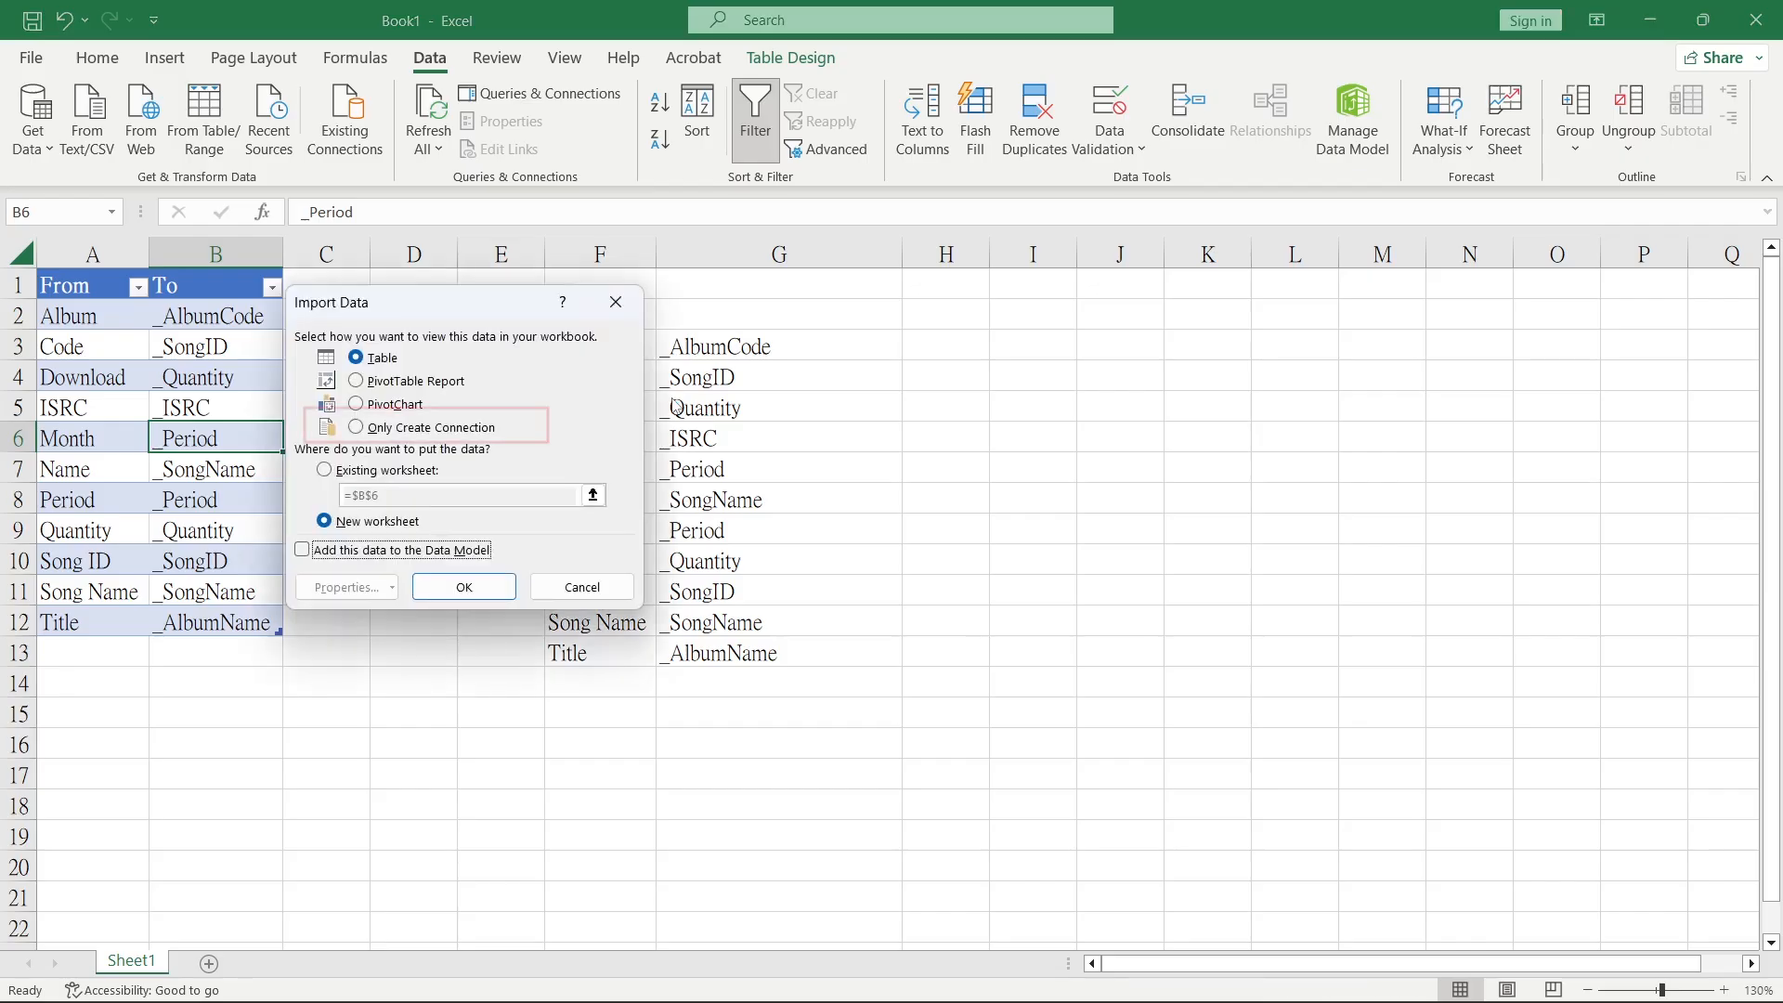
click(420, 429)
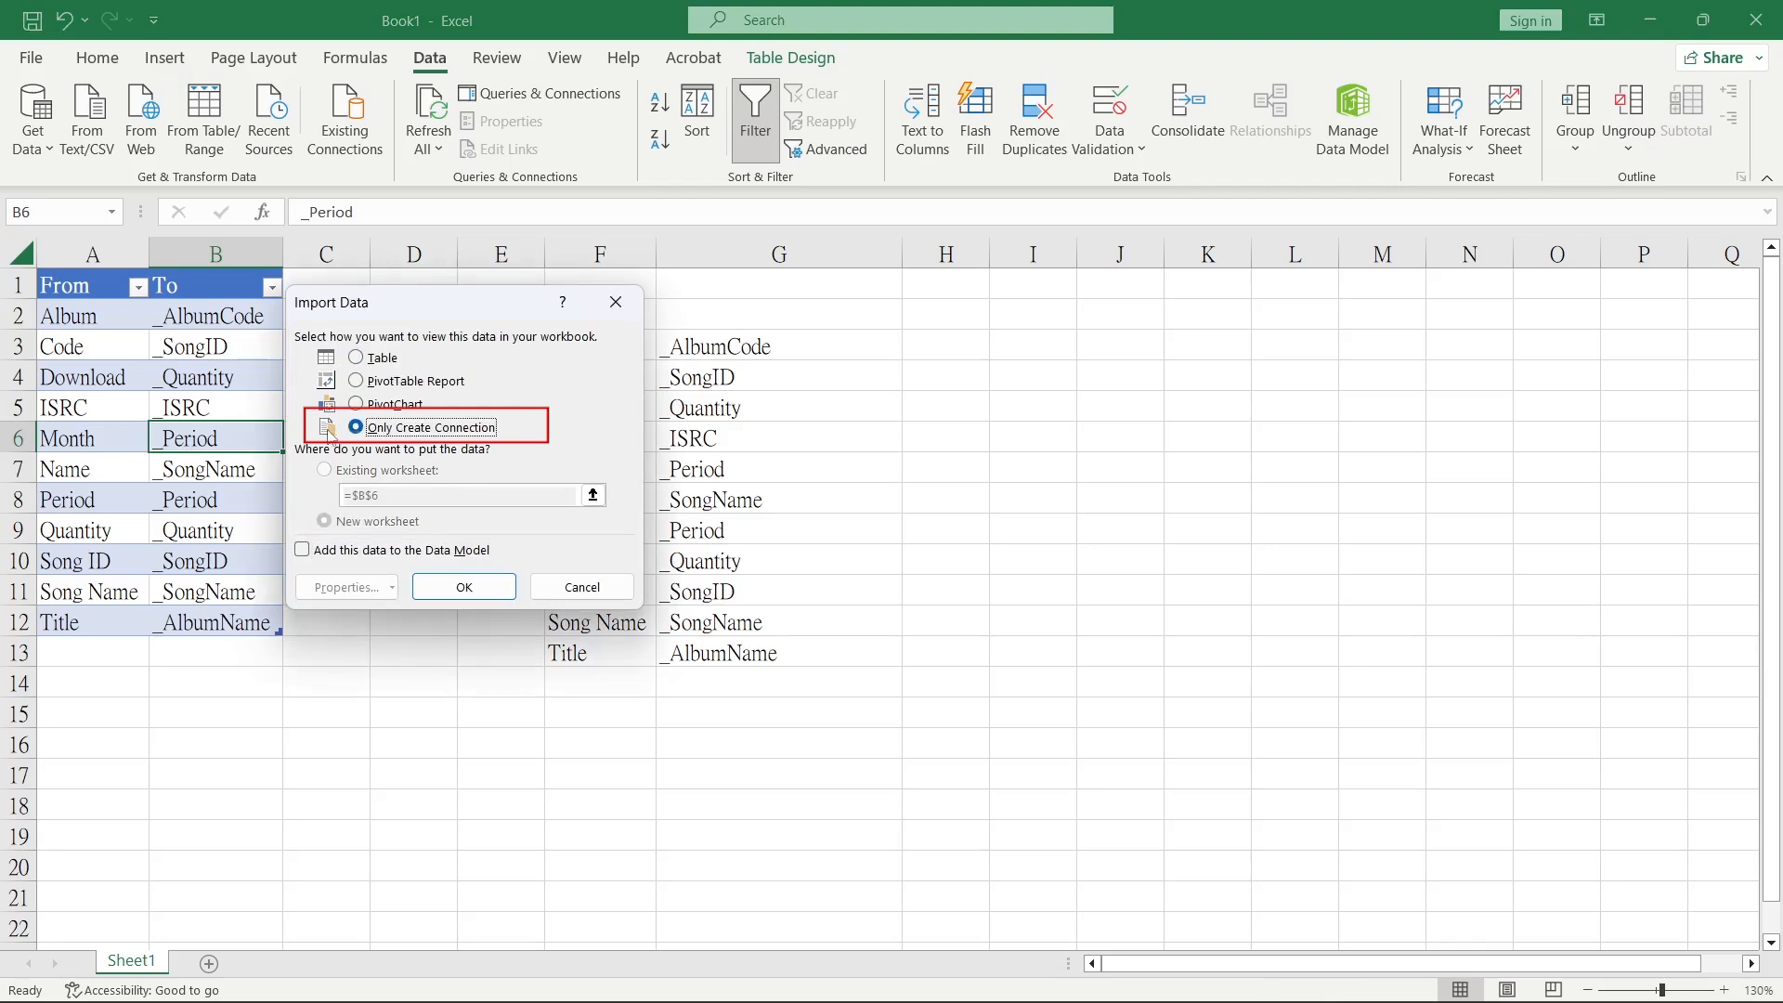
click(461, 588)
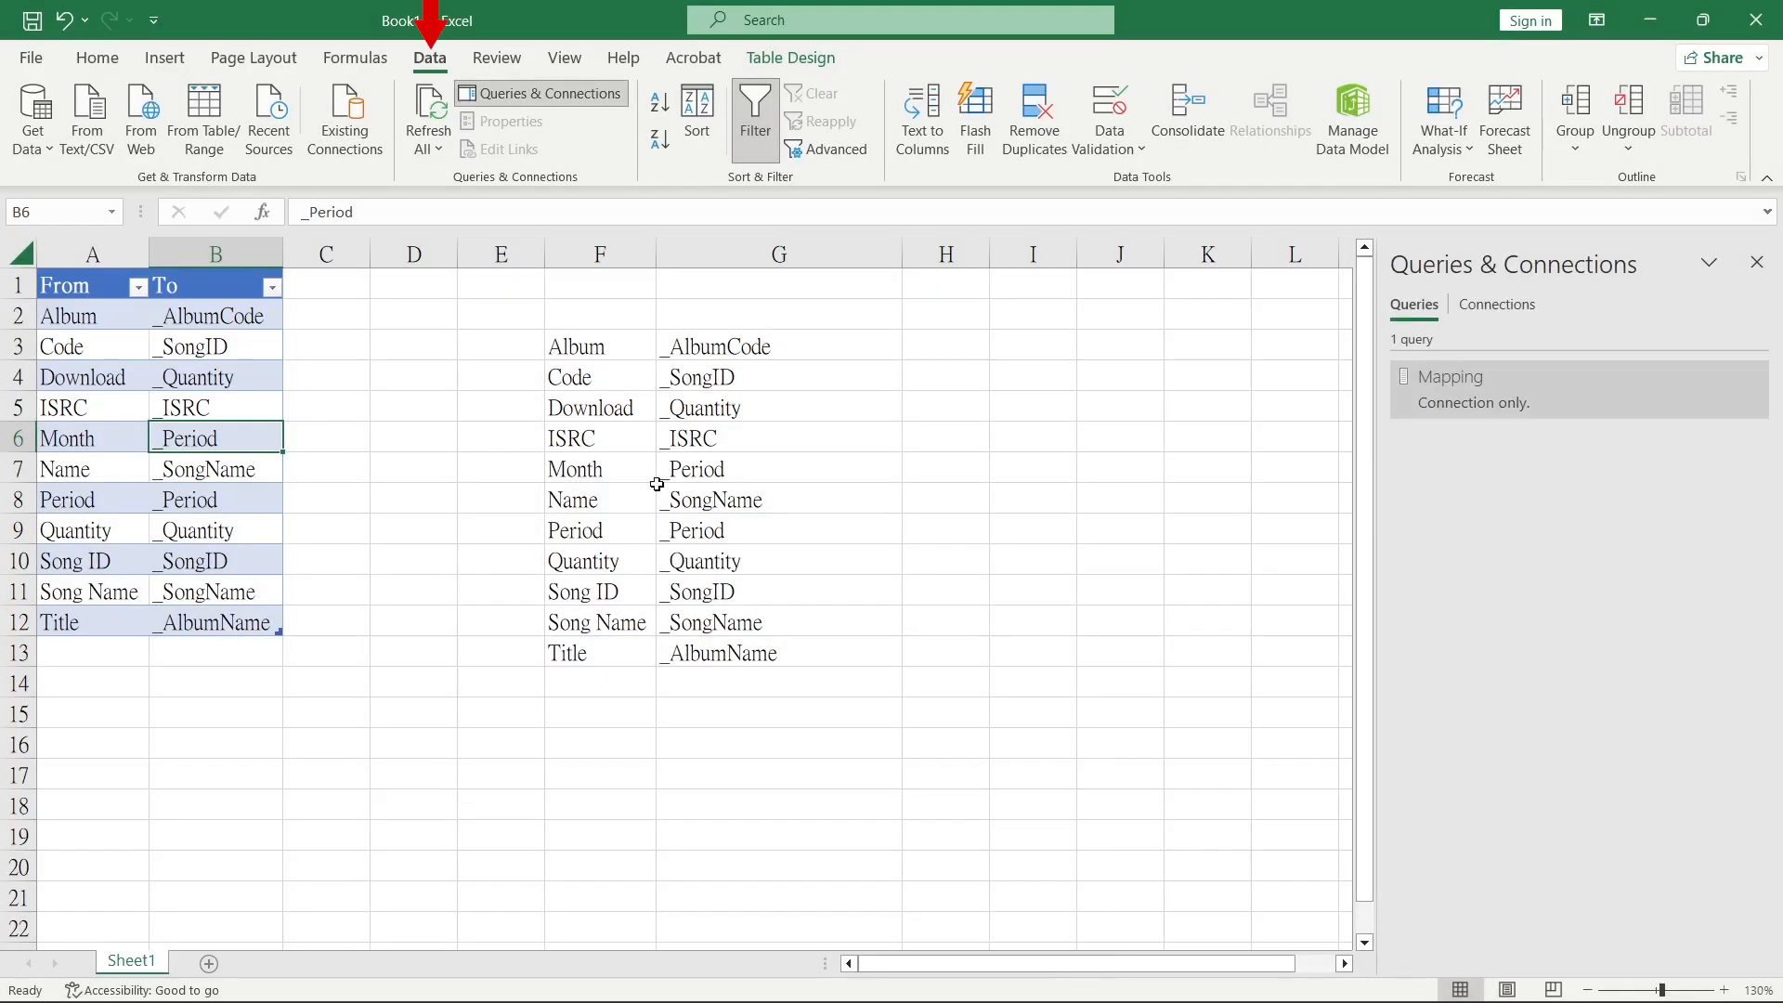
click(42, 111)
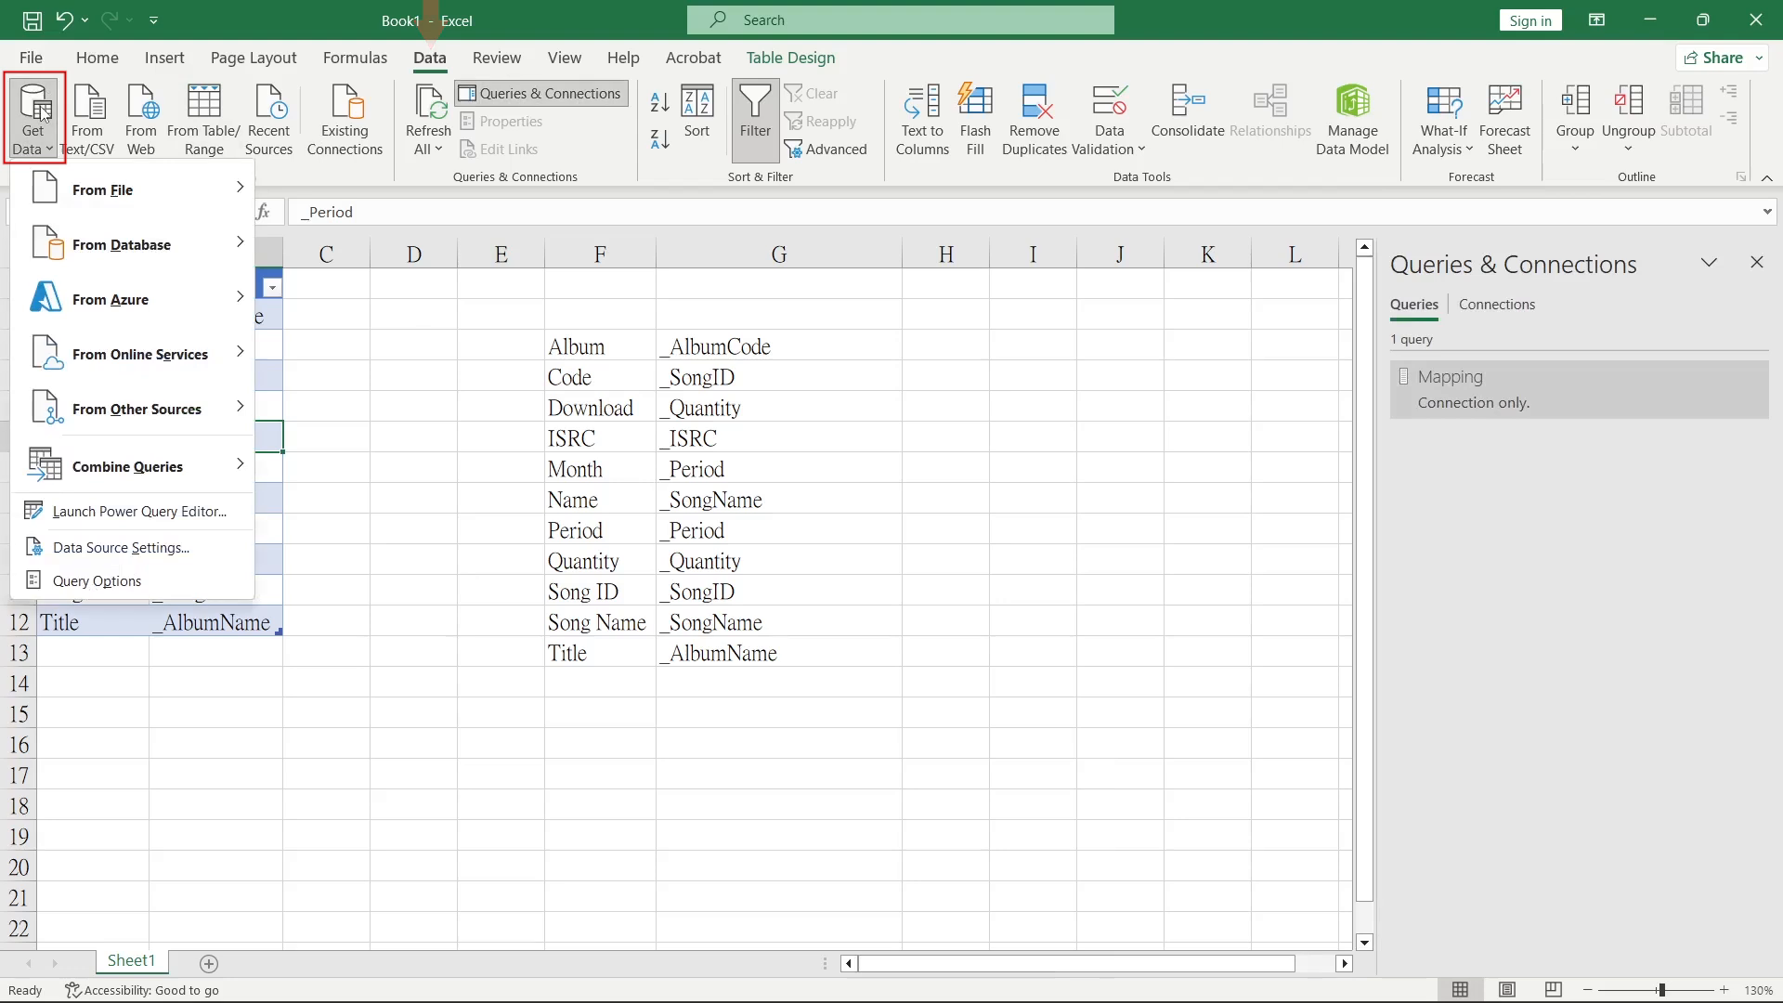
mouse_move(79, 199)
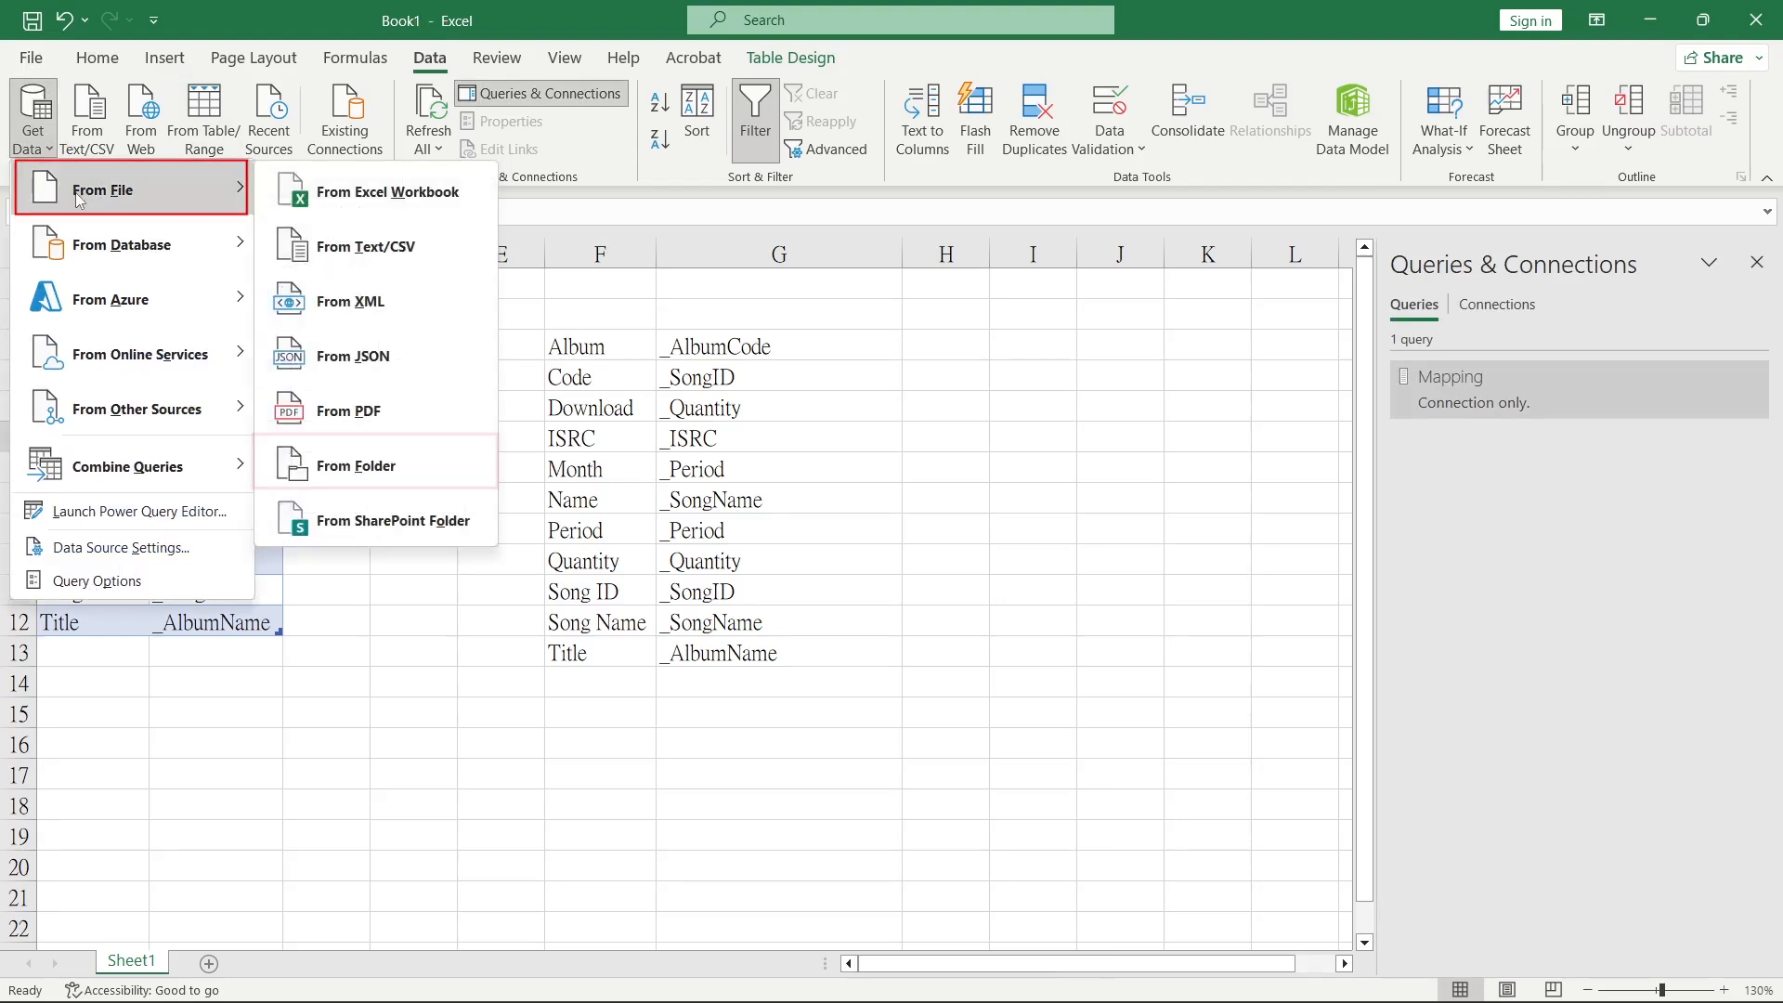
click(392, 462)
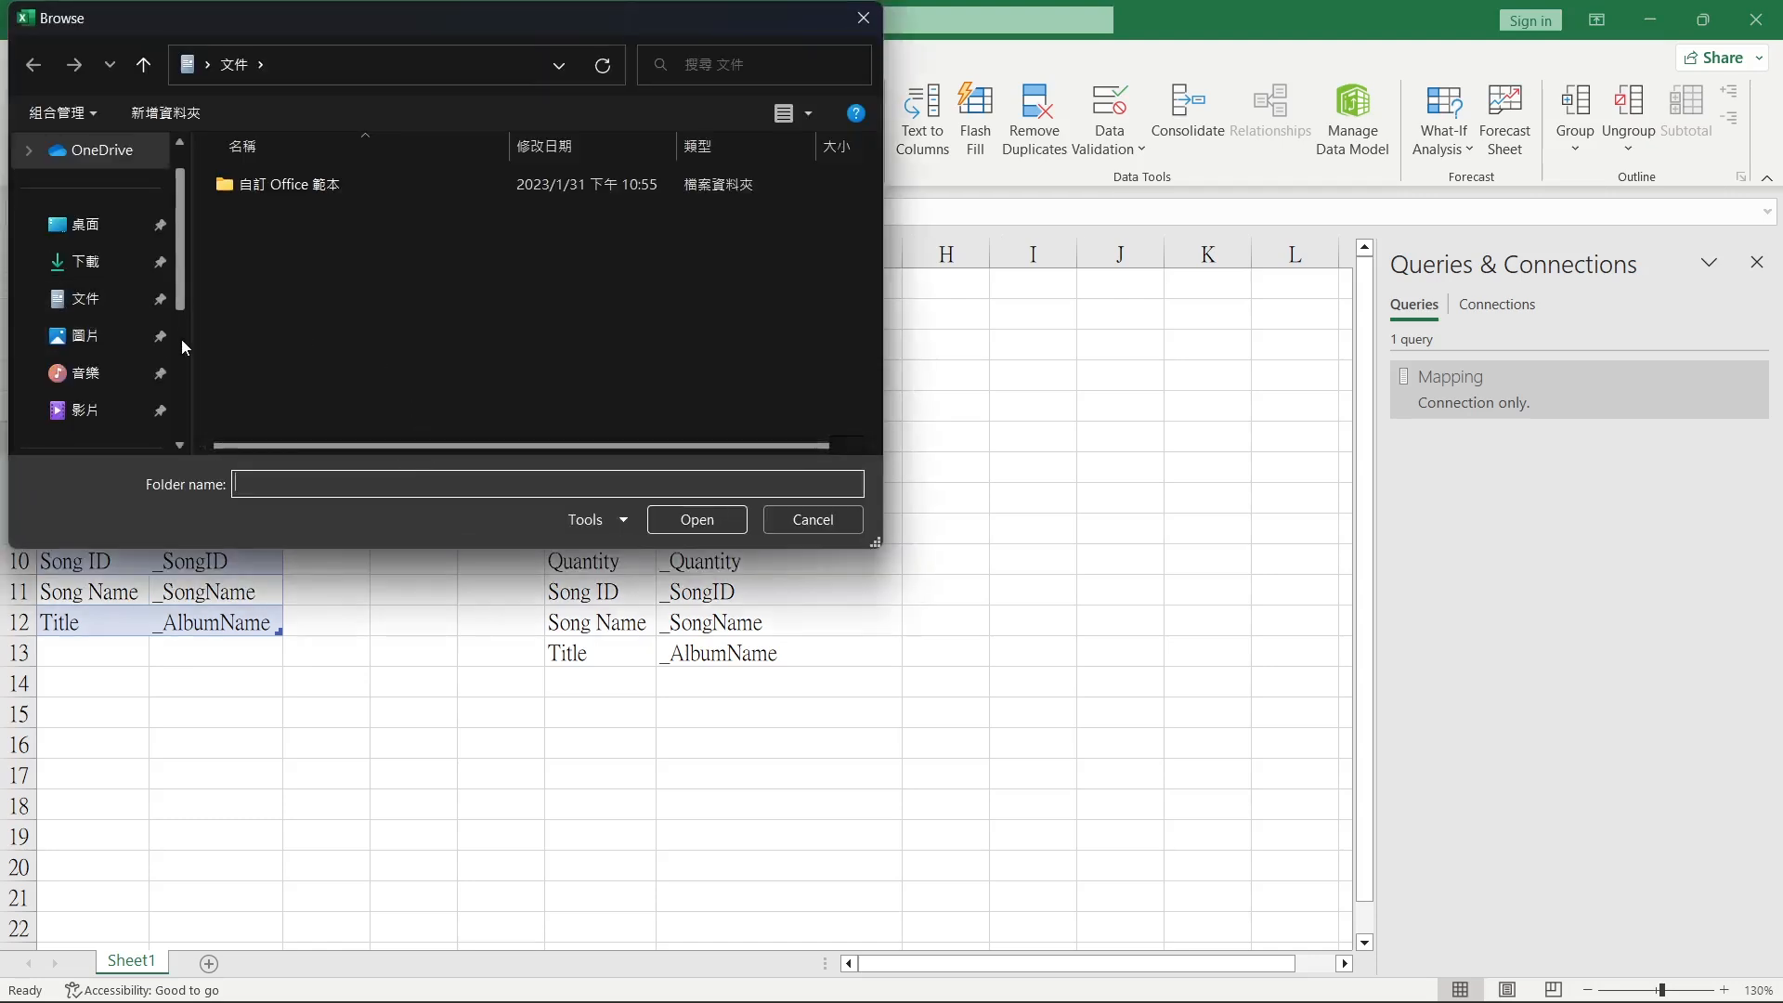
scroll(180, 338, down, 3)
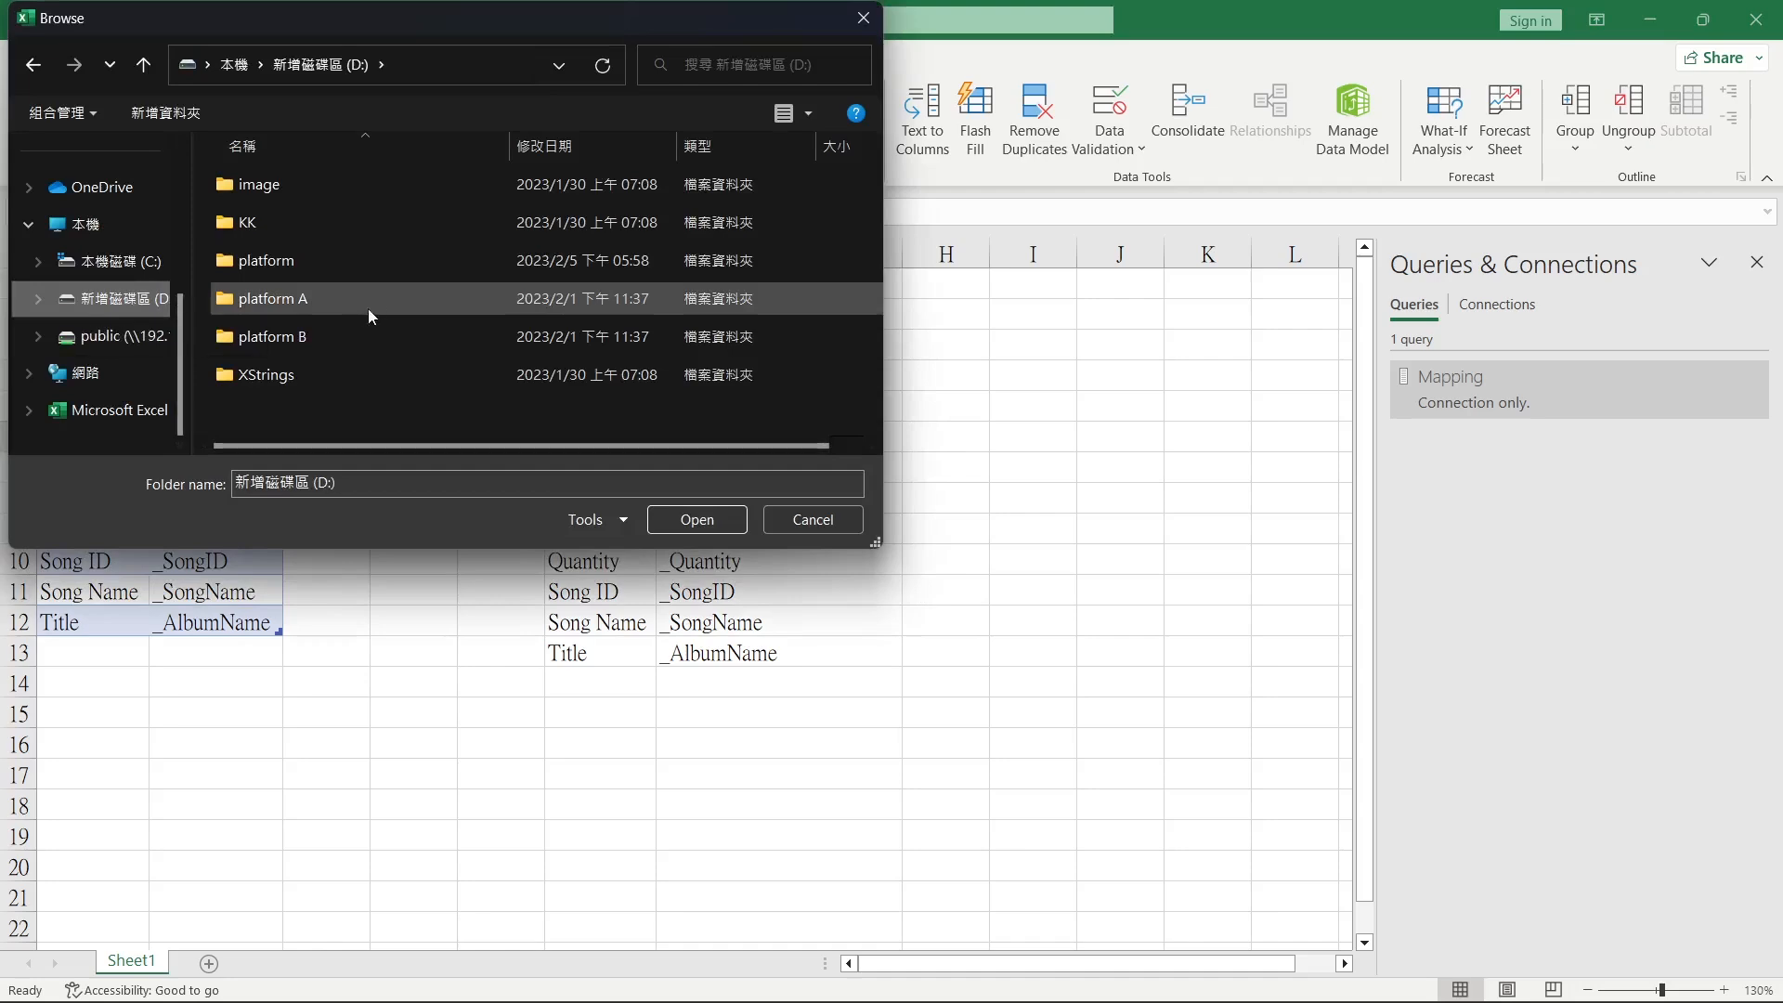
click(372, 262)
click(686, 521)
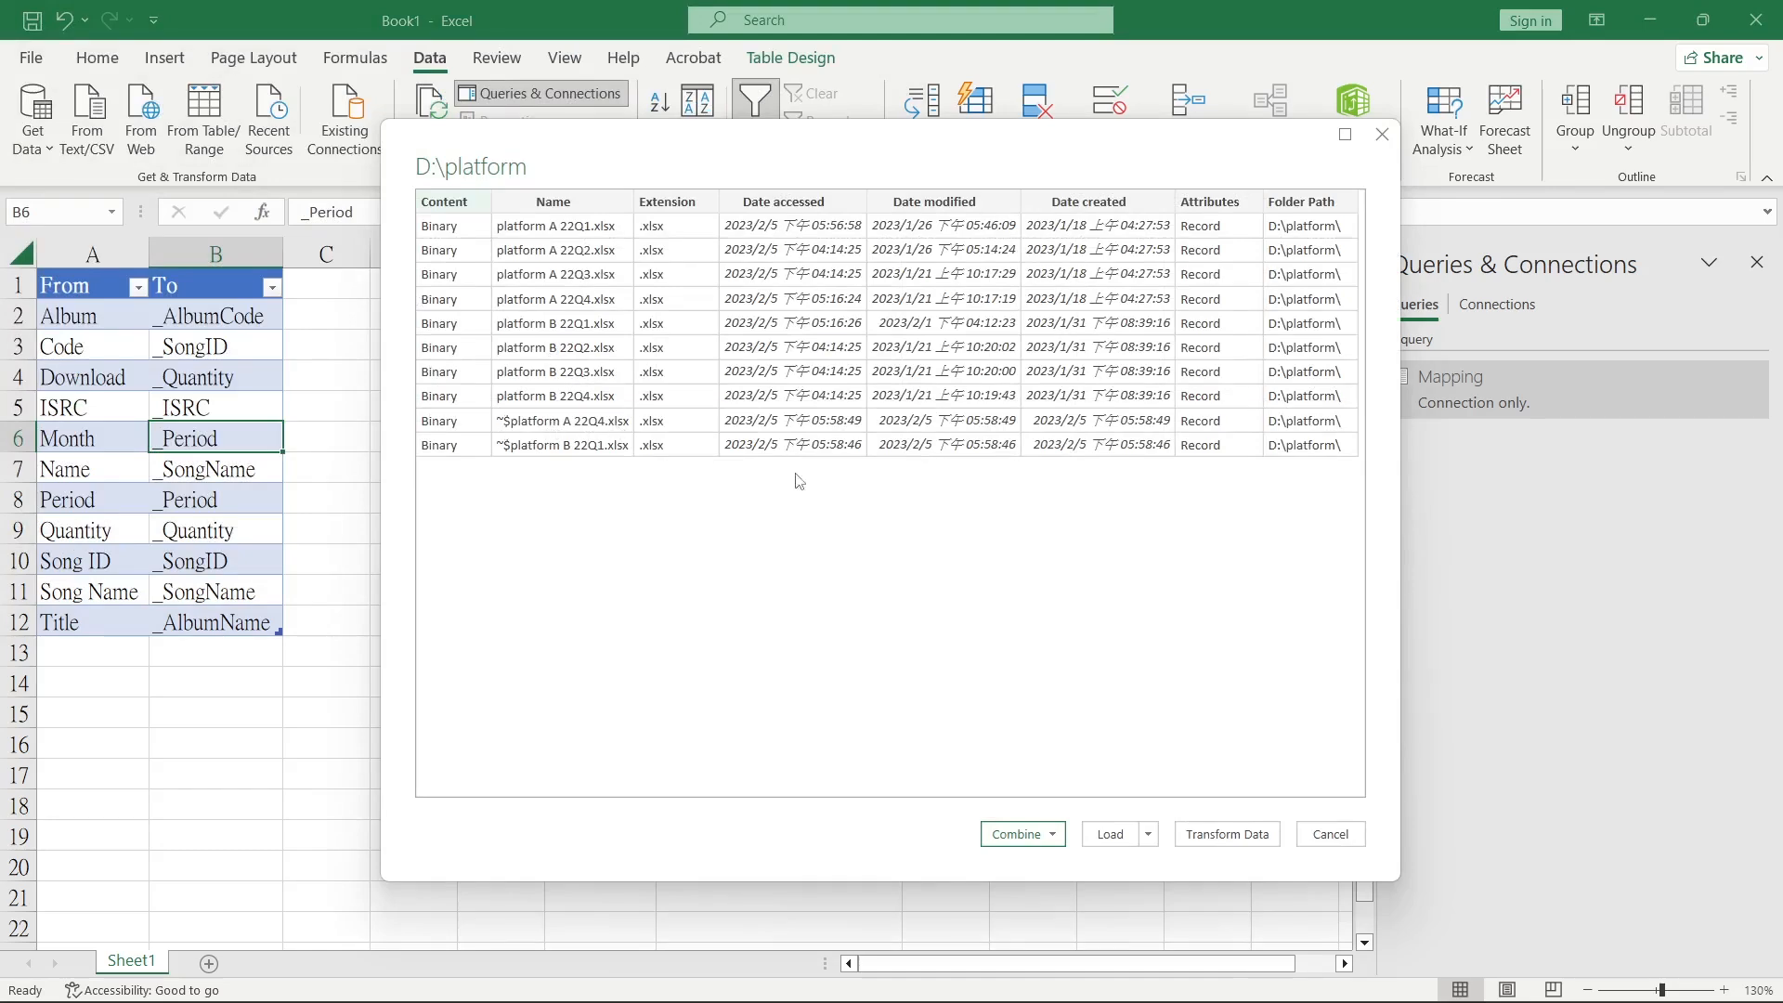
click(1330, 834)
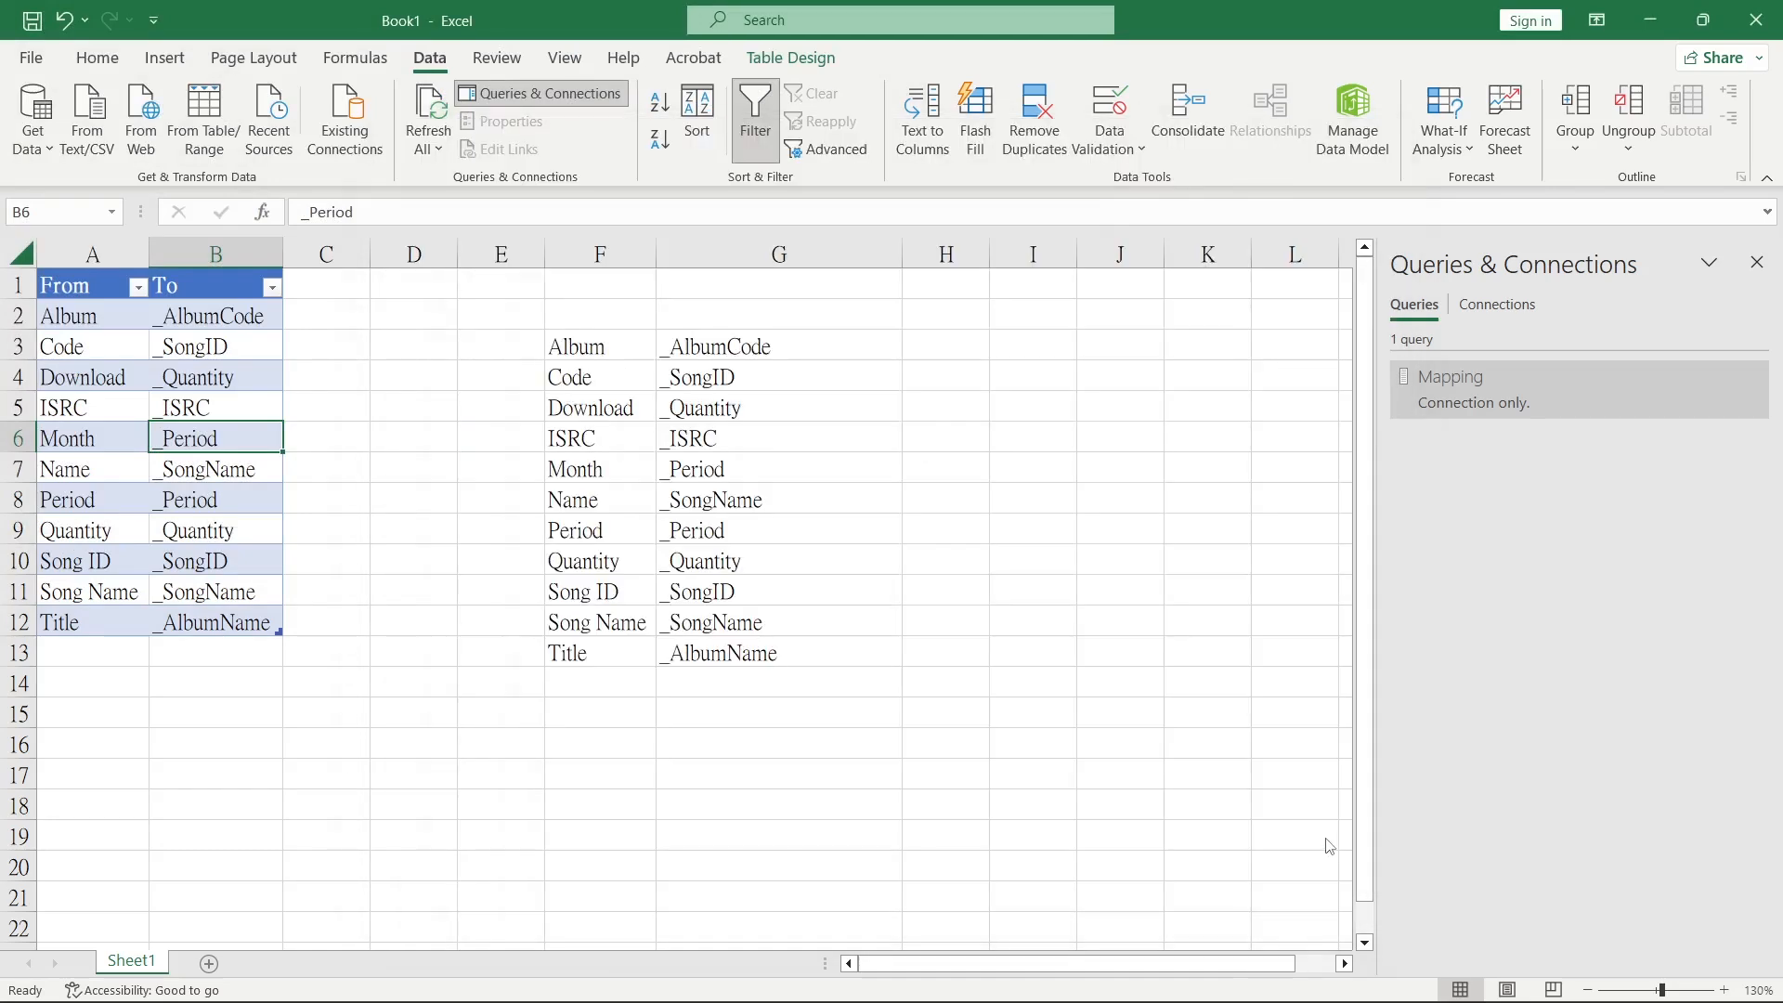
- Close the open source workbooks platform B 22Q1 and platform A 22Q4, and return to Book1
click(237, 376)
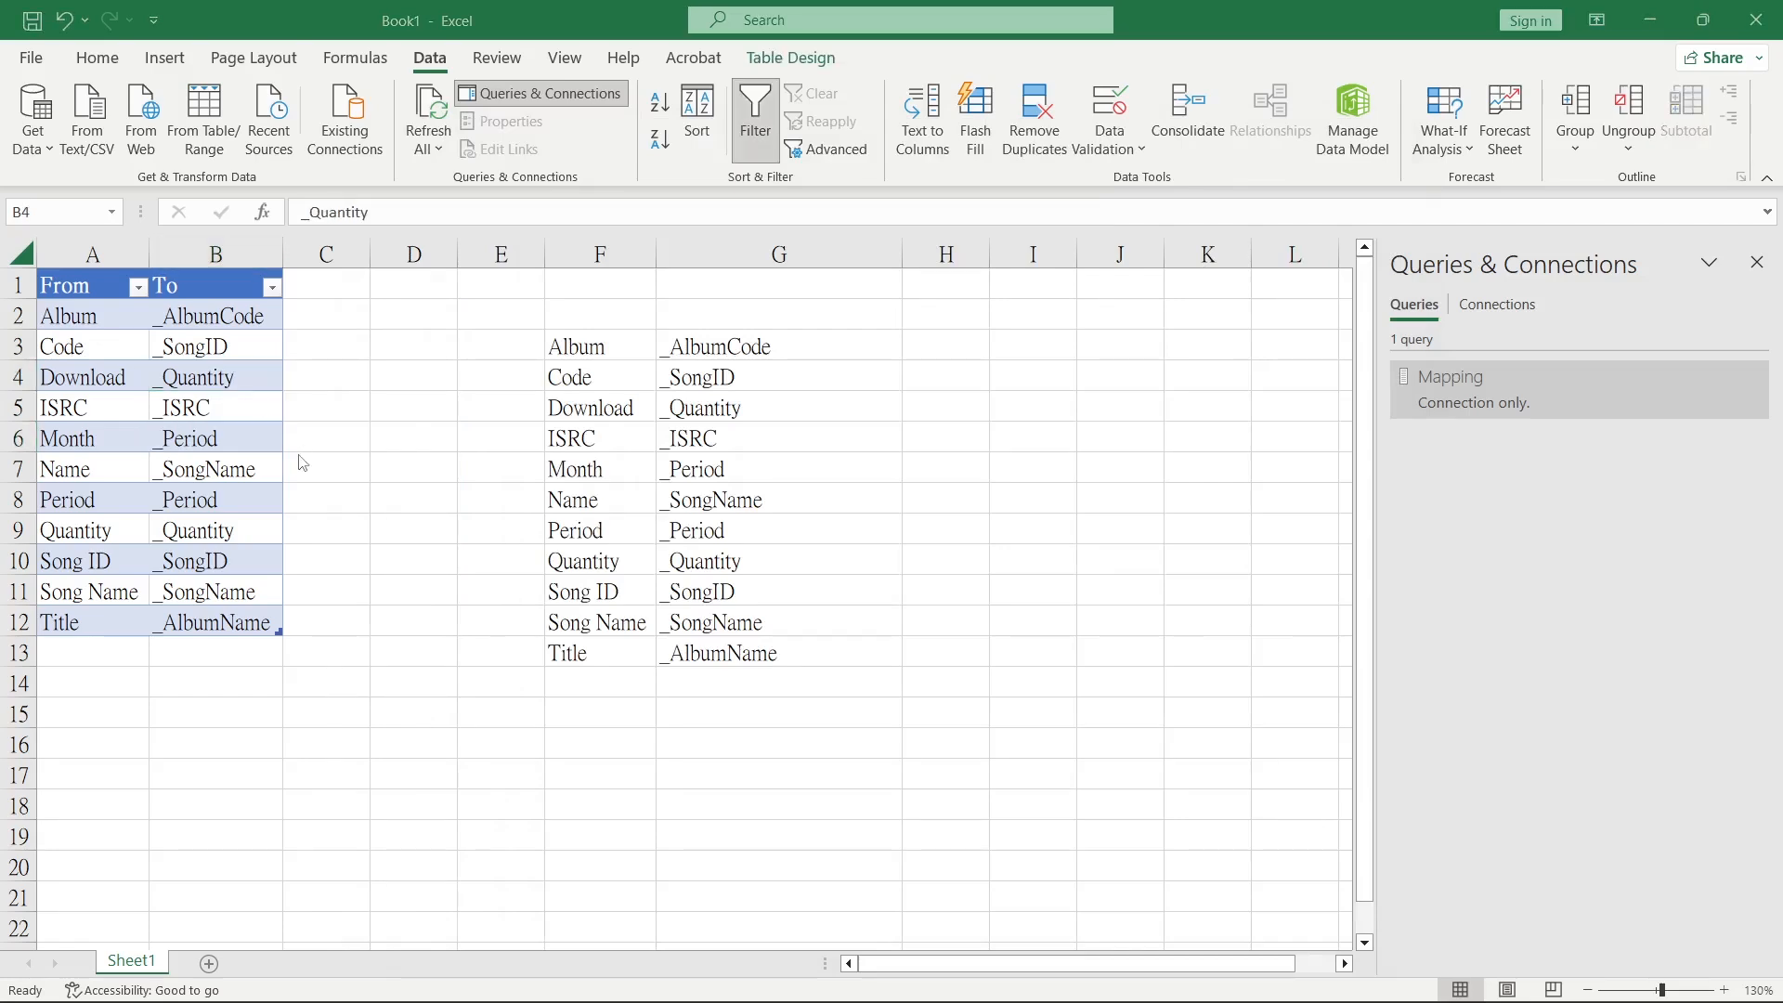
key(alt+Tab)
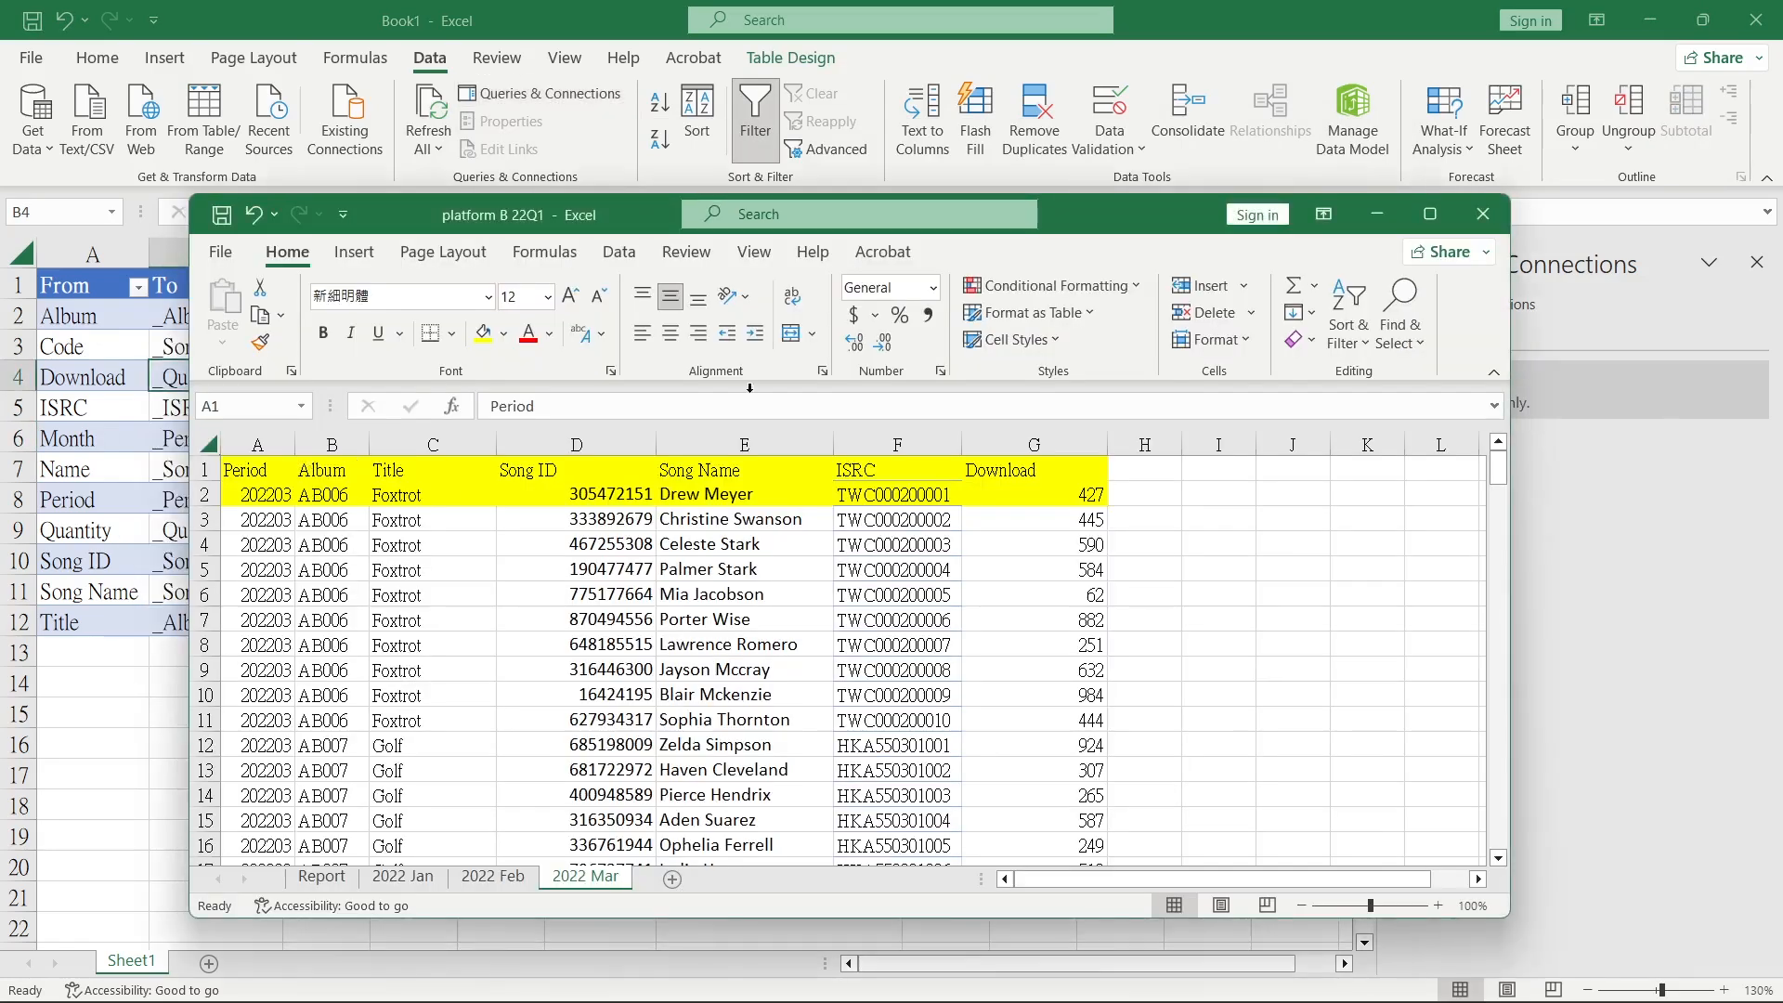
click(1489, 213)
click(894, 543)
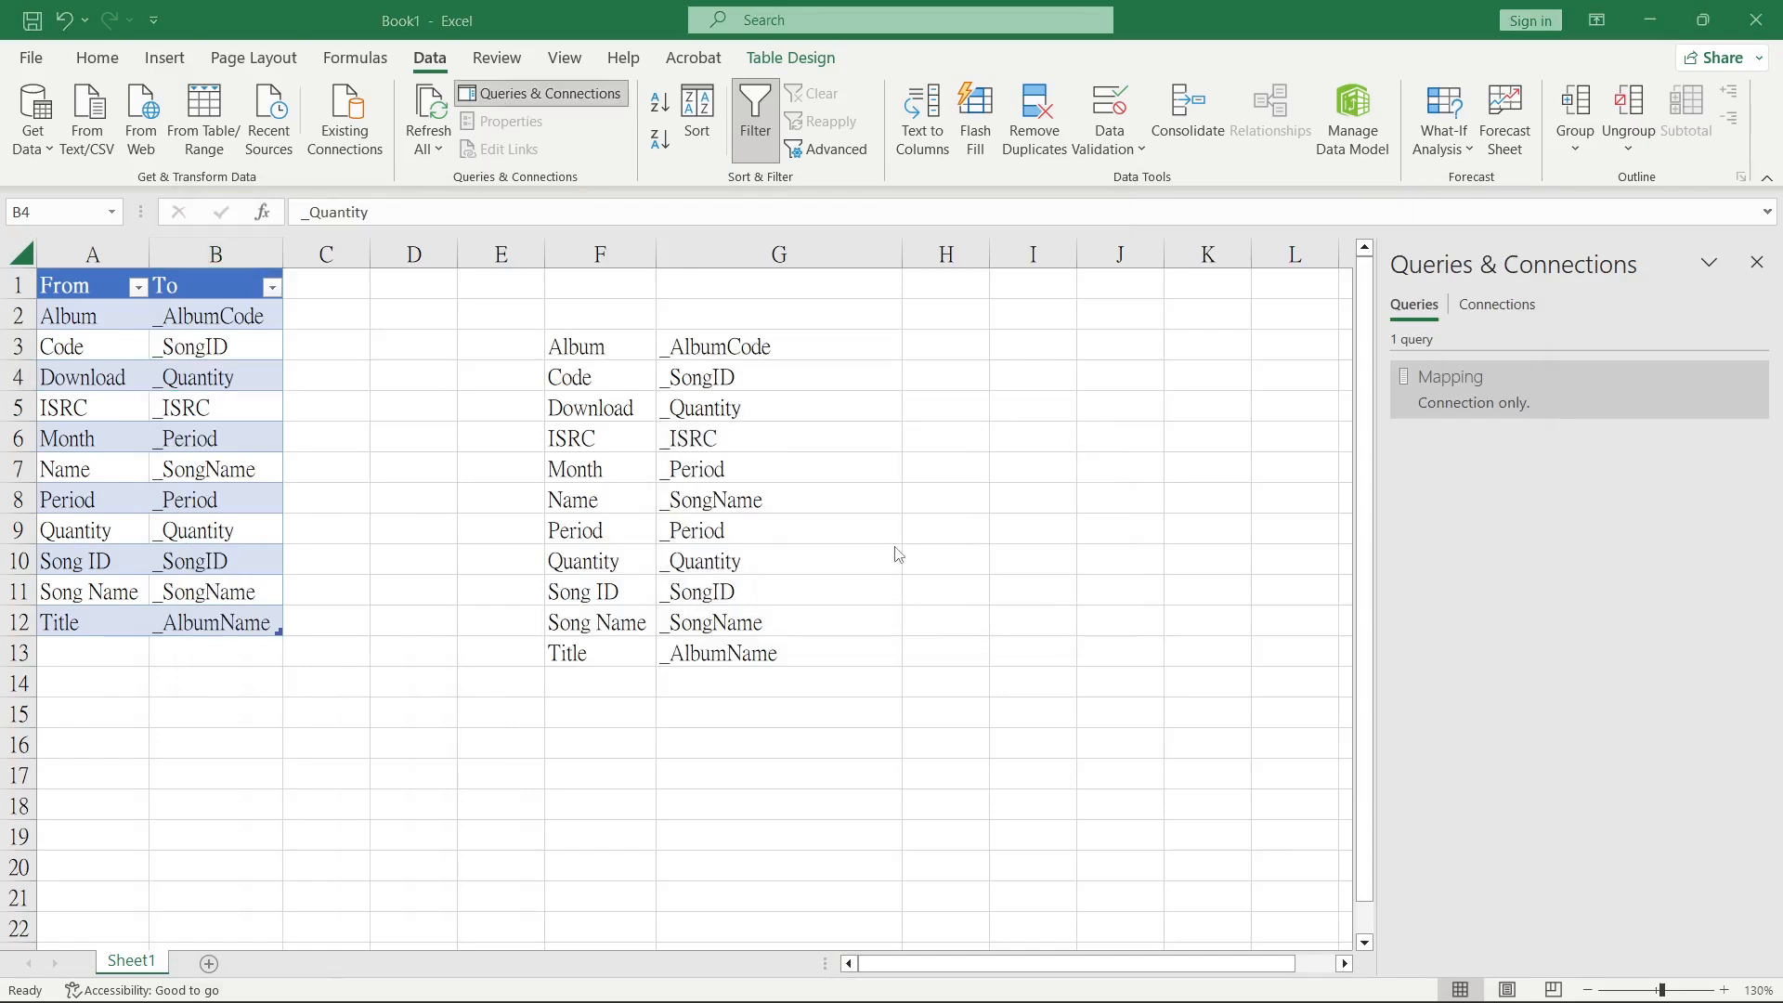
key(alt+Tab)
click(1508, 243)
click(890, 541)
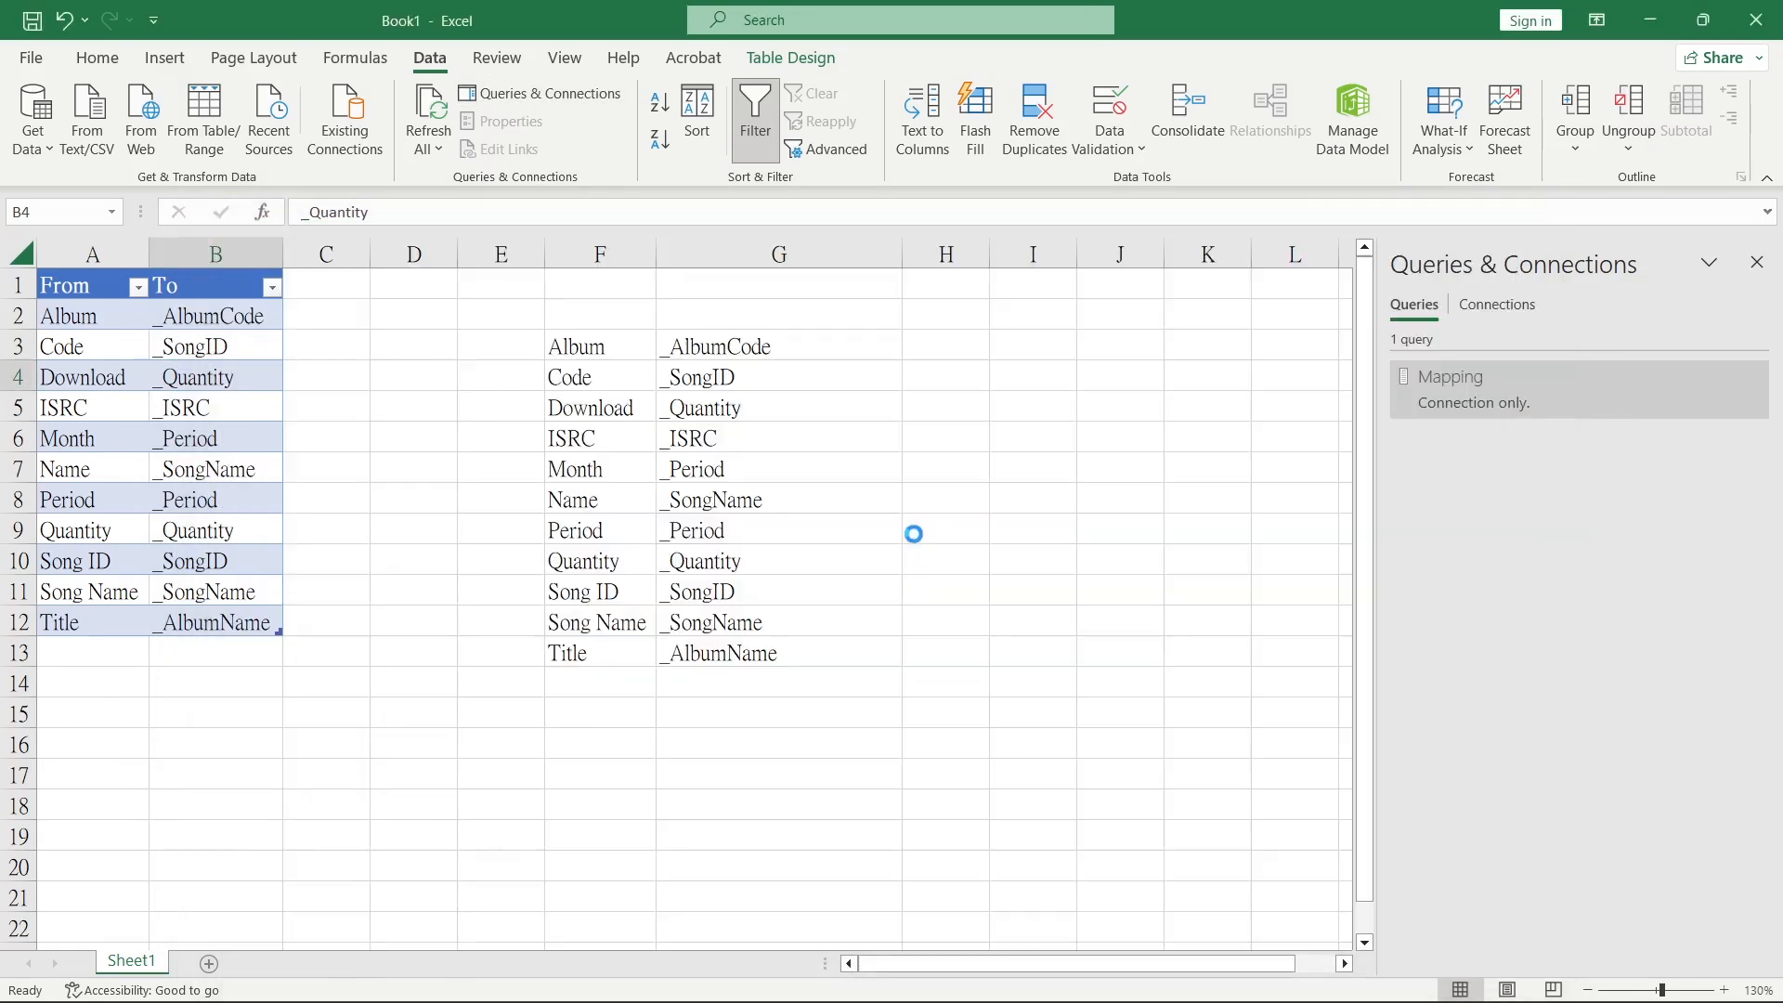
click(910, 528)
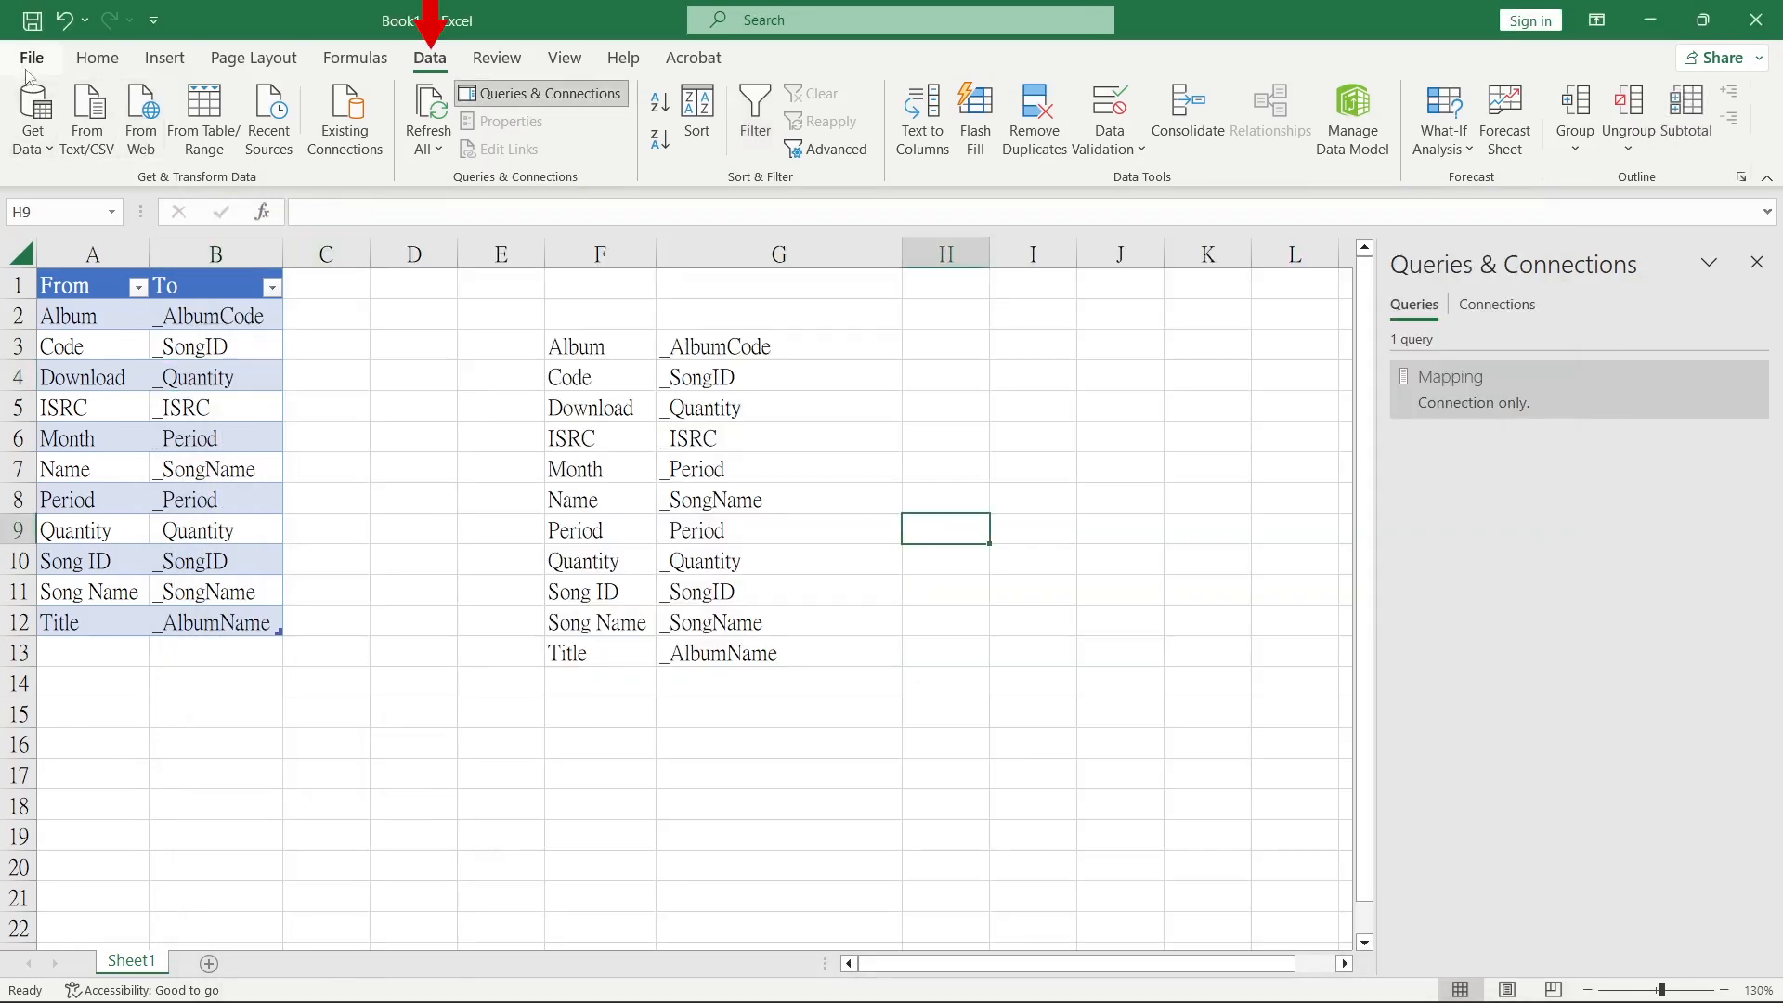
- Start a data import from the folder D:\platform
click(34, 111)
mouse_move(141, 213)
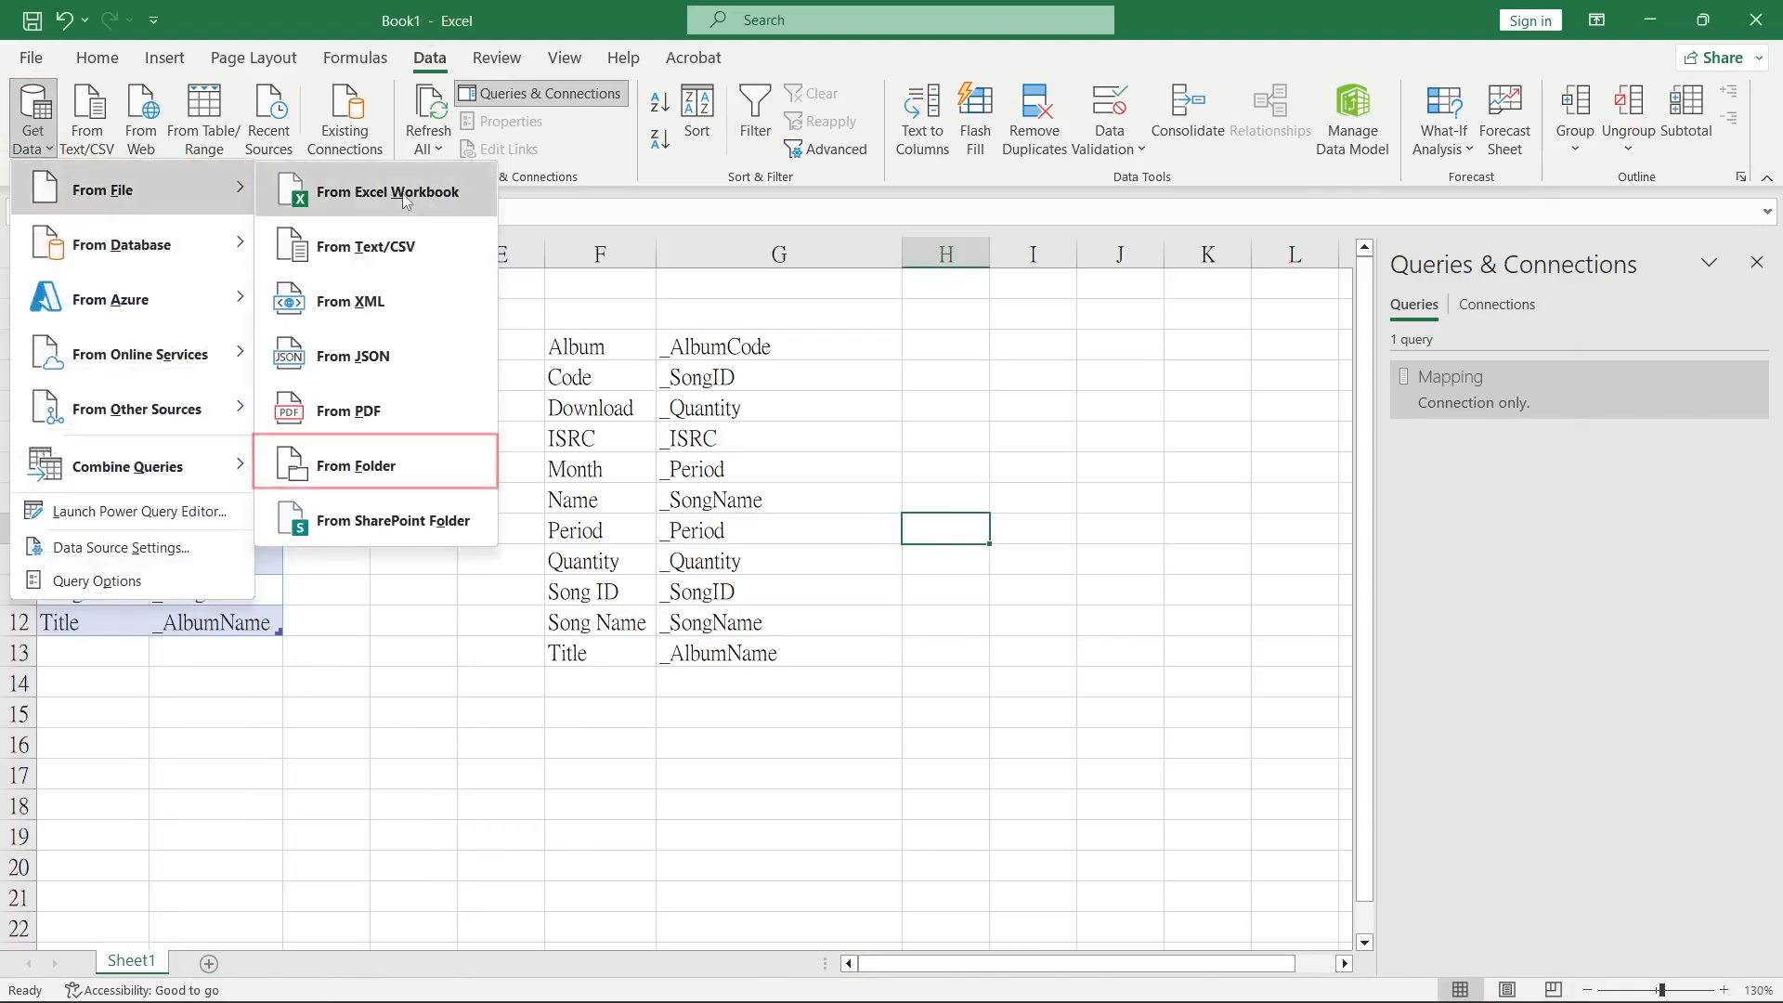
click(380, 468)
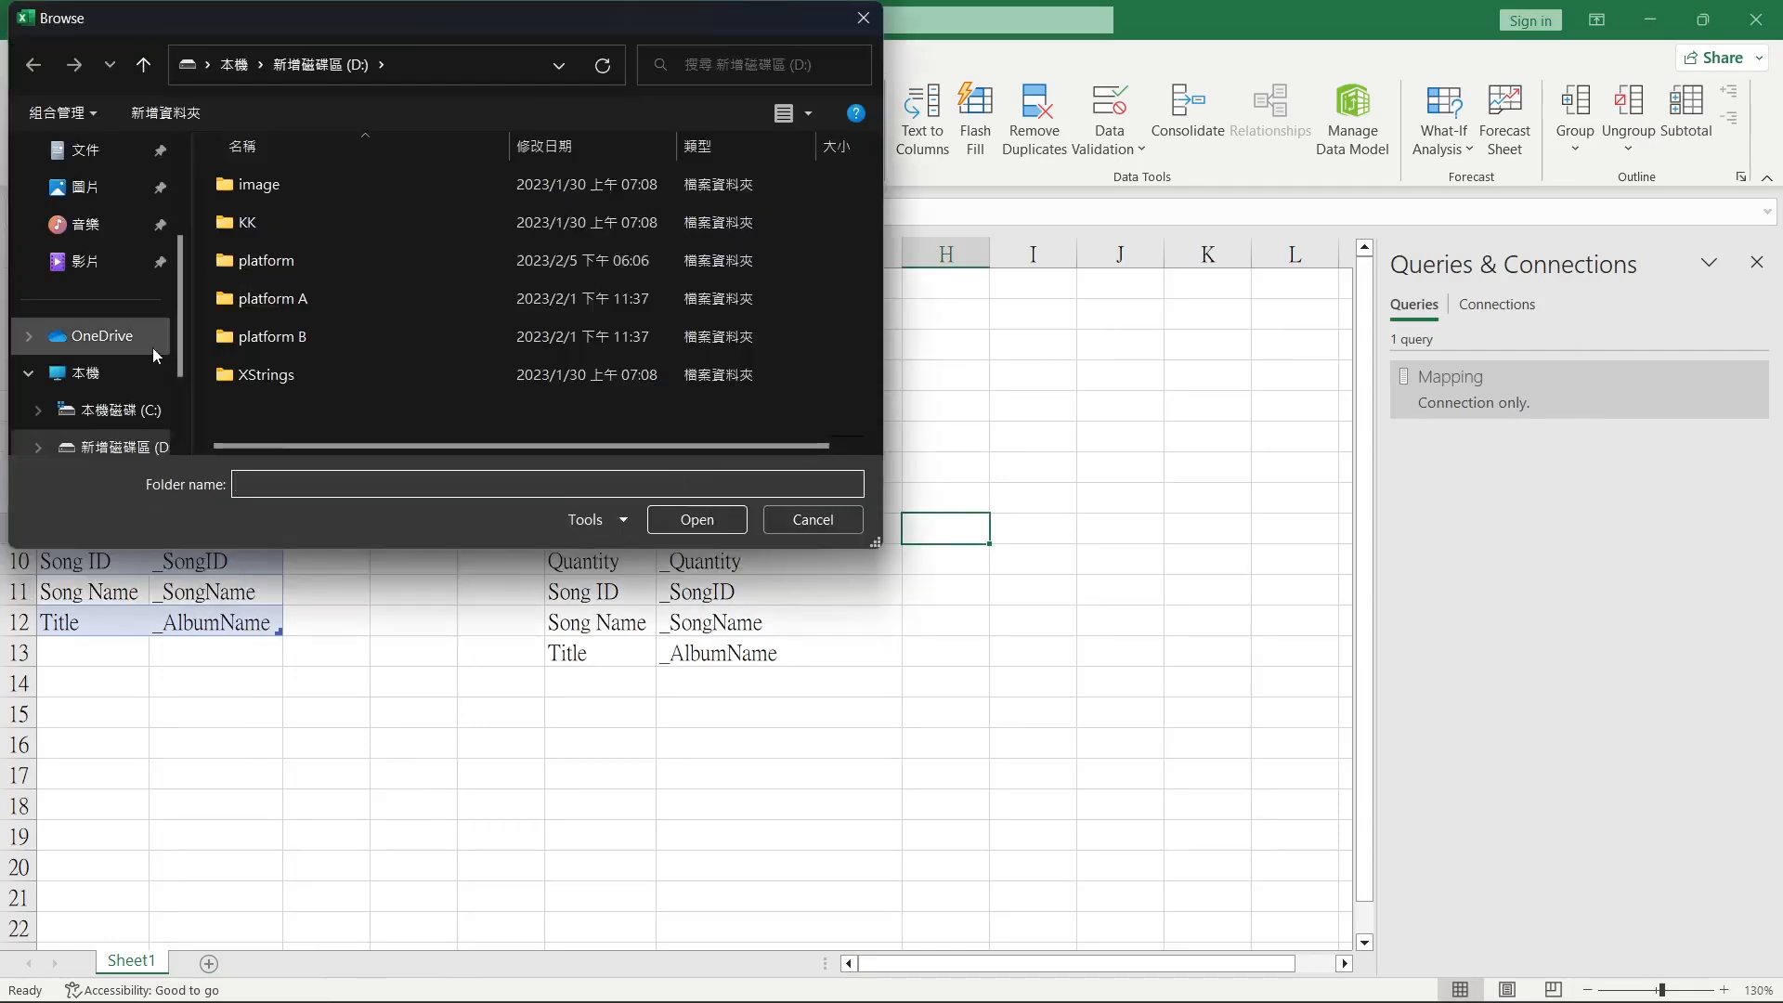
click(292, 261)
click(698, 521)
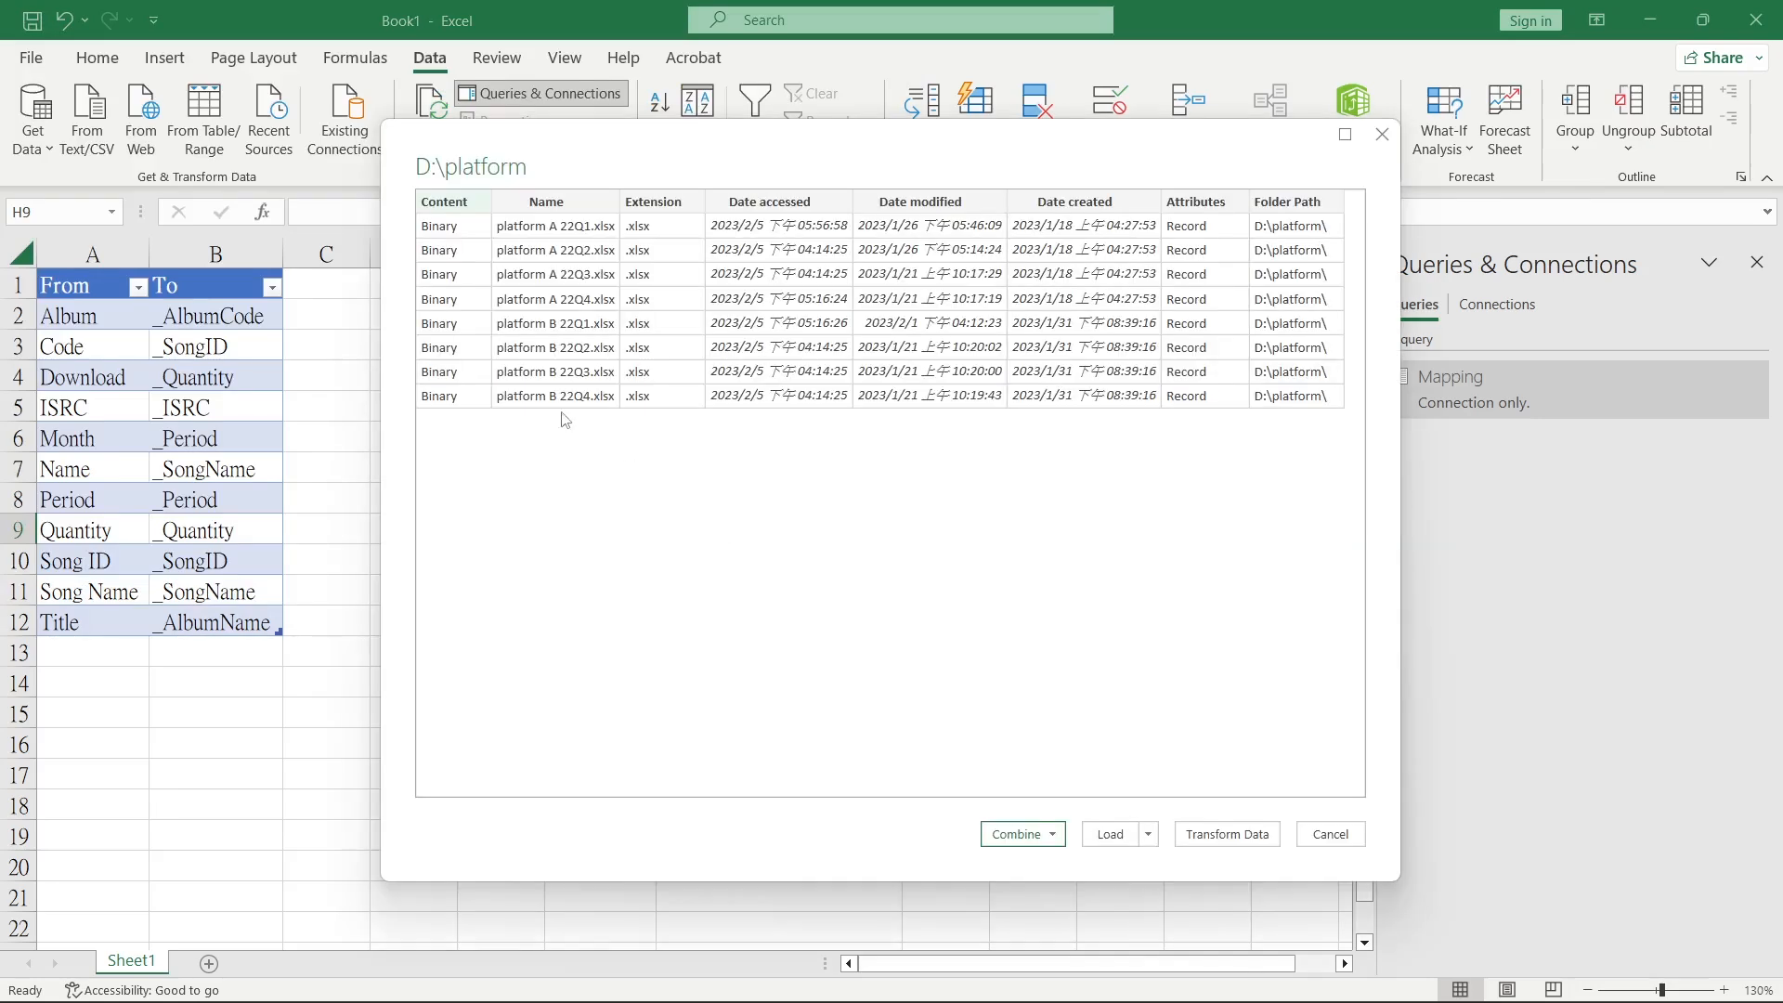
- Combine and transform the folder's files, choosing Parameter1 as the object to extract from each file
click(1042, 831)
click(1048, 858)
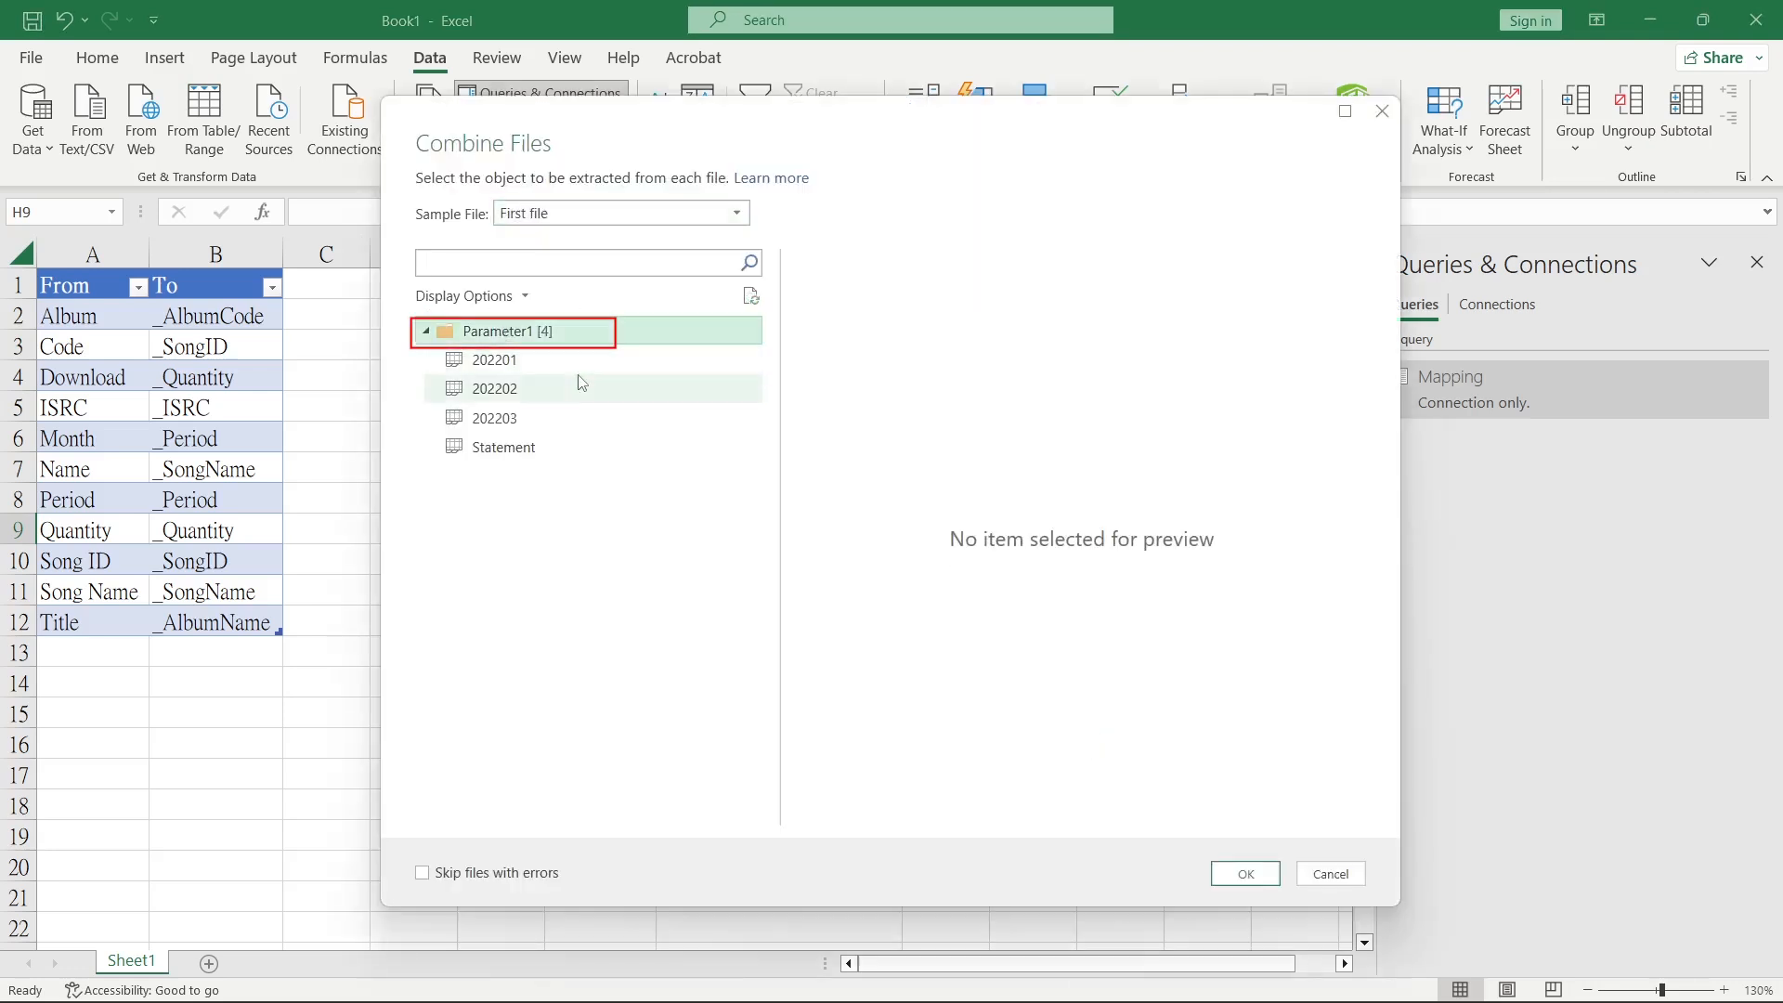
click(1246, 874)
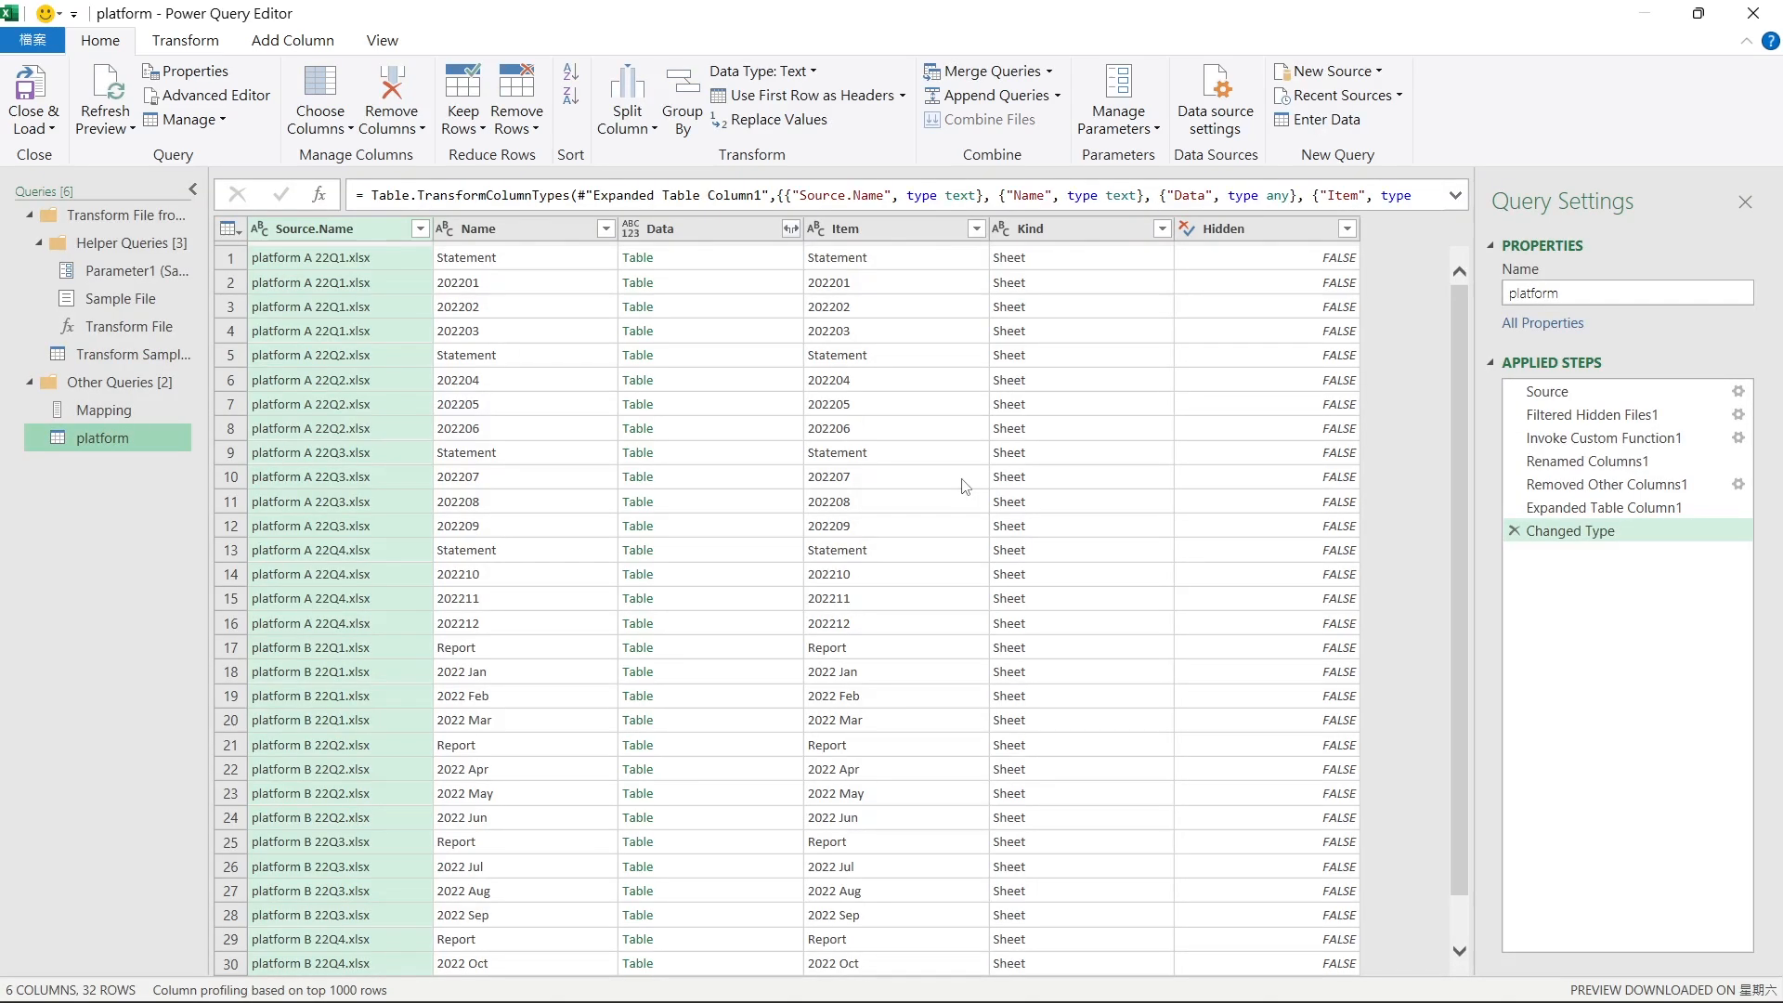
- Examine the platform query's source files, sheet names and nested Data tables, comparing the Statement and Report sheets with the monthly sheets
click(962, 524)
scroll(964, 527, down, 3)
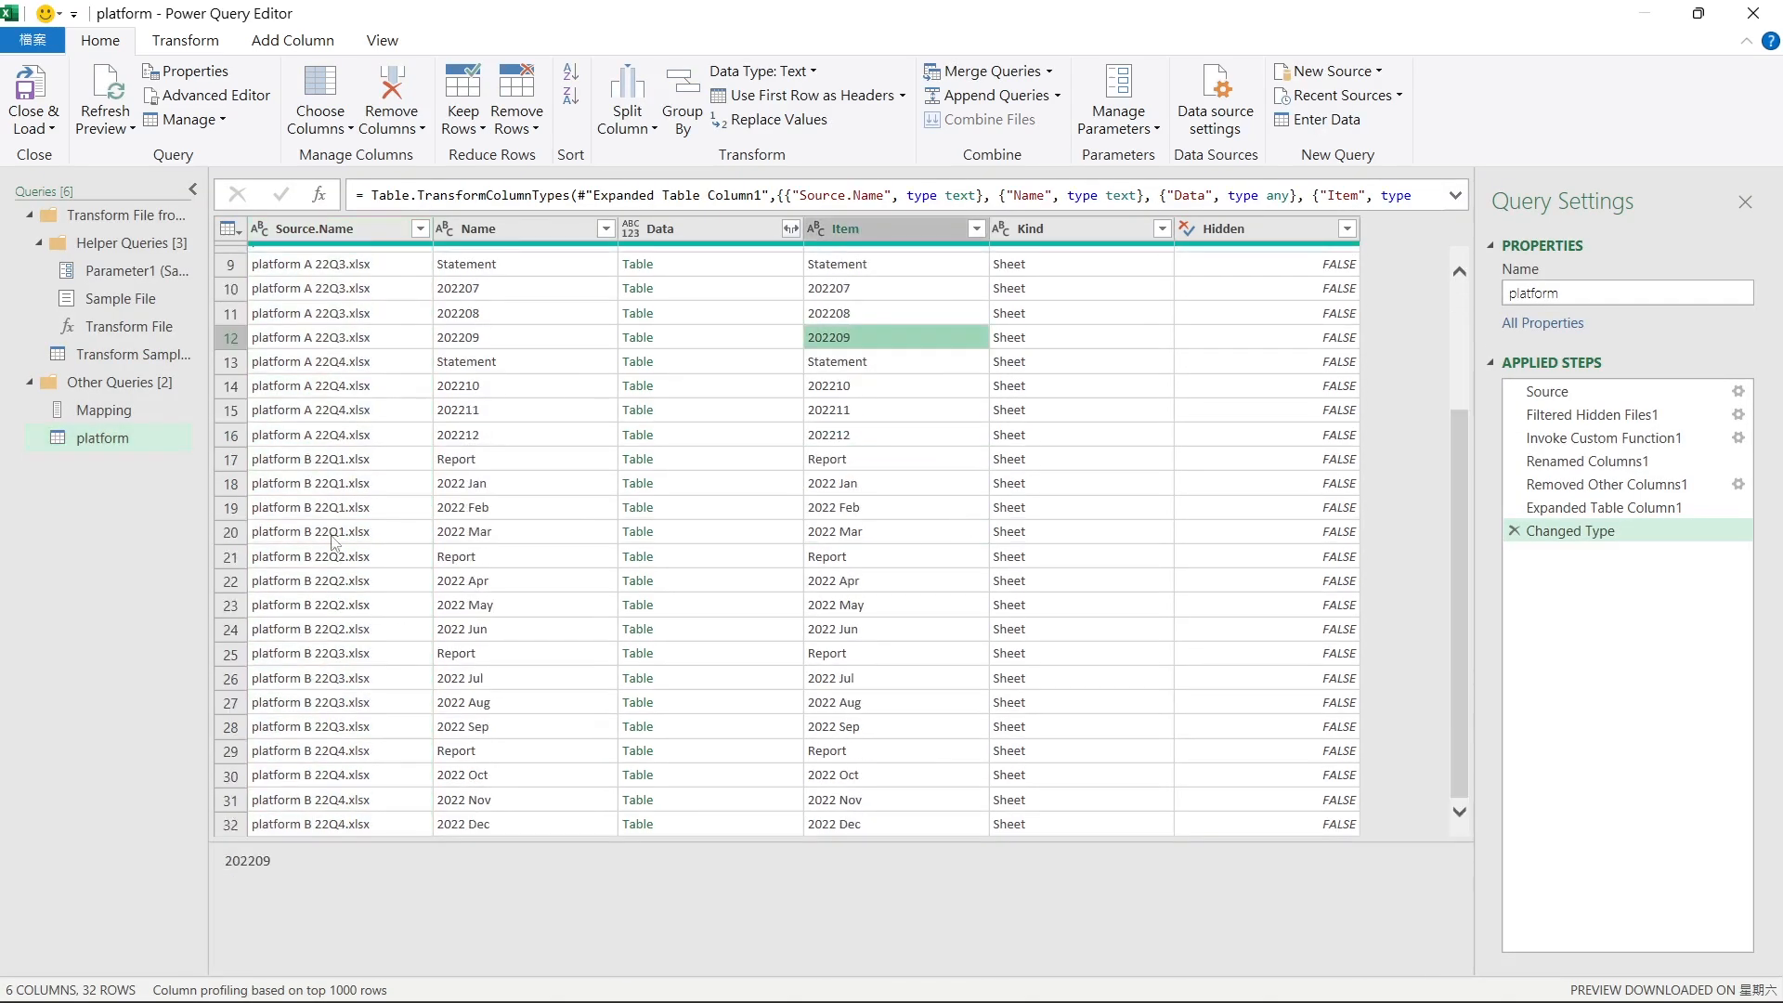
click(314, 464)
click(372, 335)
click(357, 536)
click(522, 366)
click(743, 364)
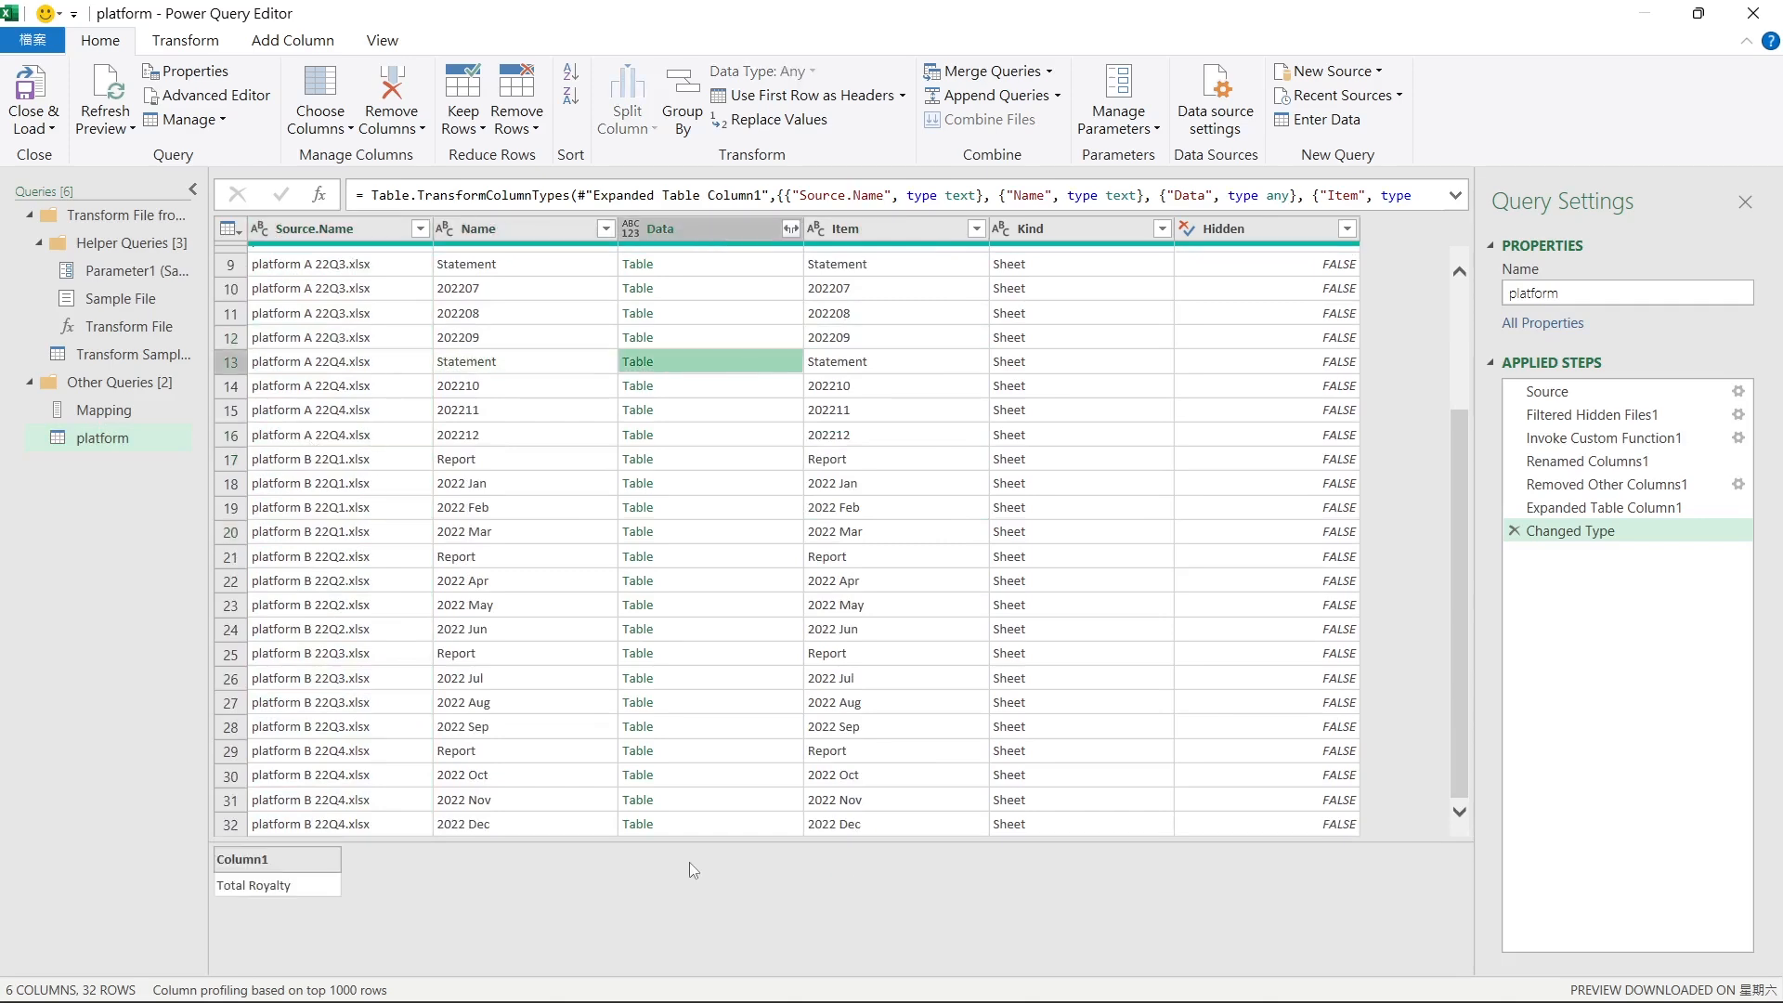
click(723, 393)
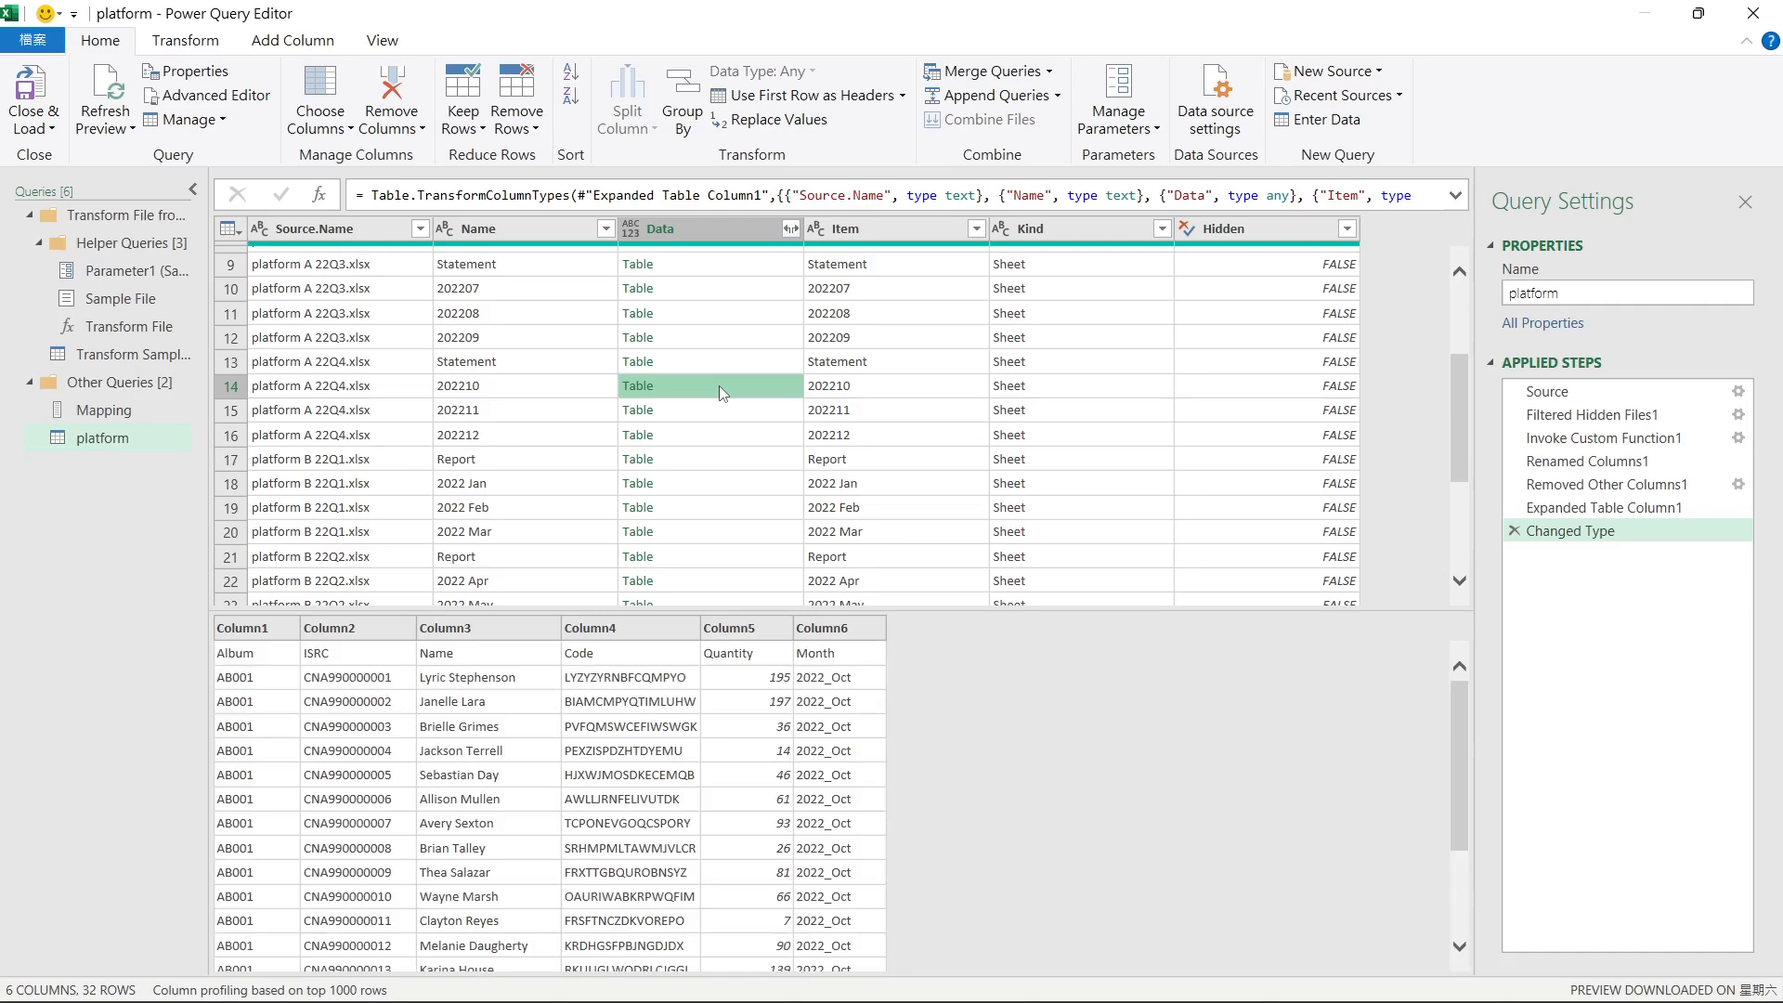
click(767, 436)
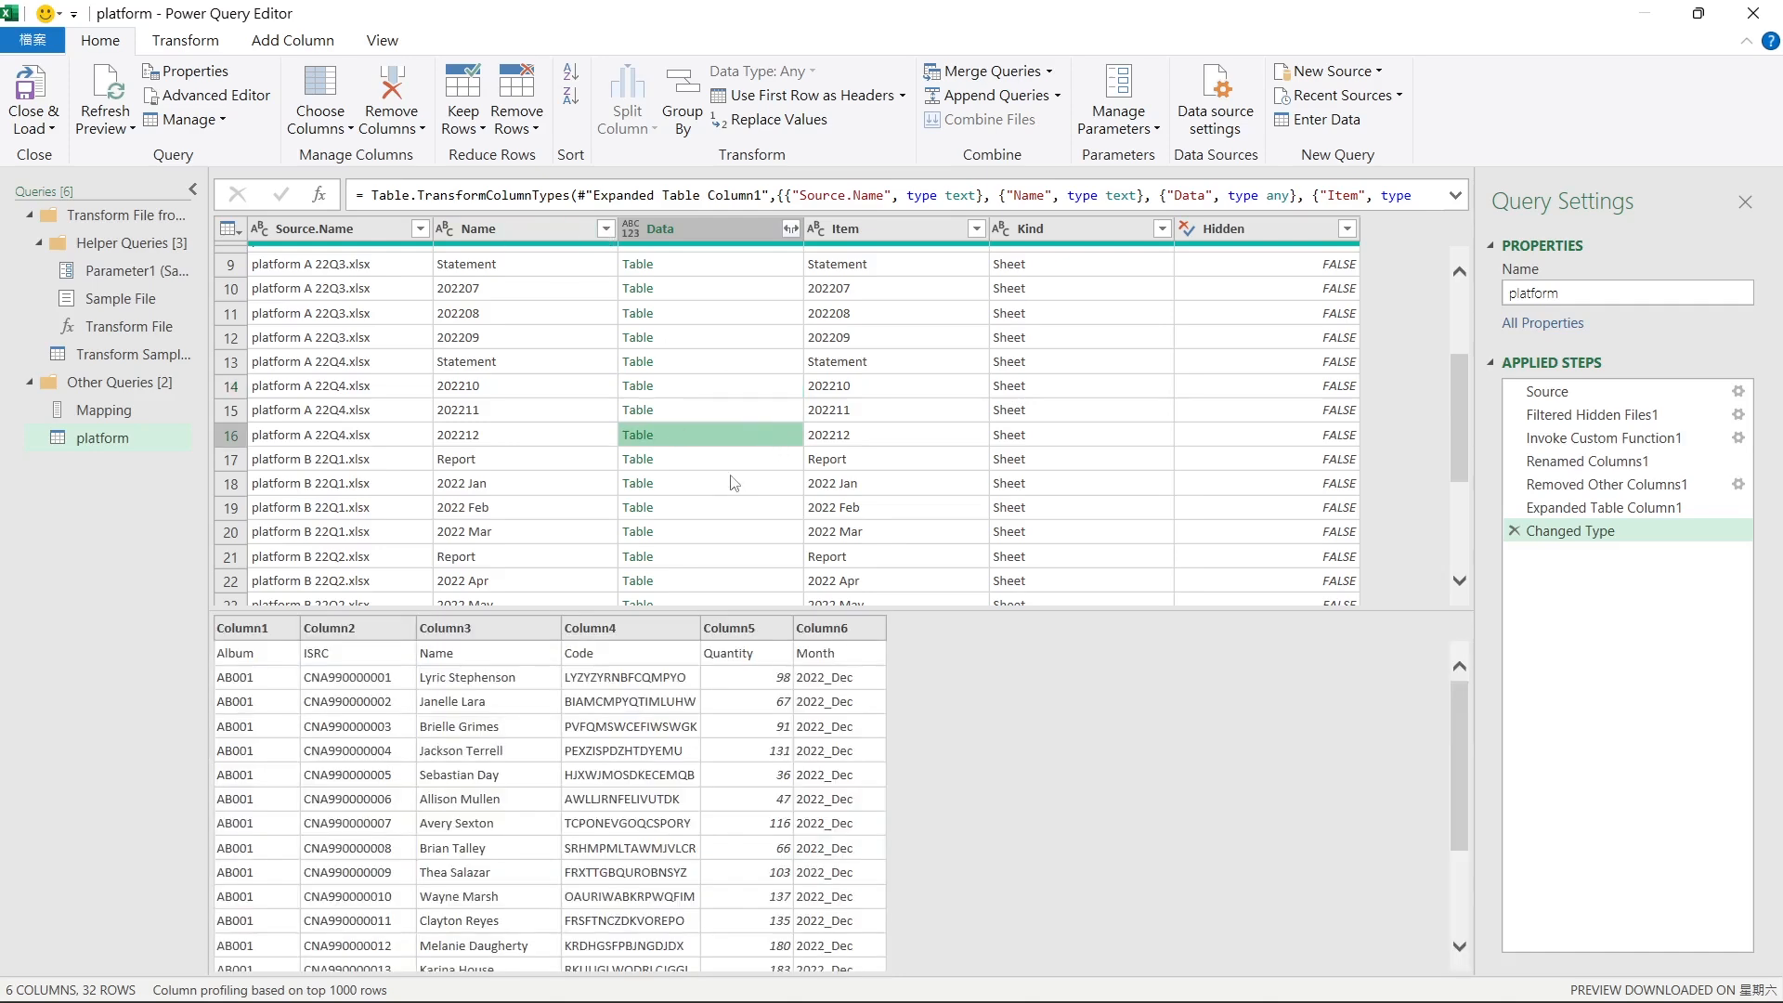
click(728, 464)
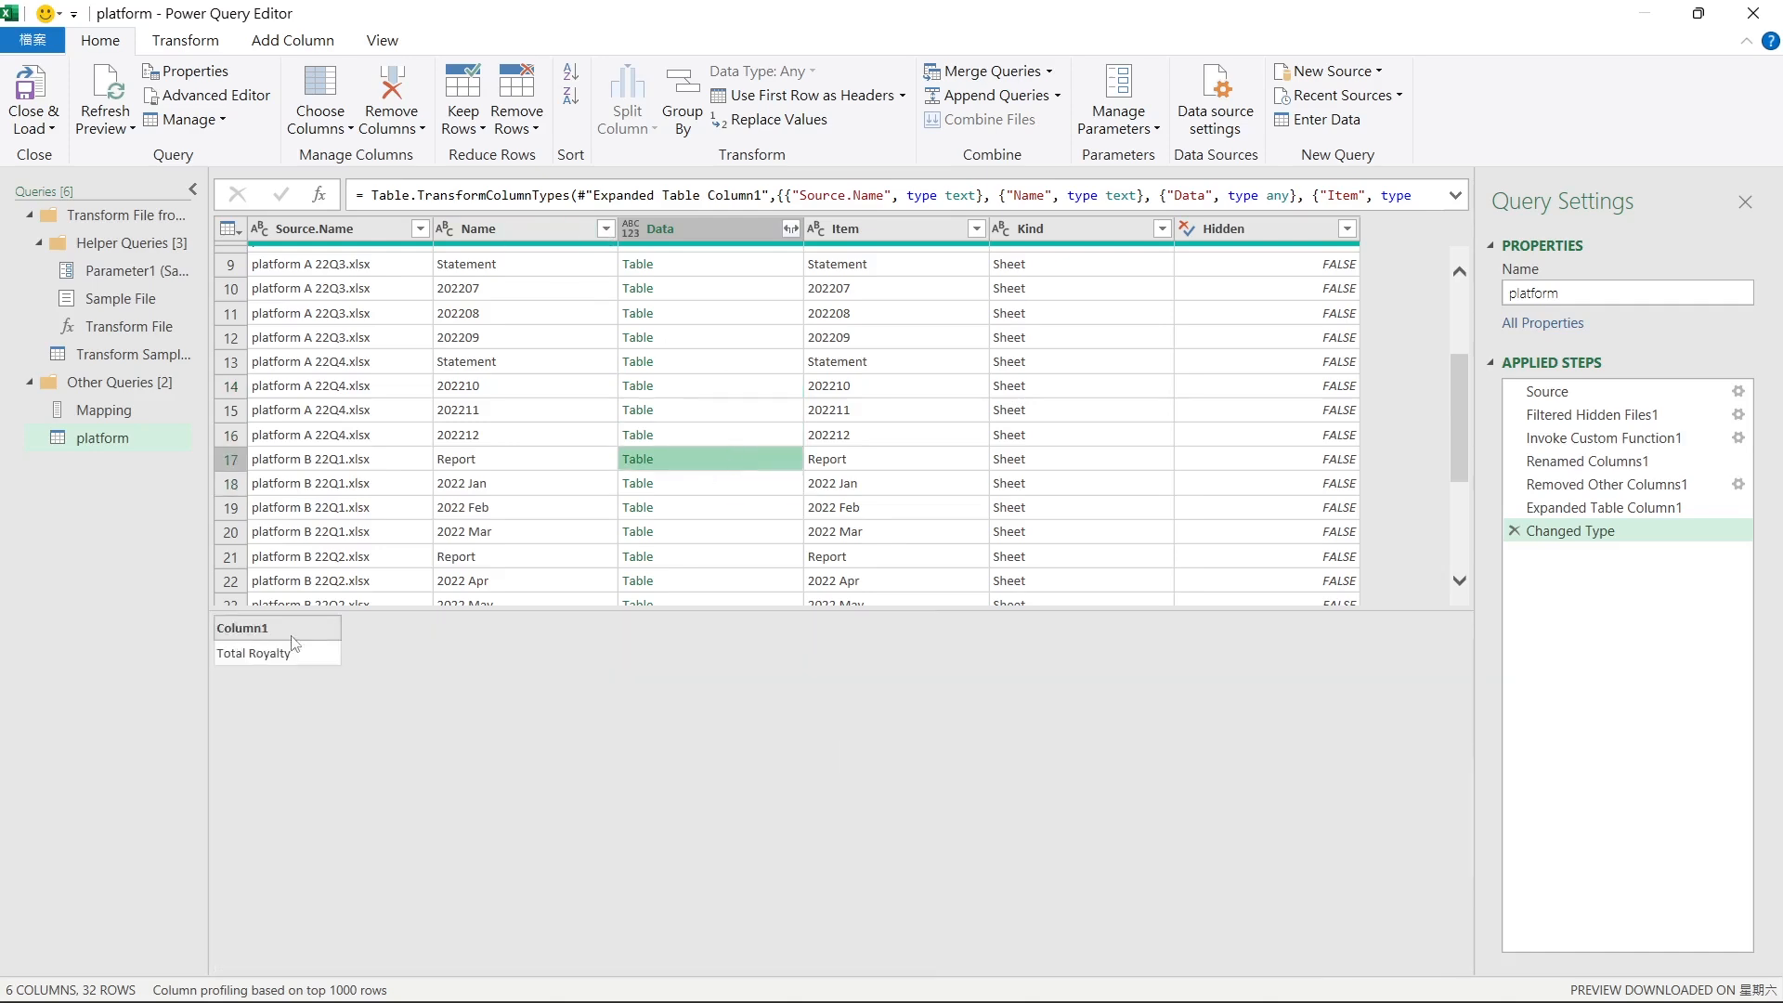
- Filter the platform query's Name column to exclude the Report and Statement sheets
click(604, 229)
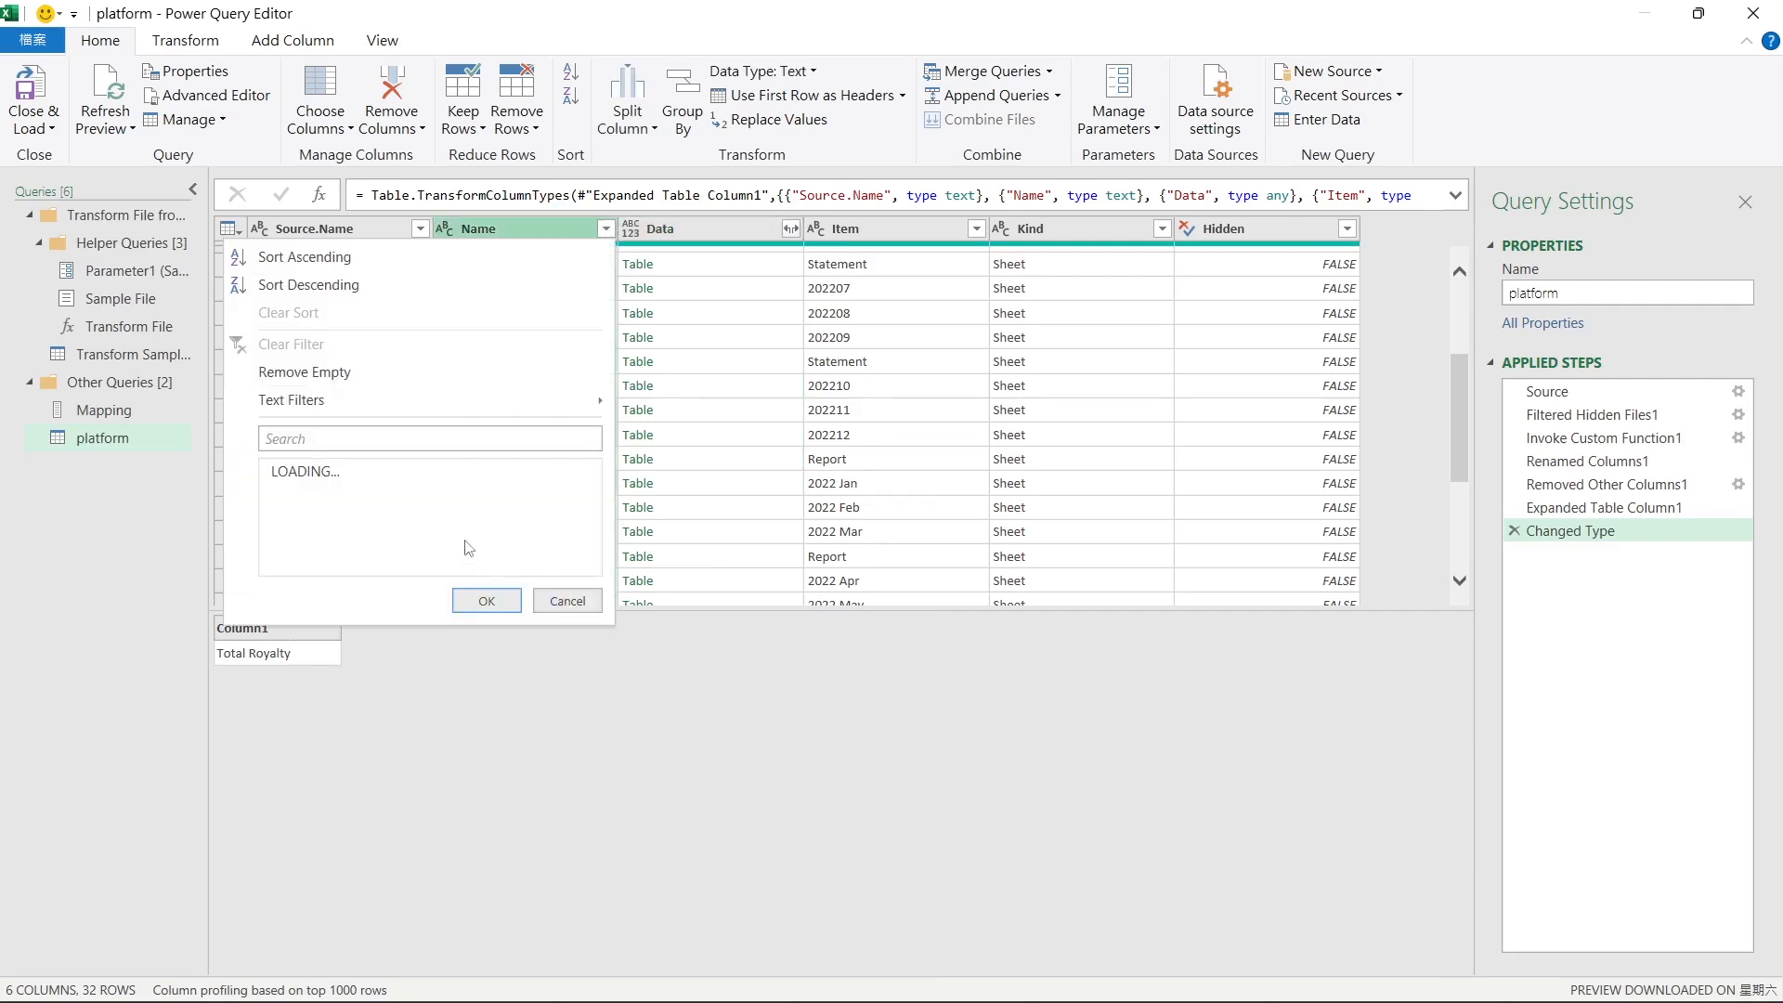
drag(592, 647, 592, 817)
click(288, 833)
click(299, 856)
click(481, 892)
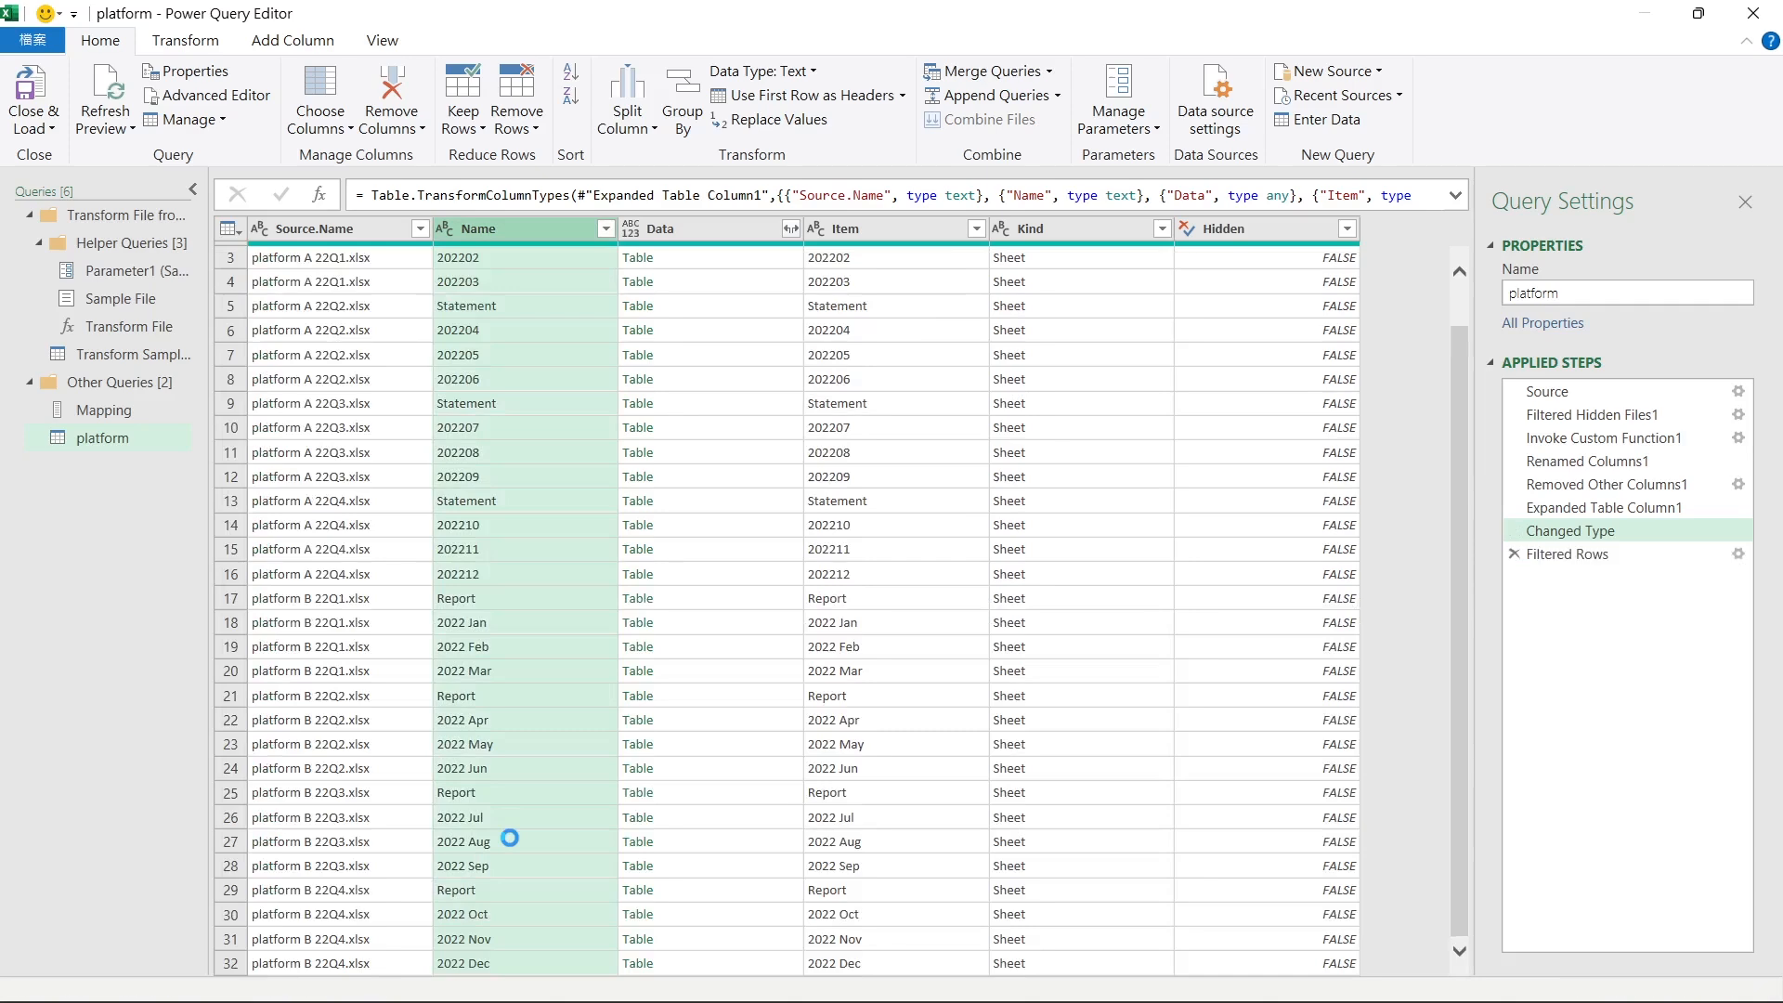
click(554, 624)
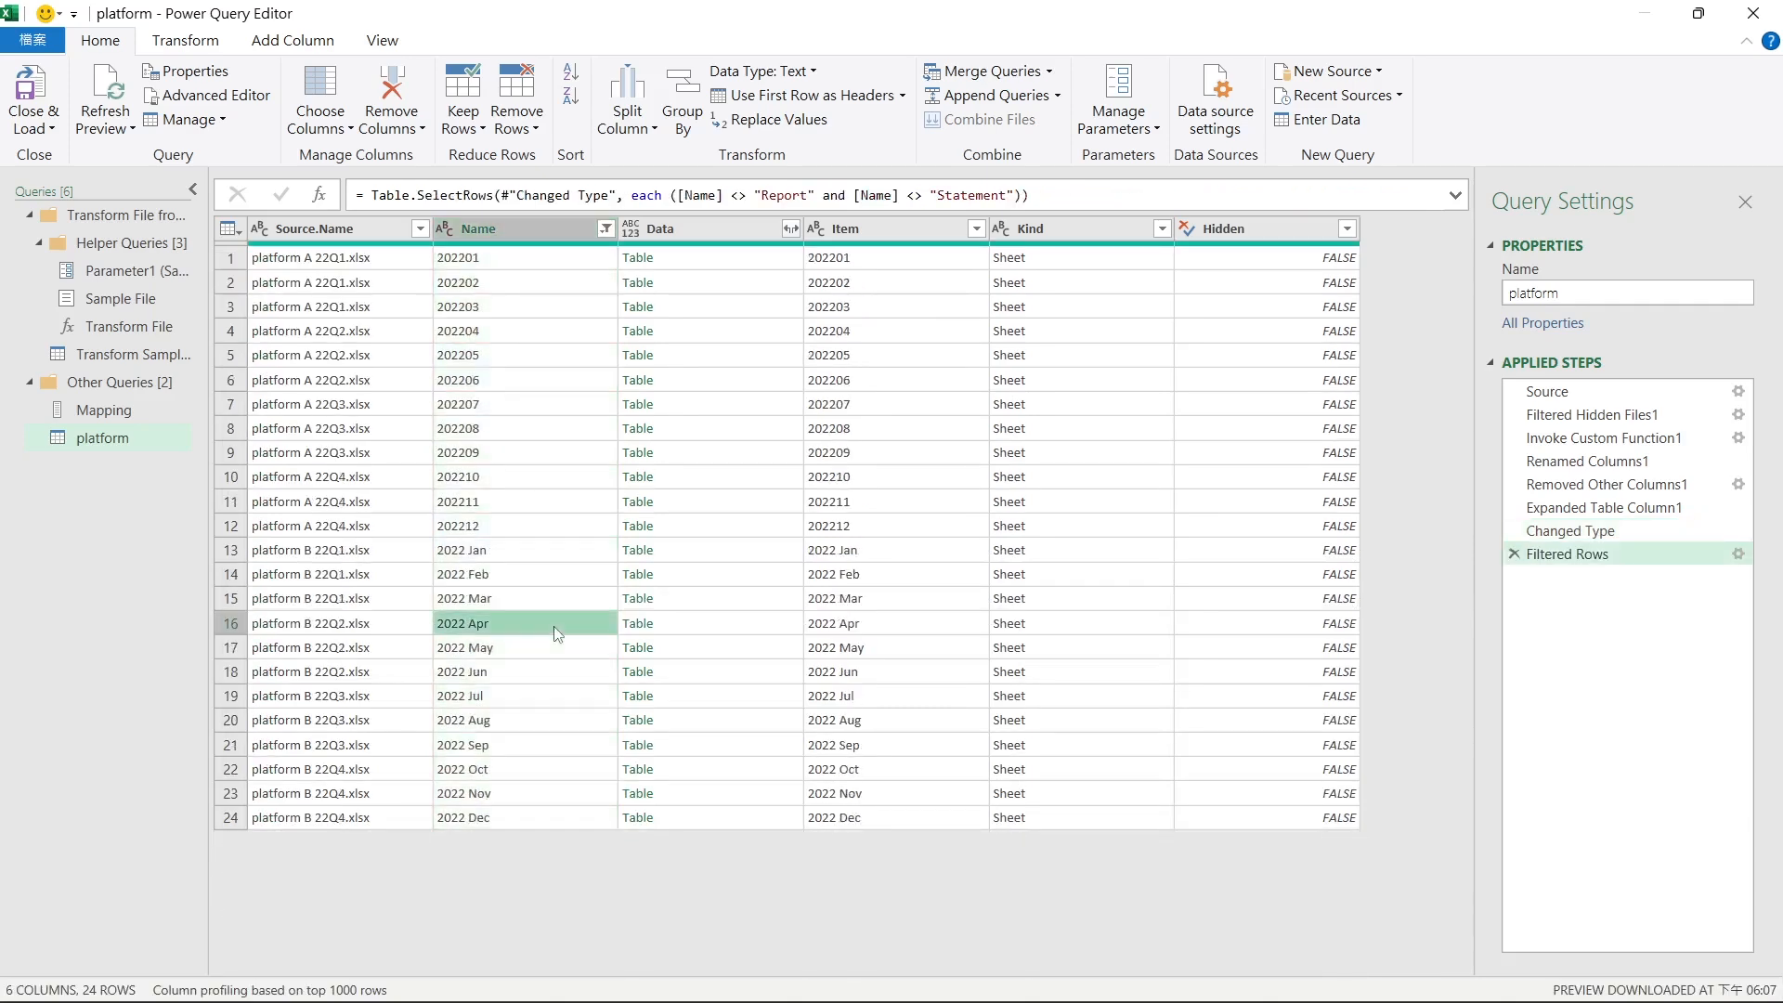
scroll(594, 450, up, 1)
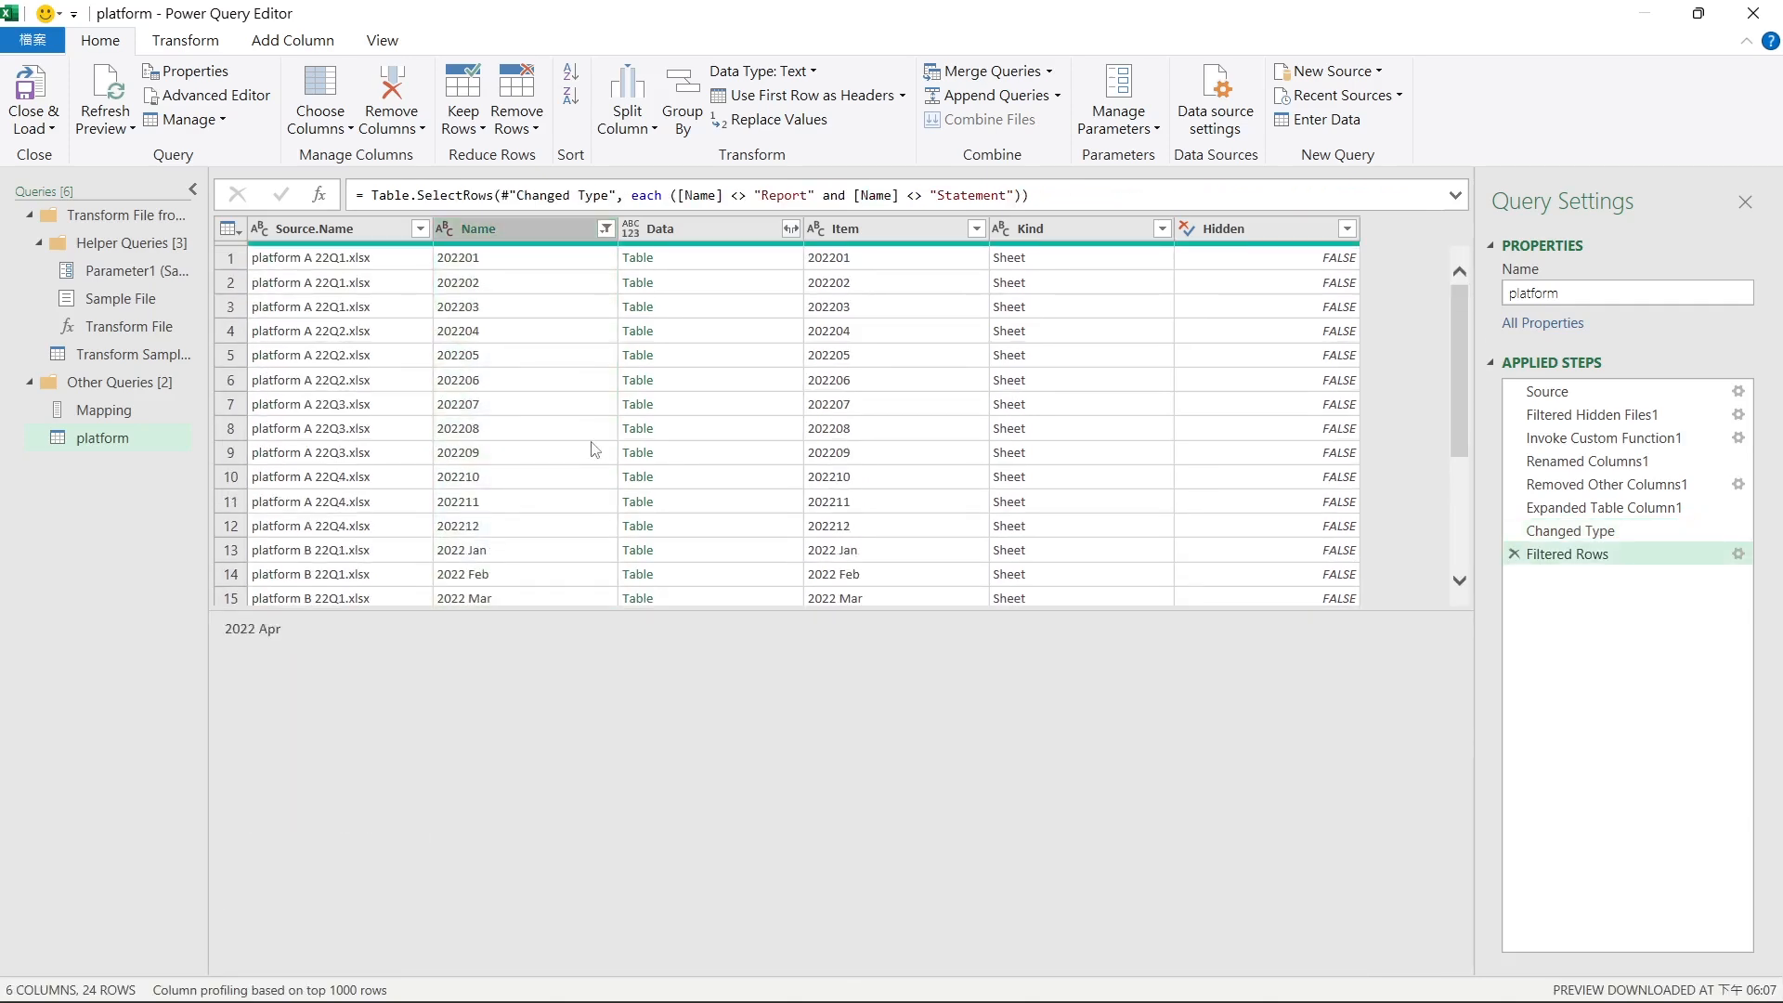
- Examine the column headers of the nested Data tables for platform A 202201 and 202202 and platform B 2022 Feb
click(728, 263)
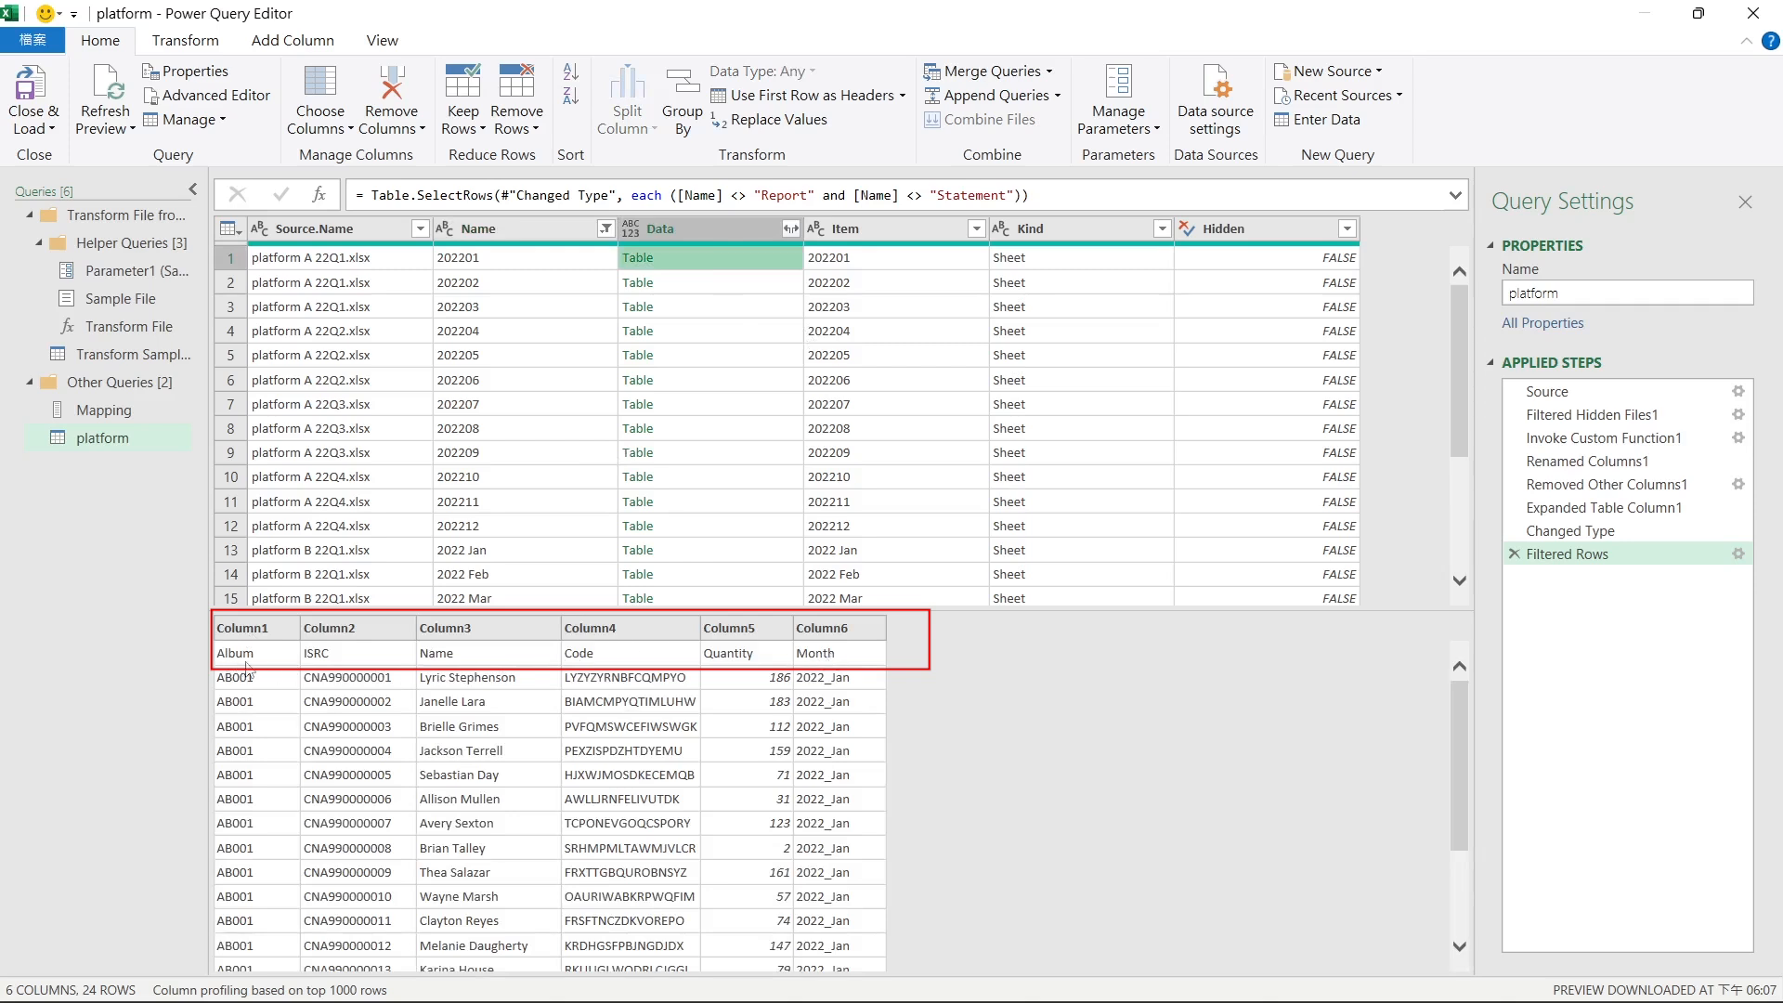
click(727, 283)
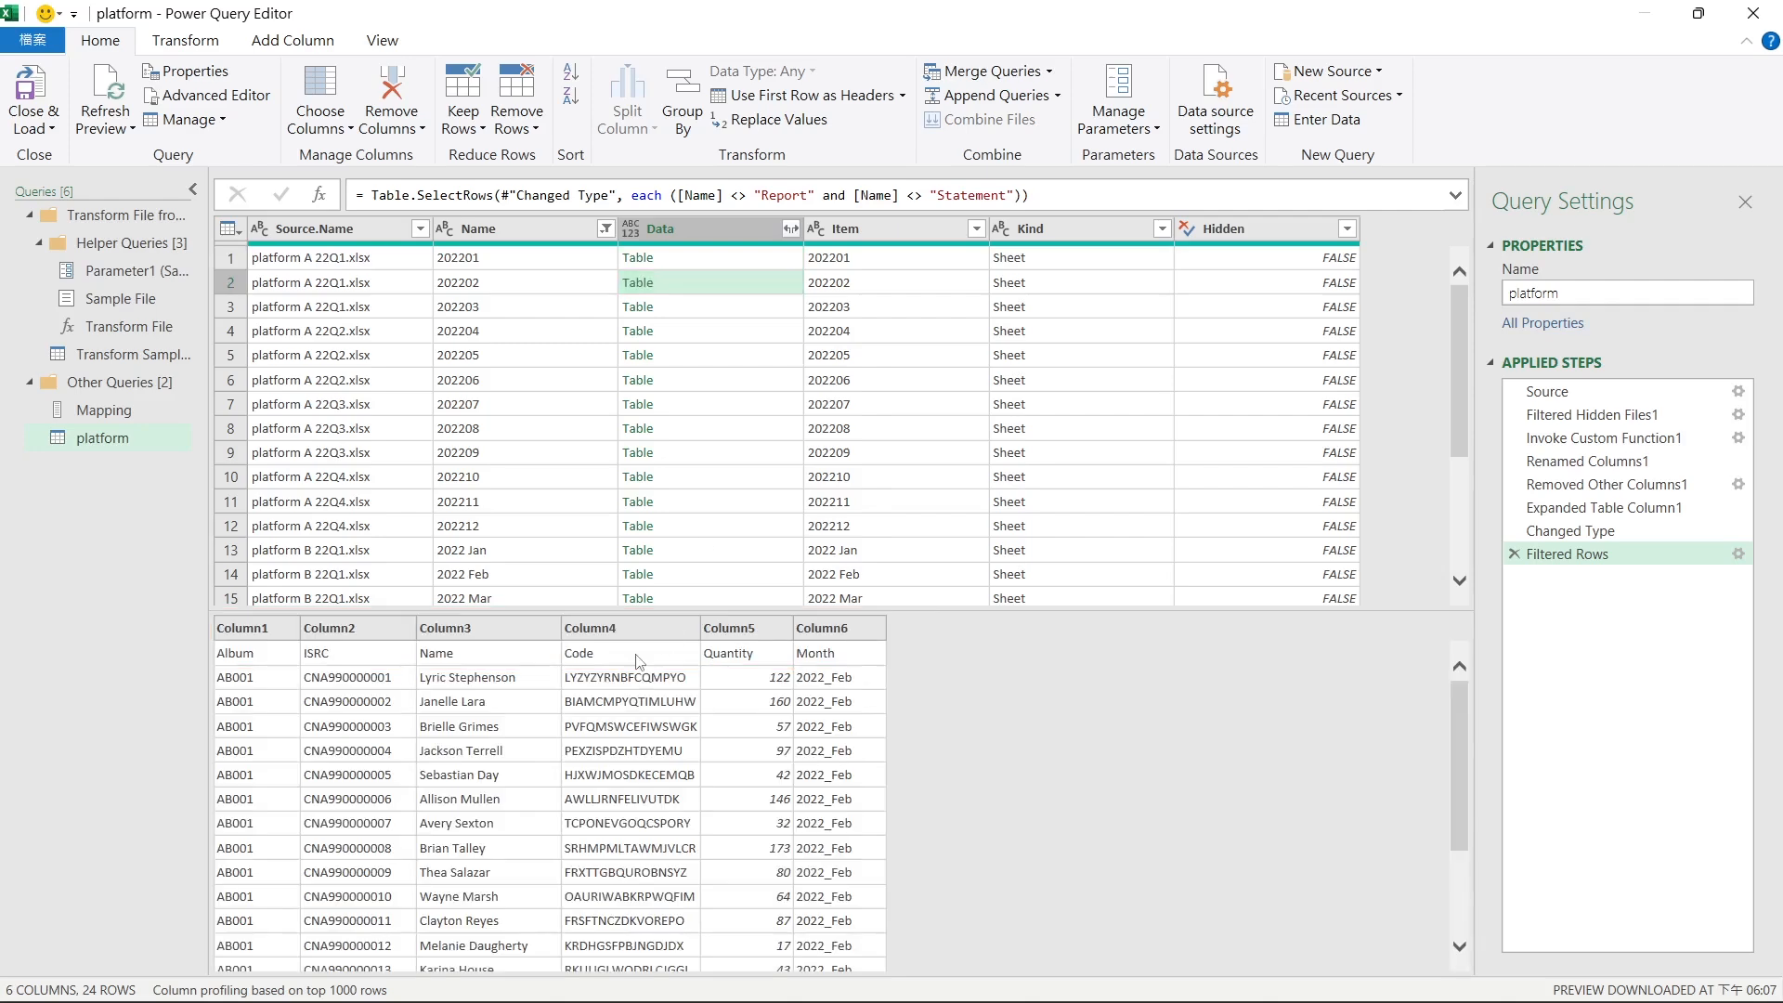
click(705, 264)
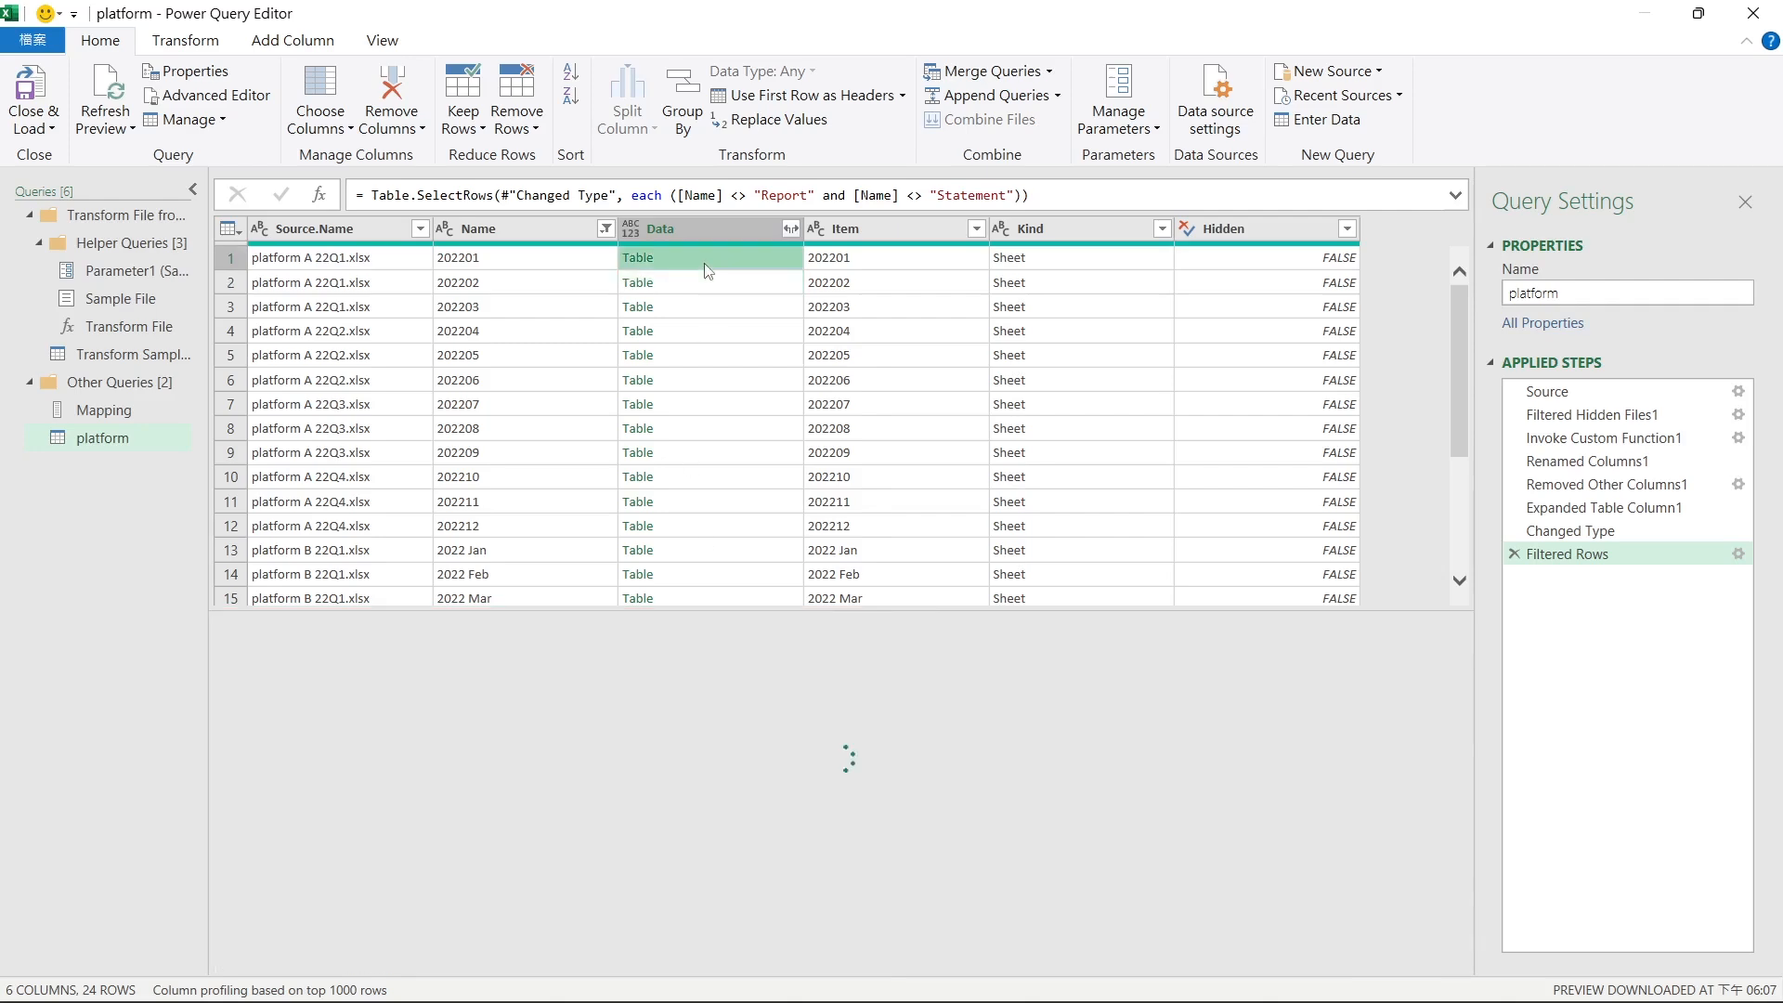
click(704, 280)
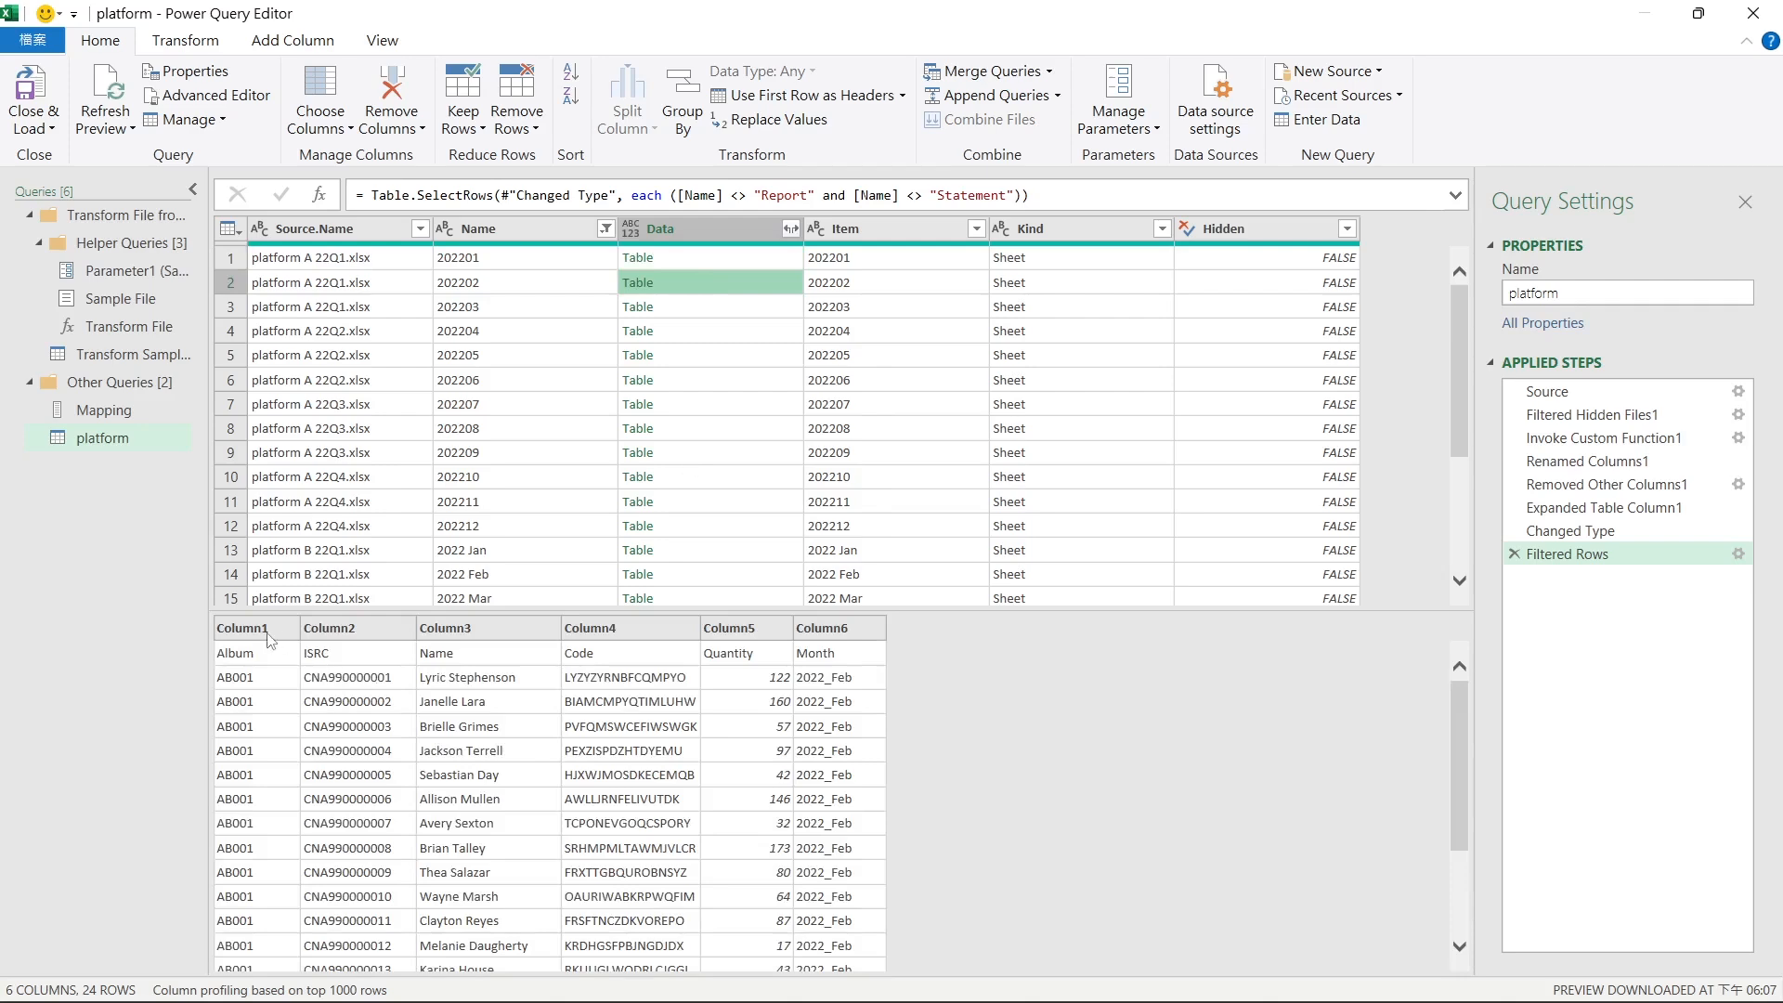
click(740, 573)
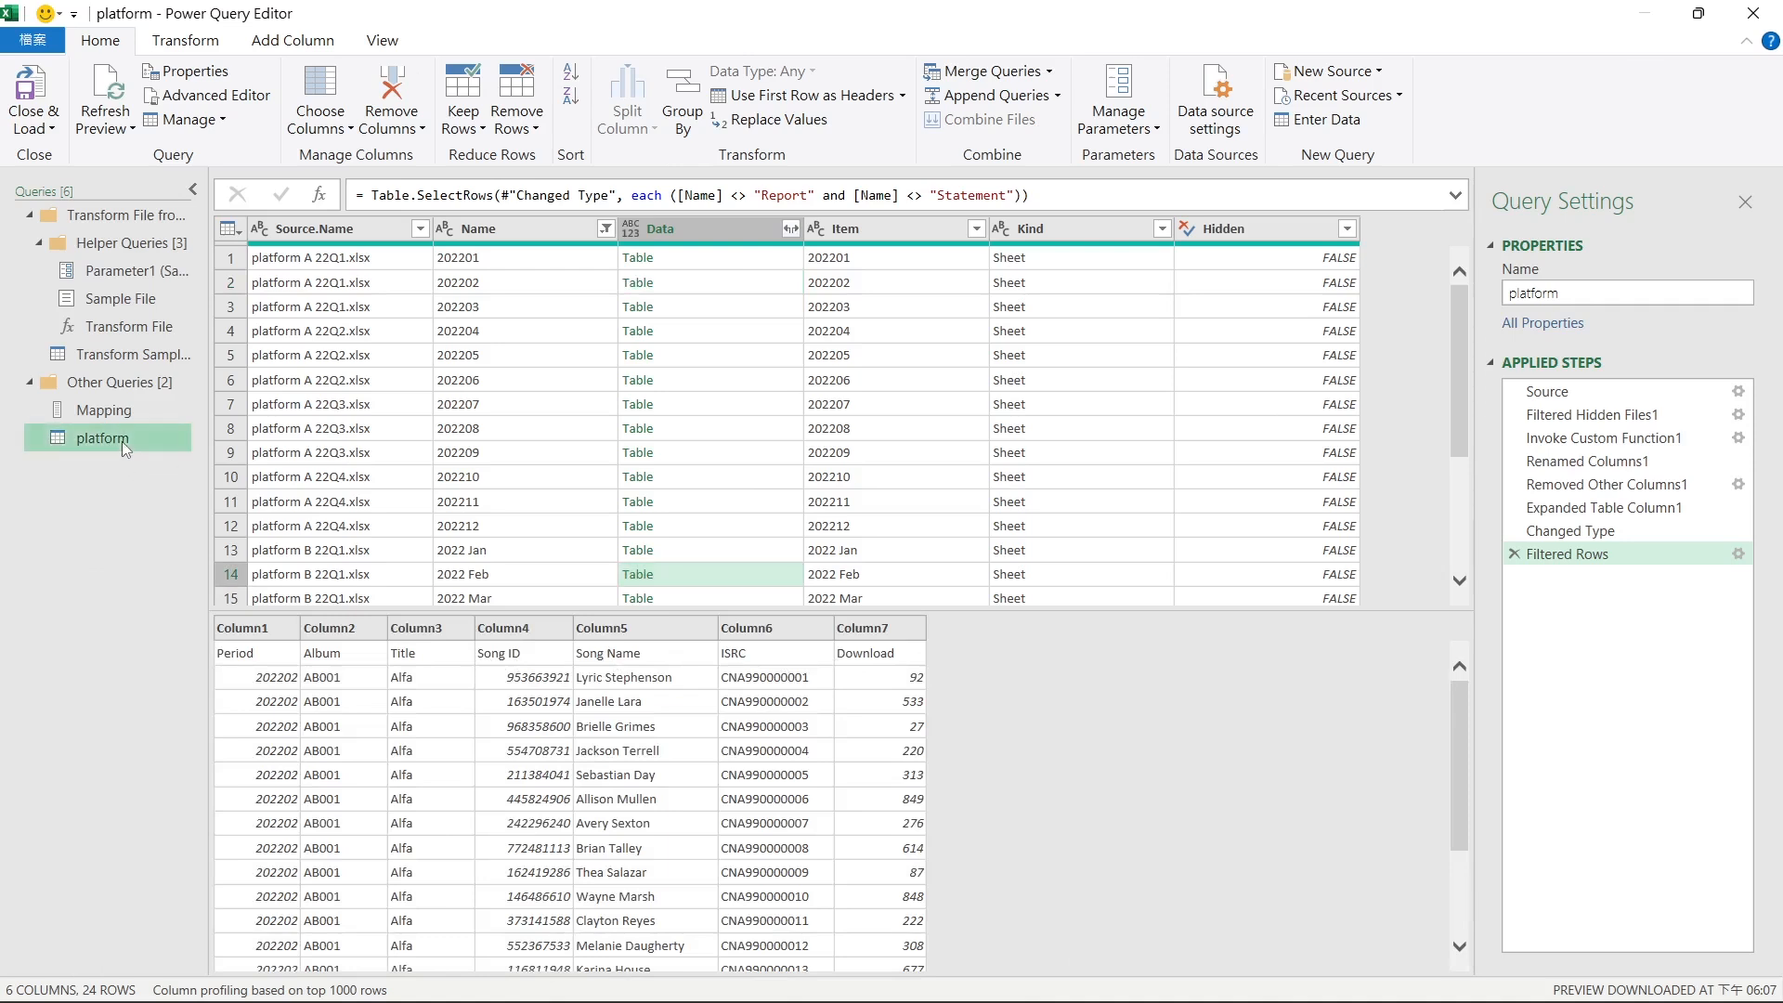
- Change the second Excel.Workbook argument from null to true in the Transform Sample File query's Source step
click(146, 356)
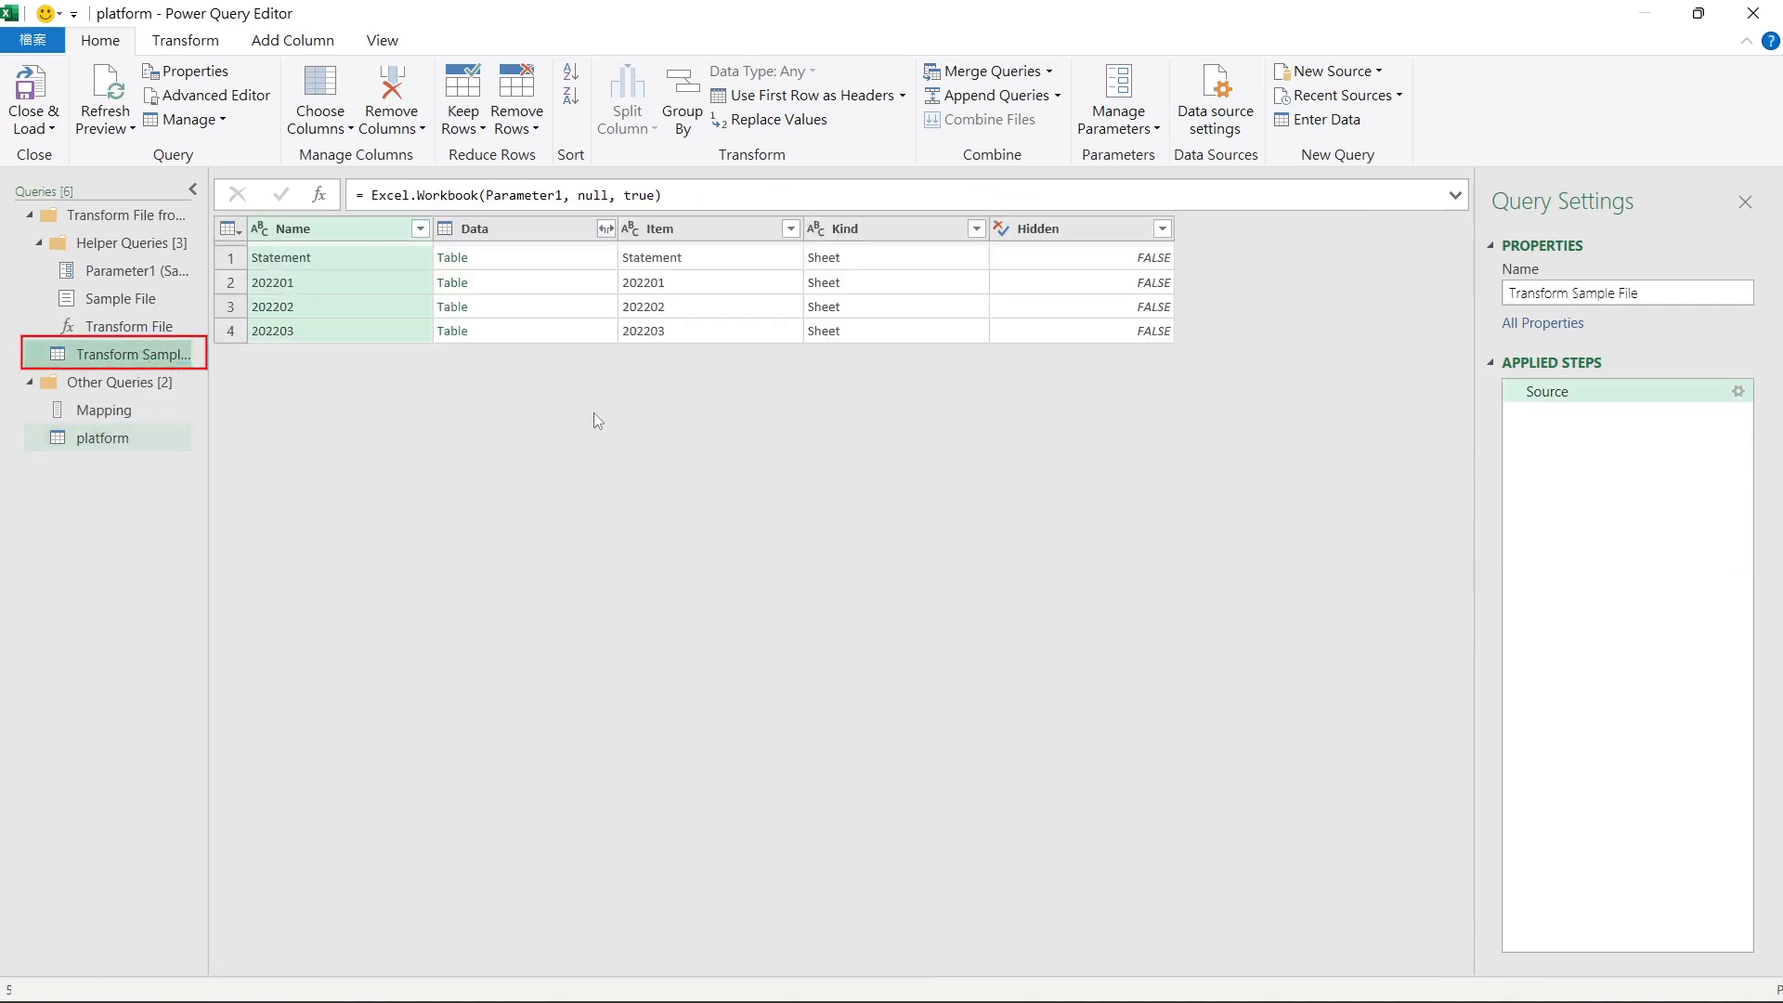
double_click(593, 196)
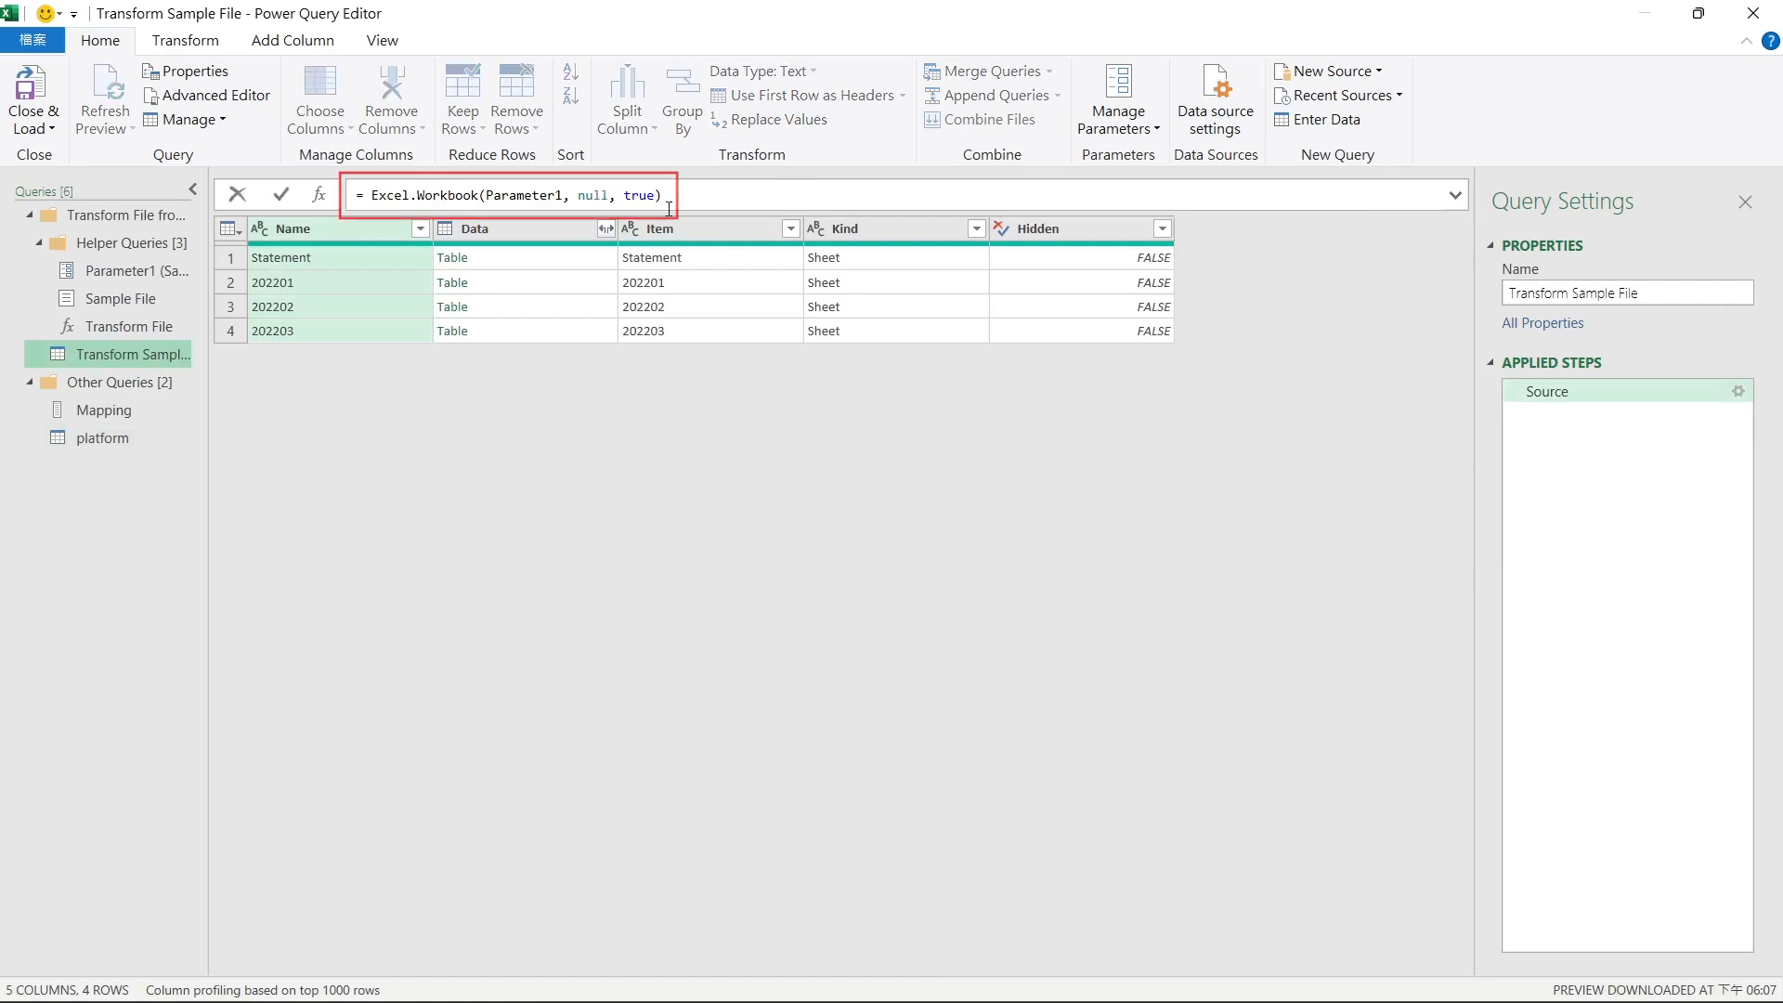
text(tru)
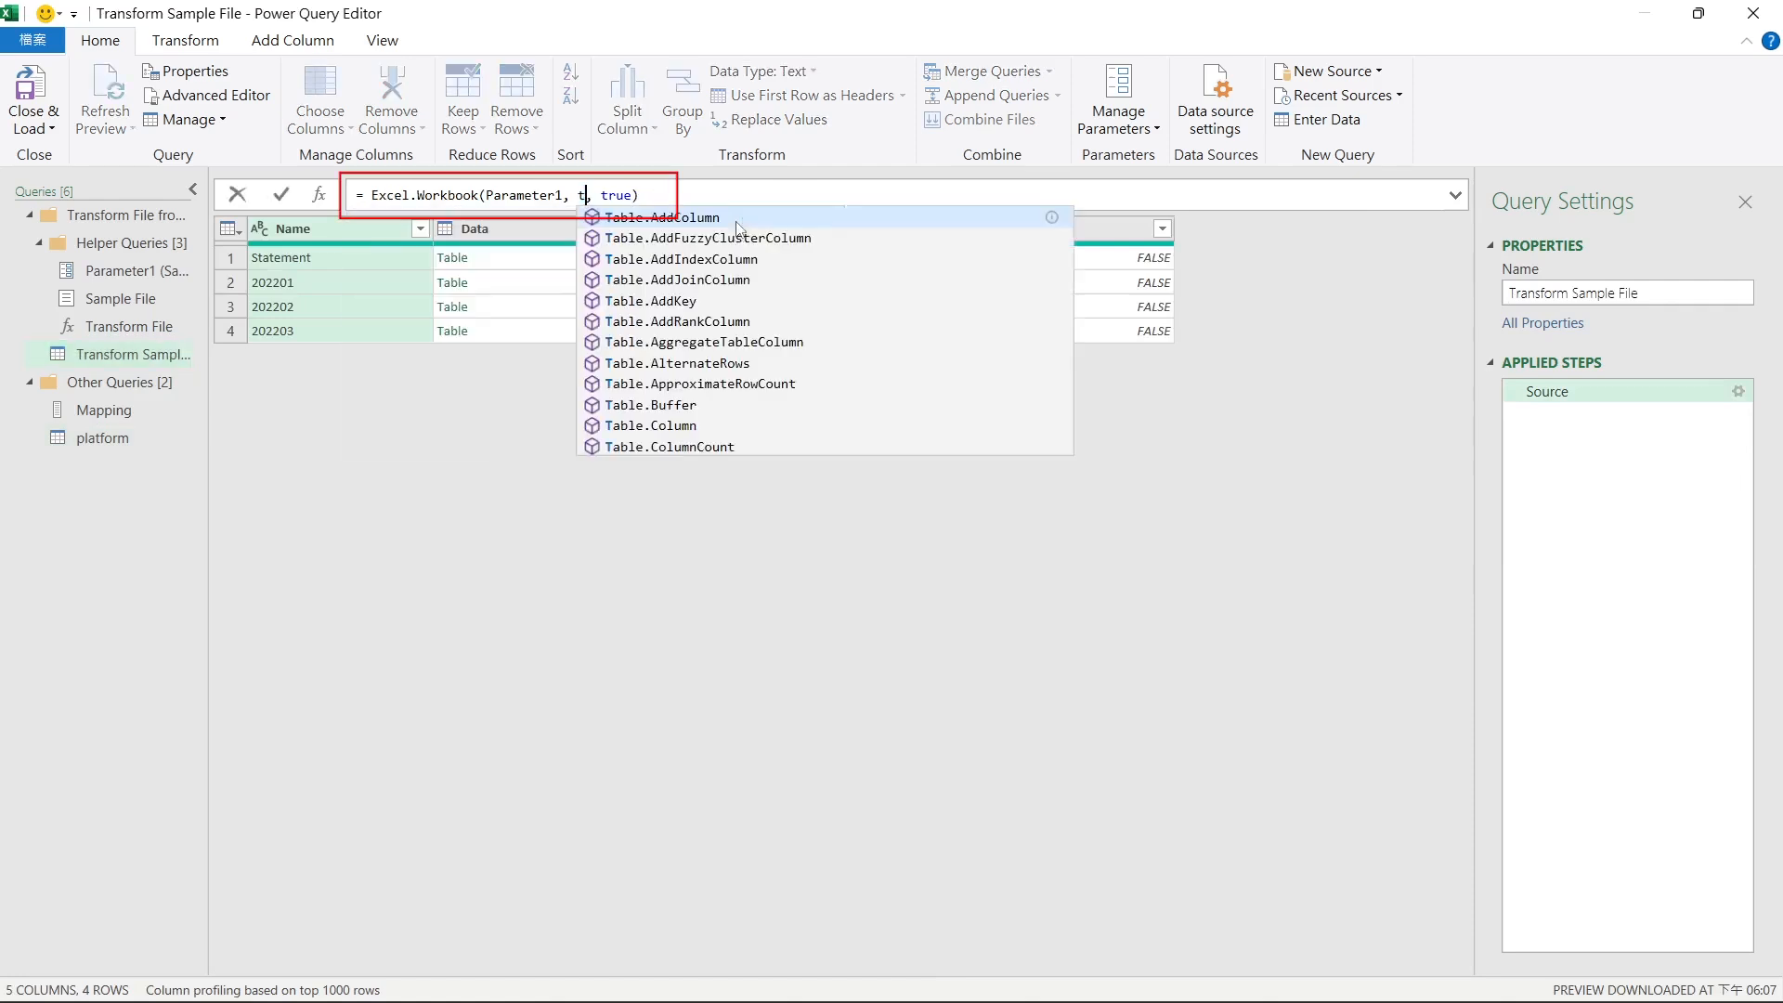
text(e)
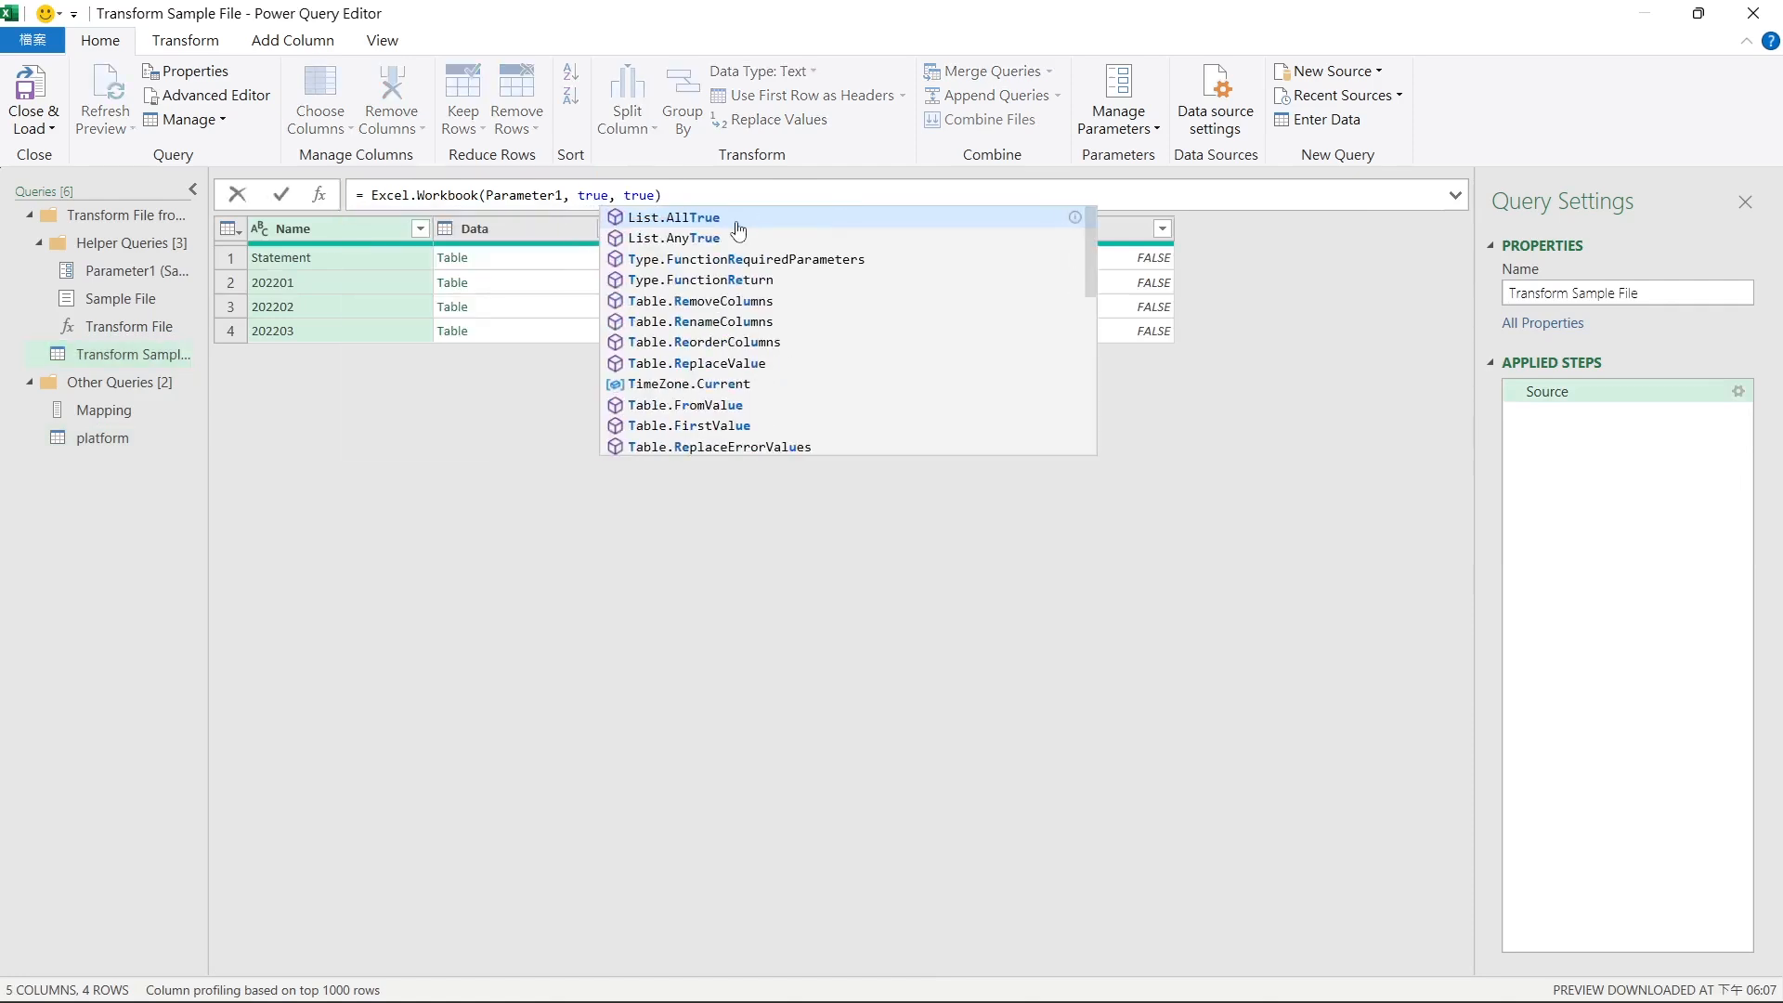
key(Return)
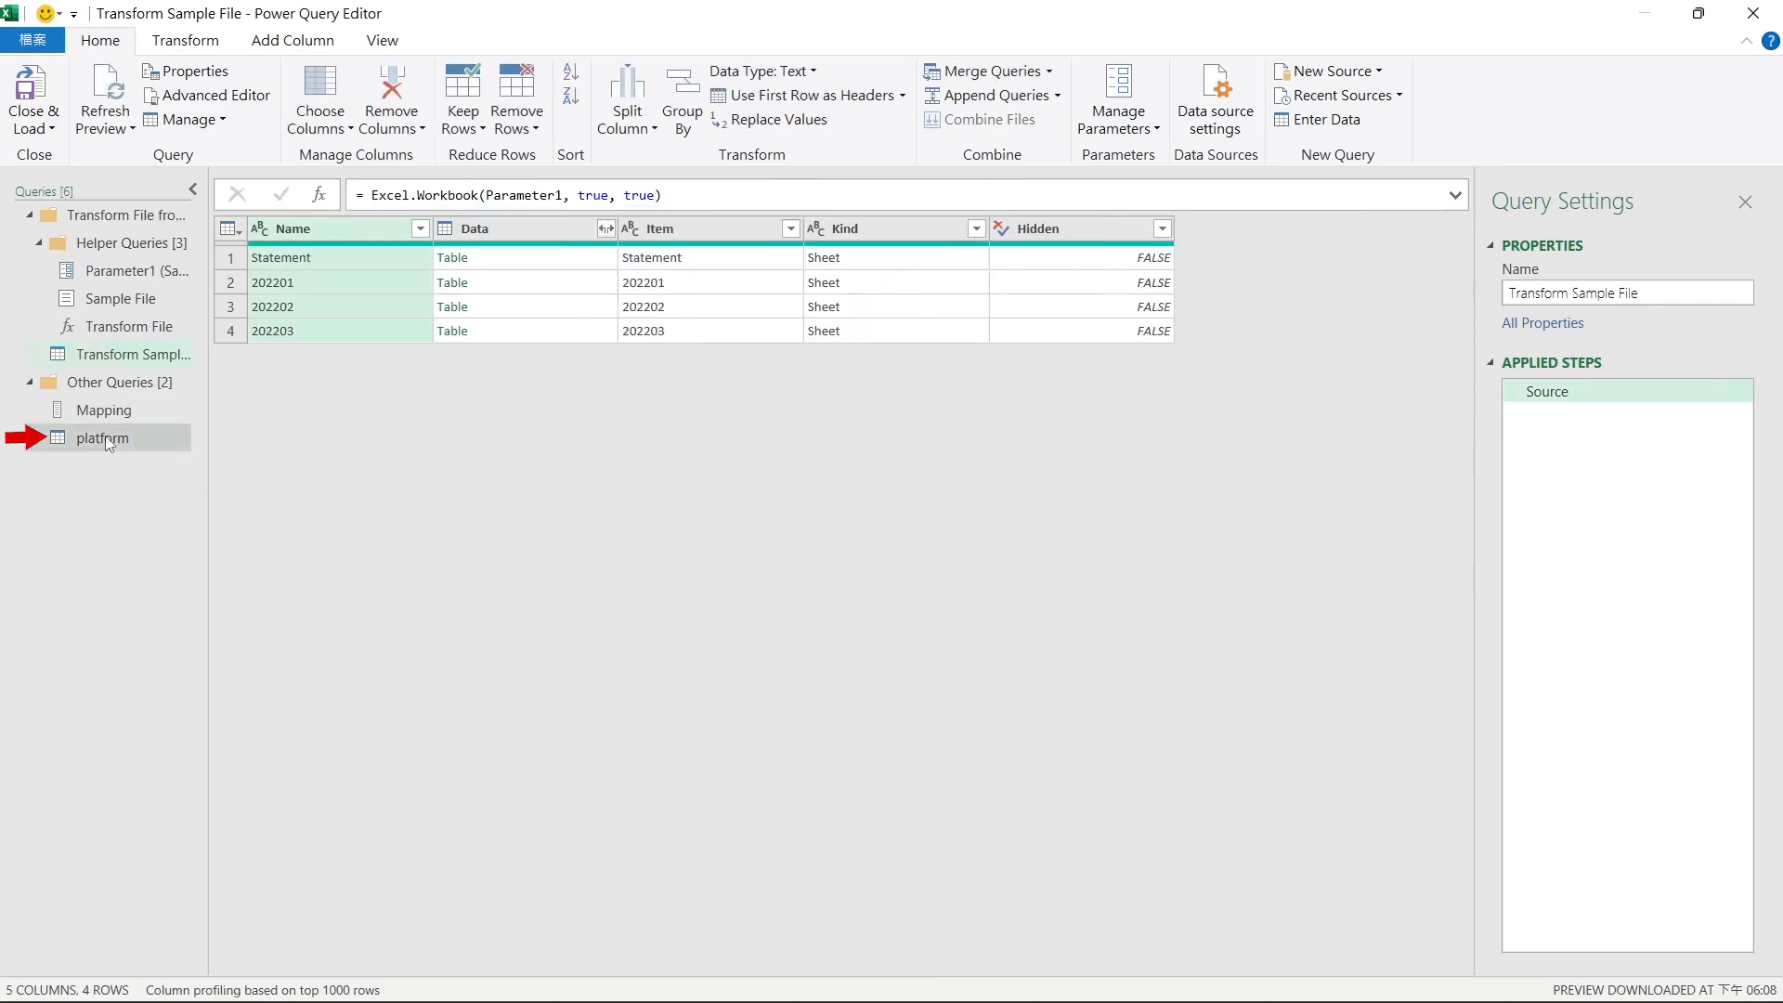
- Return to the platform query and check the headers of the nested Data tables for both platforms
click(104, 438)
click(743, 571)
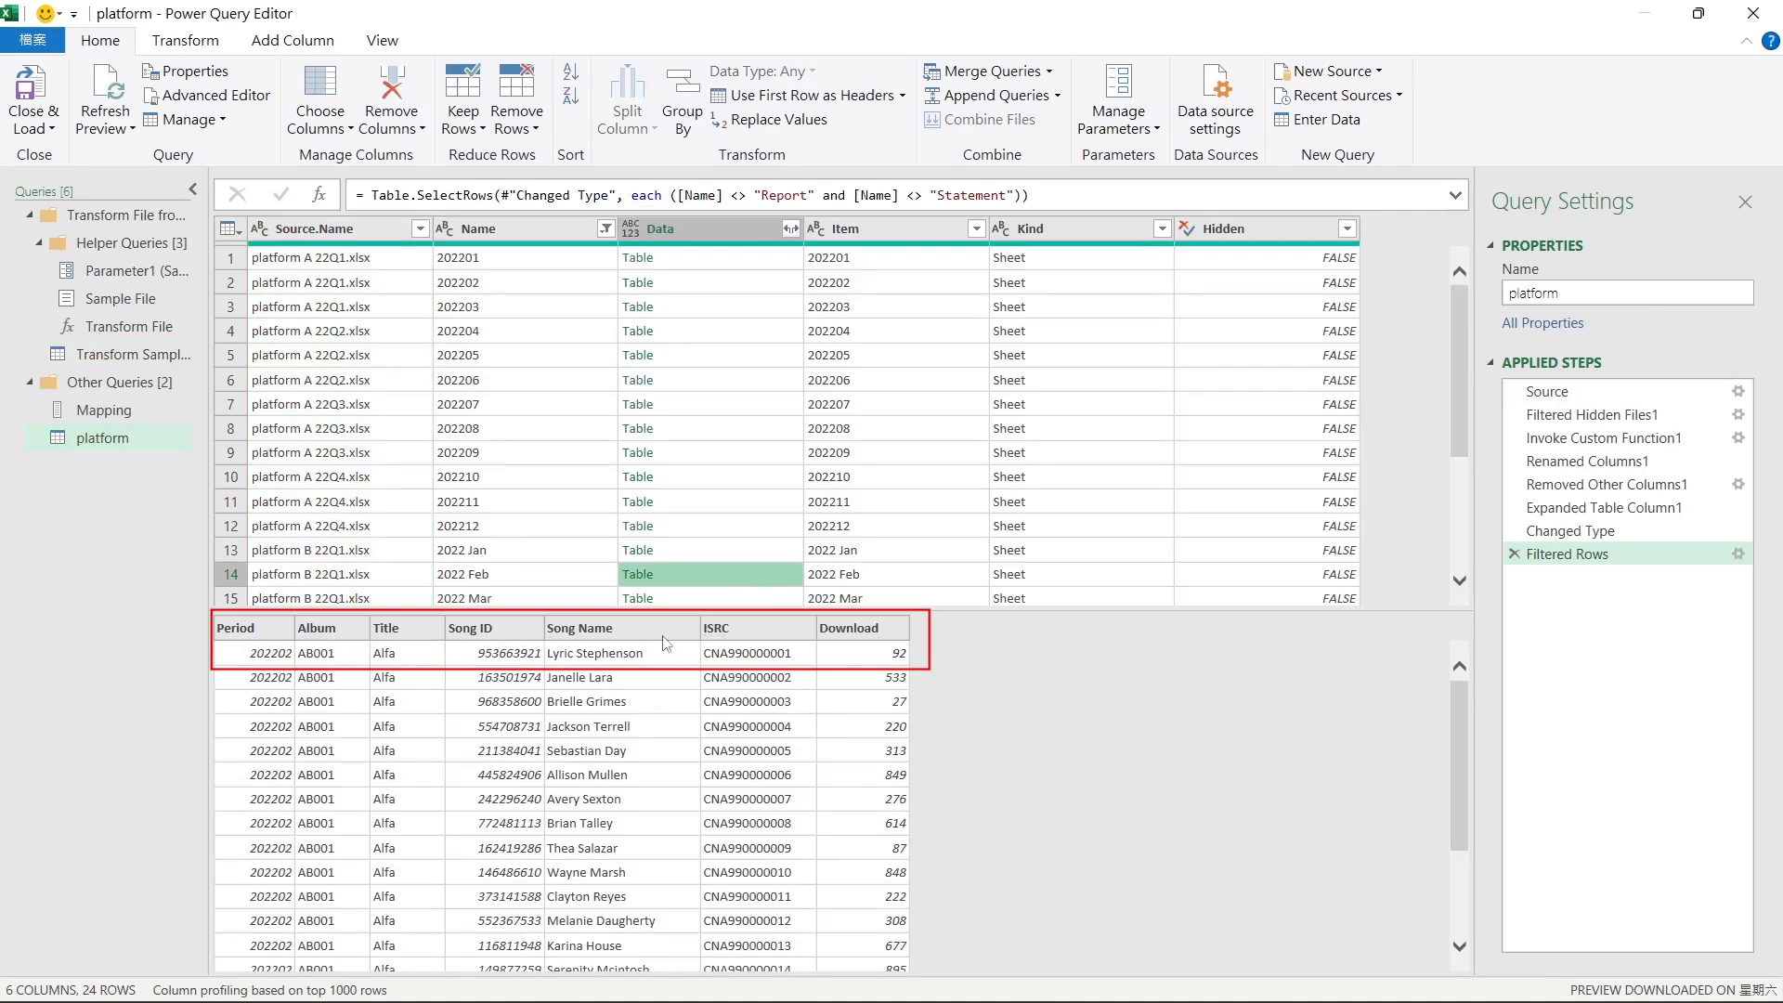
click(705, 506)
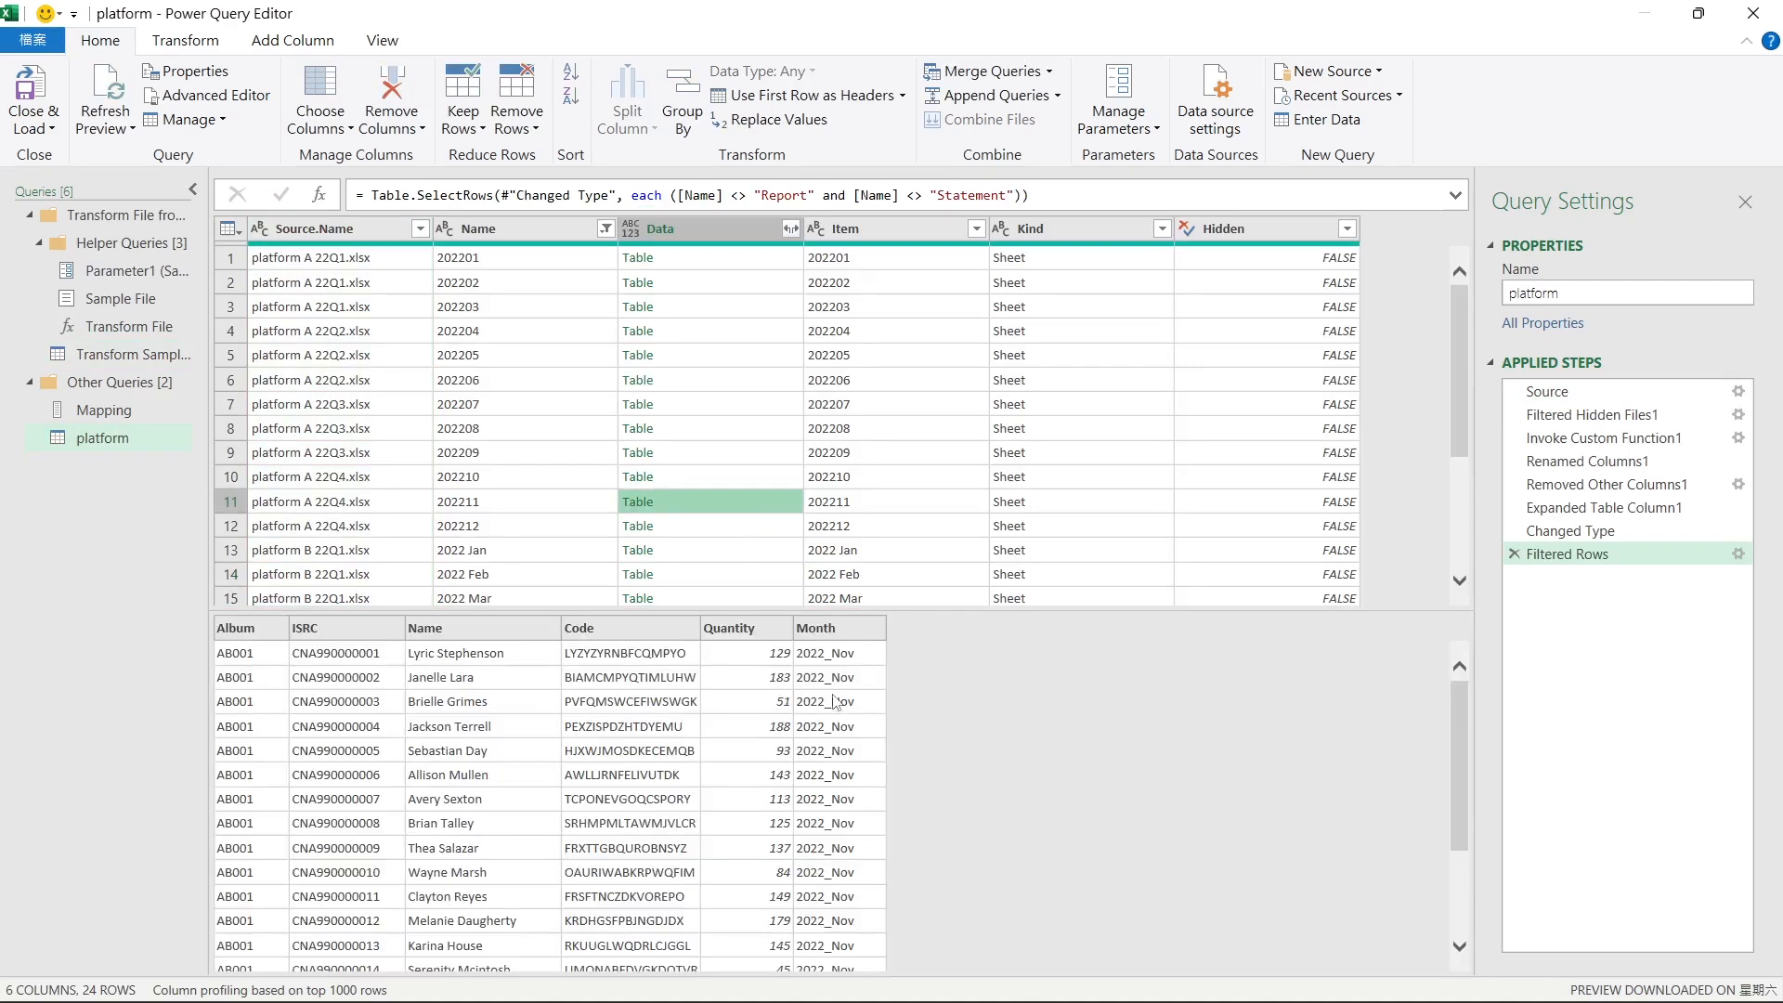
scroll(833, 698, down, 2)
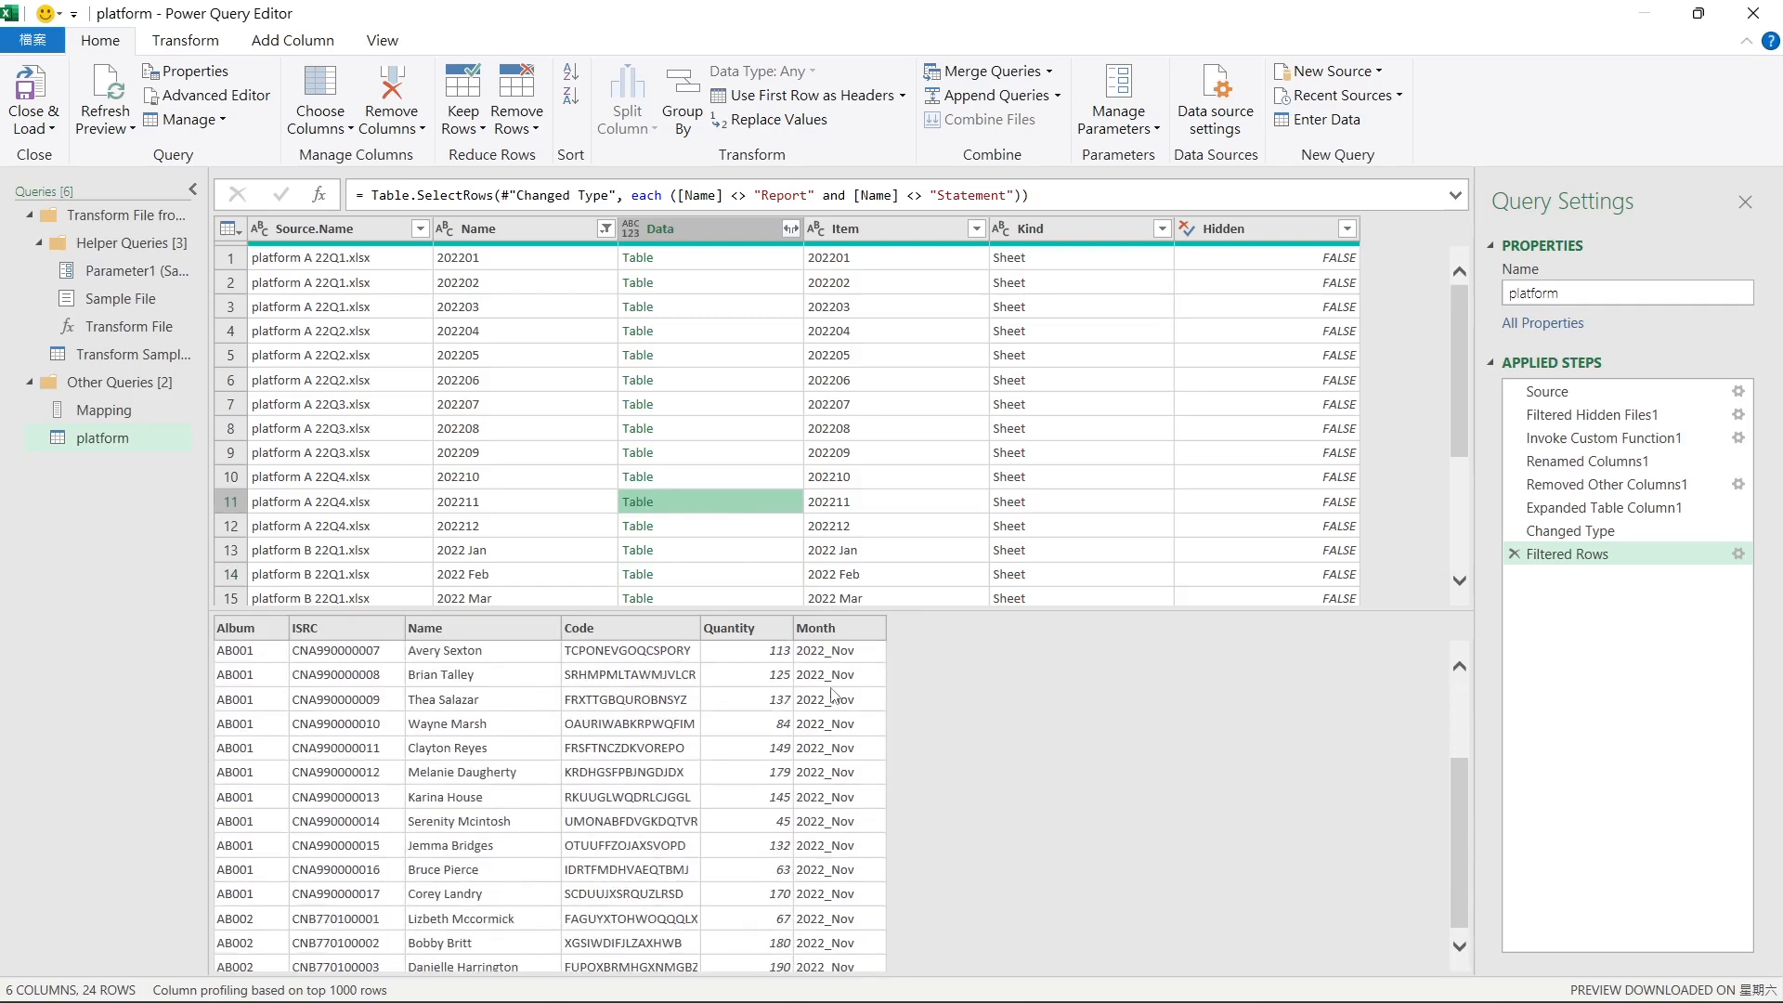
click(743, 281)
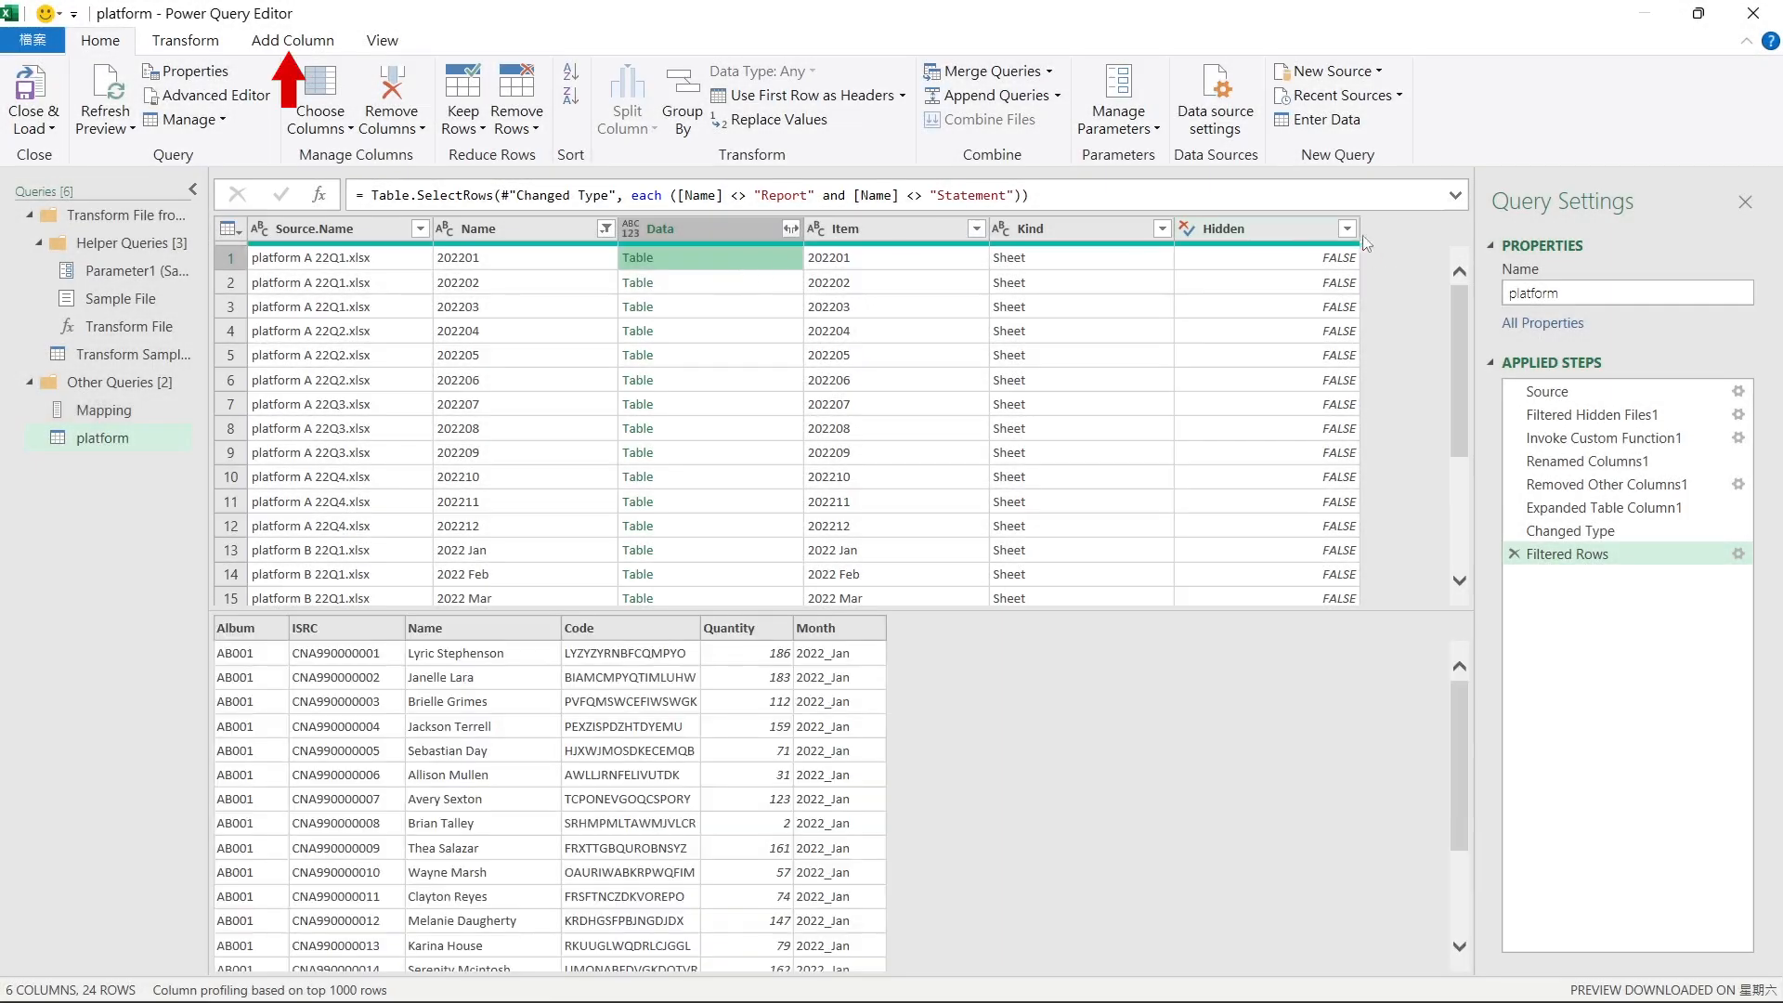
- Start a custom column in the platform query and name it Rename
click(292, 40)
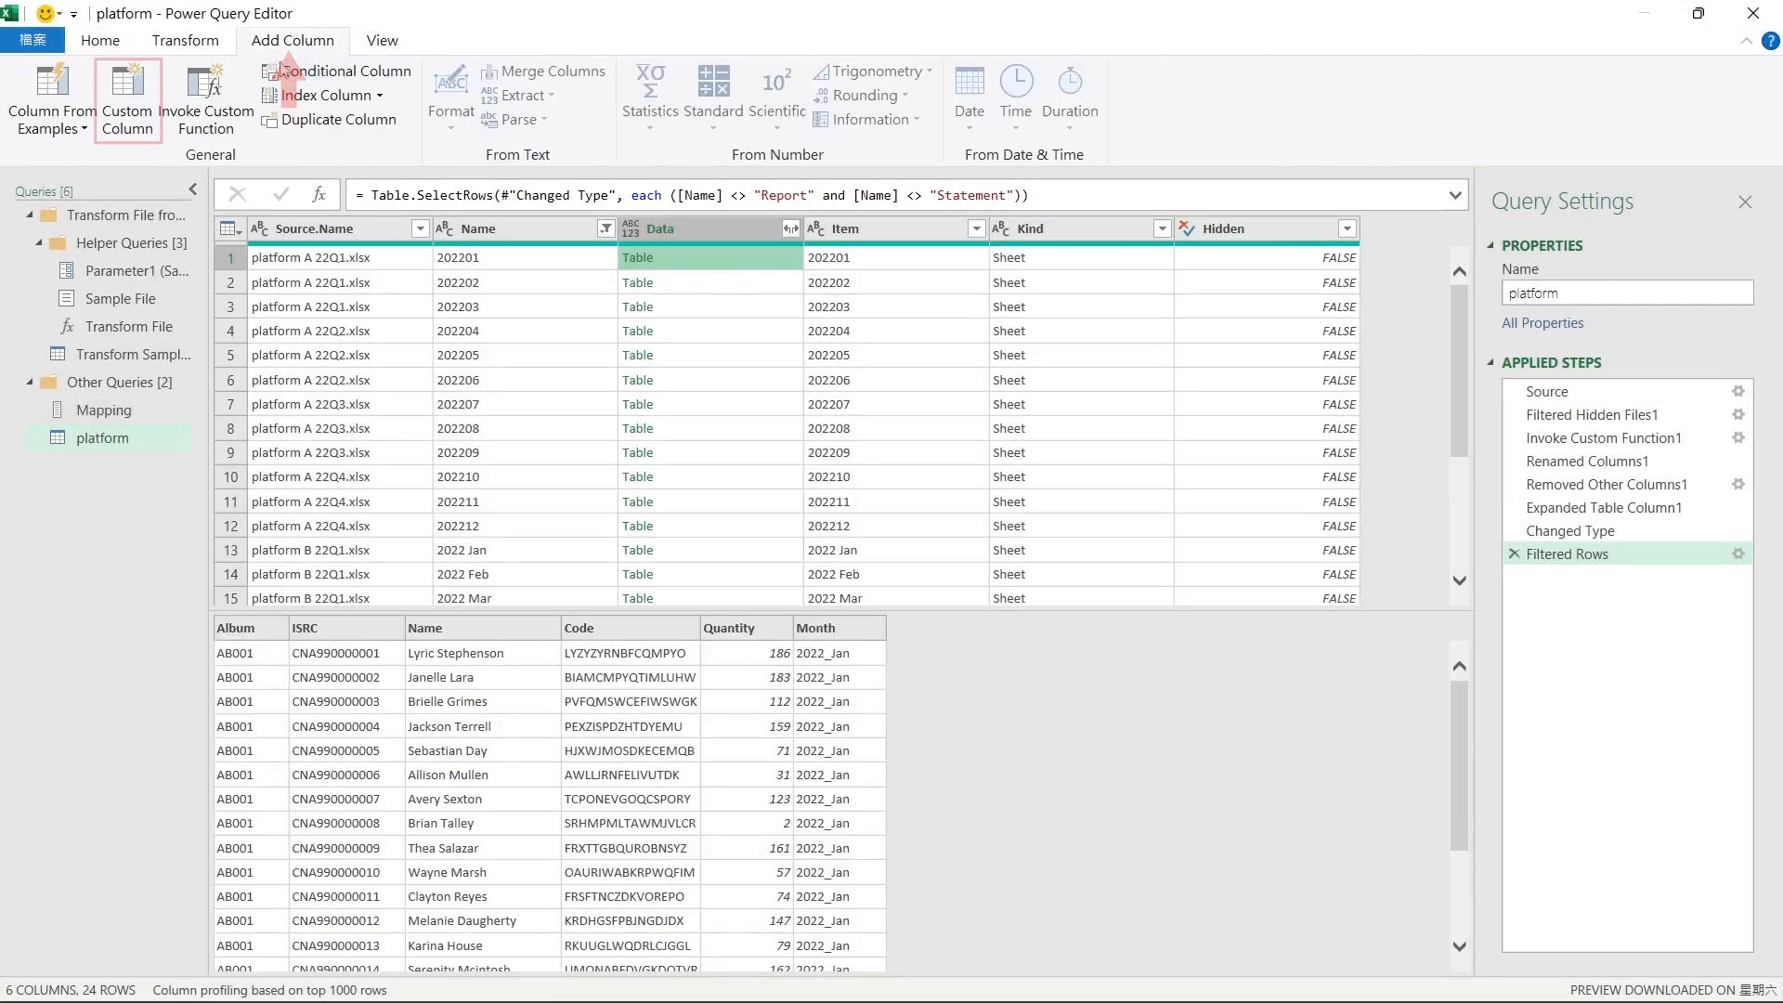
click(136, 86)
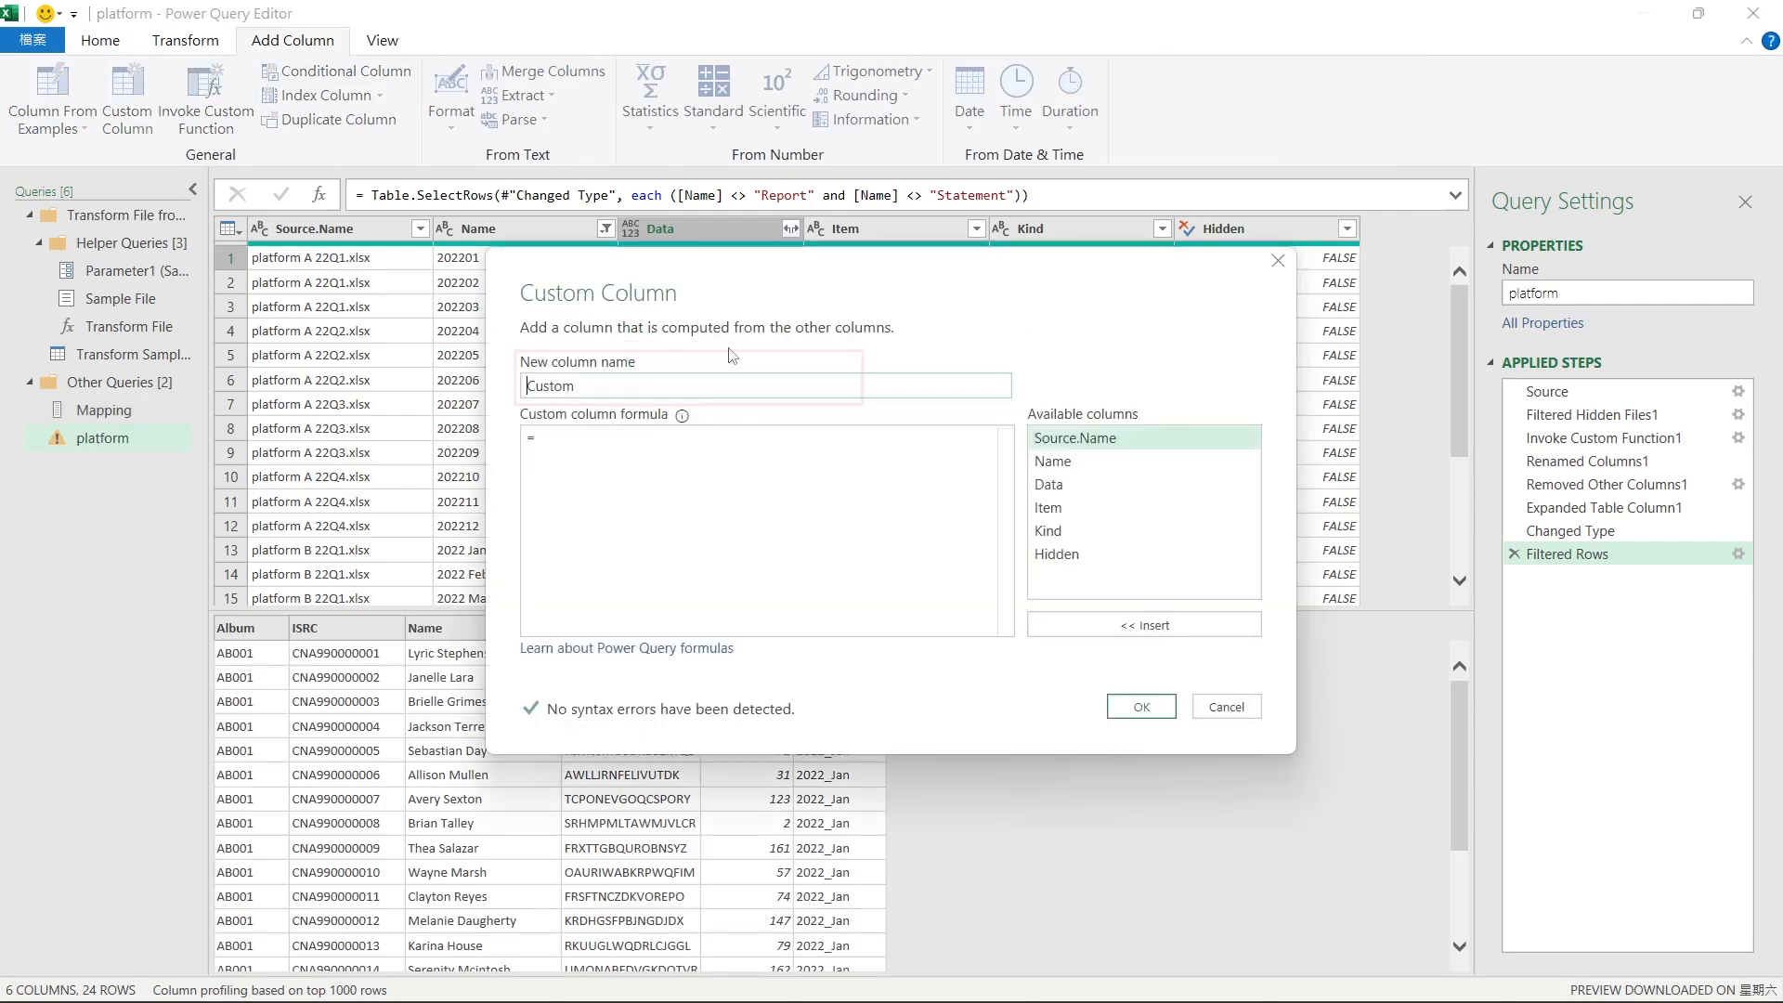
key(ctrl+a)
key(BackSpace)
text(Re)
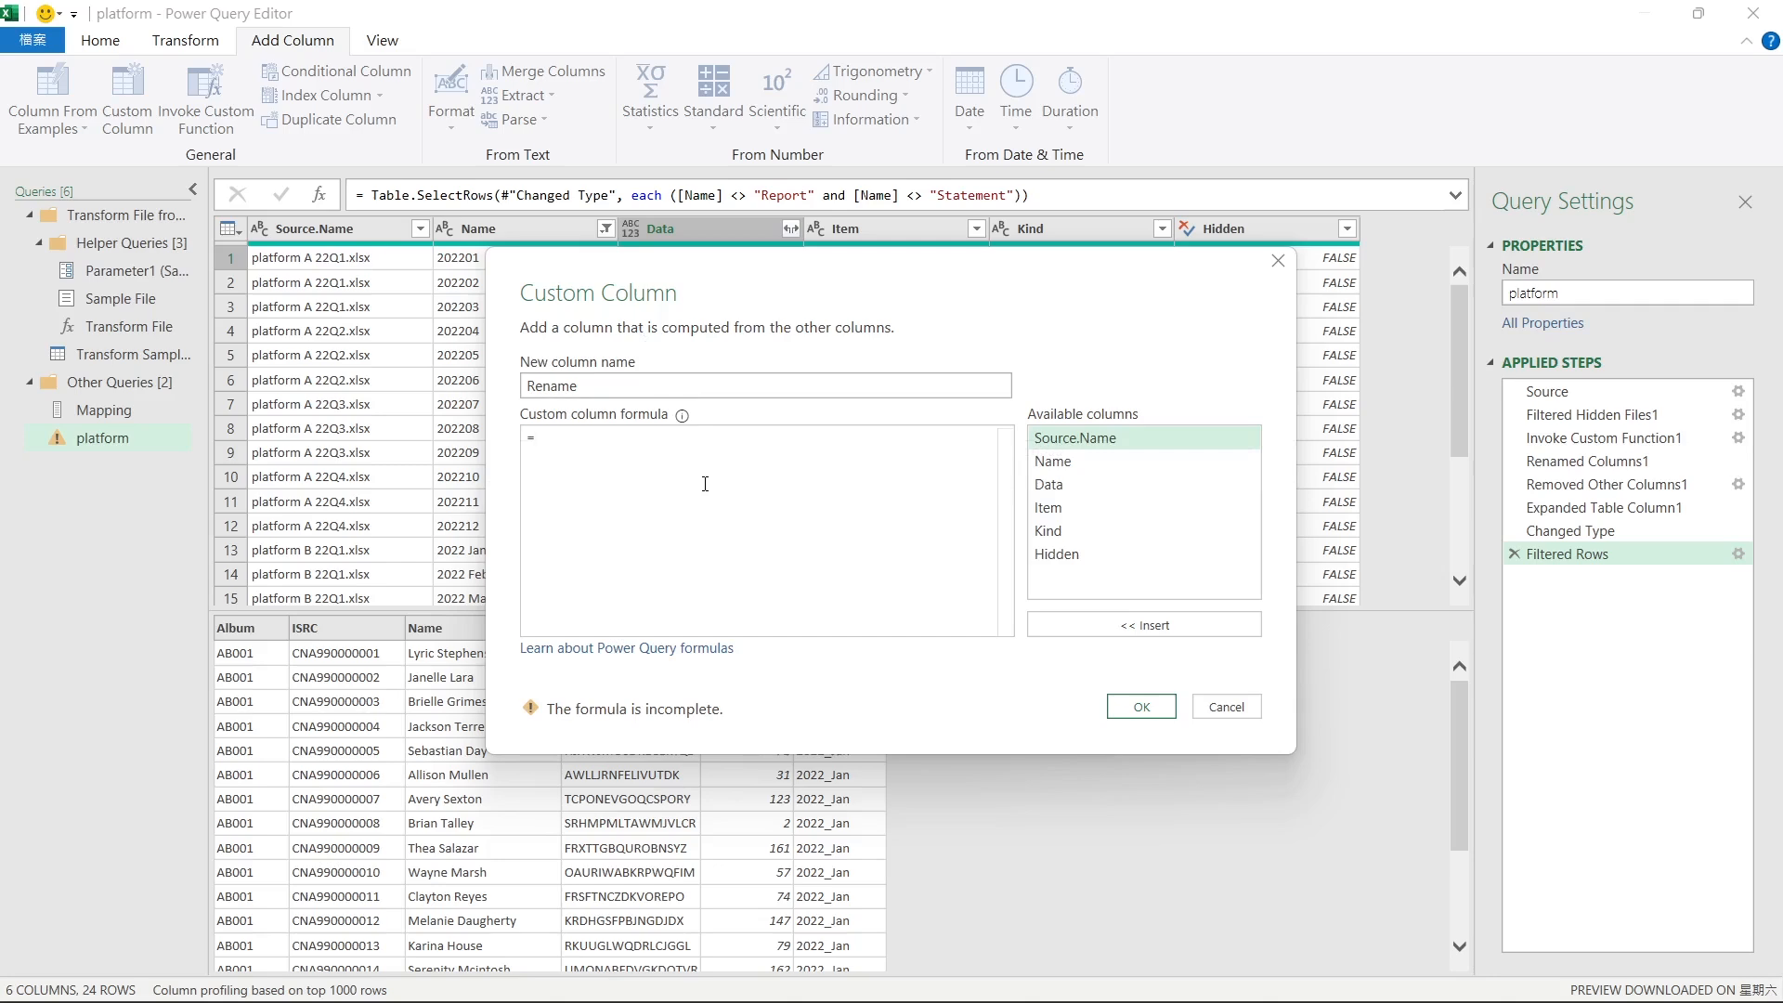
- Set the custom column's formula to Table.RenameColumns([Data],Mapping) and create the column
click(705, 483)
text(Table)
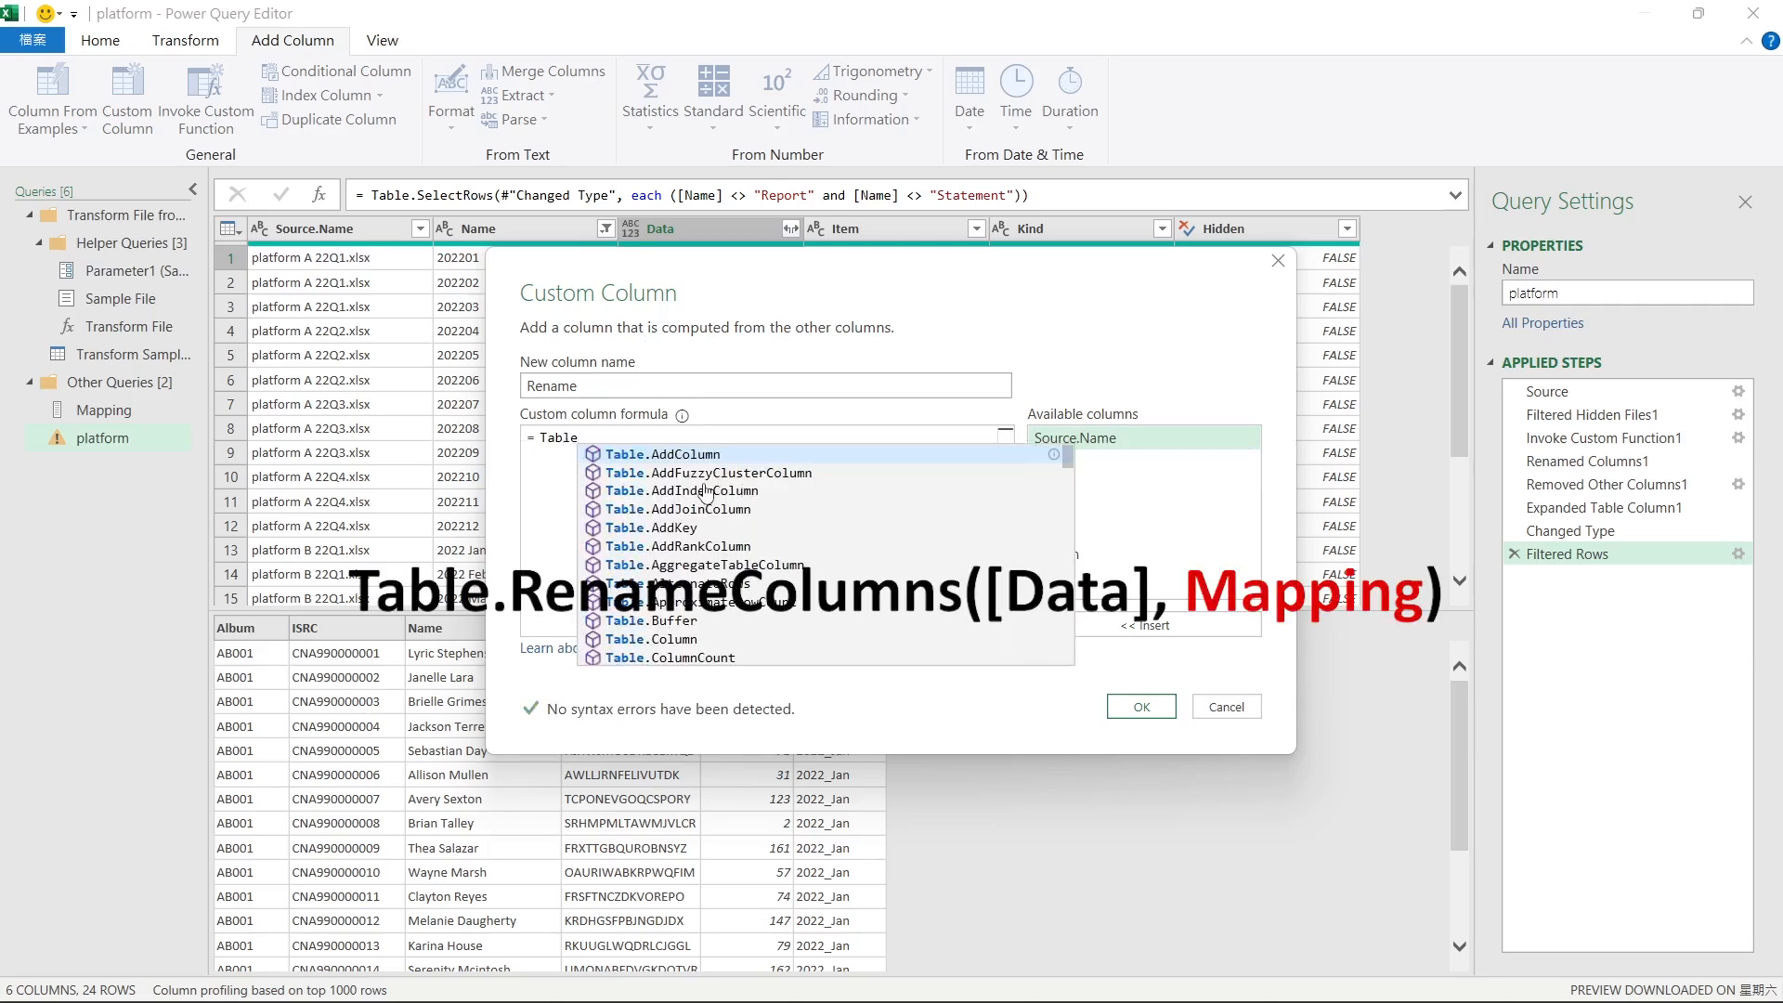
text(.Re)
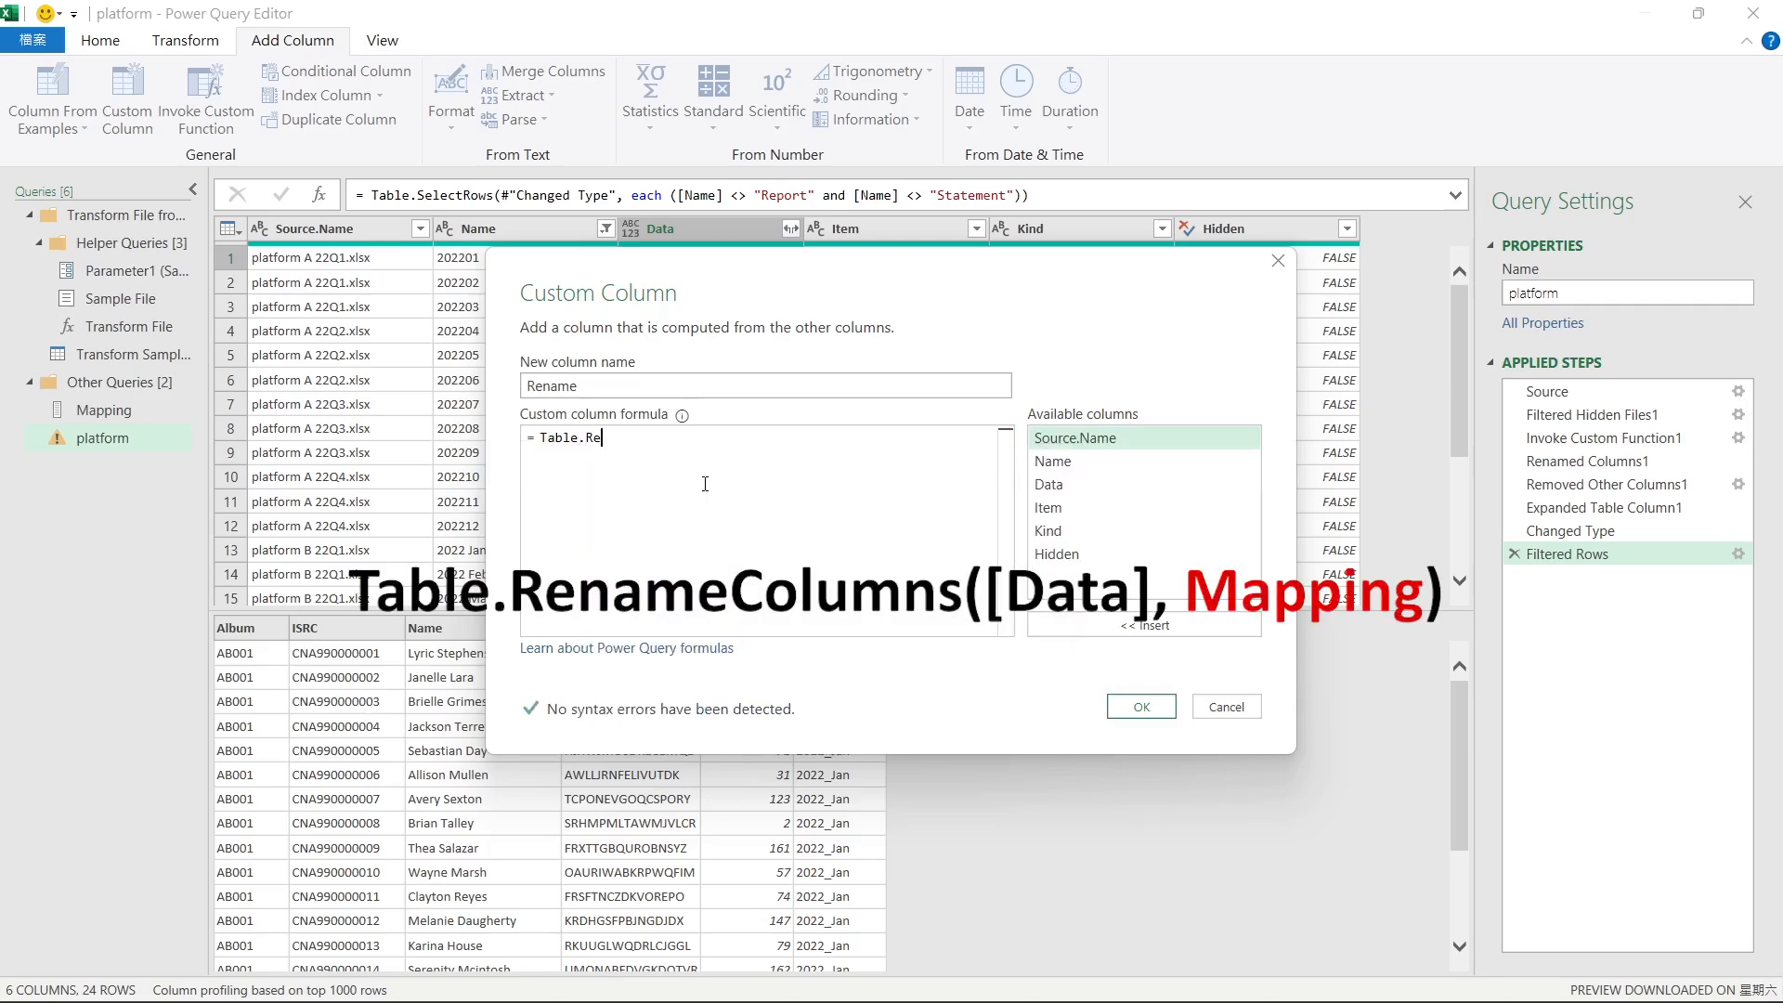
text(name)
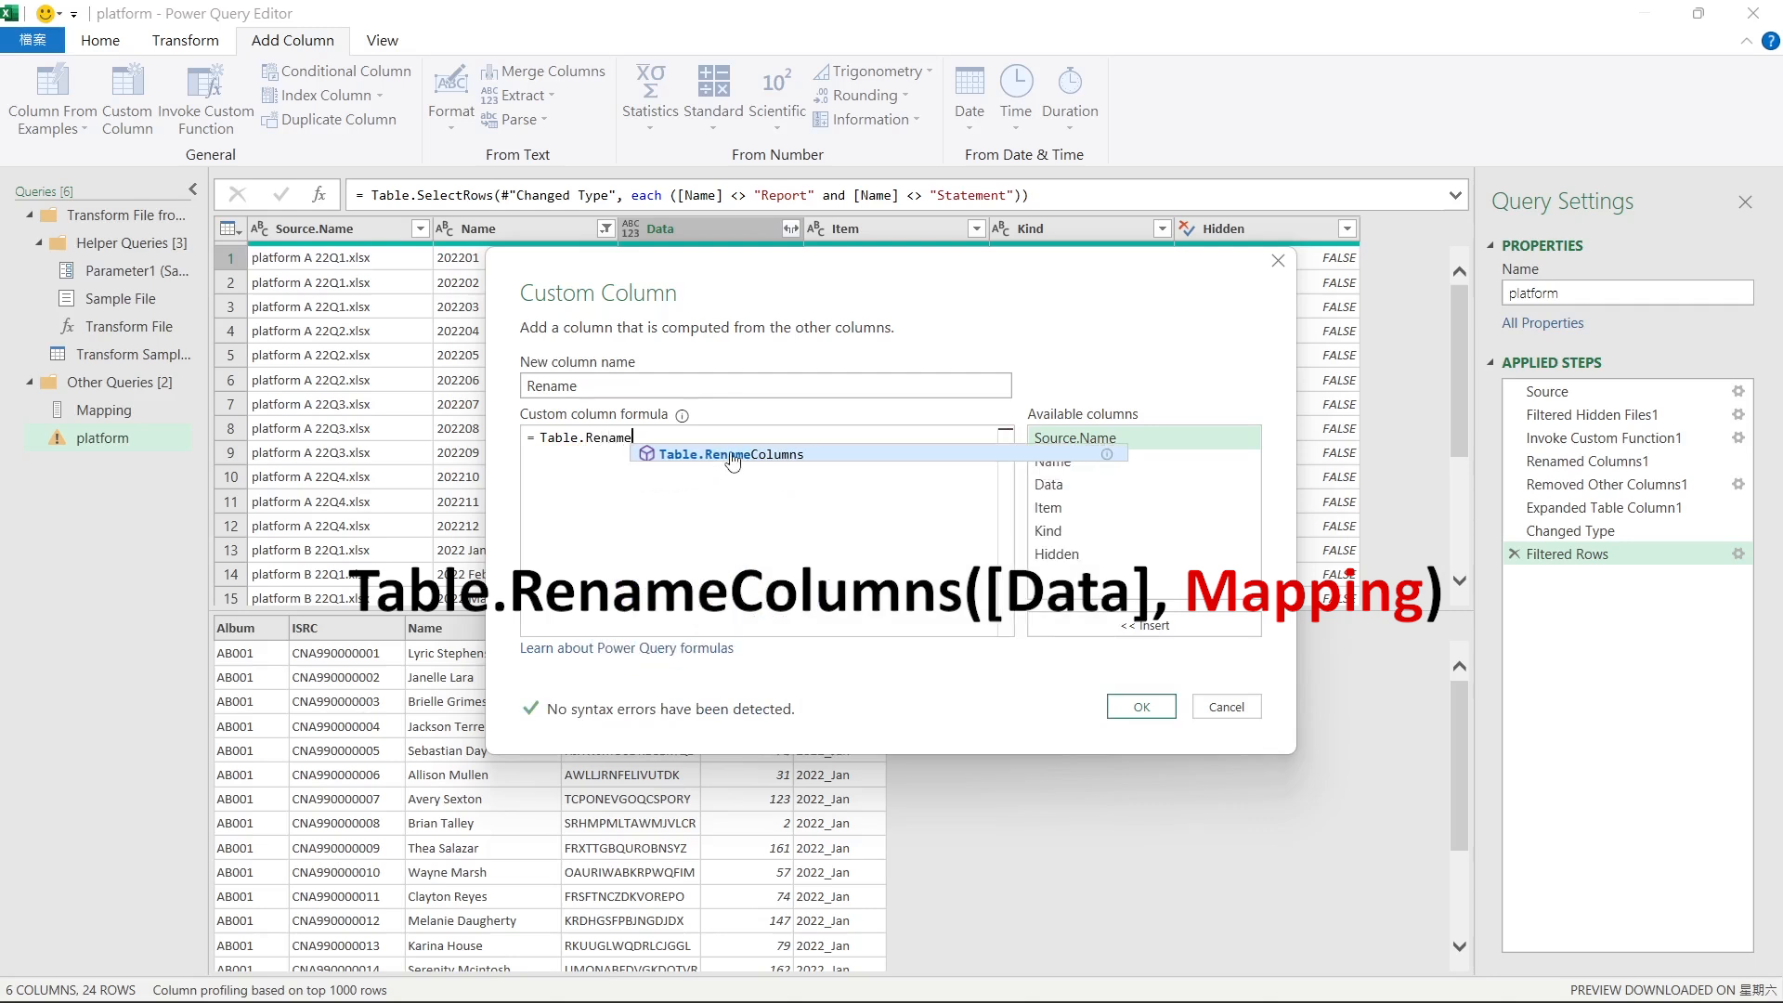
click(732, 452)
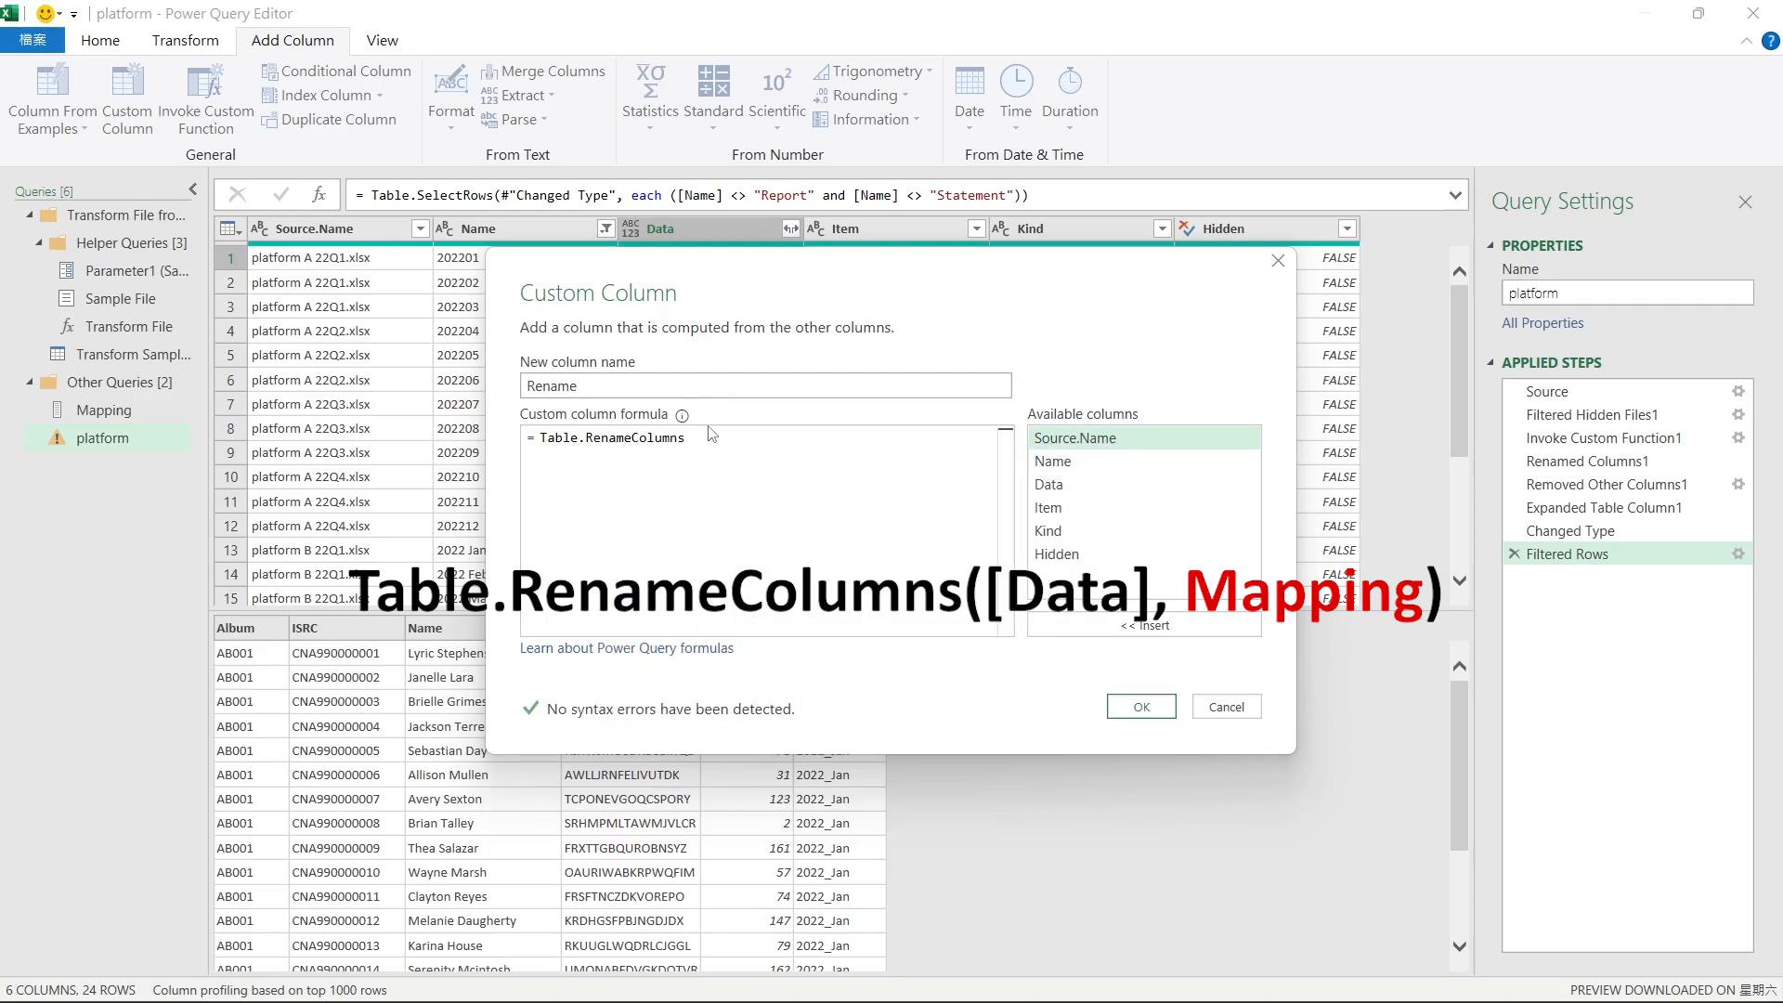
text(()
drag(857, 274, 847, 296)
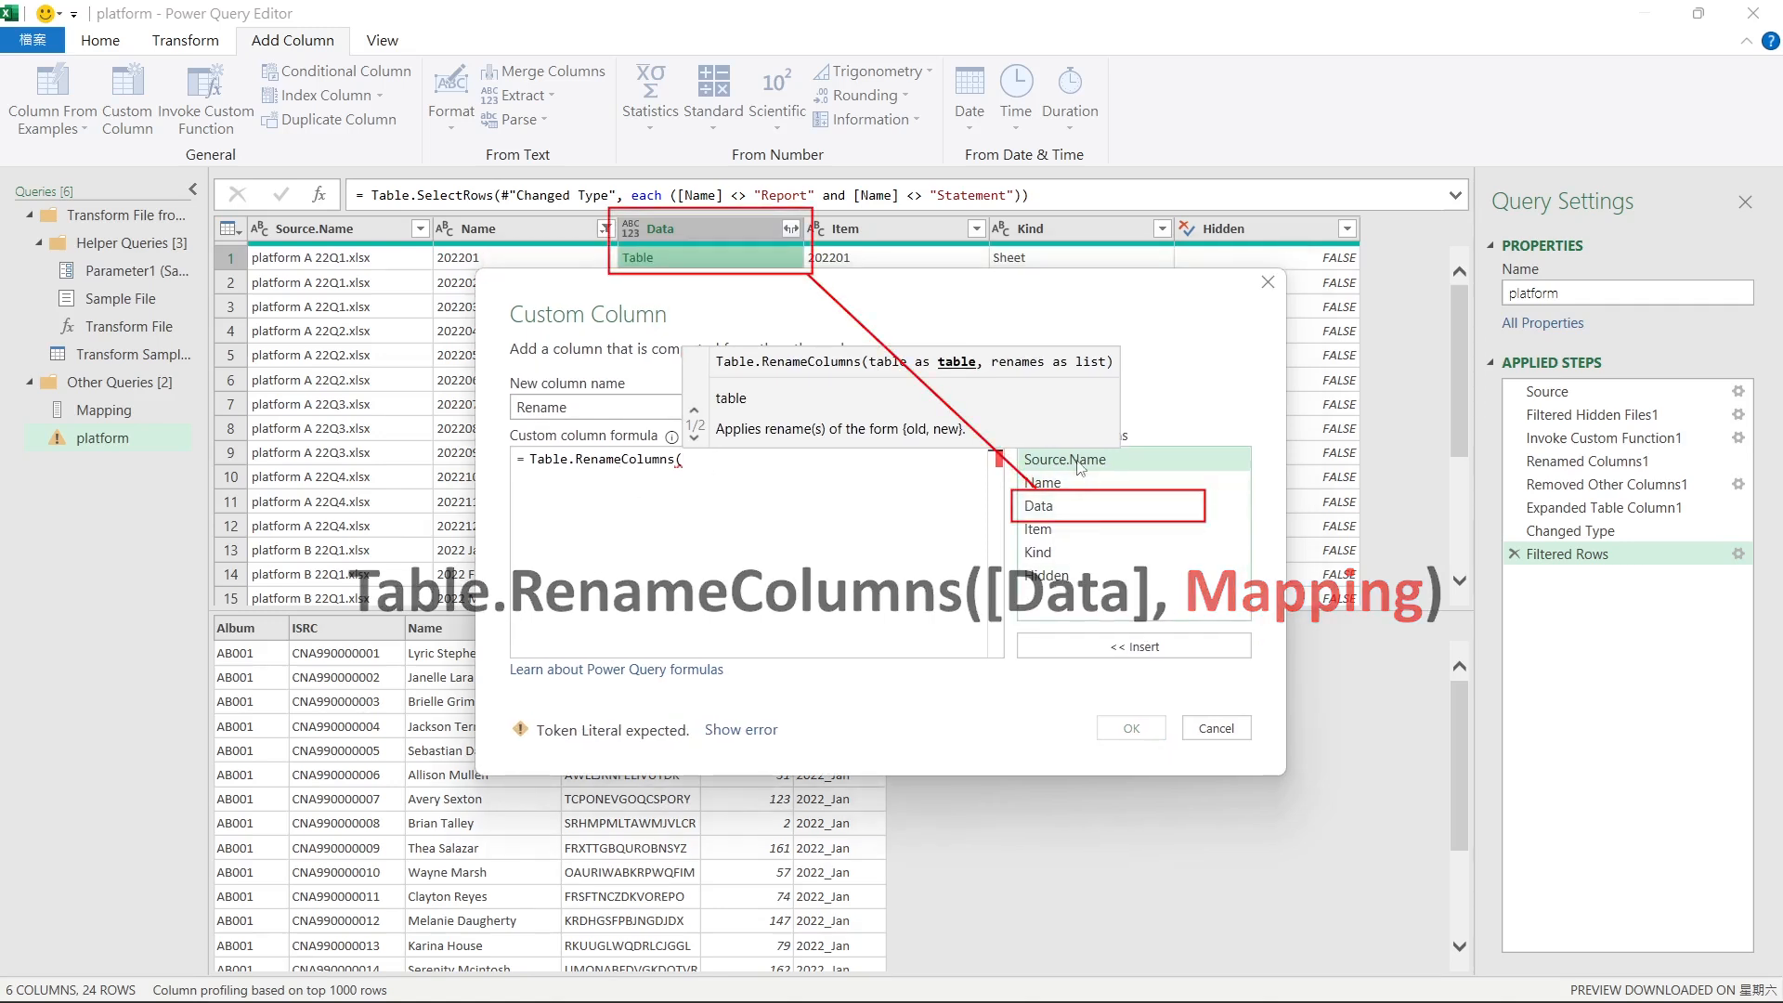
click(1051, 506)
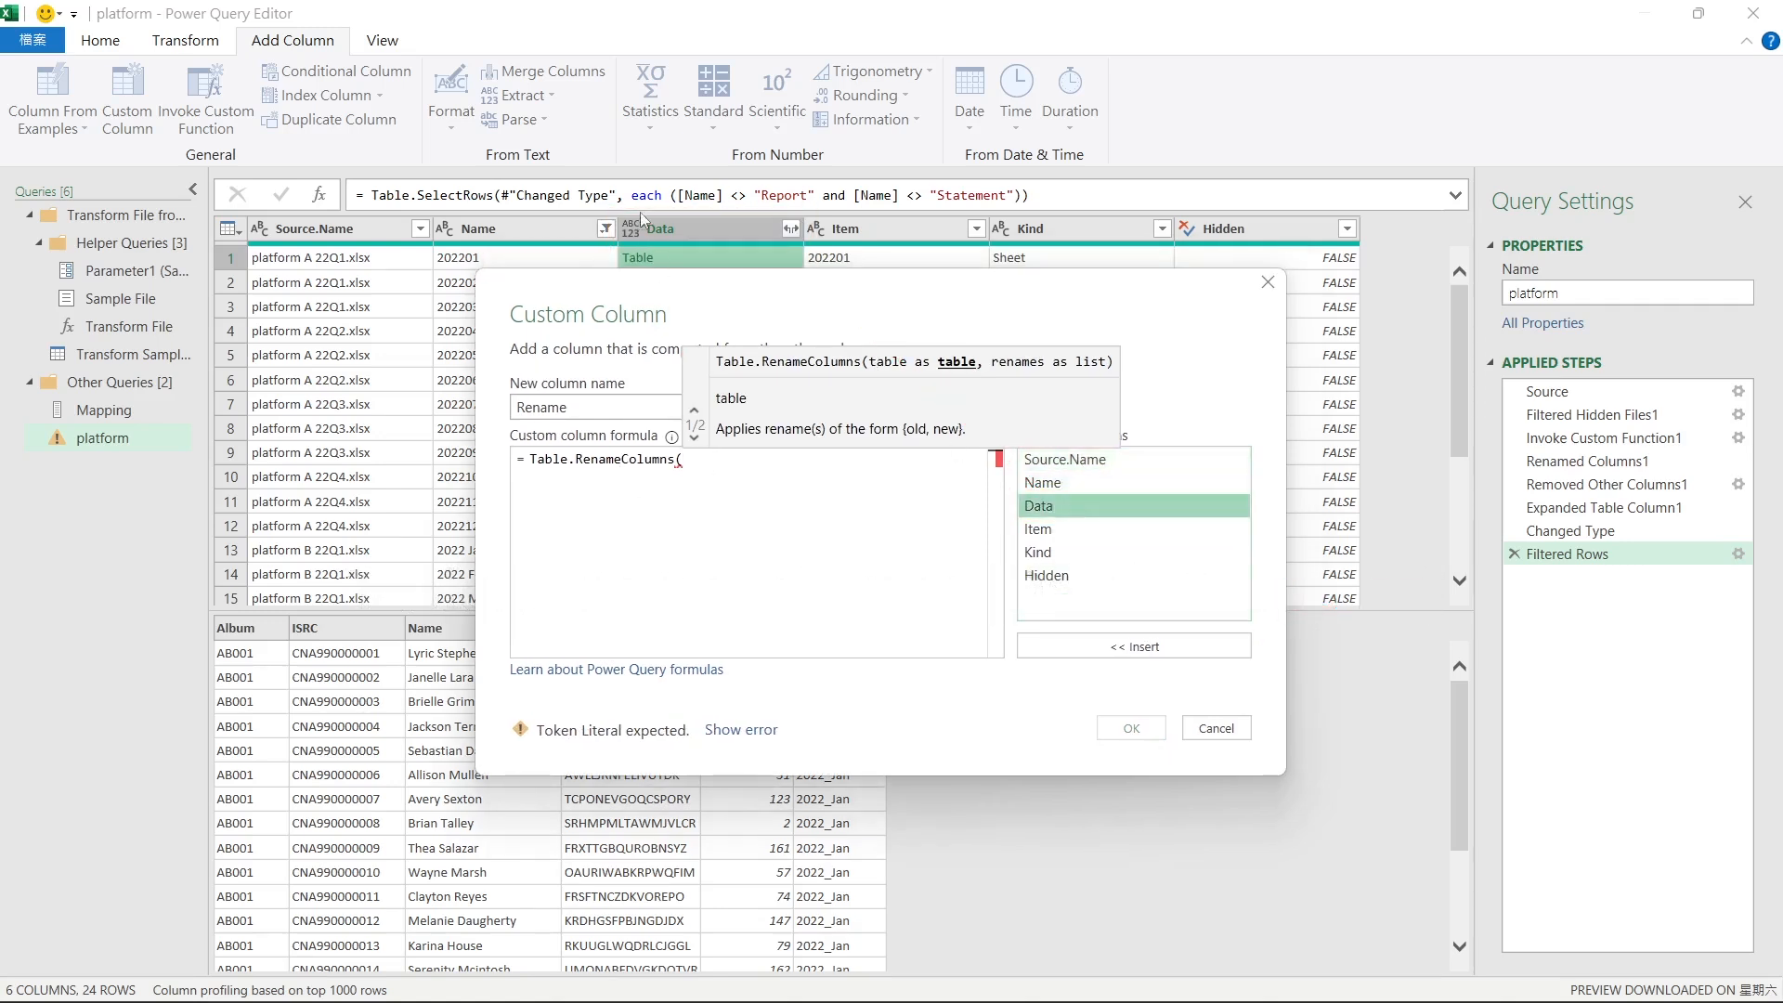
double_click(1050, 506)
text(,Mapping)
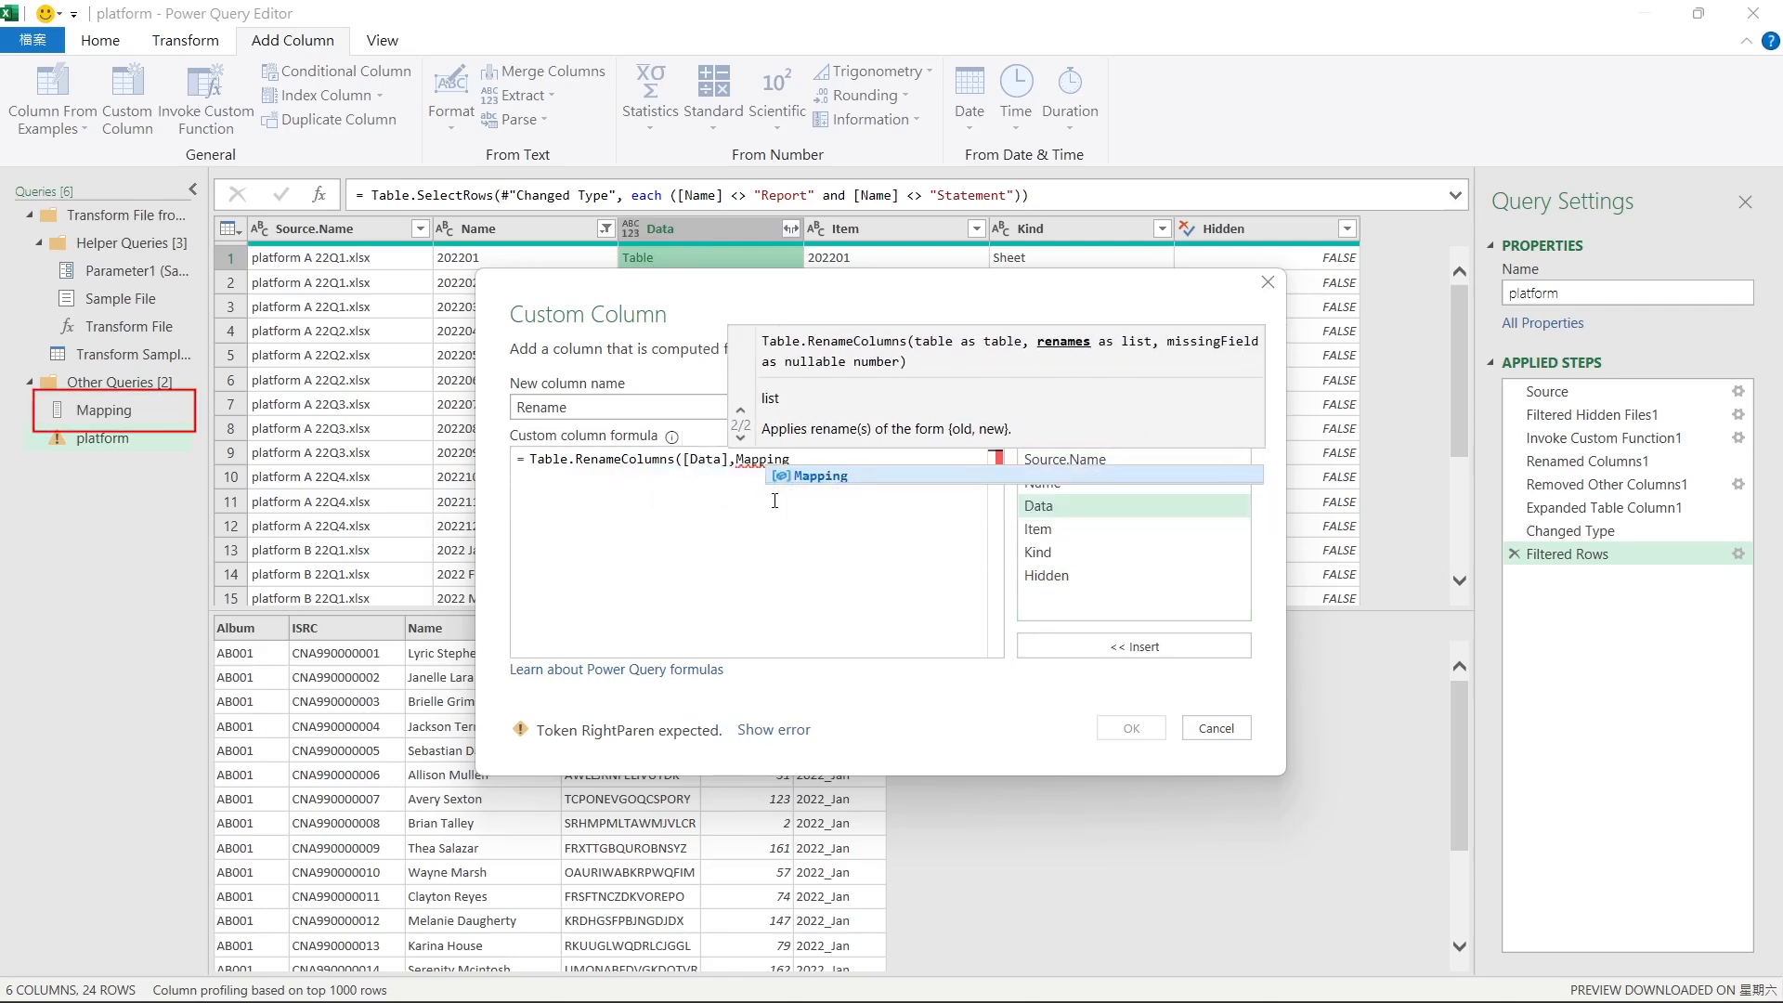
text())
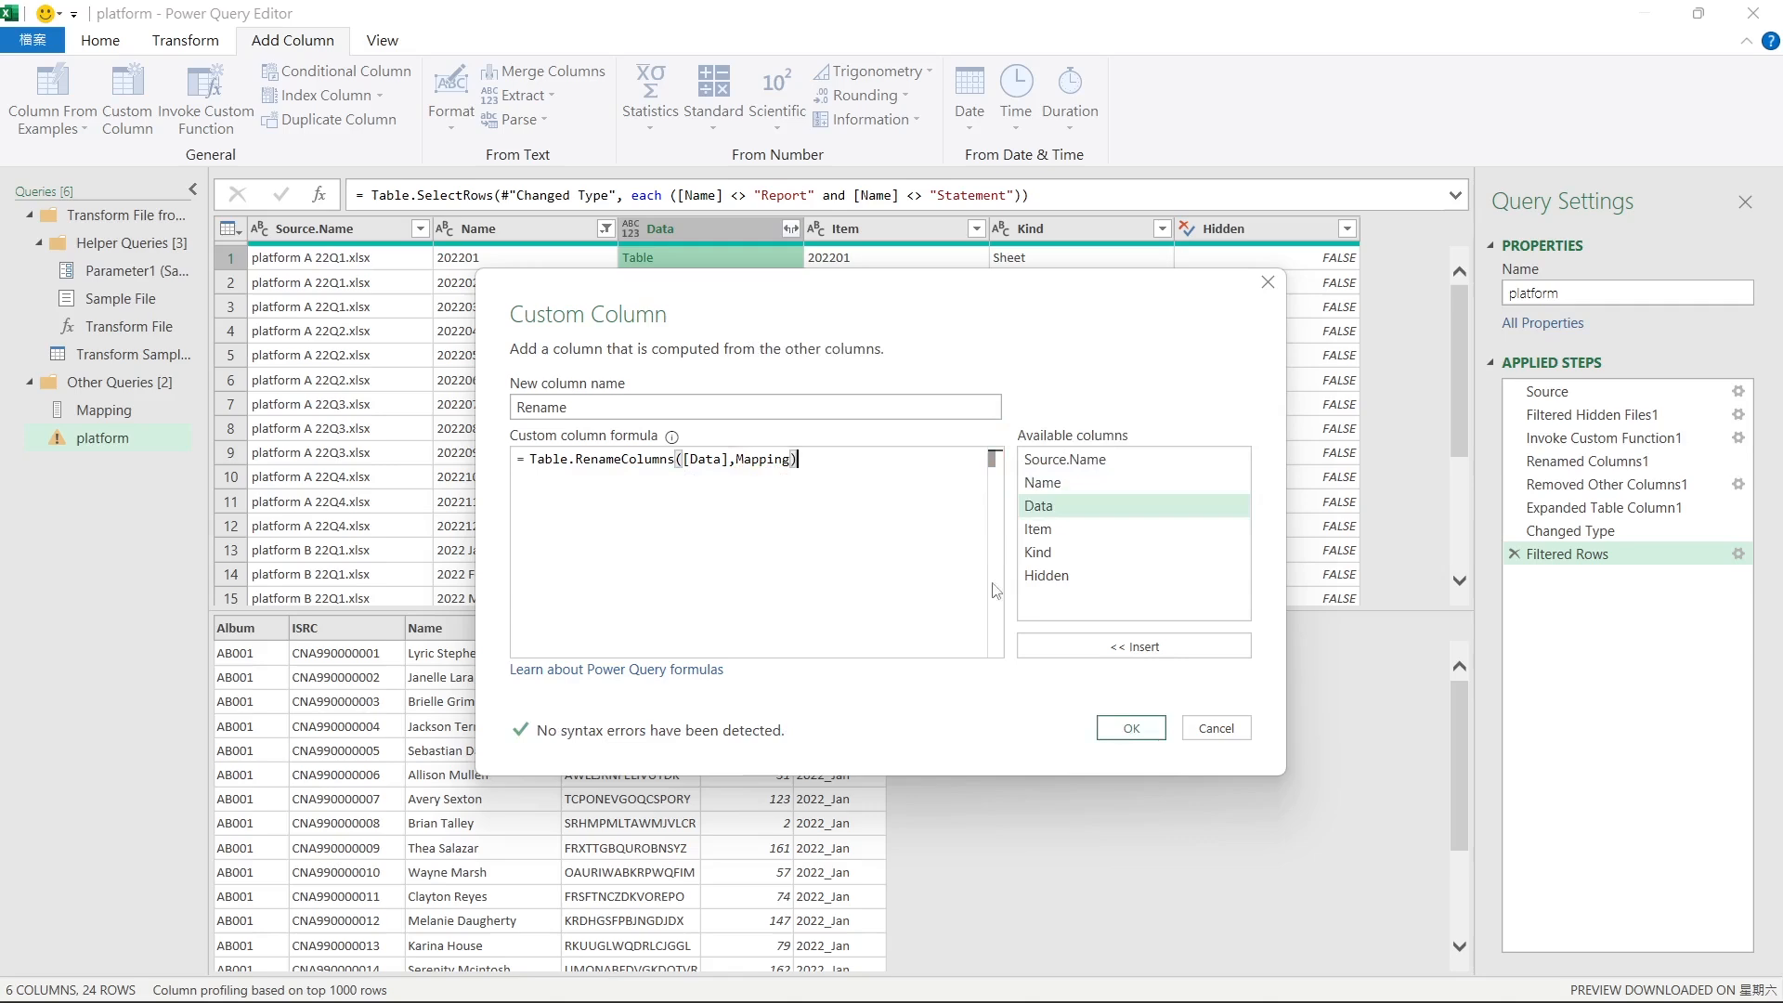
click(1129, 728)
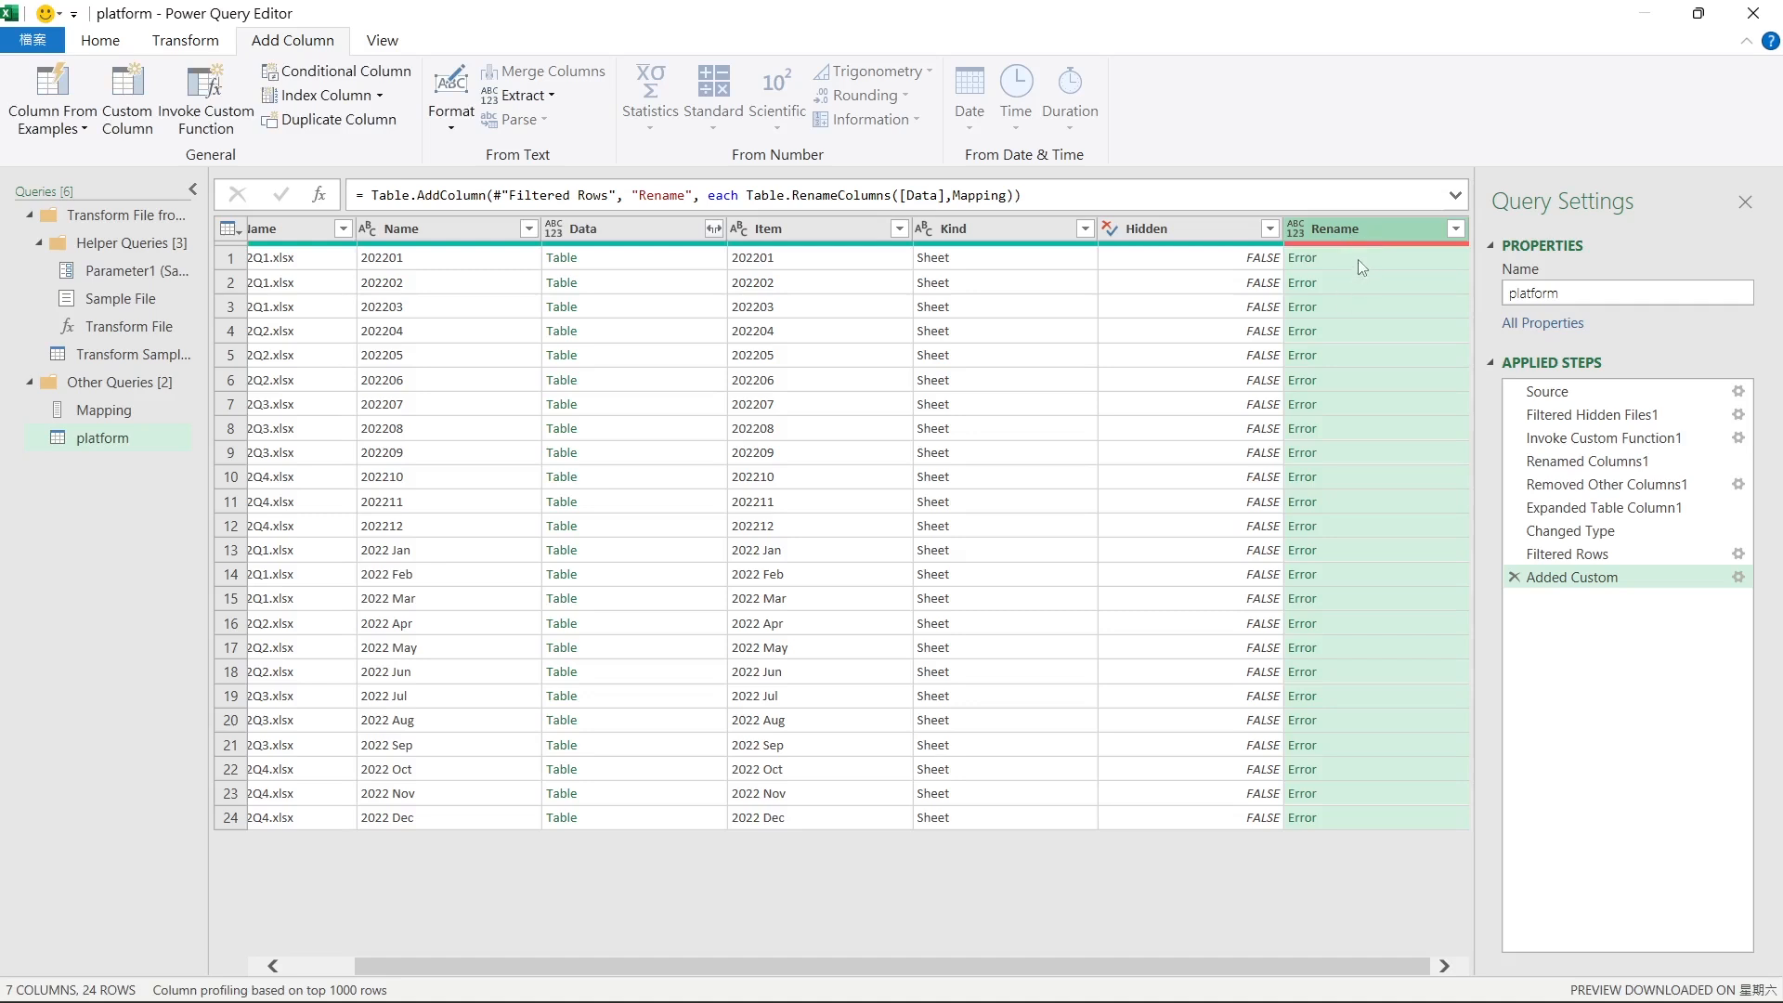
- Examine the error details of several Rename column cells for both platform A and platform B rows
click(1358, 259)
double_click(478, 632)
drag(263, 633, 648, 648)
double_click(477, 633)
click(1390, 355)
scroll(1389, 354, down, 3)
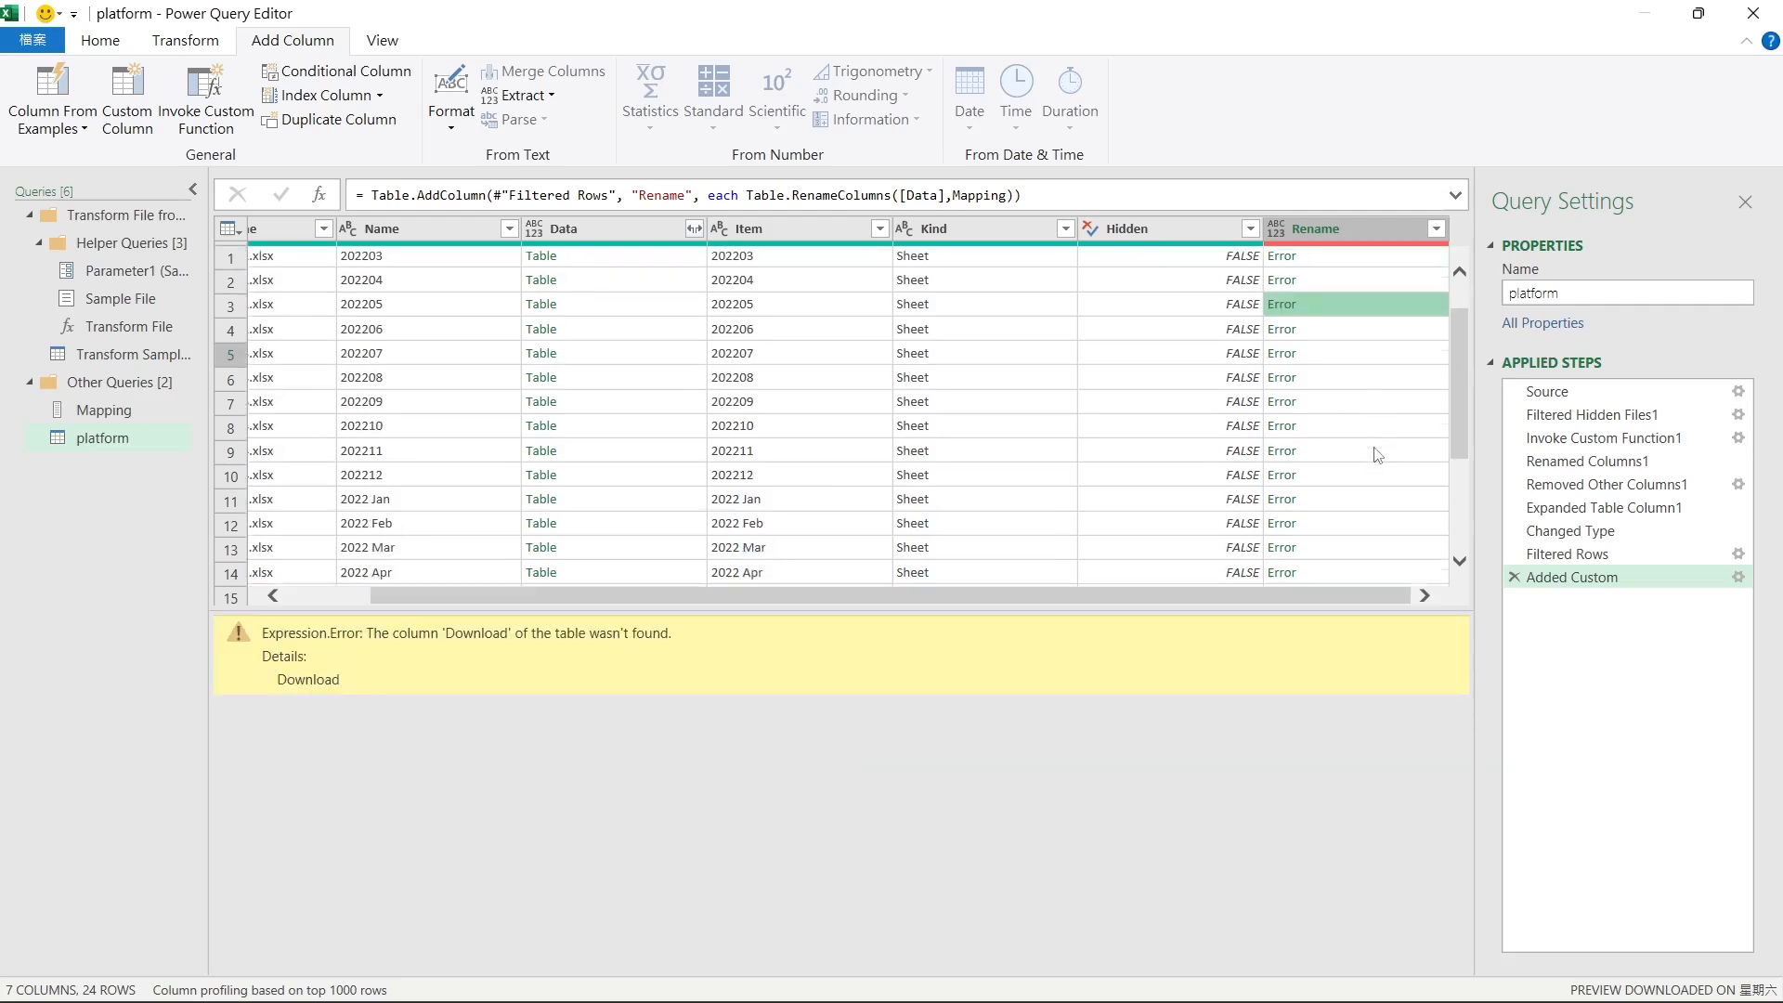
click(1359, 467)
double_click(459, 633)
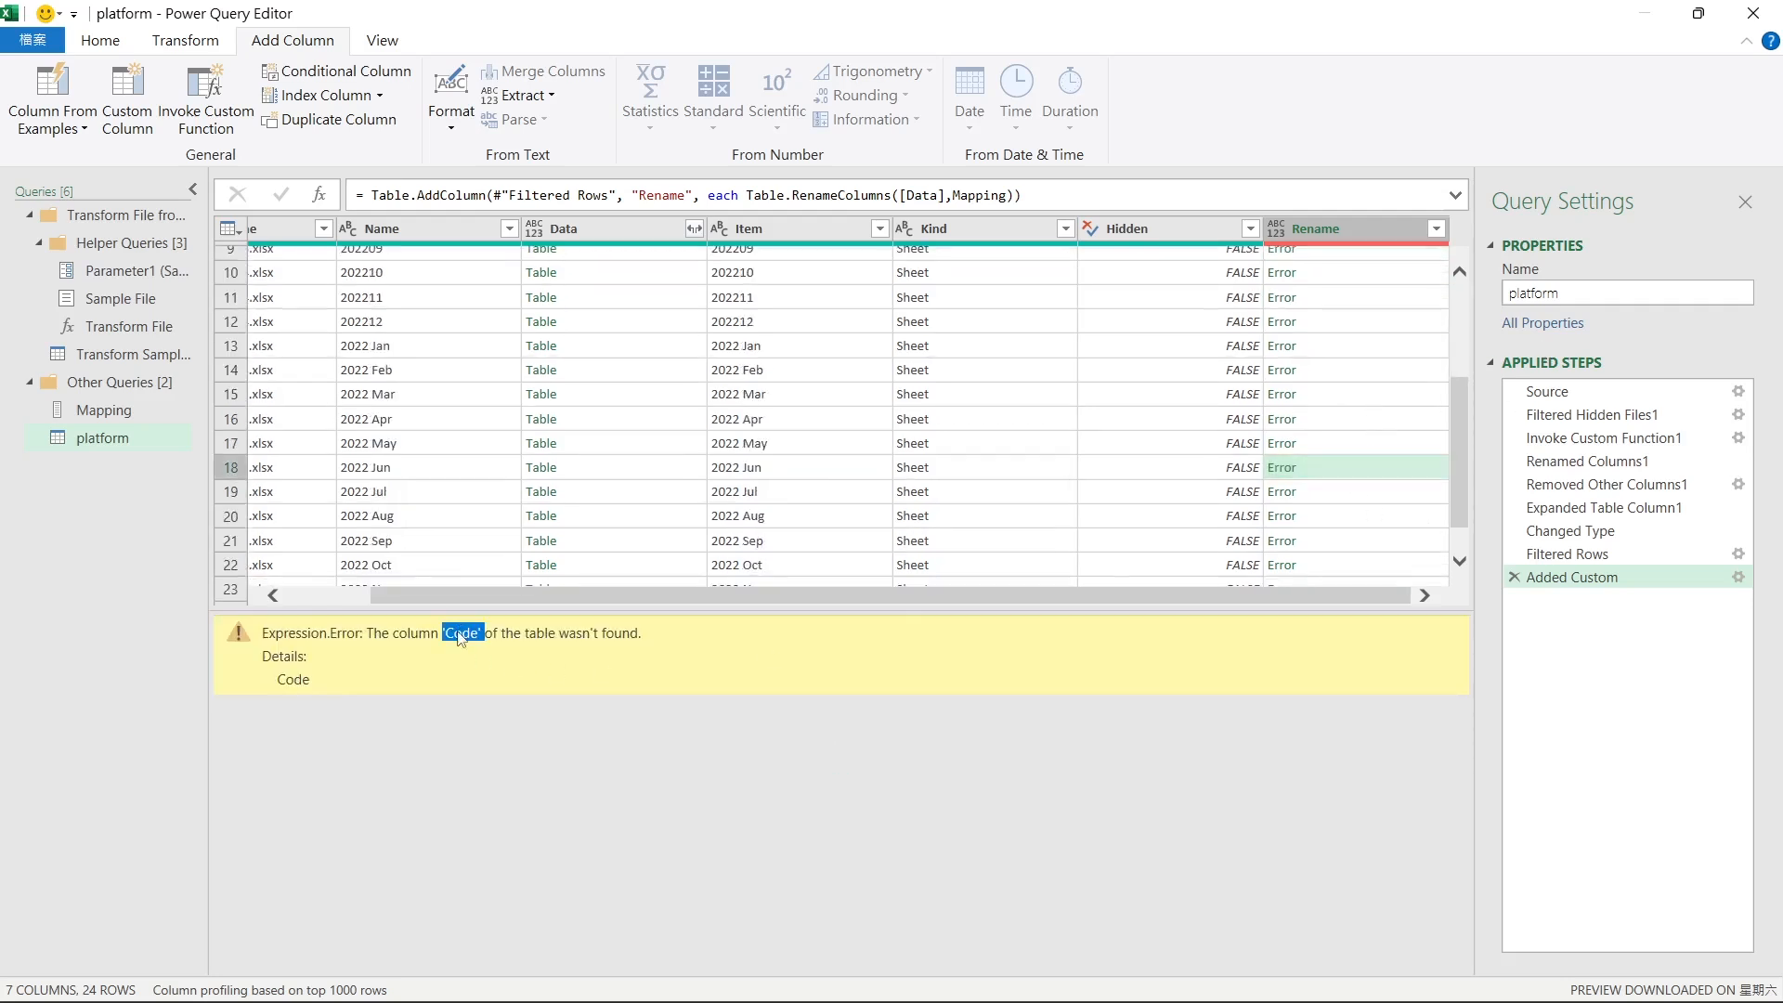
drag(399, 635, 476, 604)
- Add MissingField.Ignore as the third argument of Table.RenameColumns in the Rename column's formula
drag(1455, 416, 1473, 269)
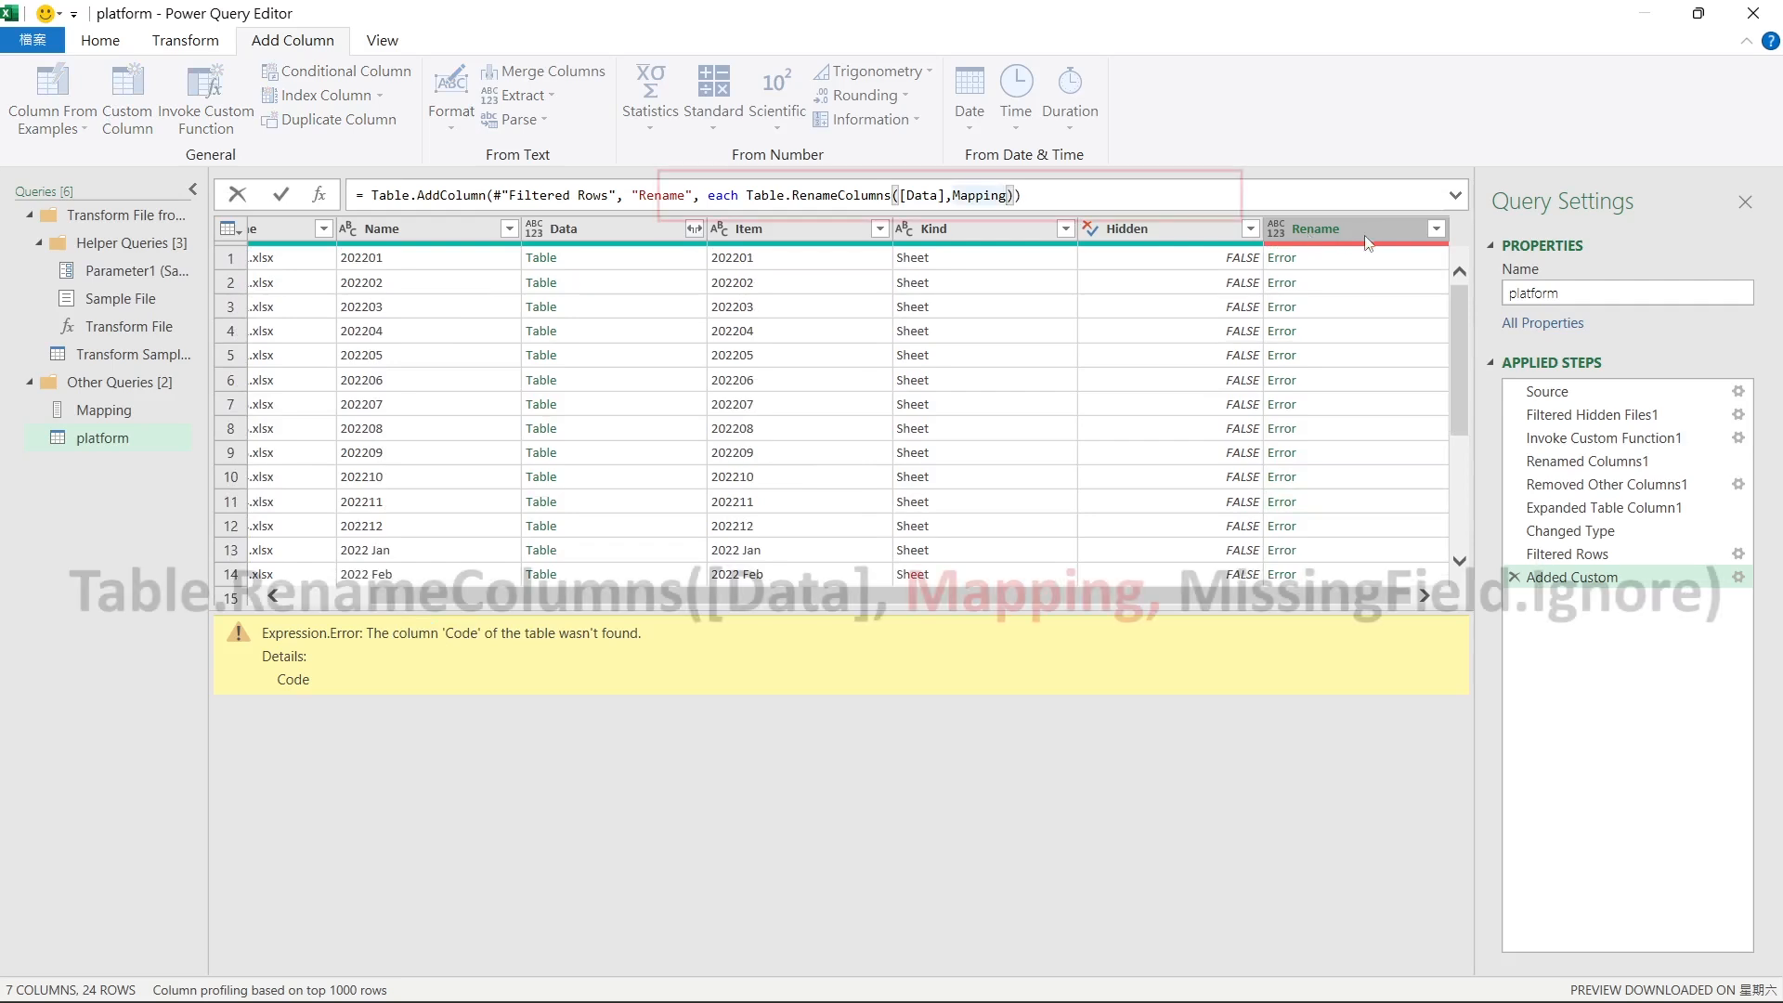
text(,)
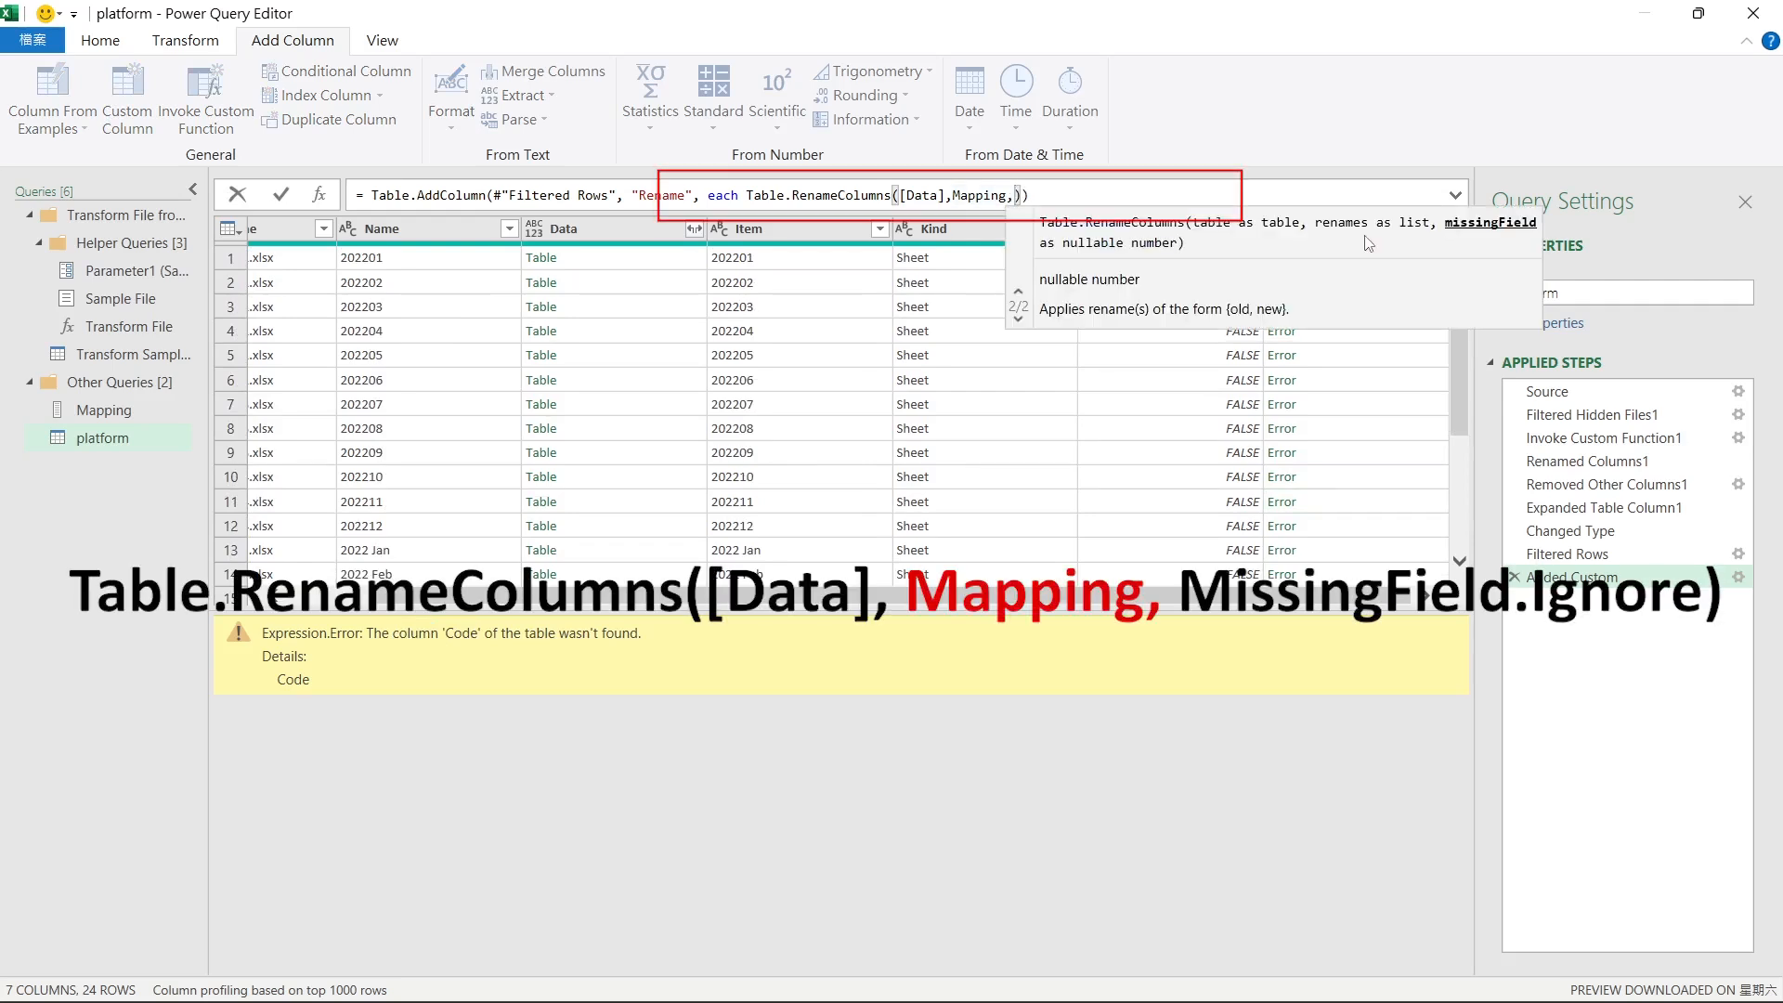
text(mi)
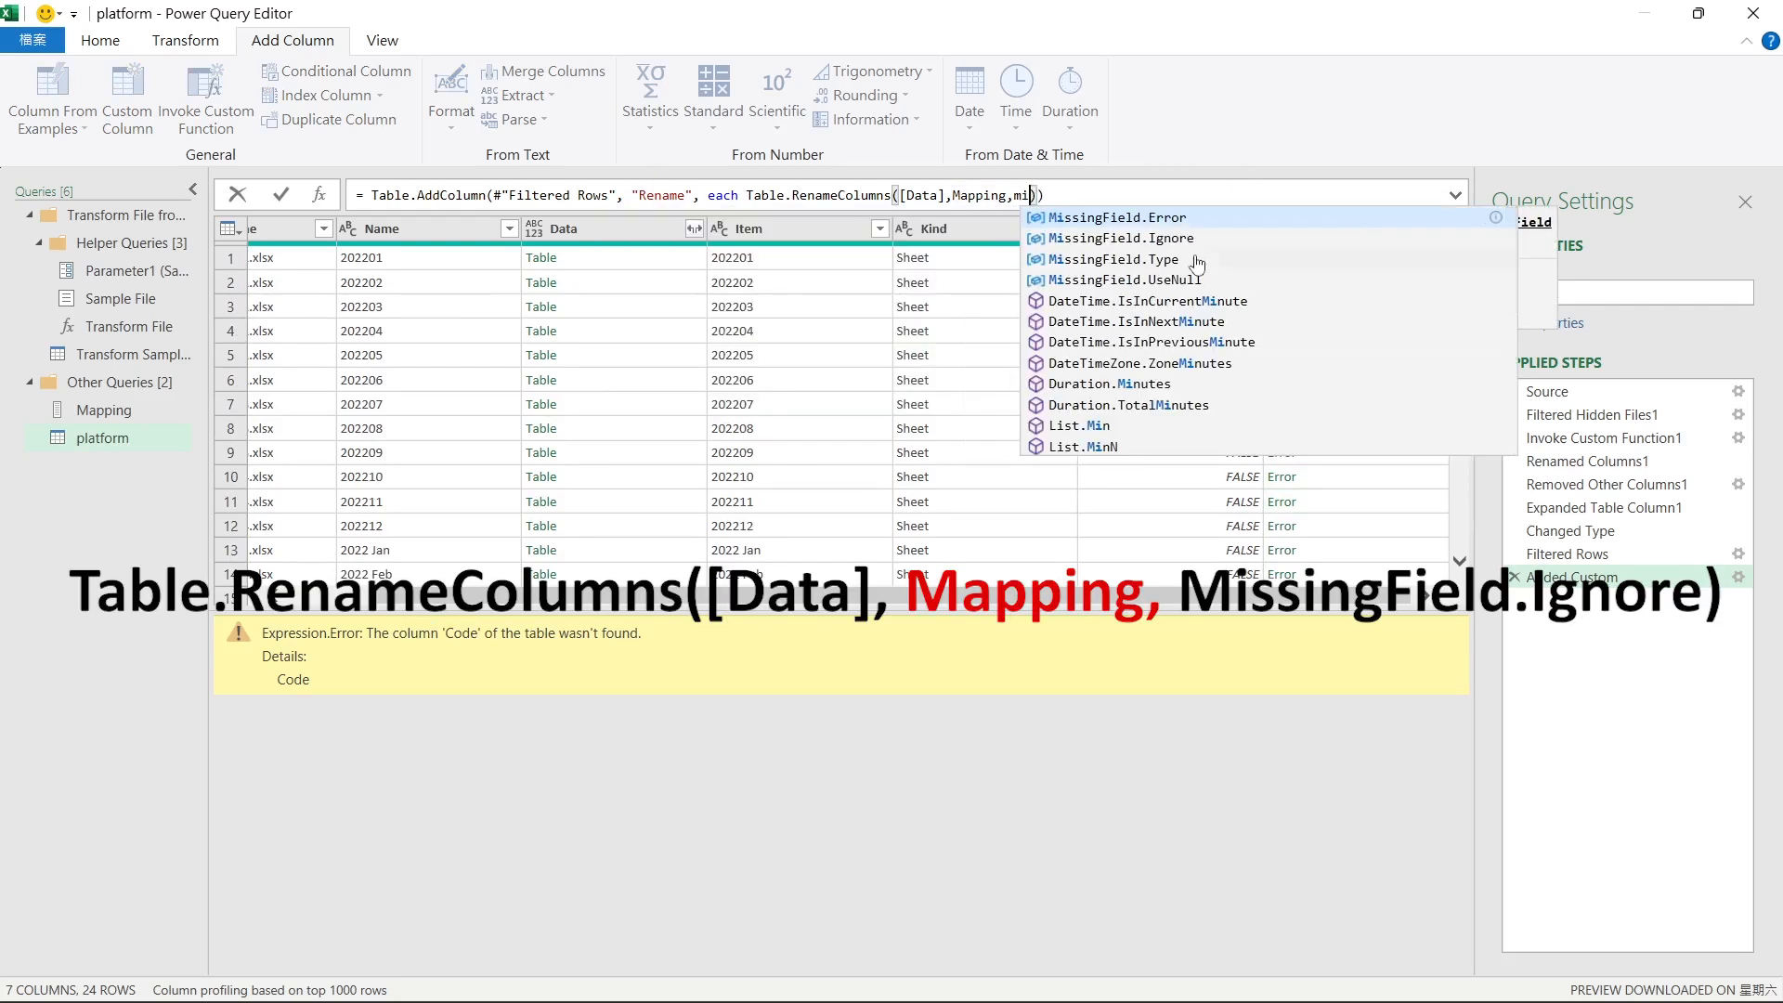
click(1161, 239)
key(Return)
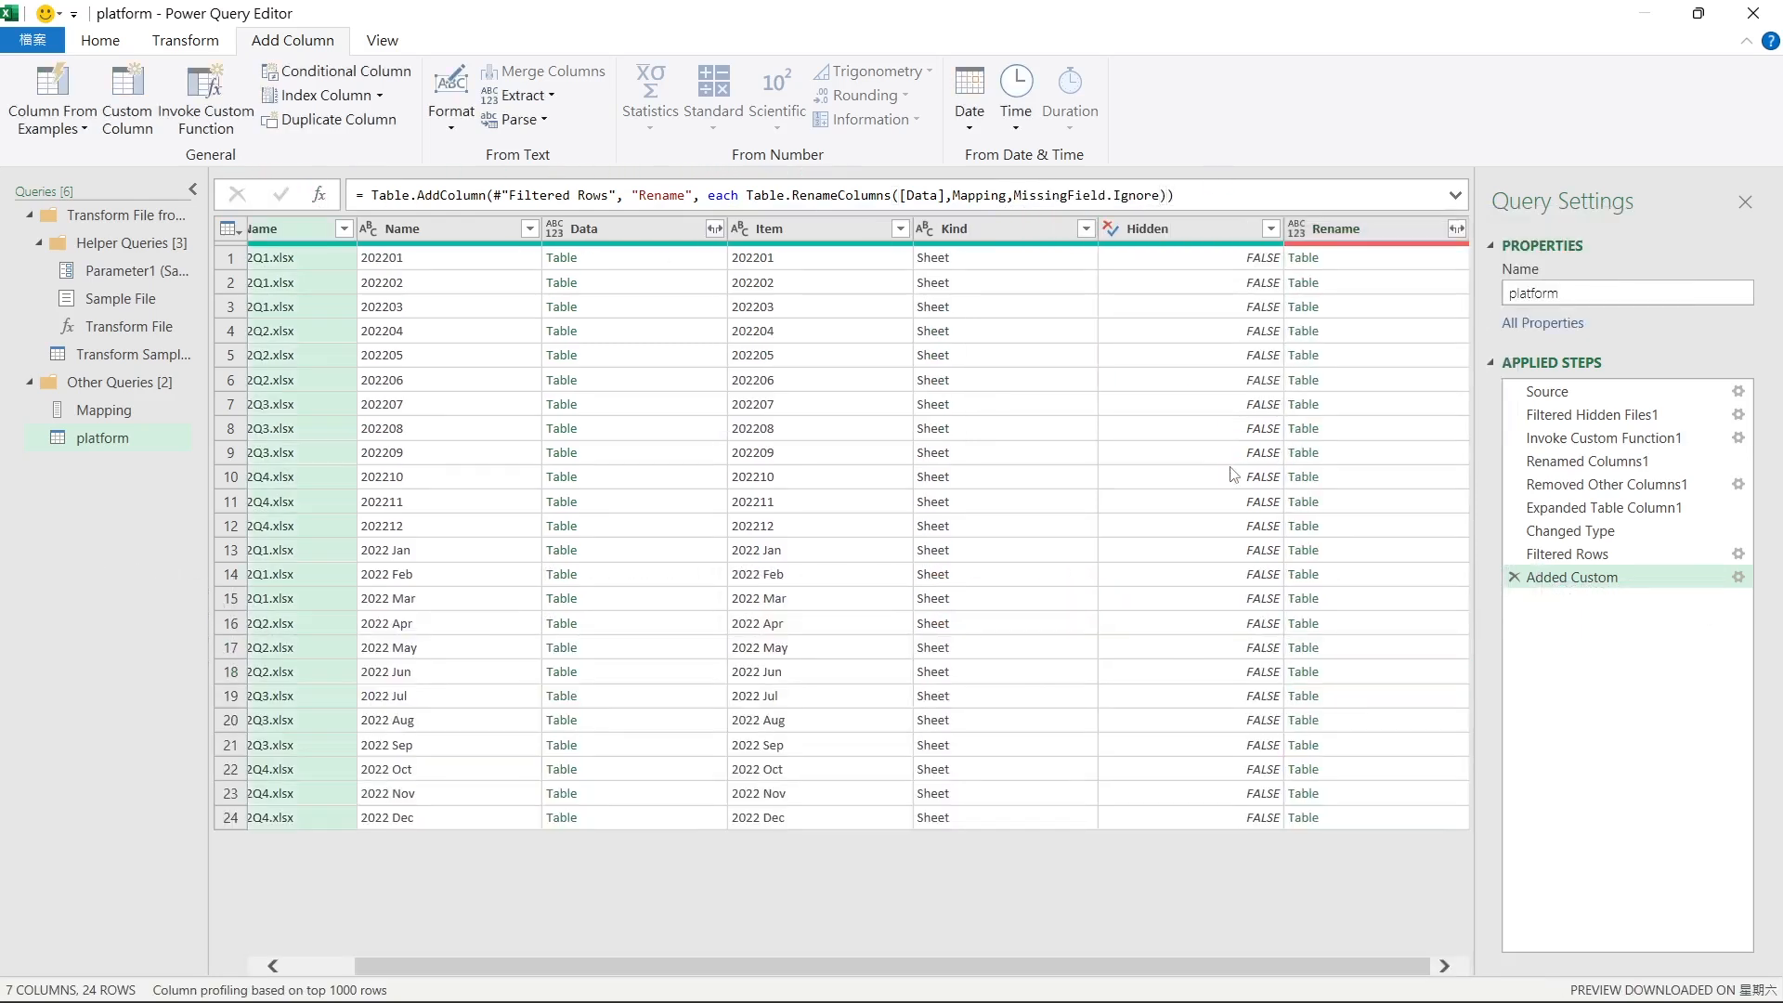
- Check the column headers of several nested Rename tables for both platform A and platform B rows
click(1381, 267)
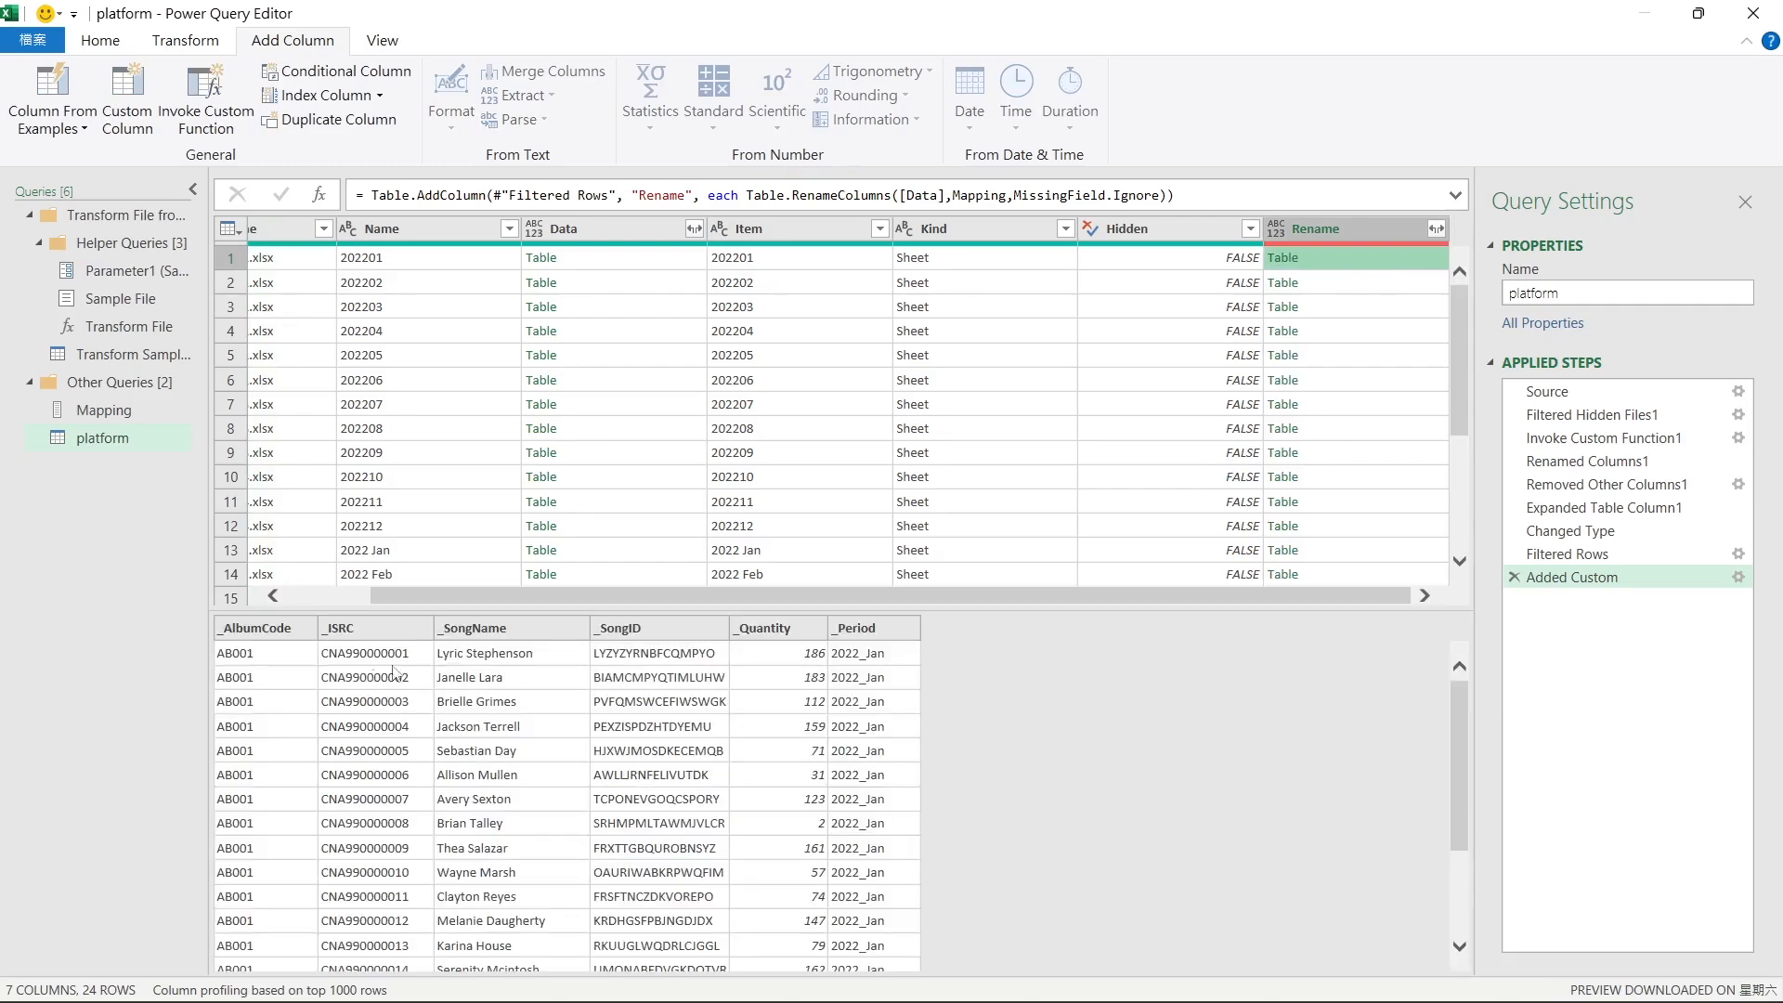
click(1384, 452)
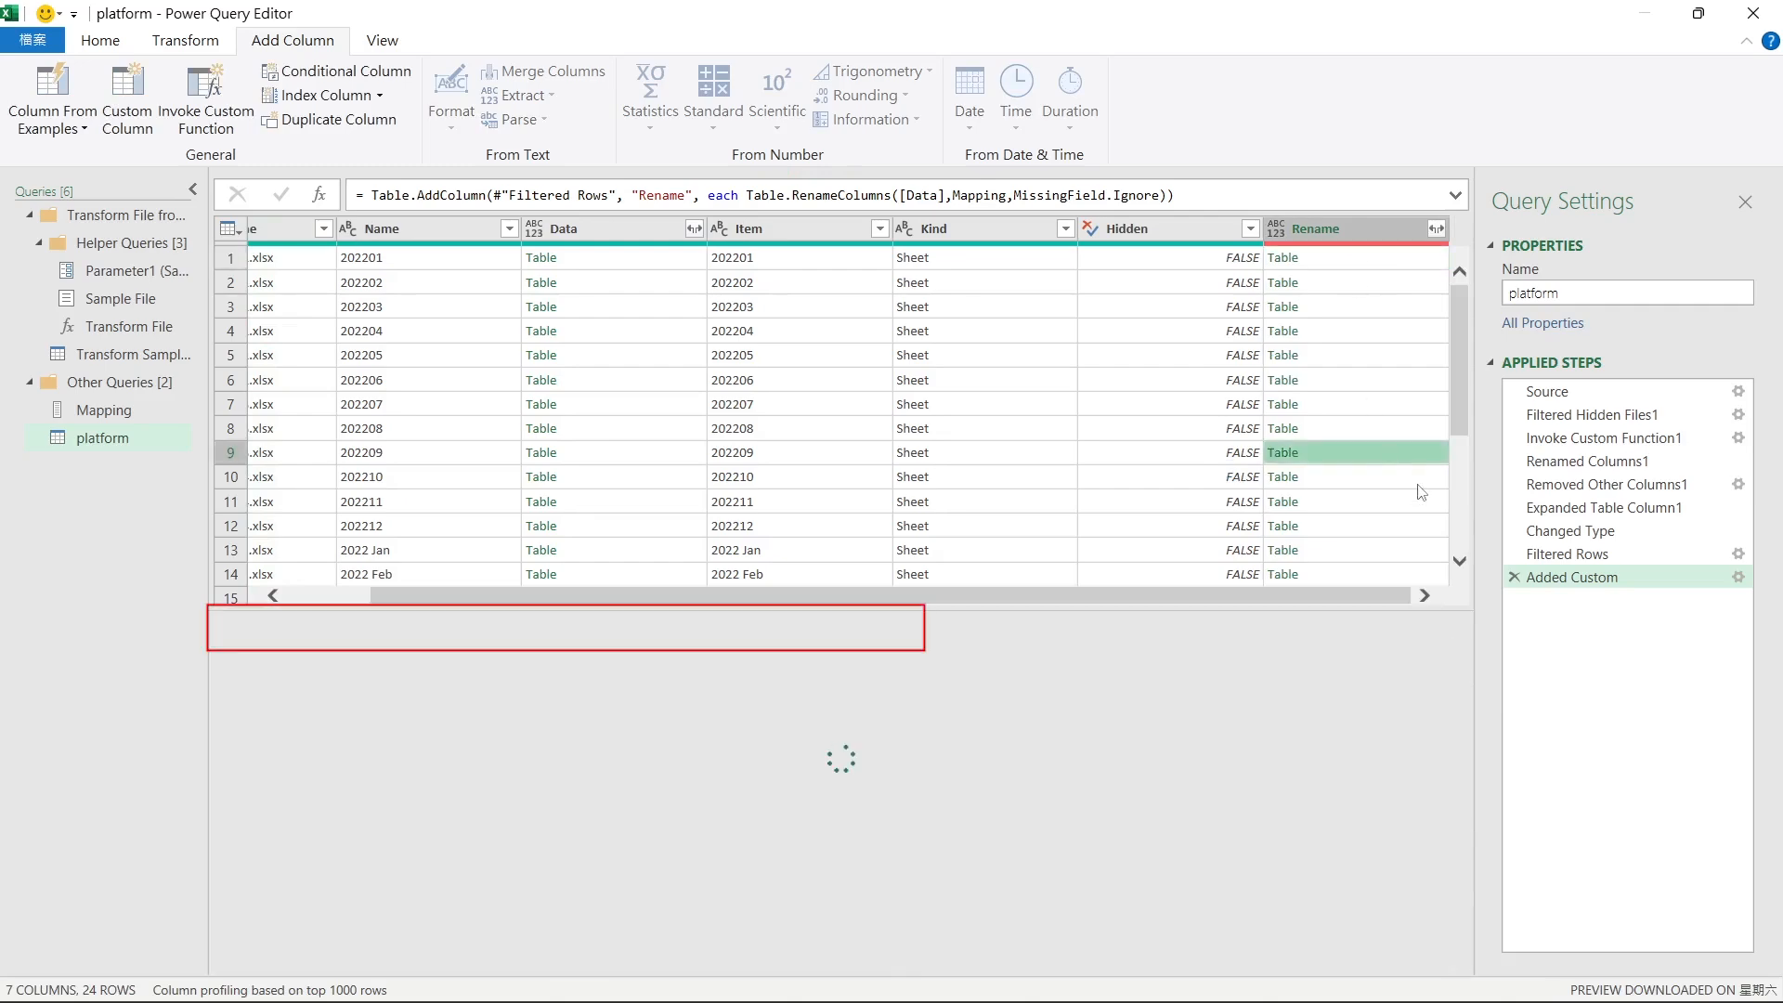
scroll(1409, 493, down, 4)
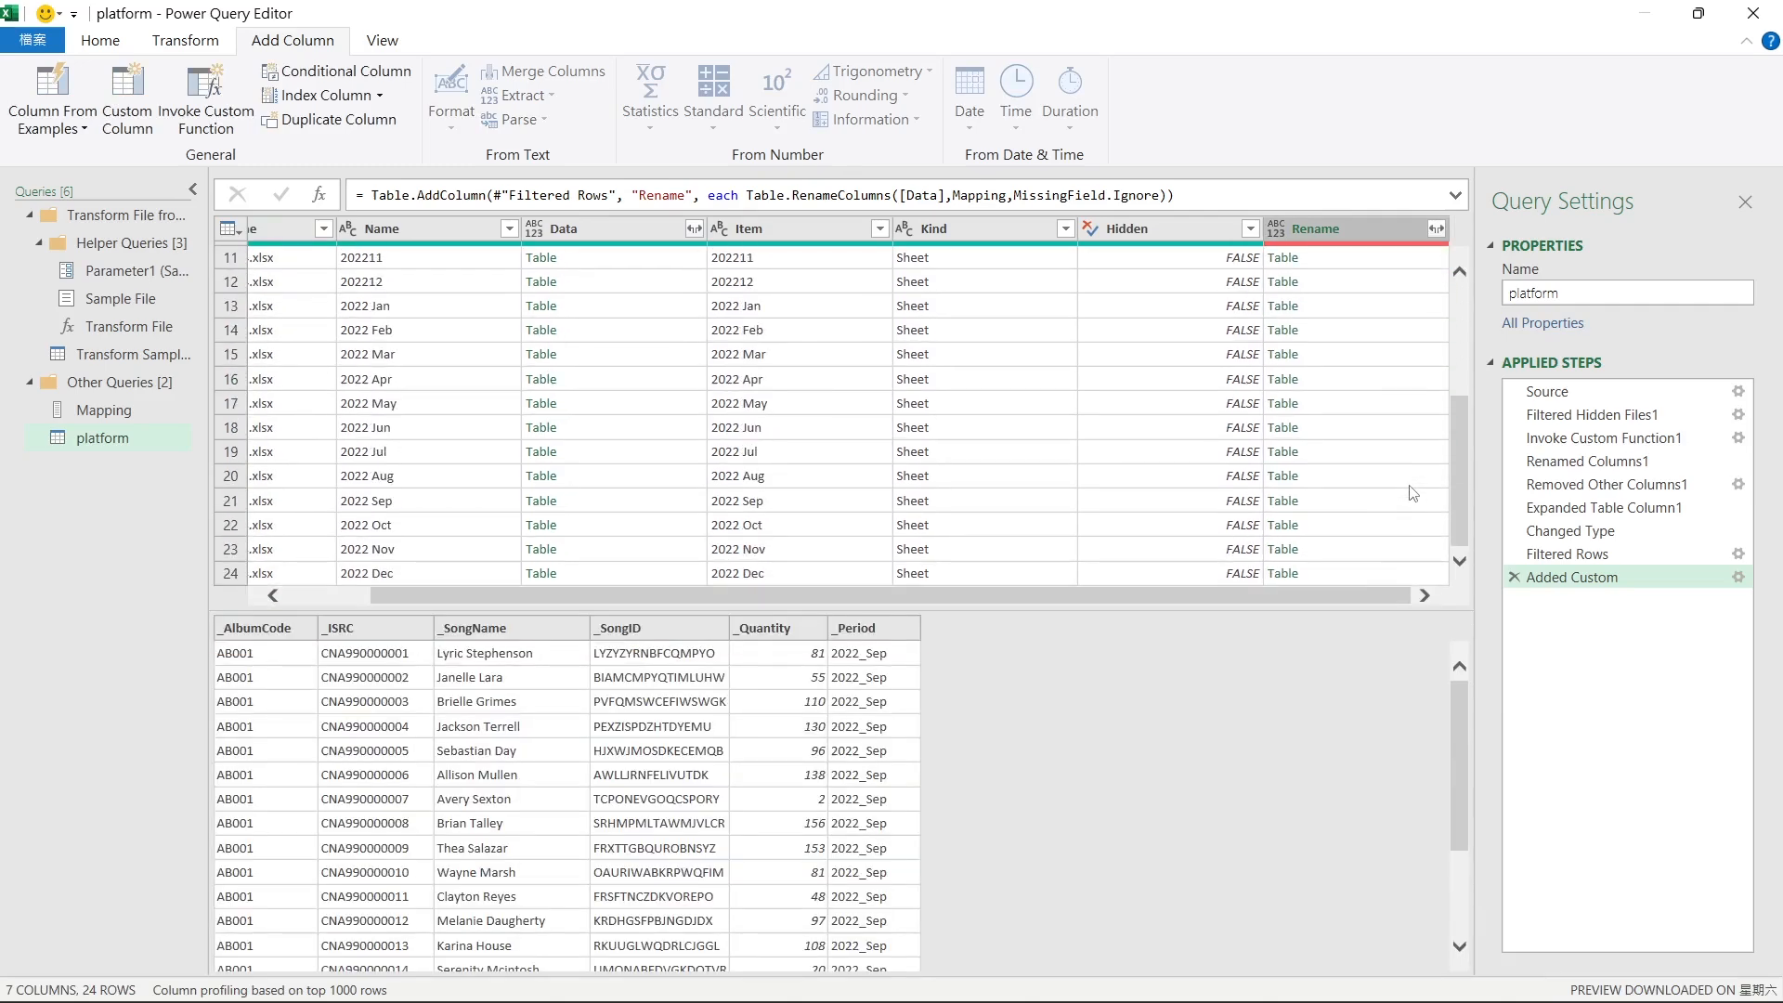
click(1378, 549)
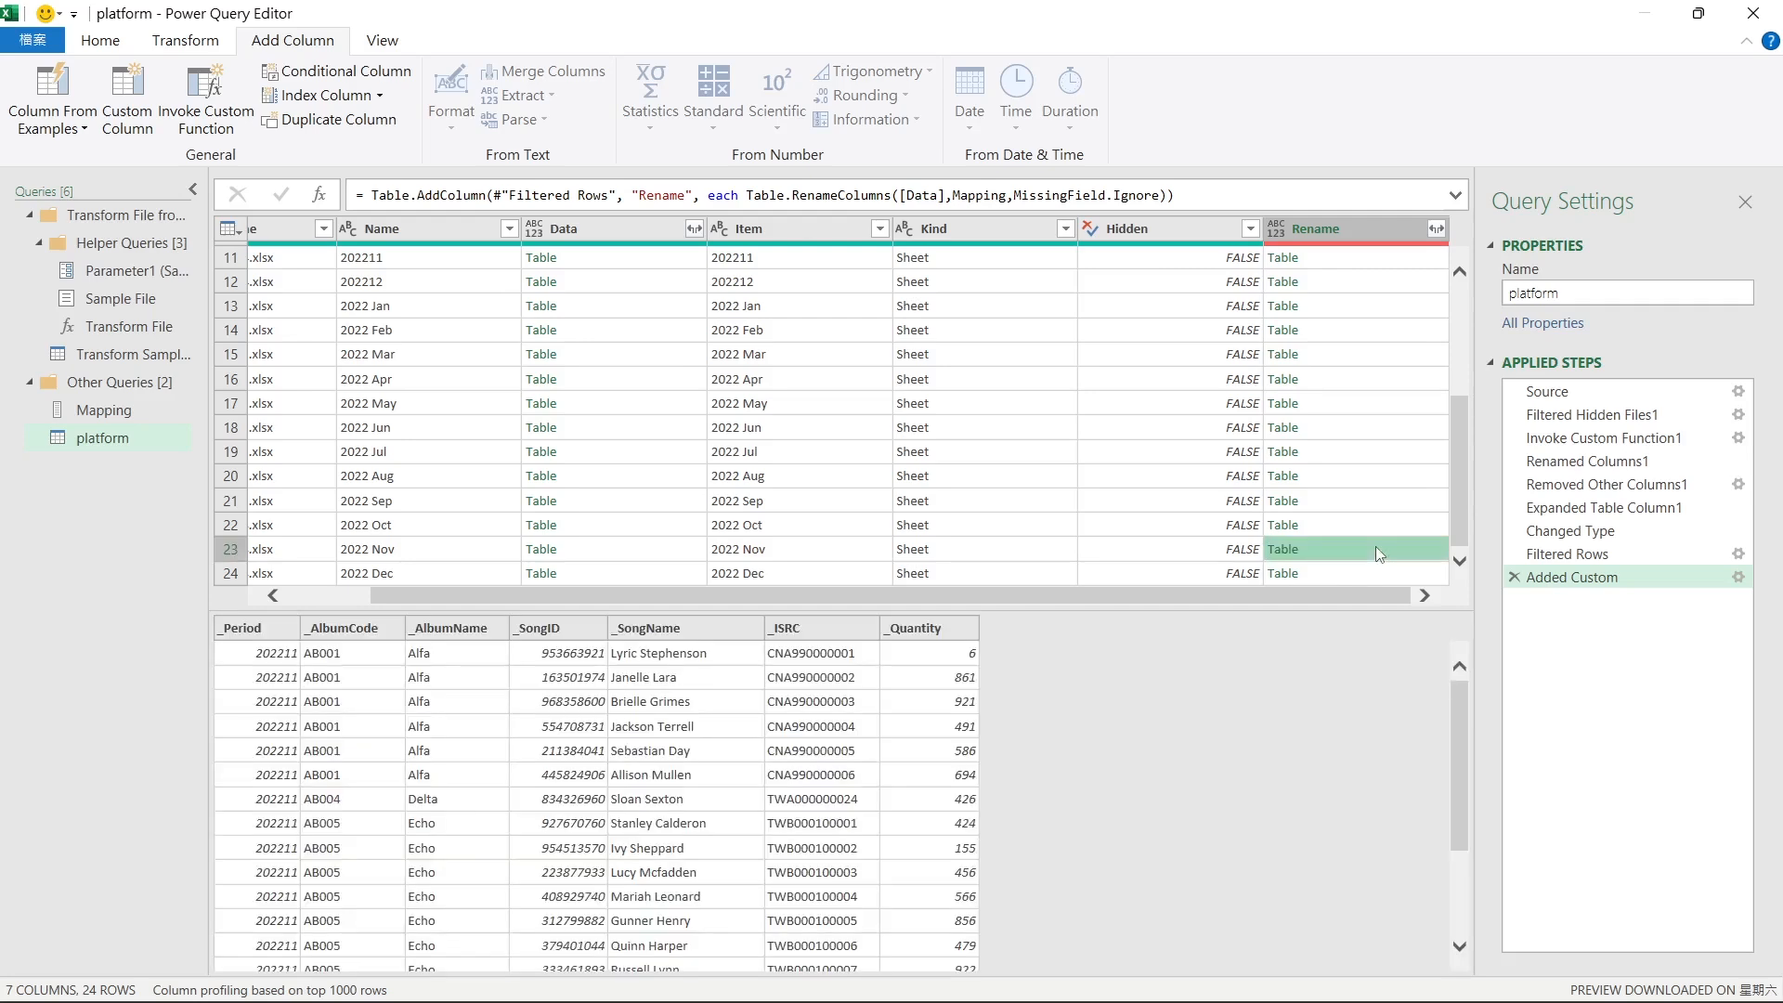
scroll(1384, 544, up, 4)
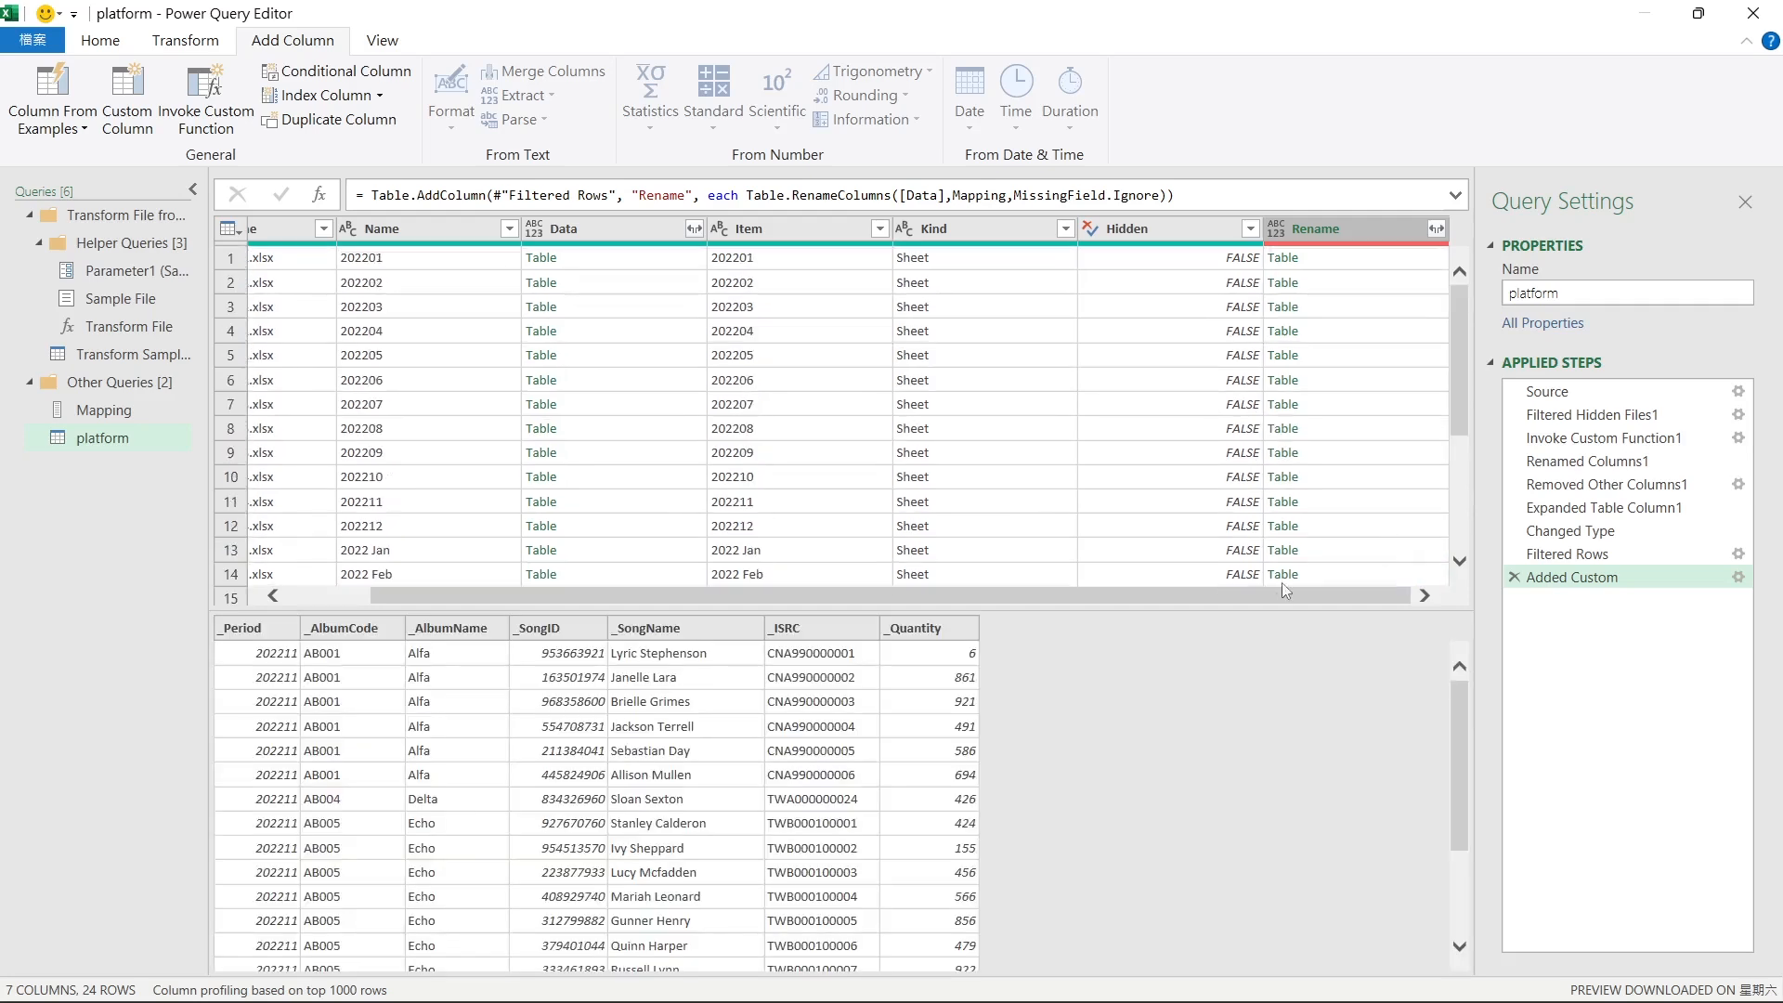
click(1308, 578)
- Drill down into the Rename column to turn it into a list of tables
click(1161, 229)
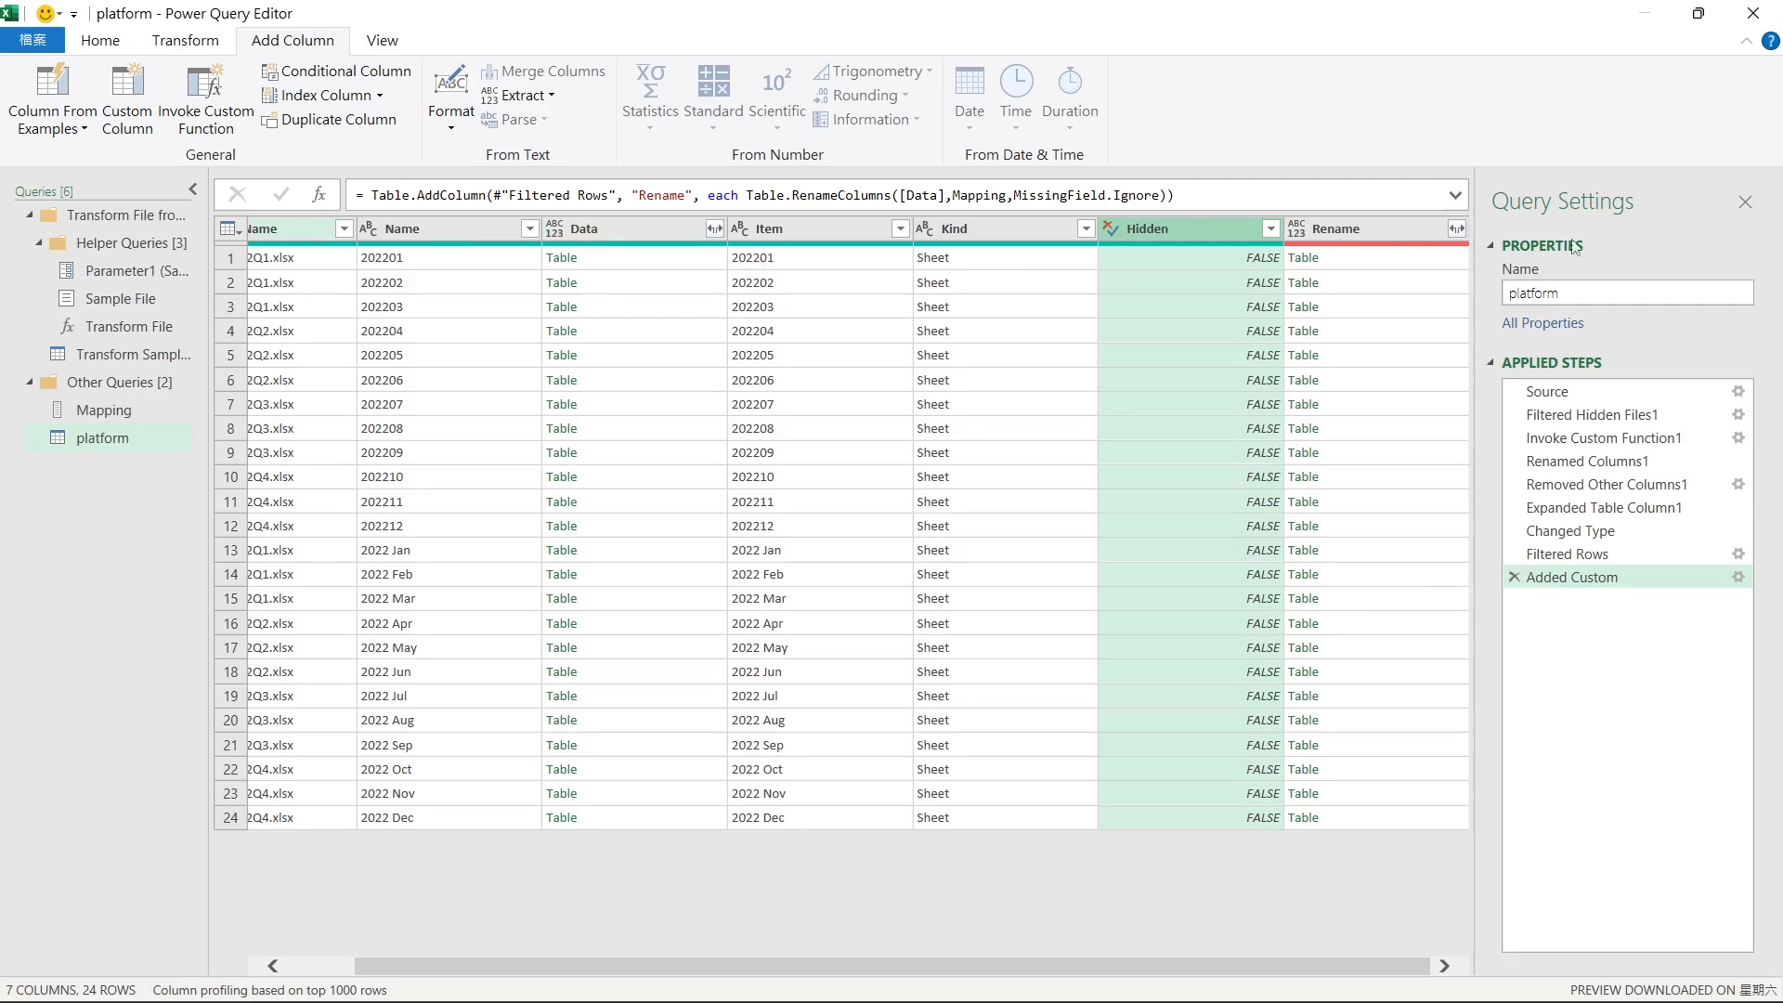
click(1356, 232)
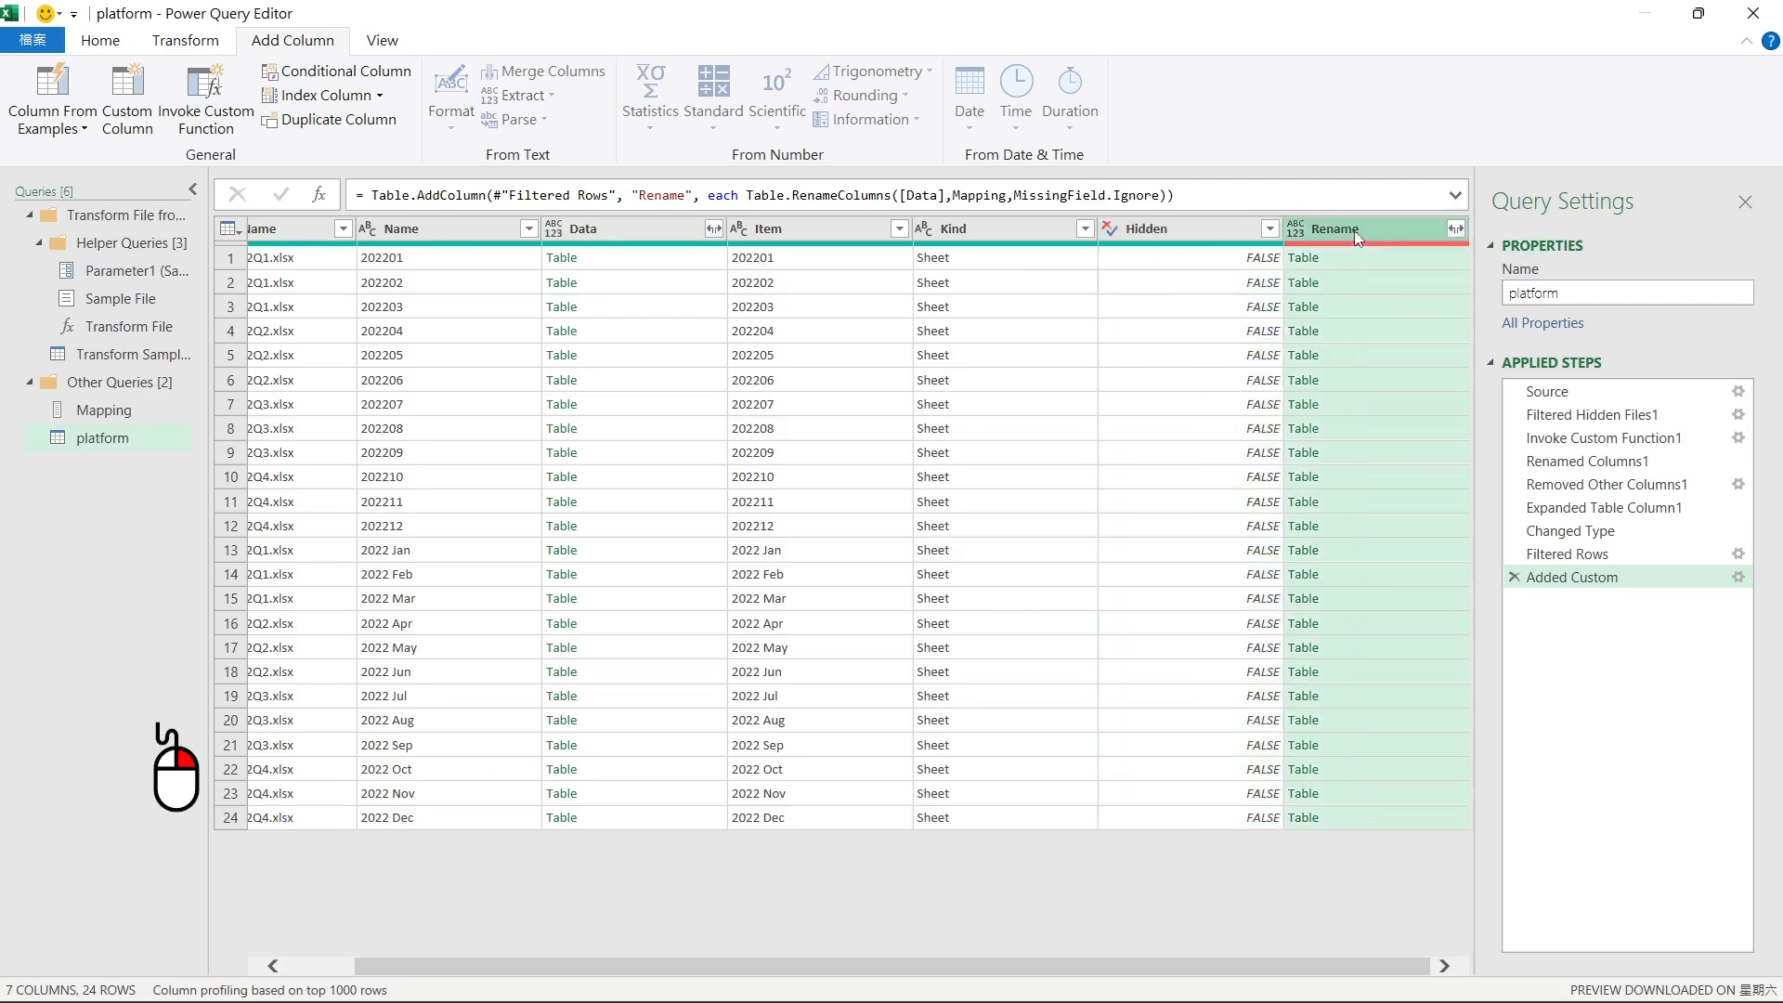
right_click(1356, 234)
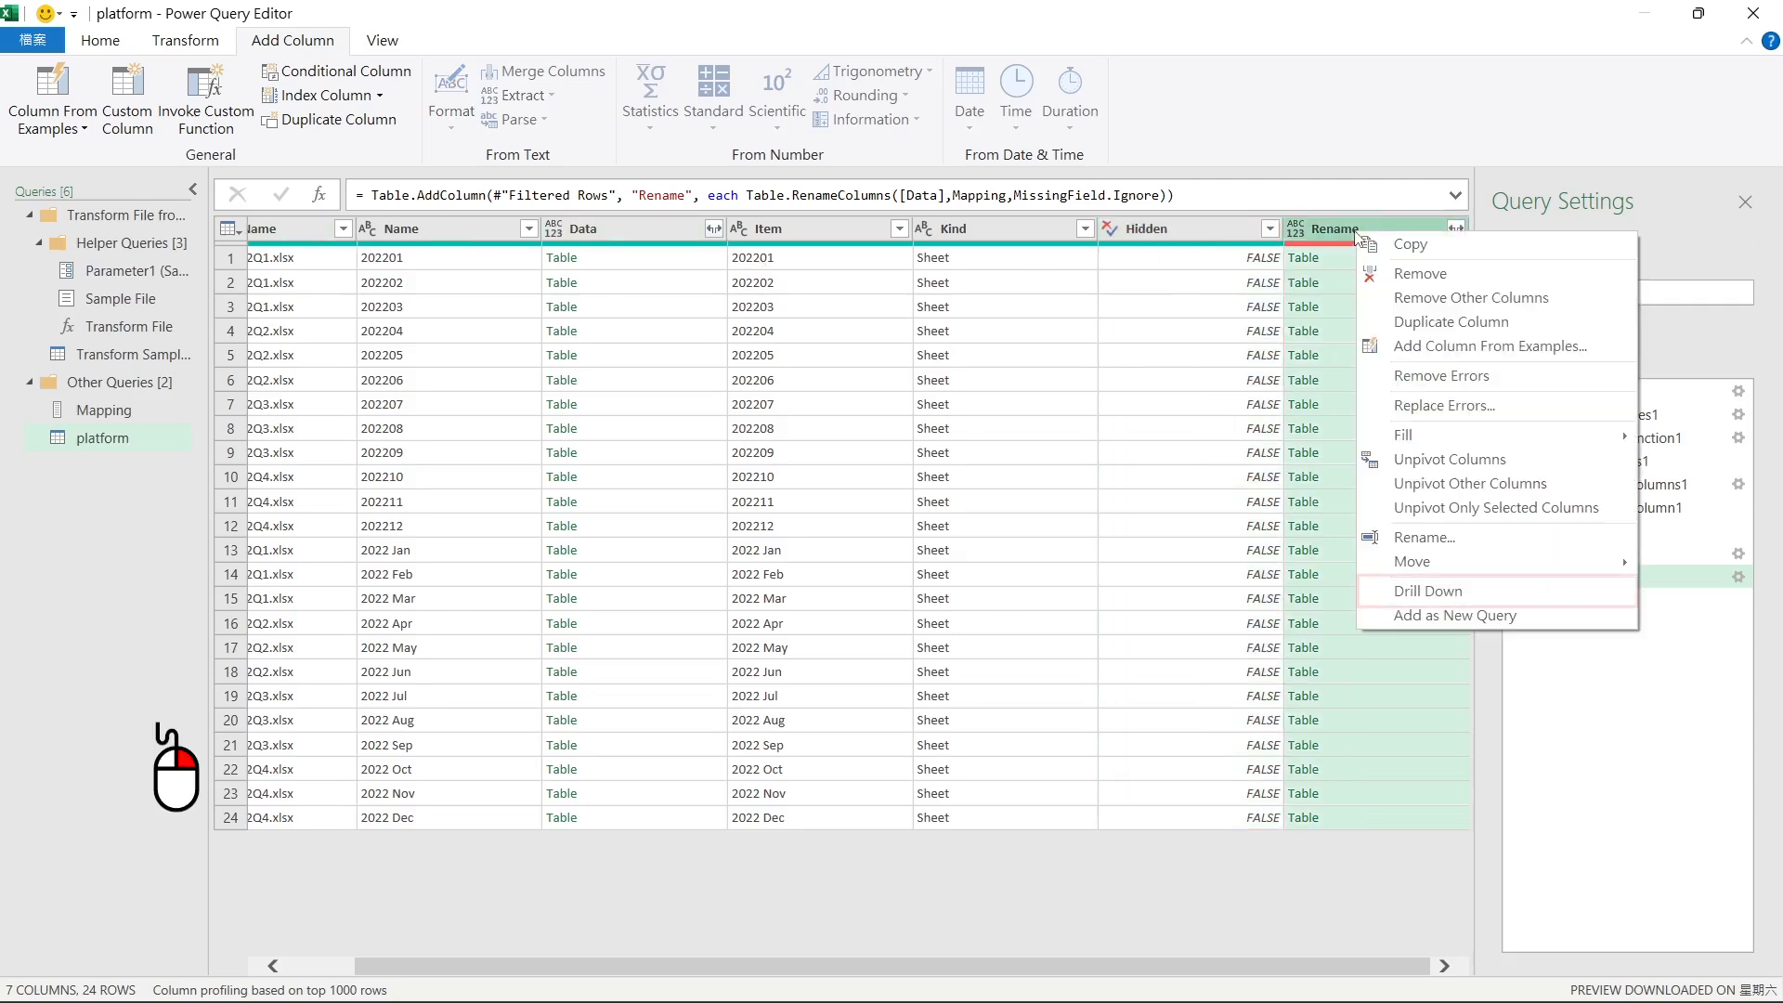
click(1432, 593)
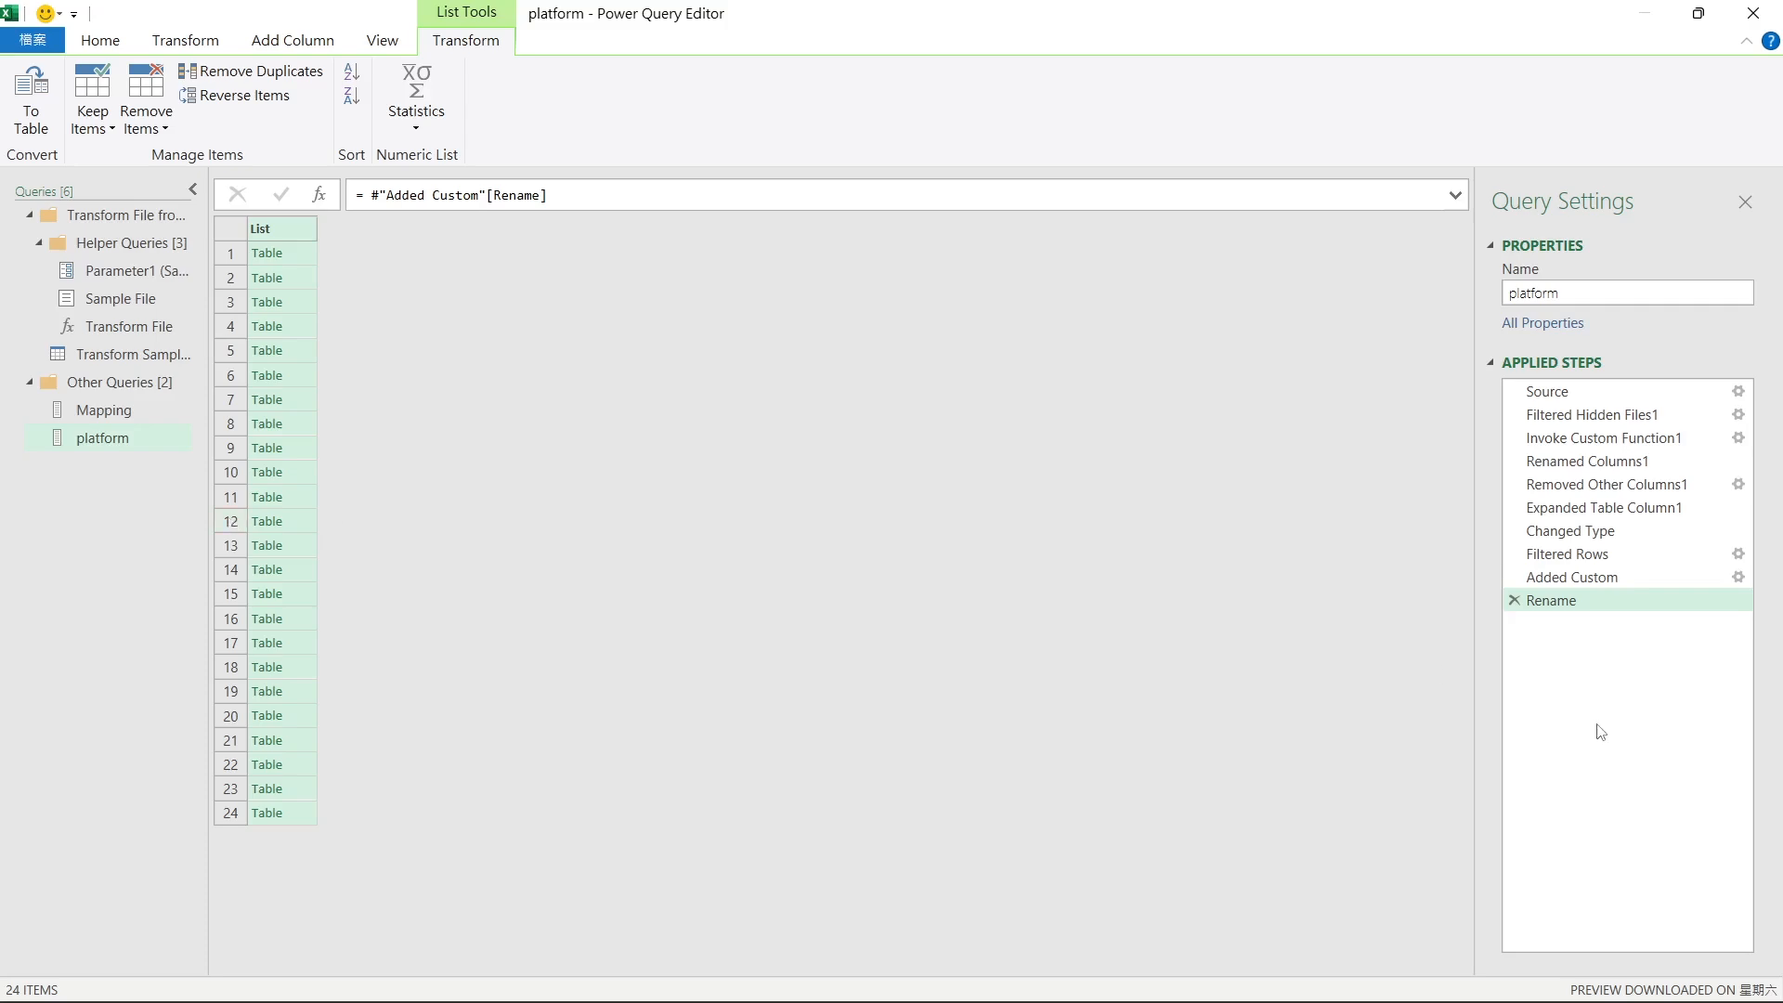
- Add a custom step with the formula Table.Combine(Rename) to append all the renamed tables
click(319, 195)
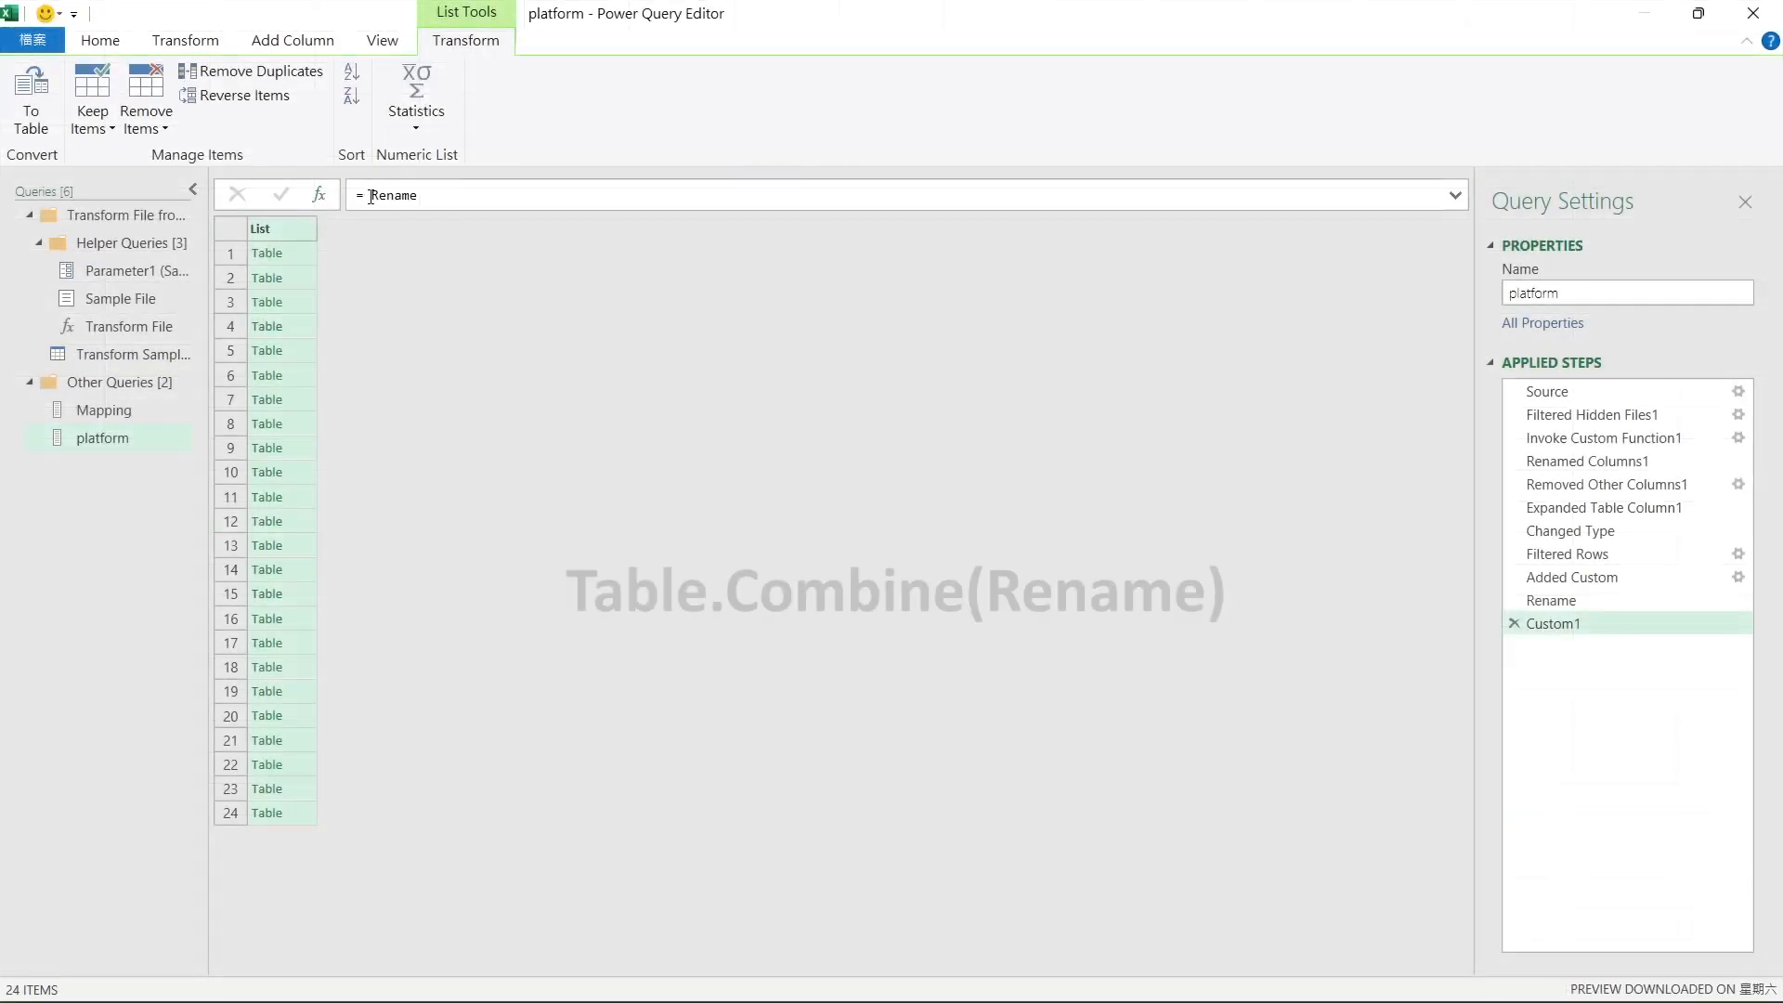
text(Table.c)
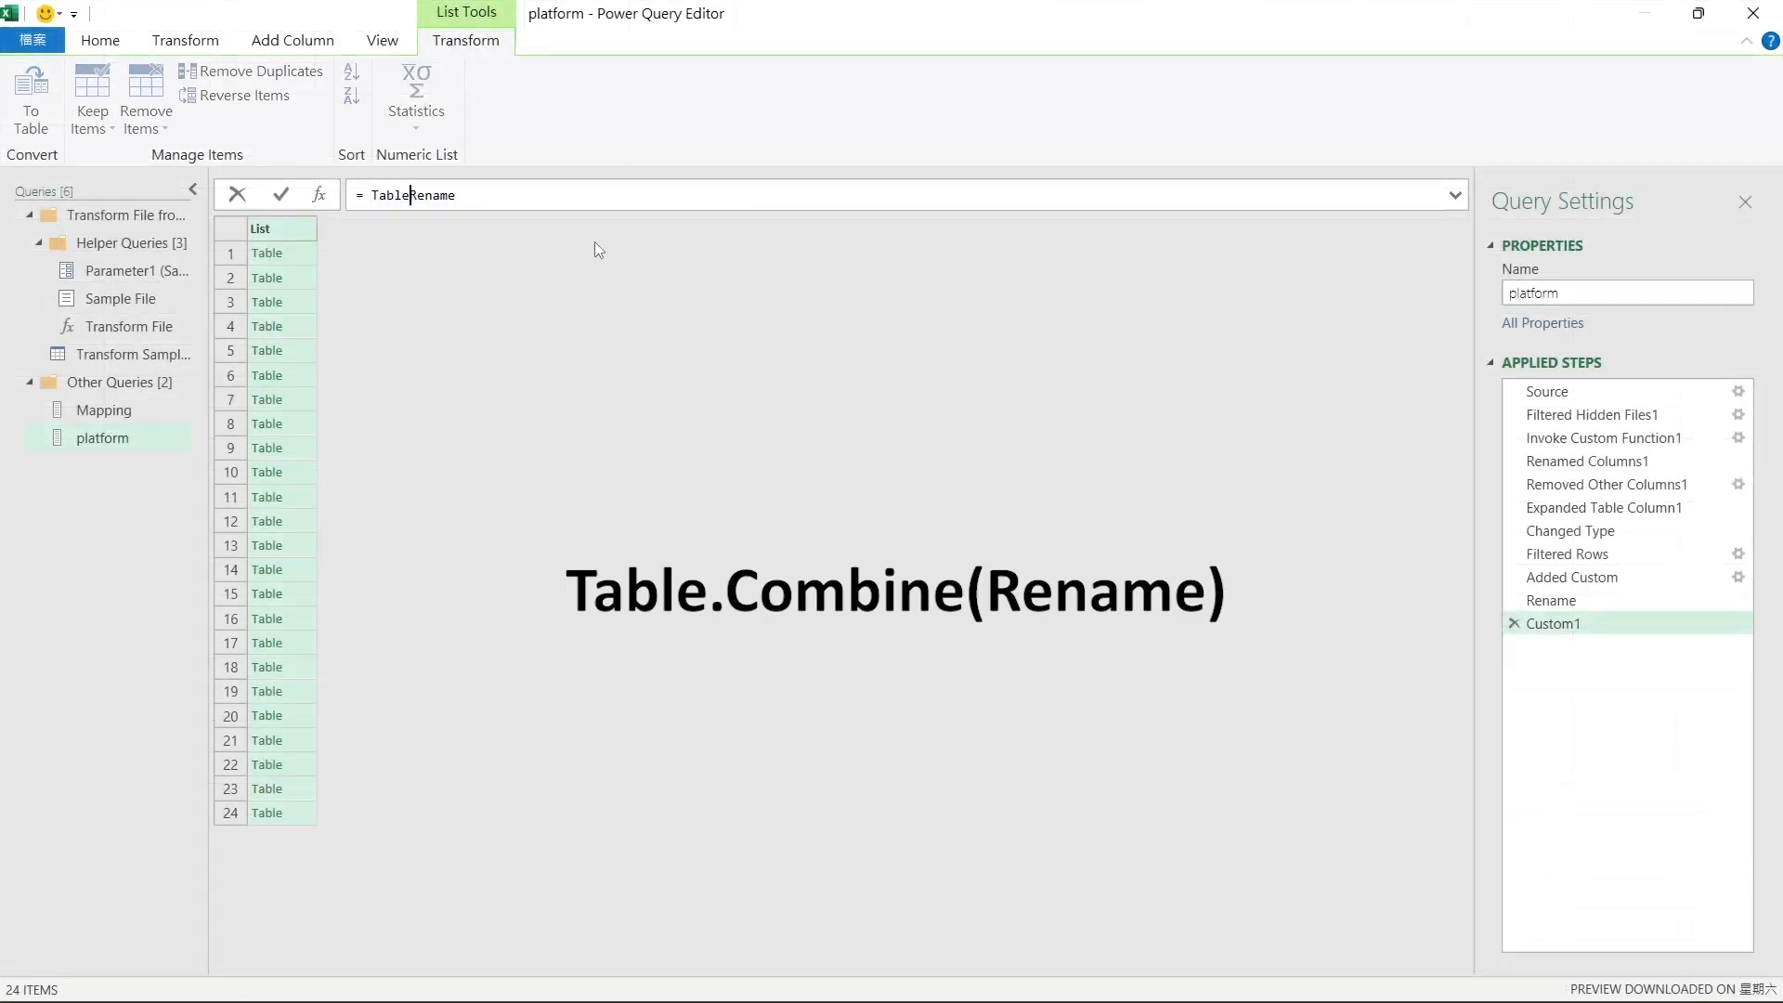
text(ombine)
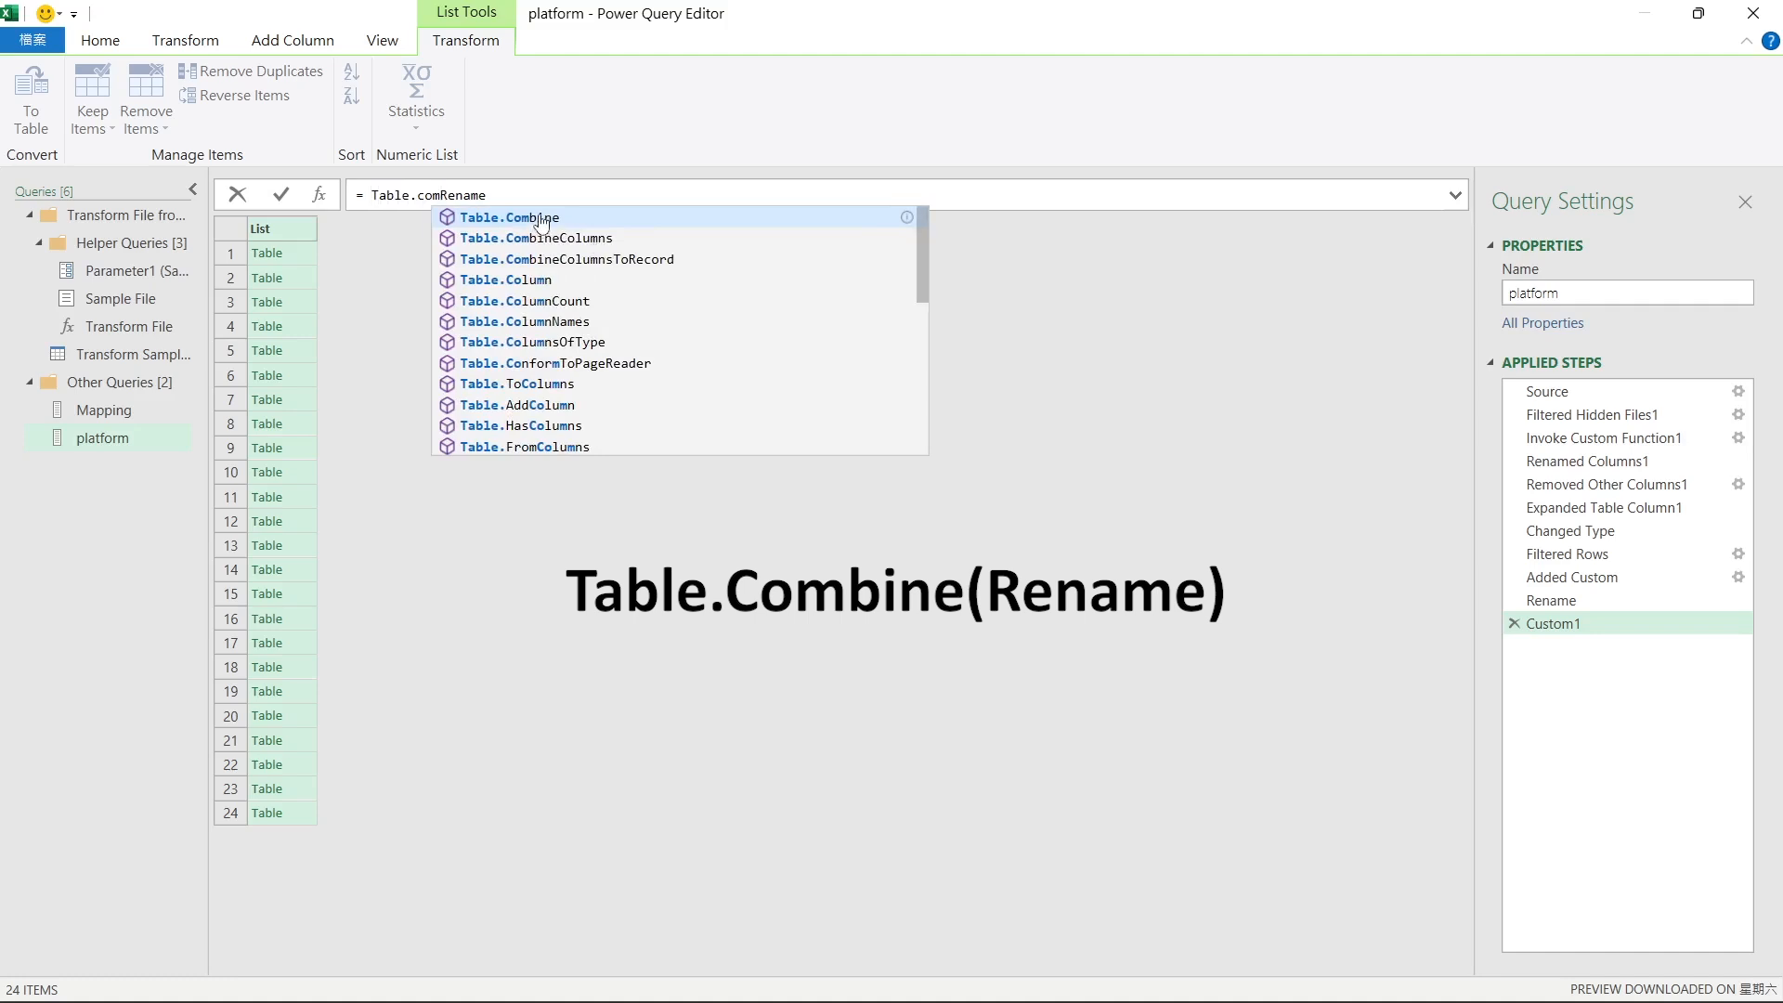
click(543, 221)
text((Rename))
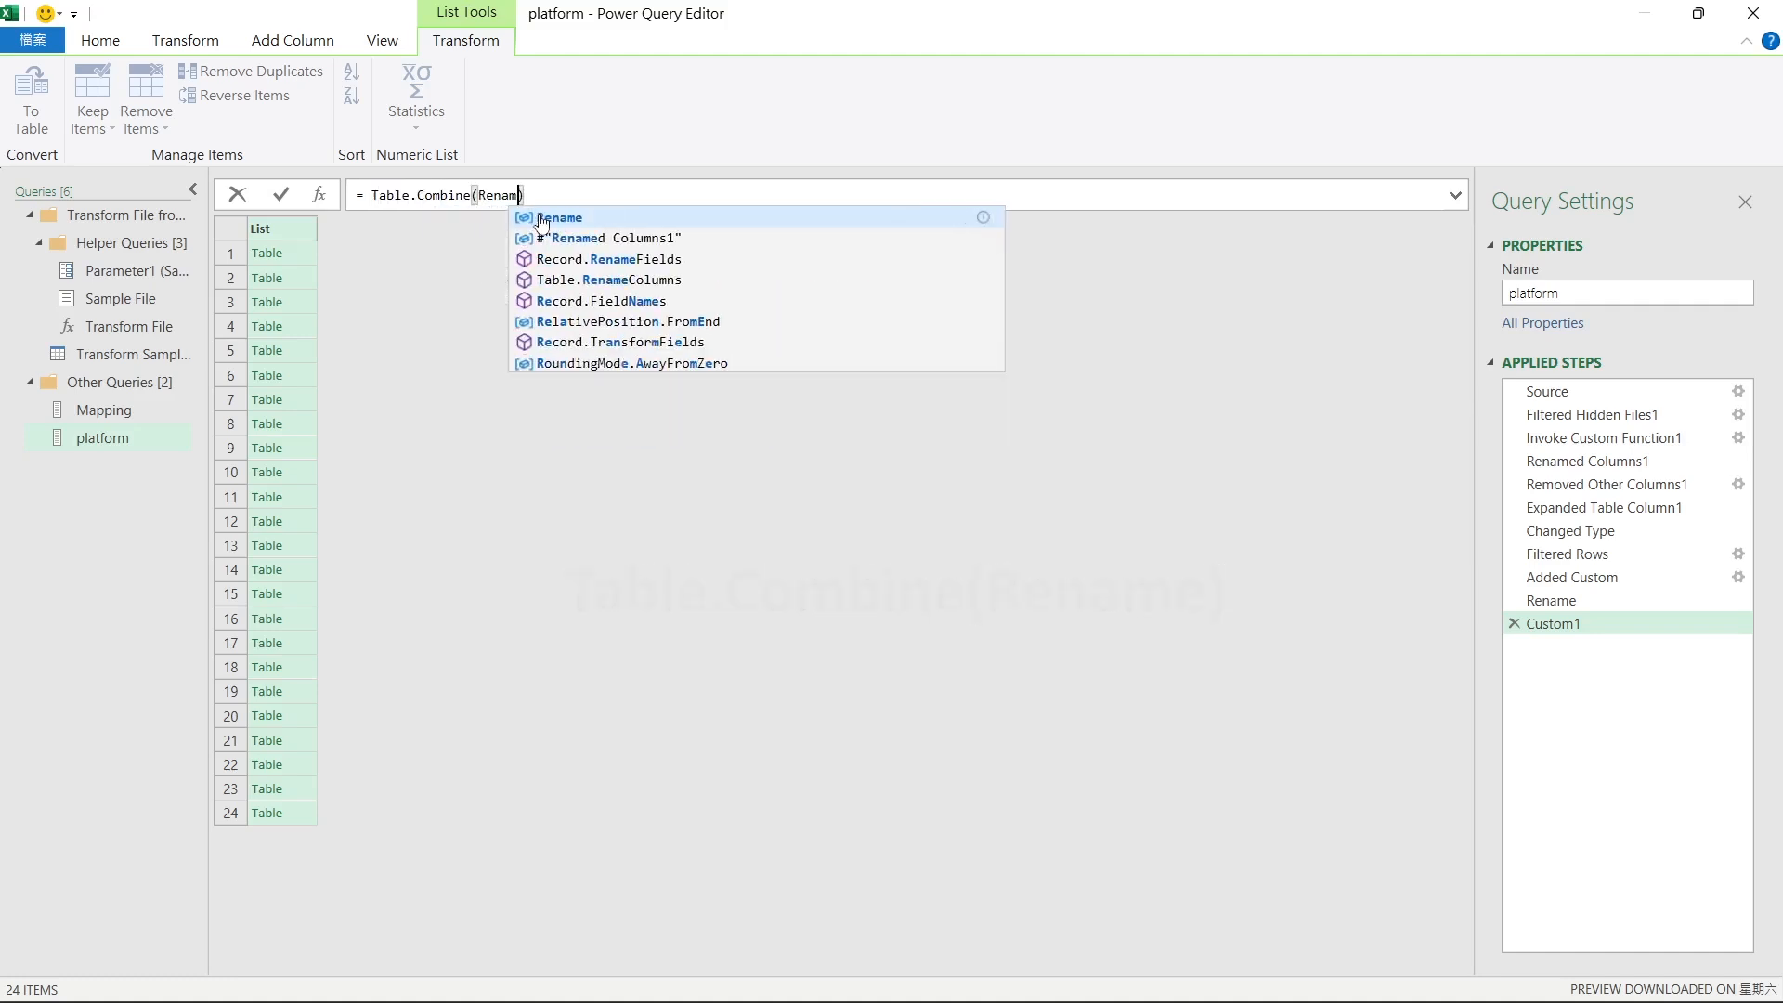
key(Return)
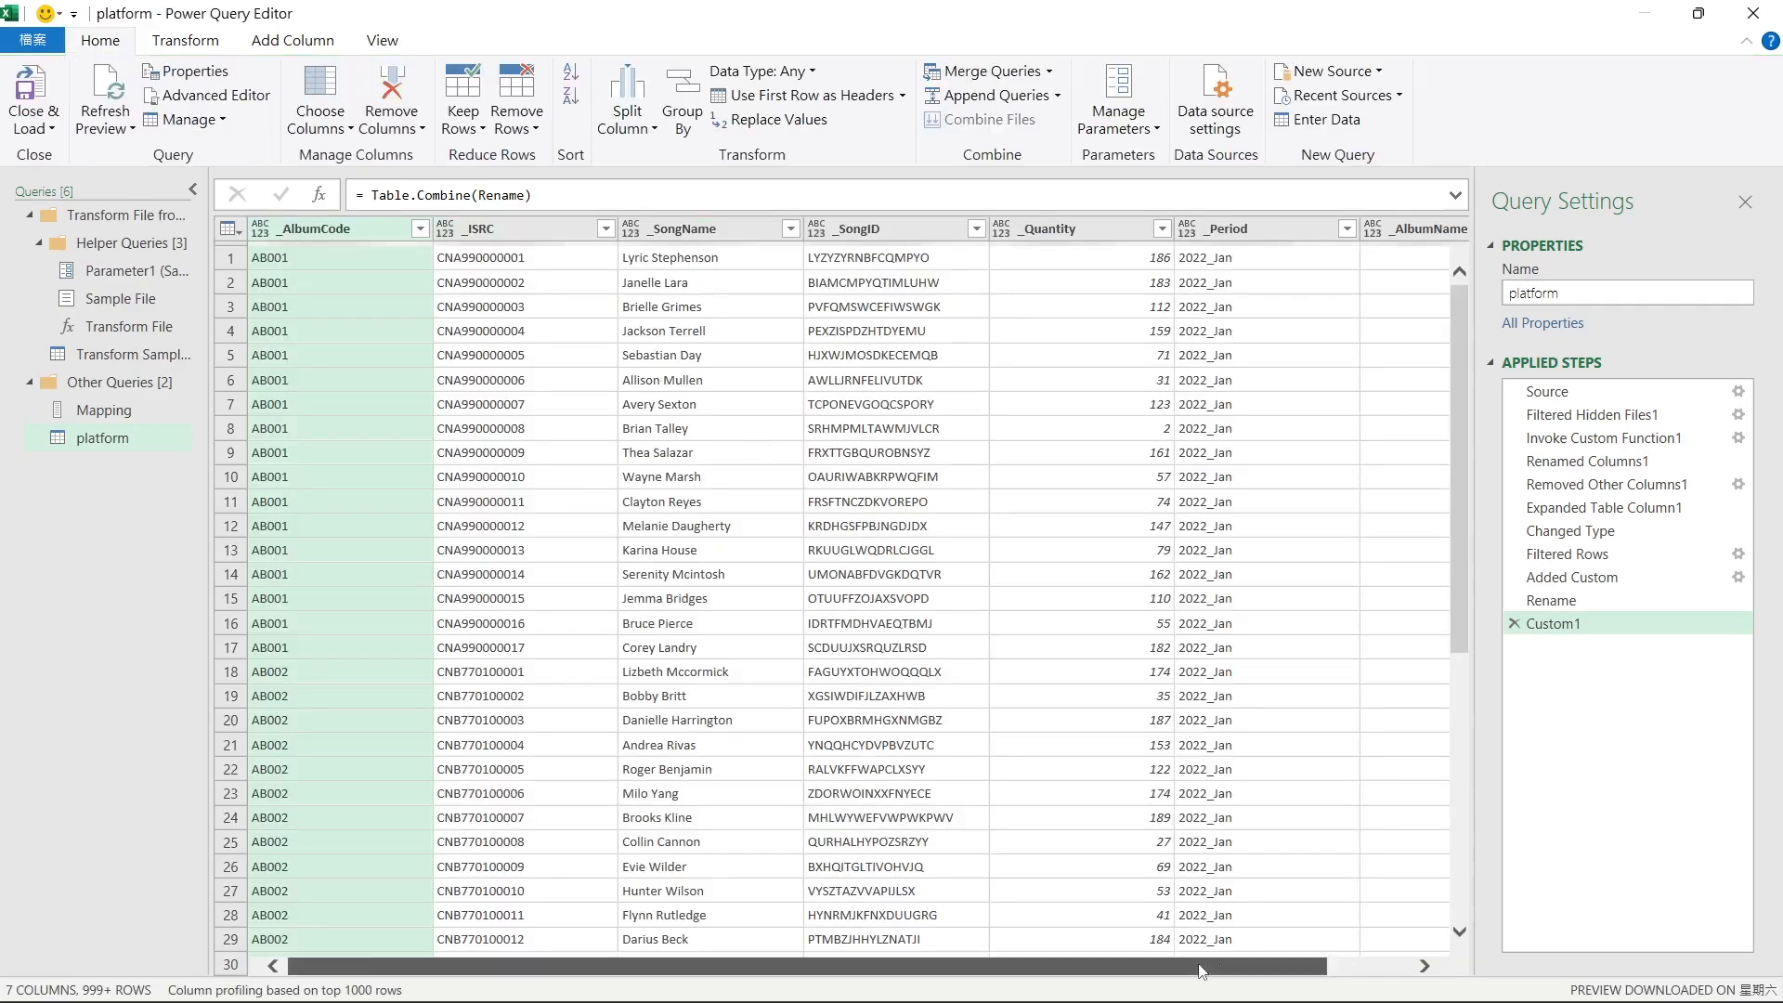
- Examine the combined table's rows and the full list of distinct values in the _SongName and _SongID columns
drag(1202, 972, 996, 962)
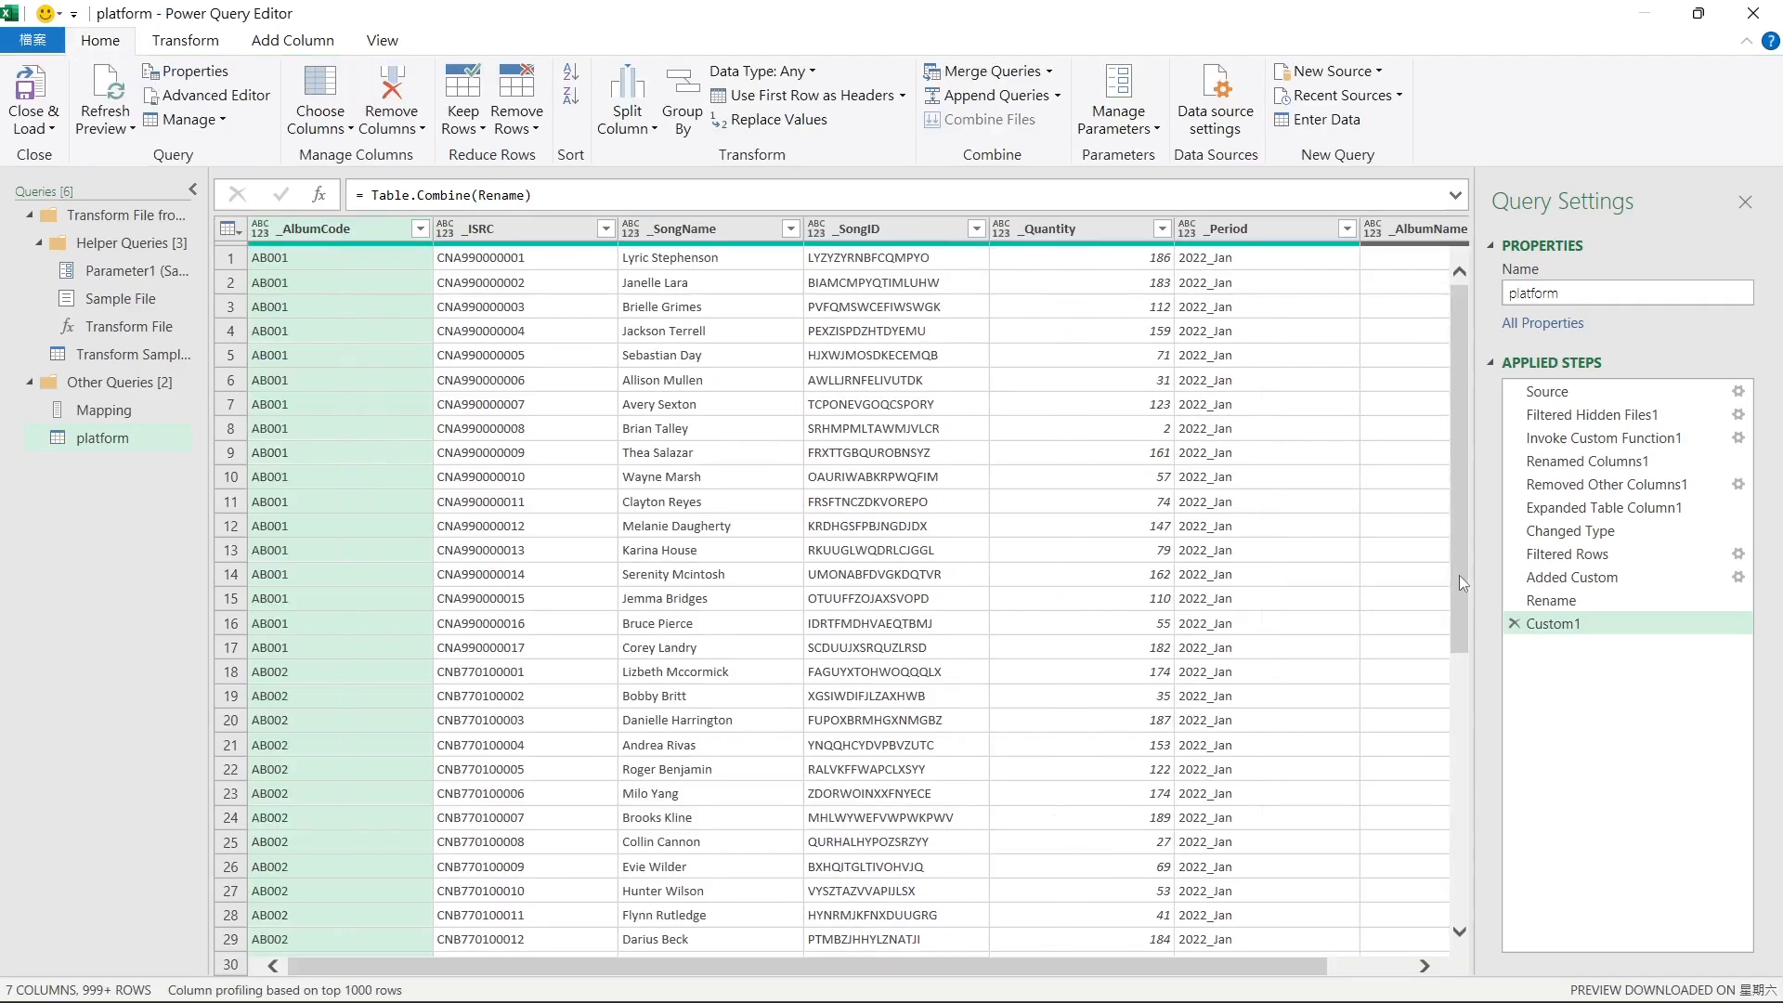
drag(1458, 576, 1449, 896)
scroll(1390, 817, down, 20)
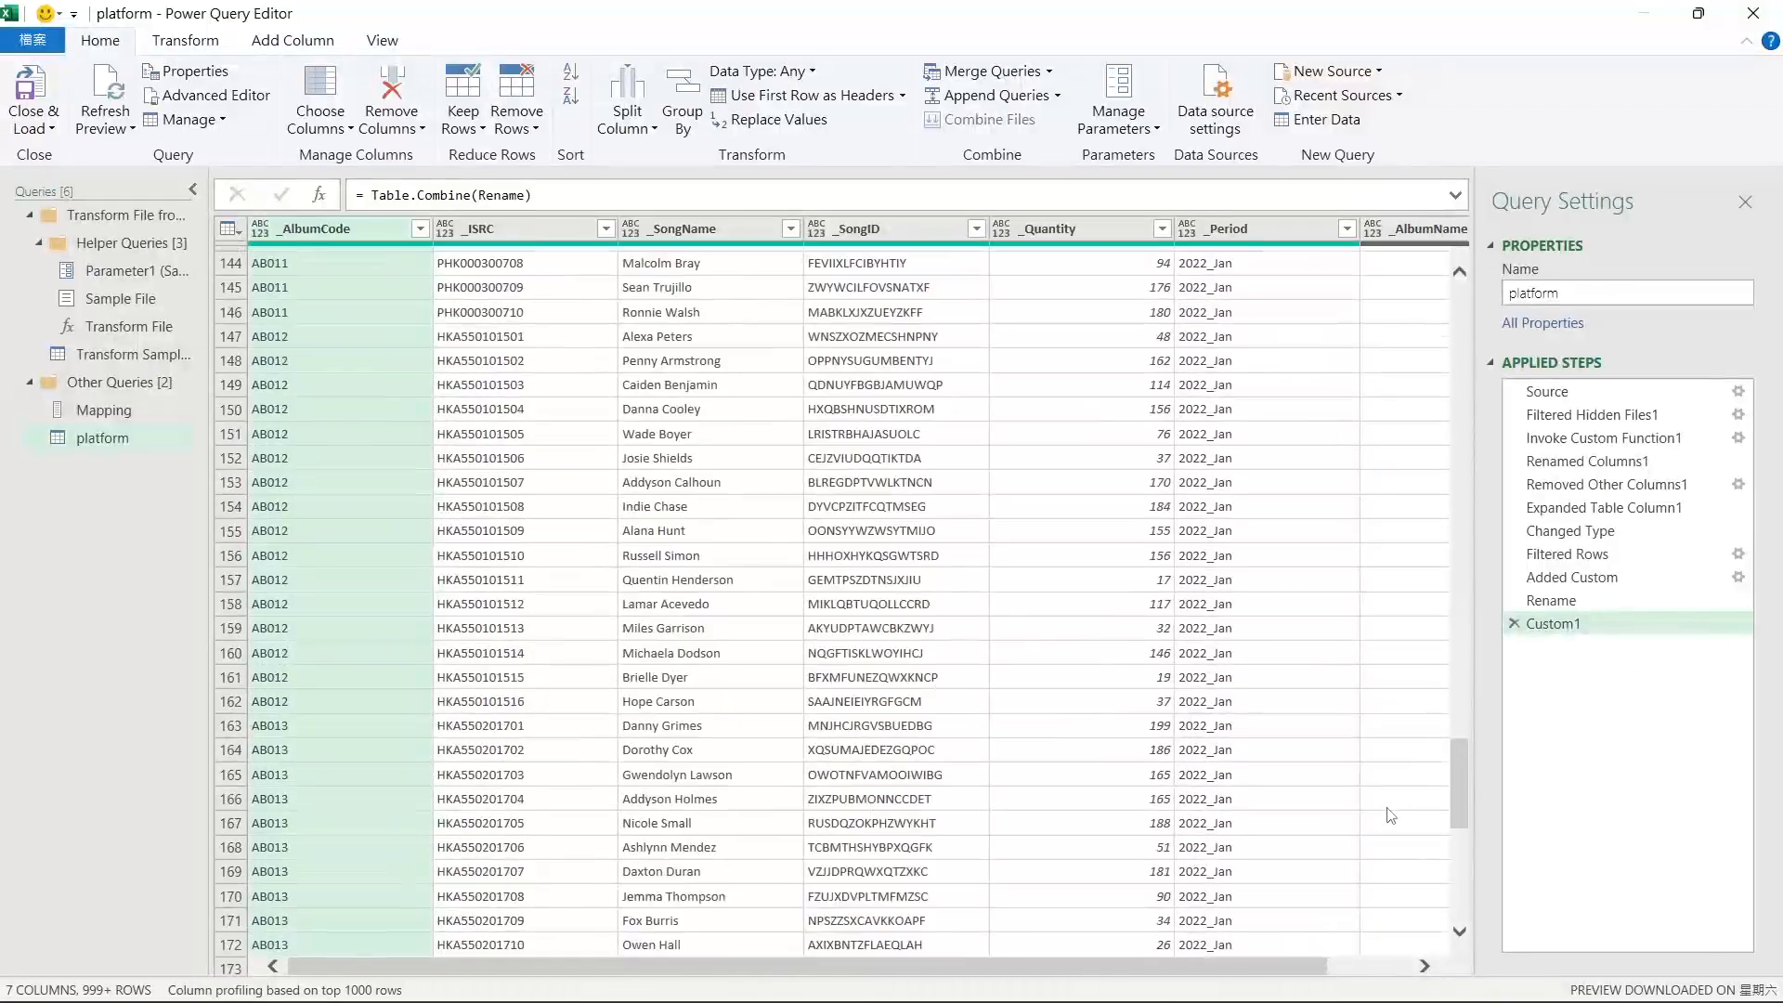
click(791, 228)
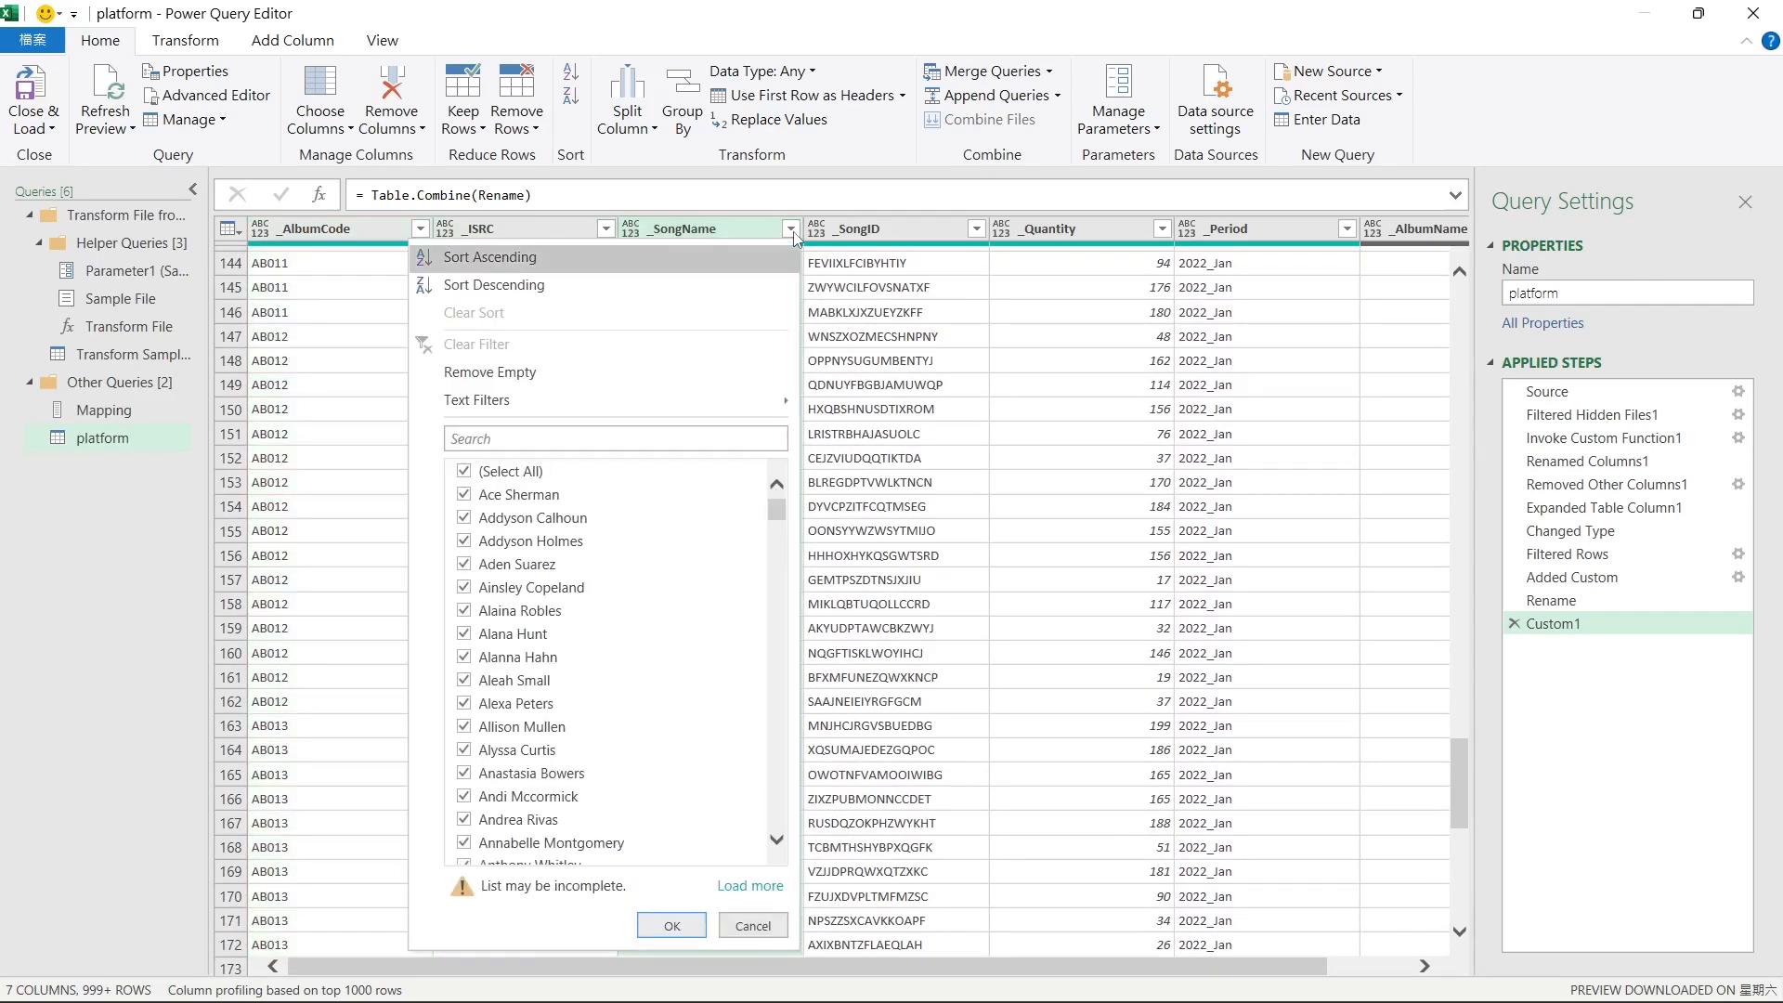
click(976, 228)
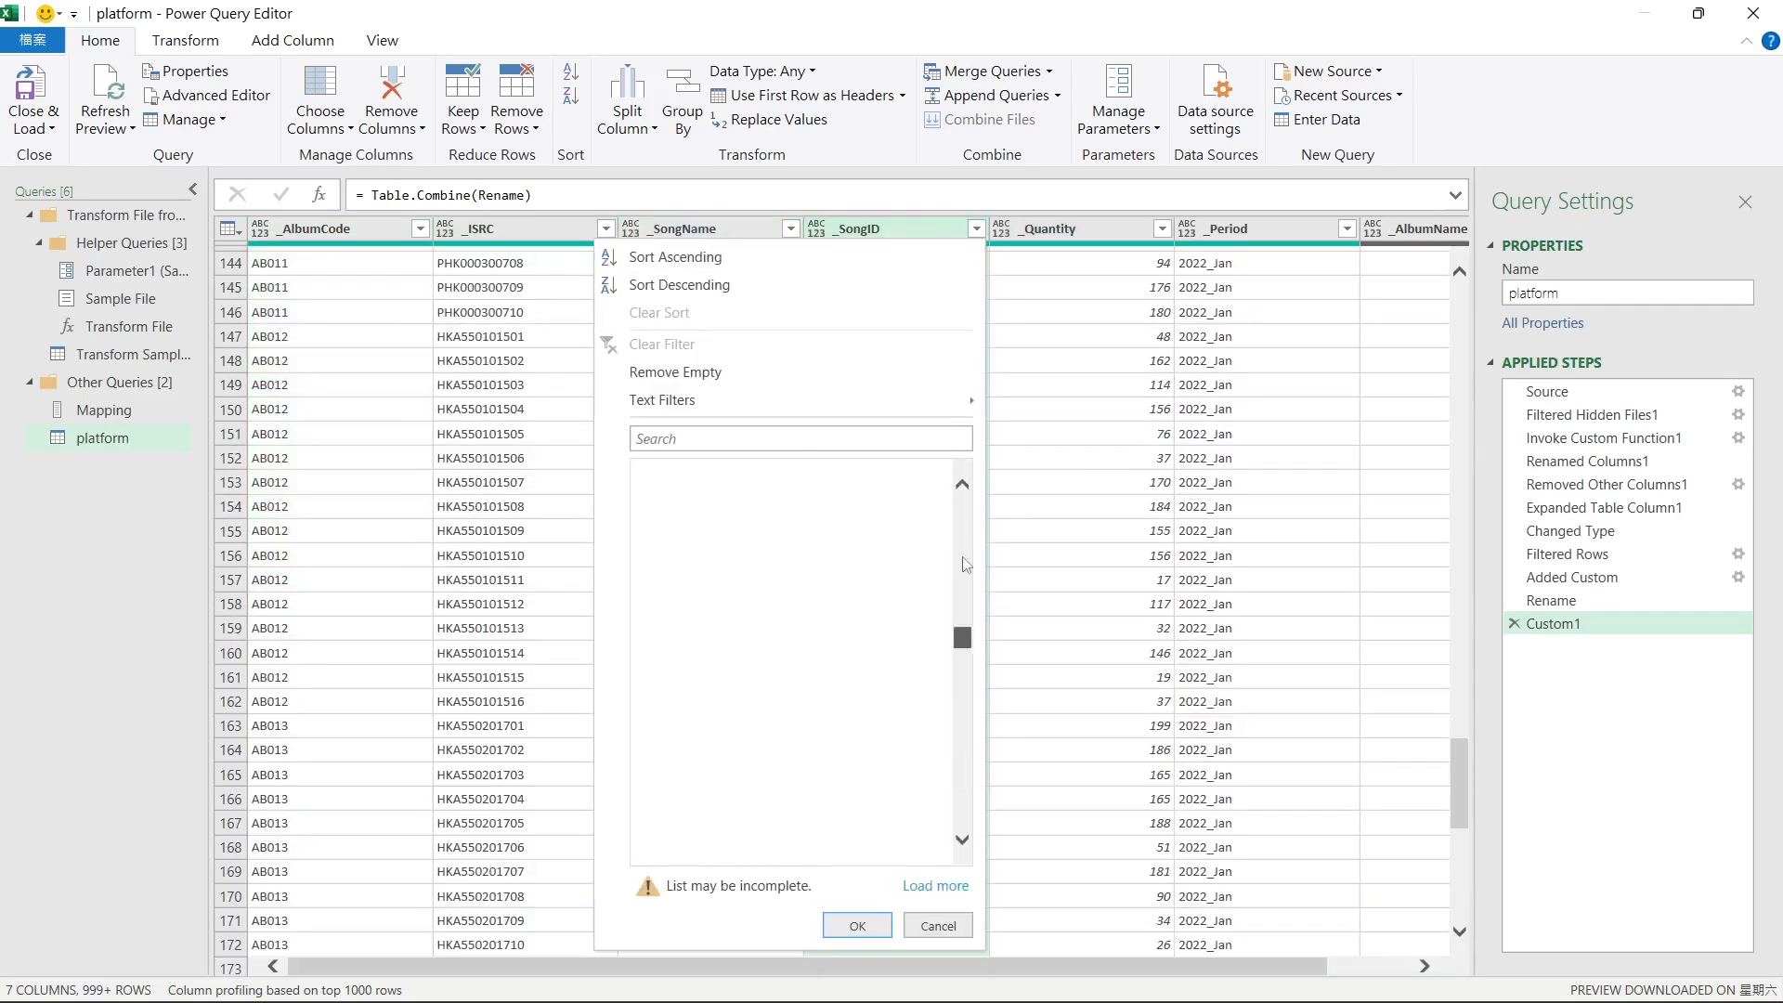
click(936, 886)
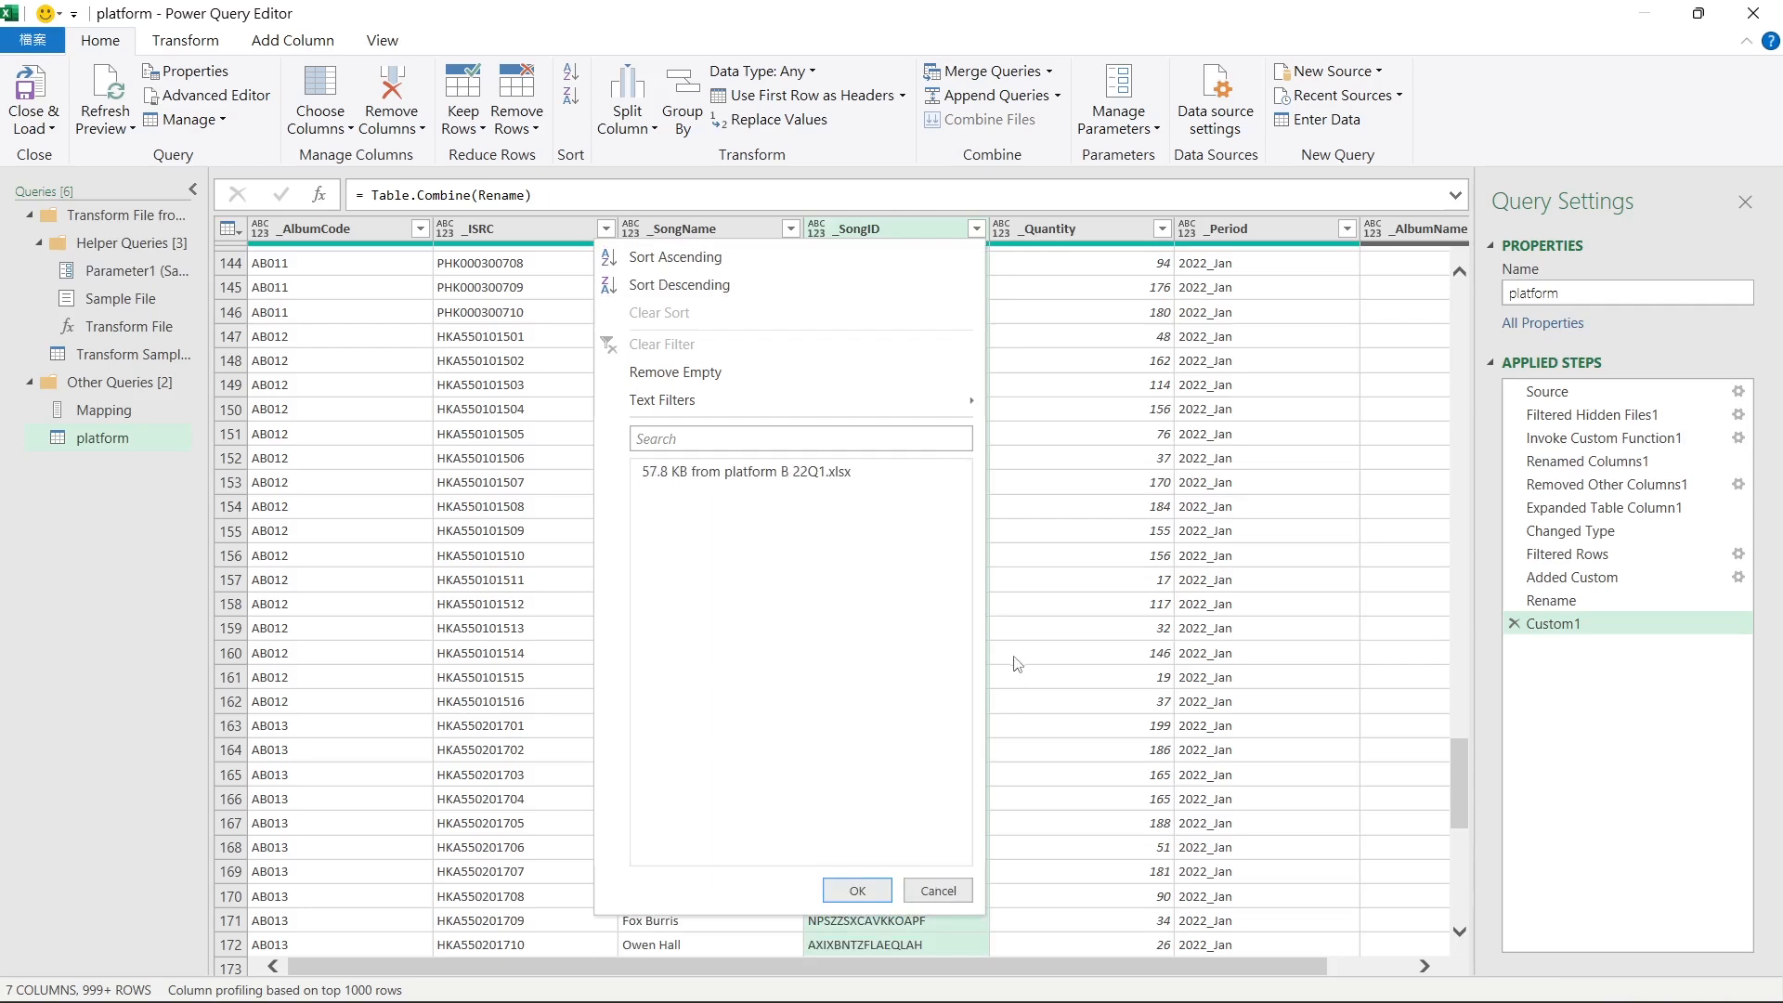
drag(962, 508, 995, 825)
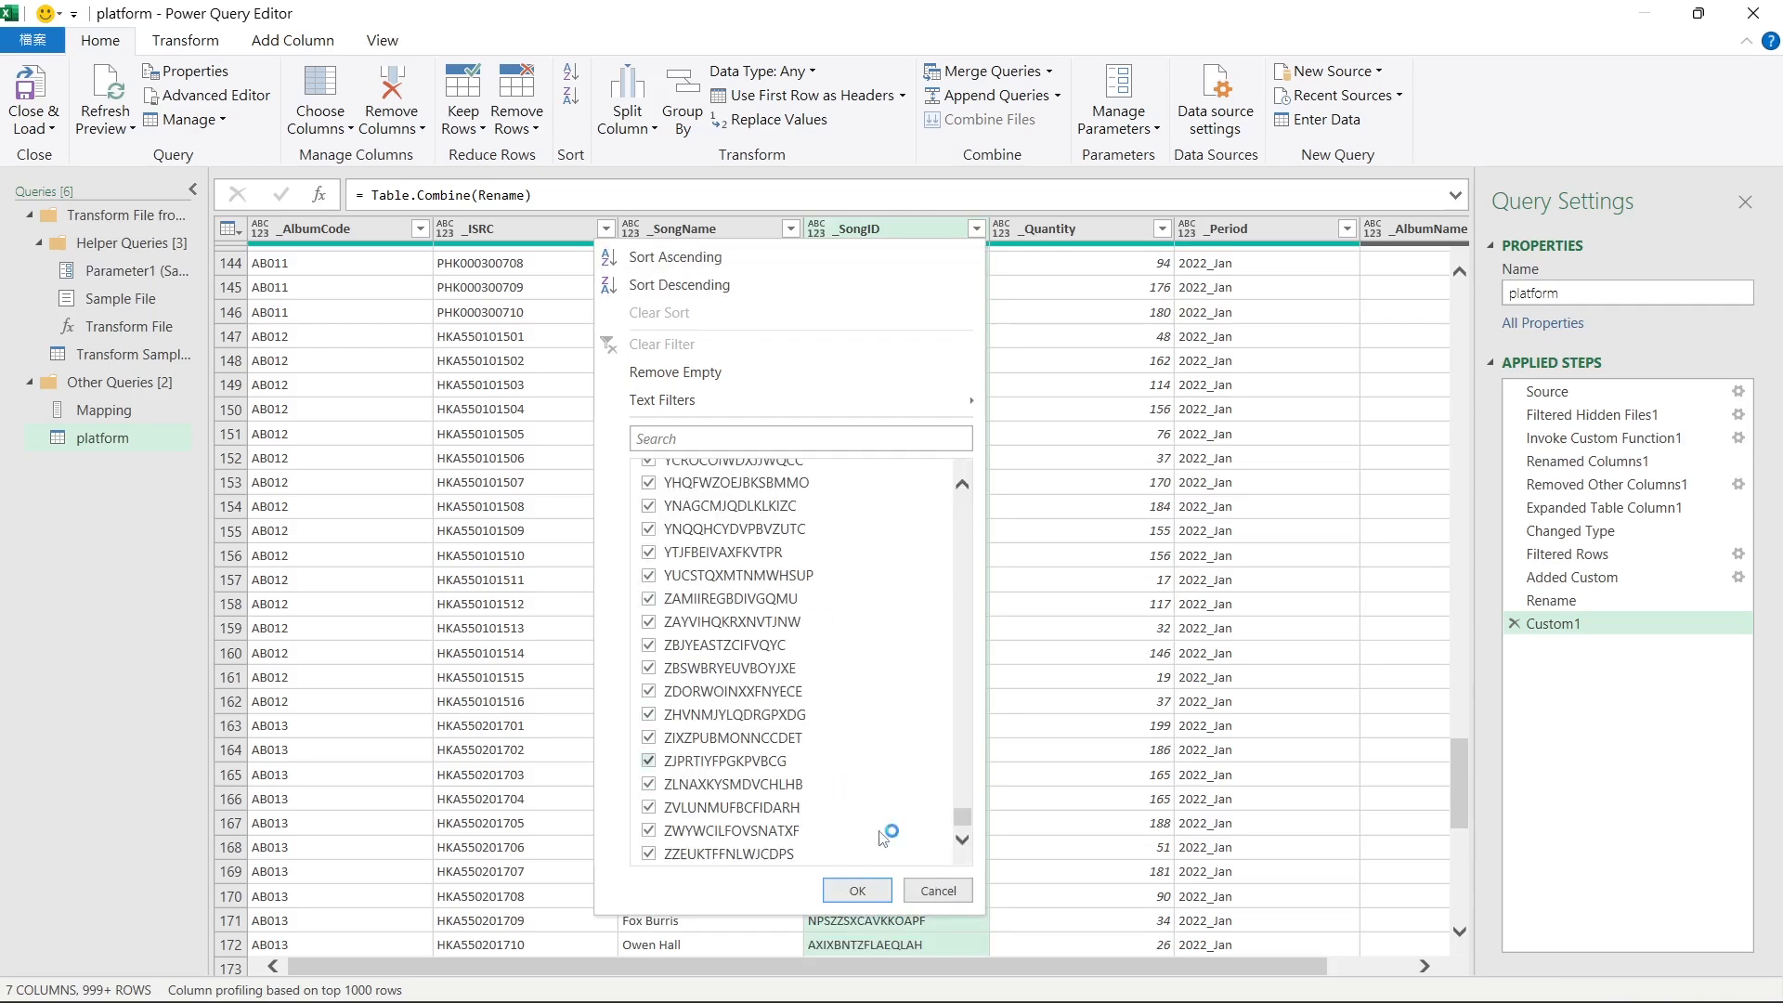
click(858, 891)
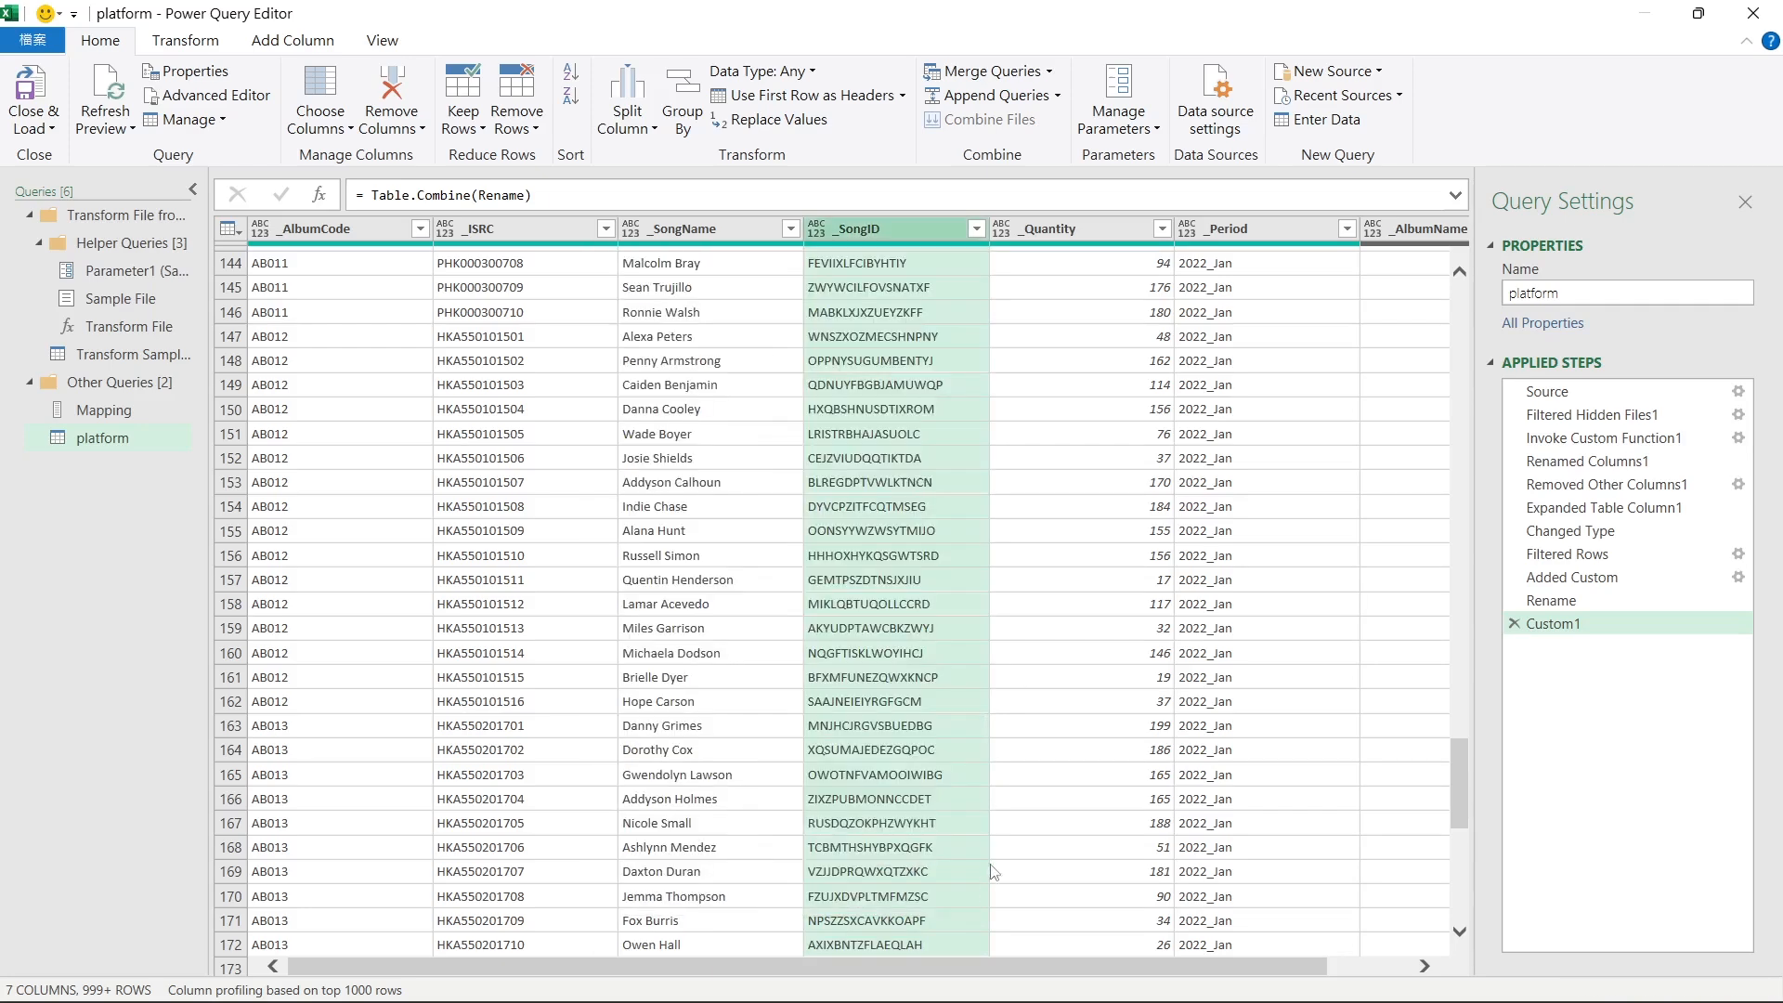
click(702, 390)
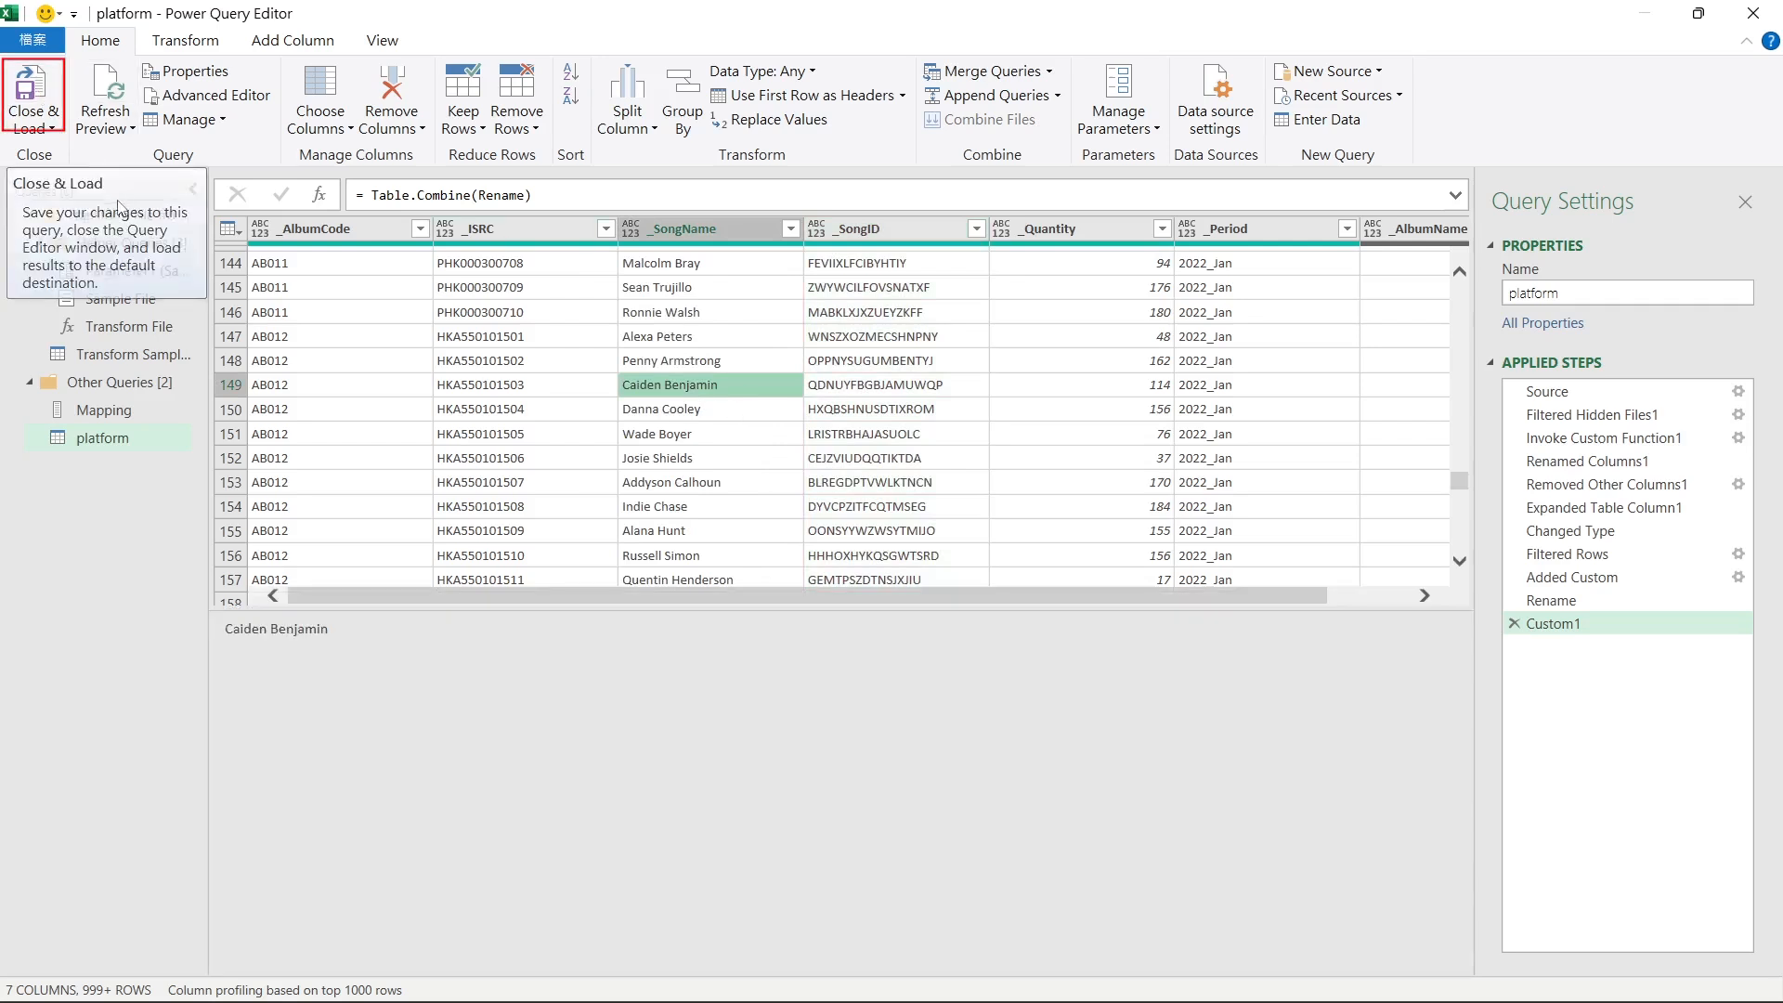
- Close and load the platform query into the workbook, and check the values listed in the _Period filter
click(42, 90)
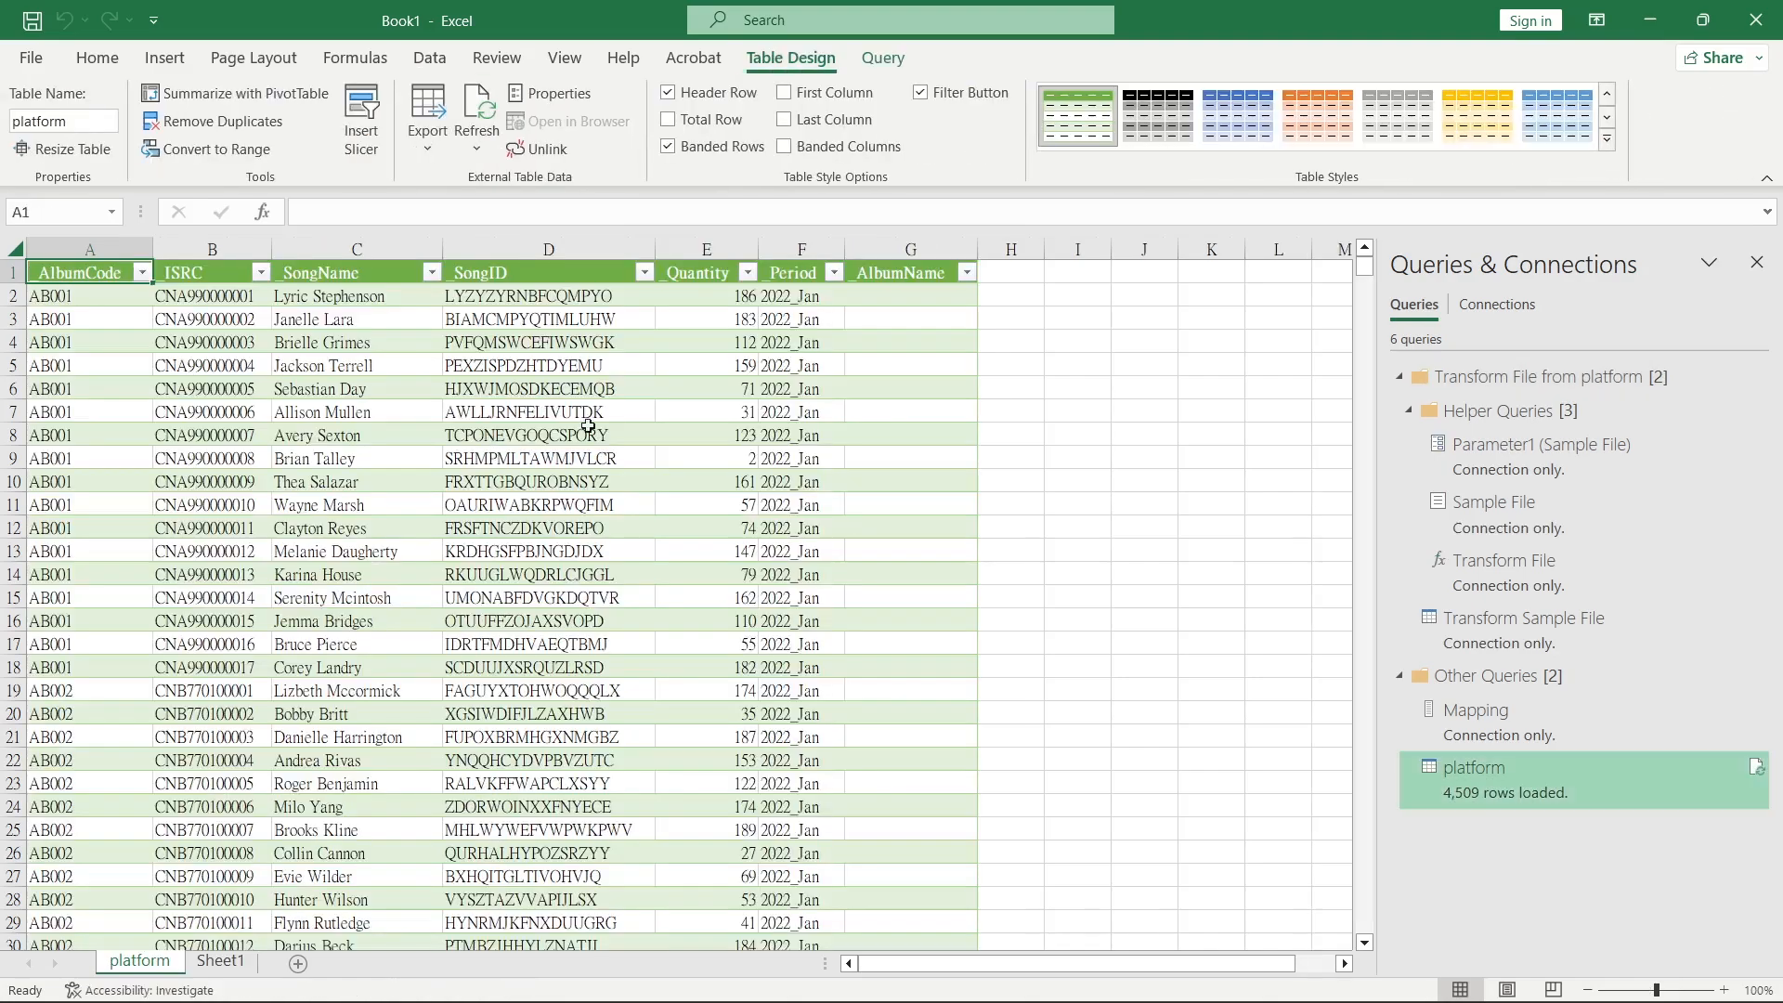
click(718, 460)
click(833, 272)
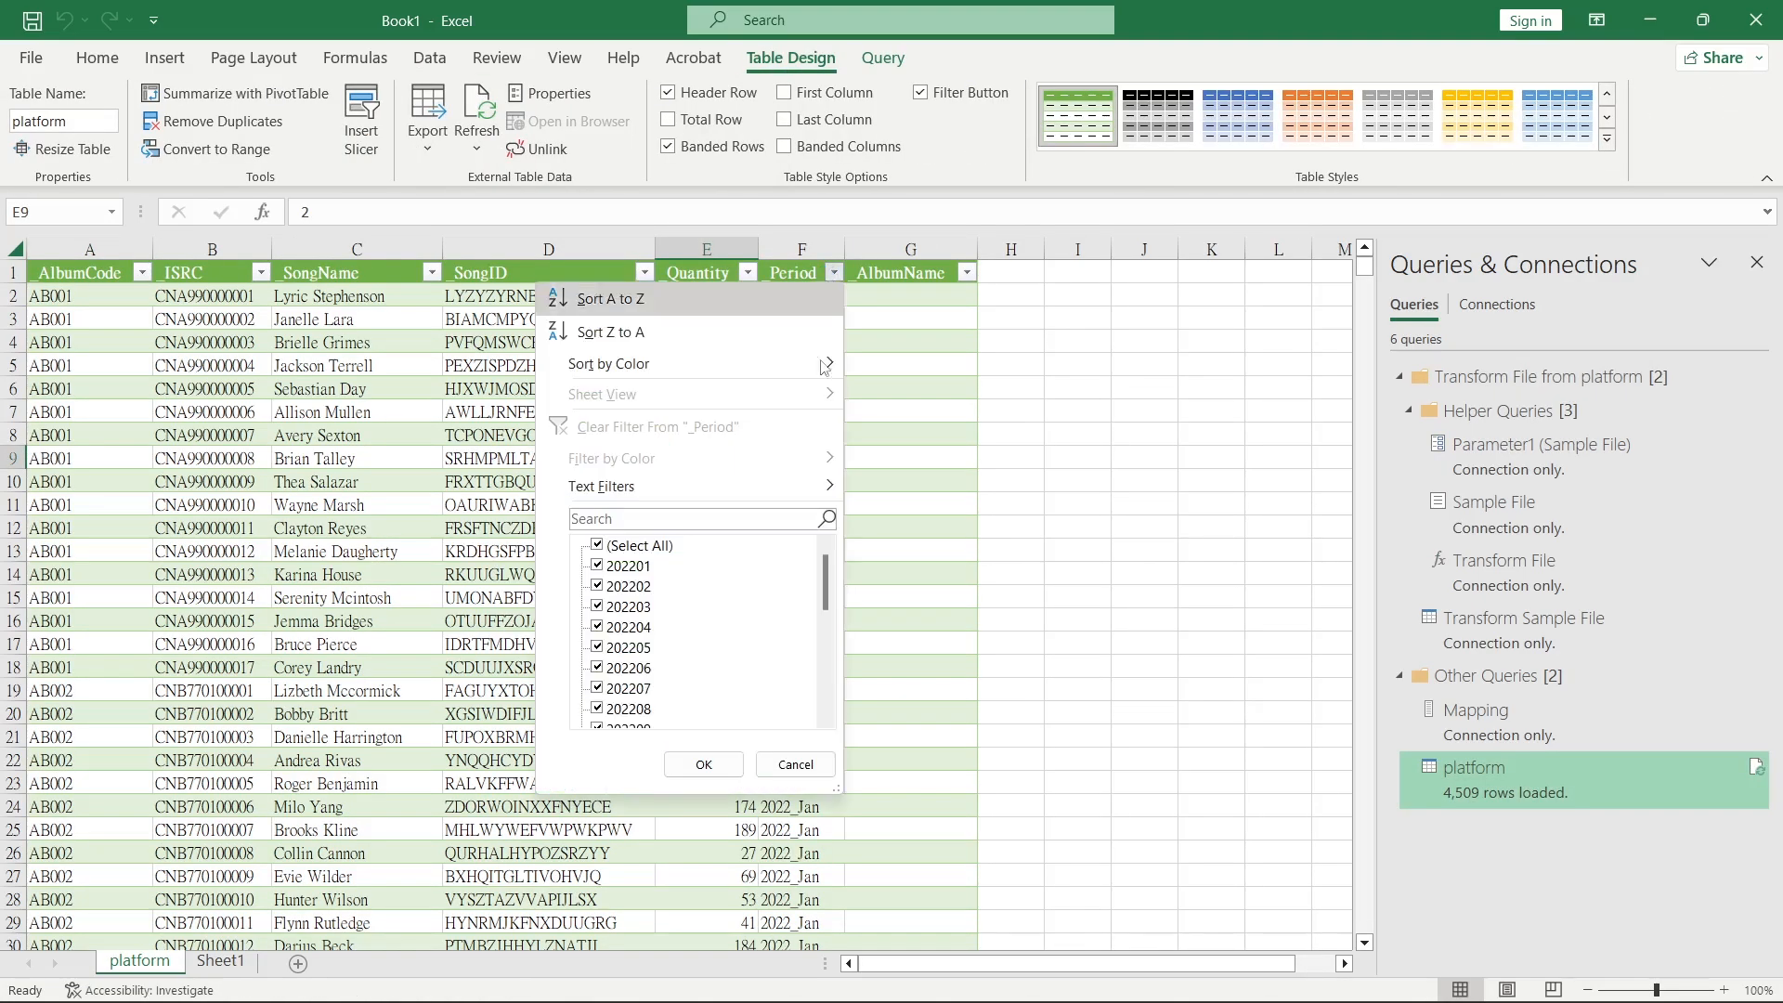
drag(824, 583, 829, 684)
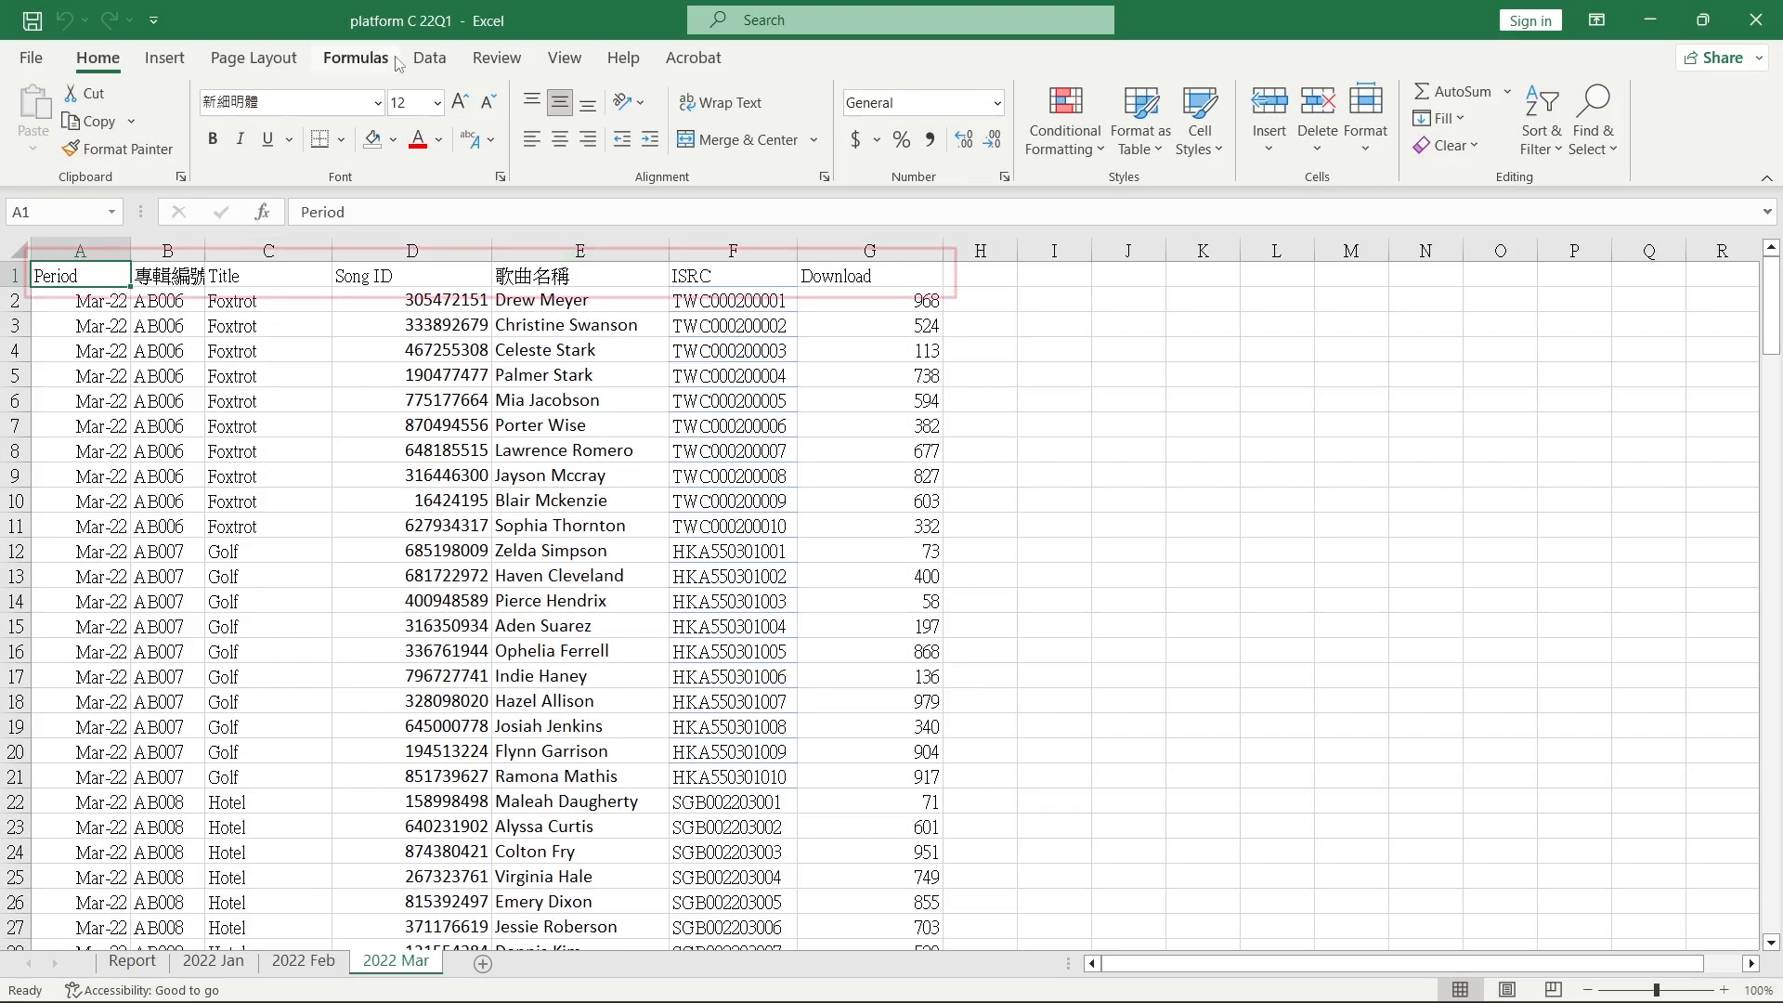
- Close the platform C 22Q1 workbook after viewing its 2022 Mar headers, and refresh all queries in the OE H-006-3 workbook
click(104, 292)
click(1754, 20)
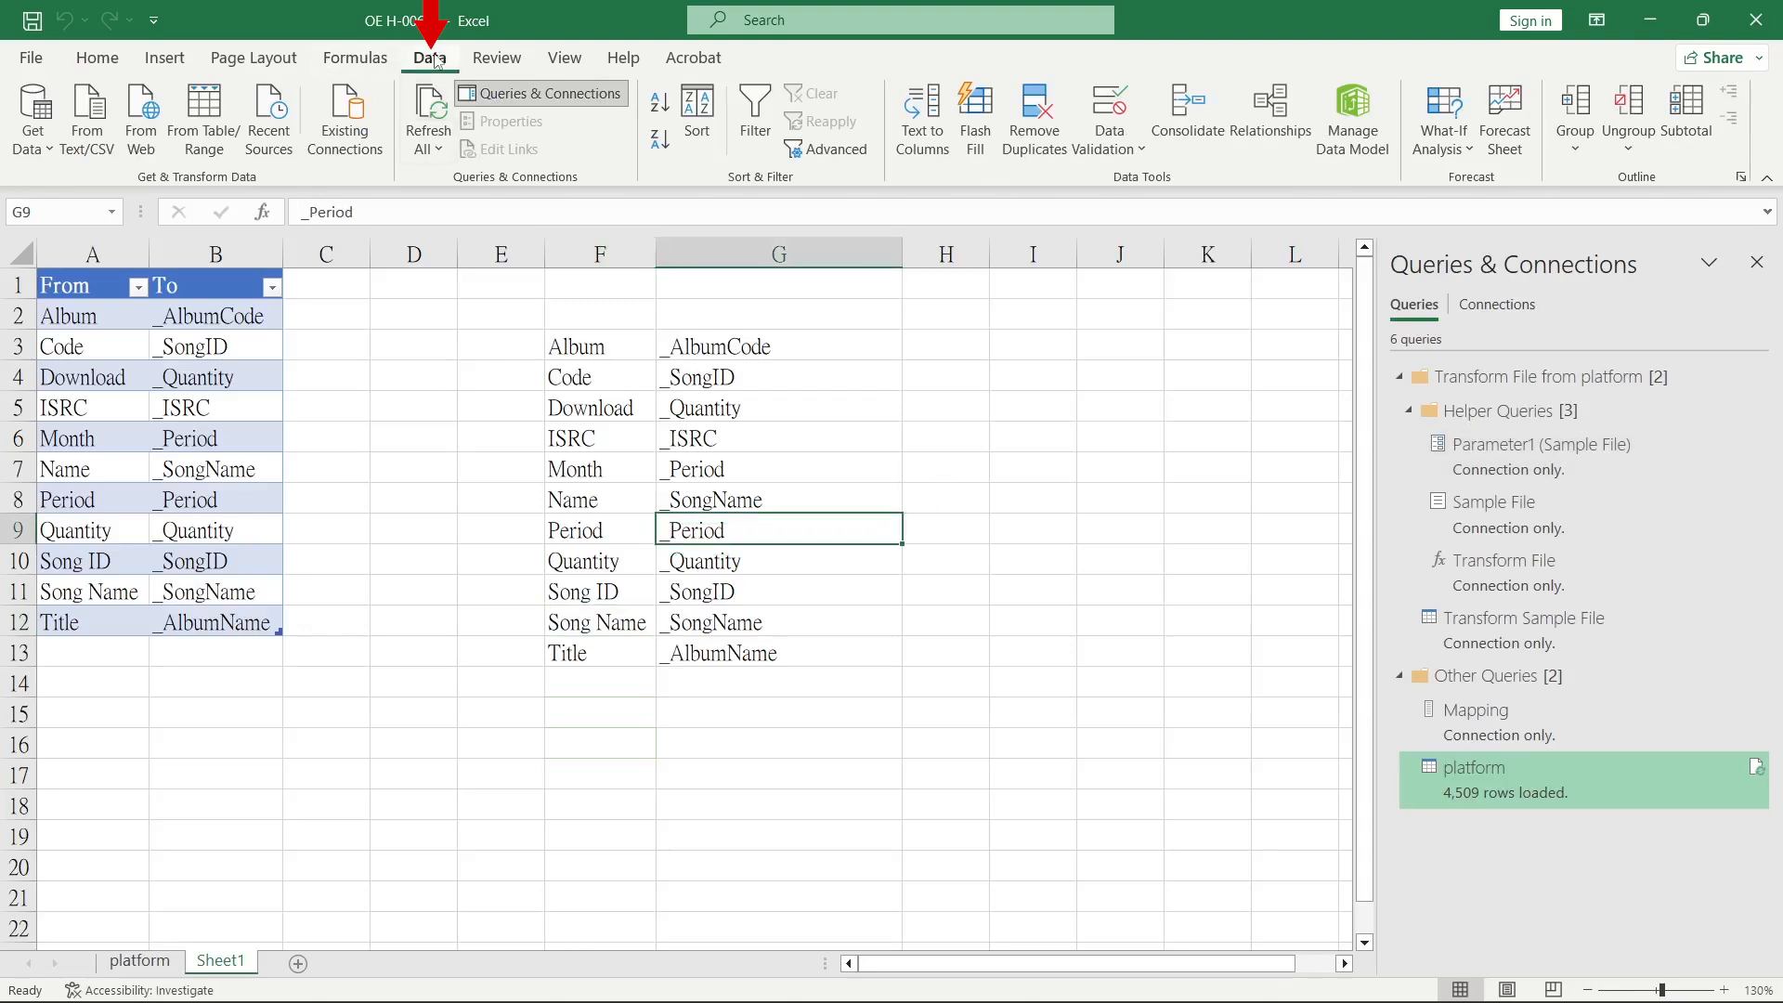
click(432, 130)
click(479, 181)
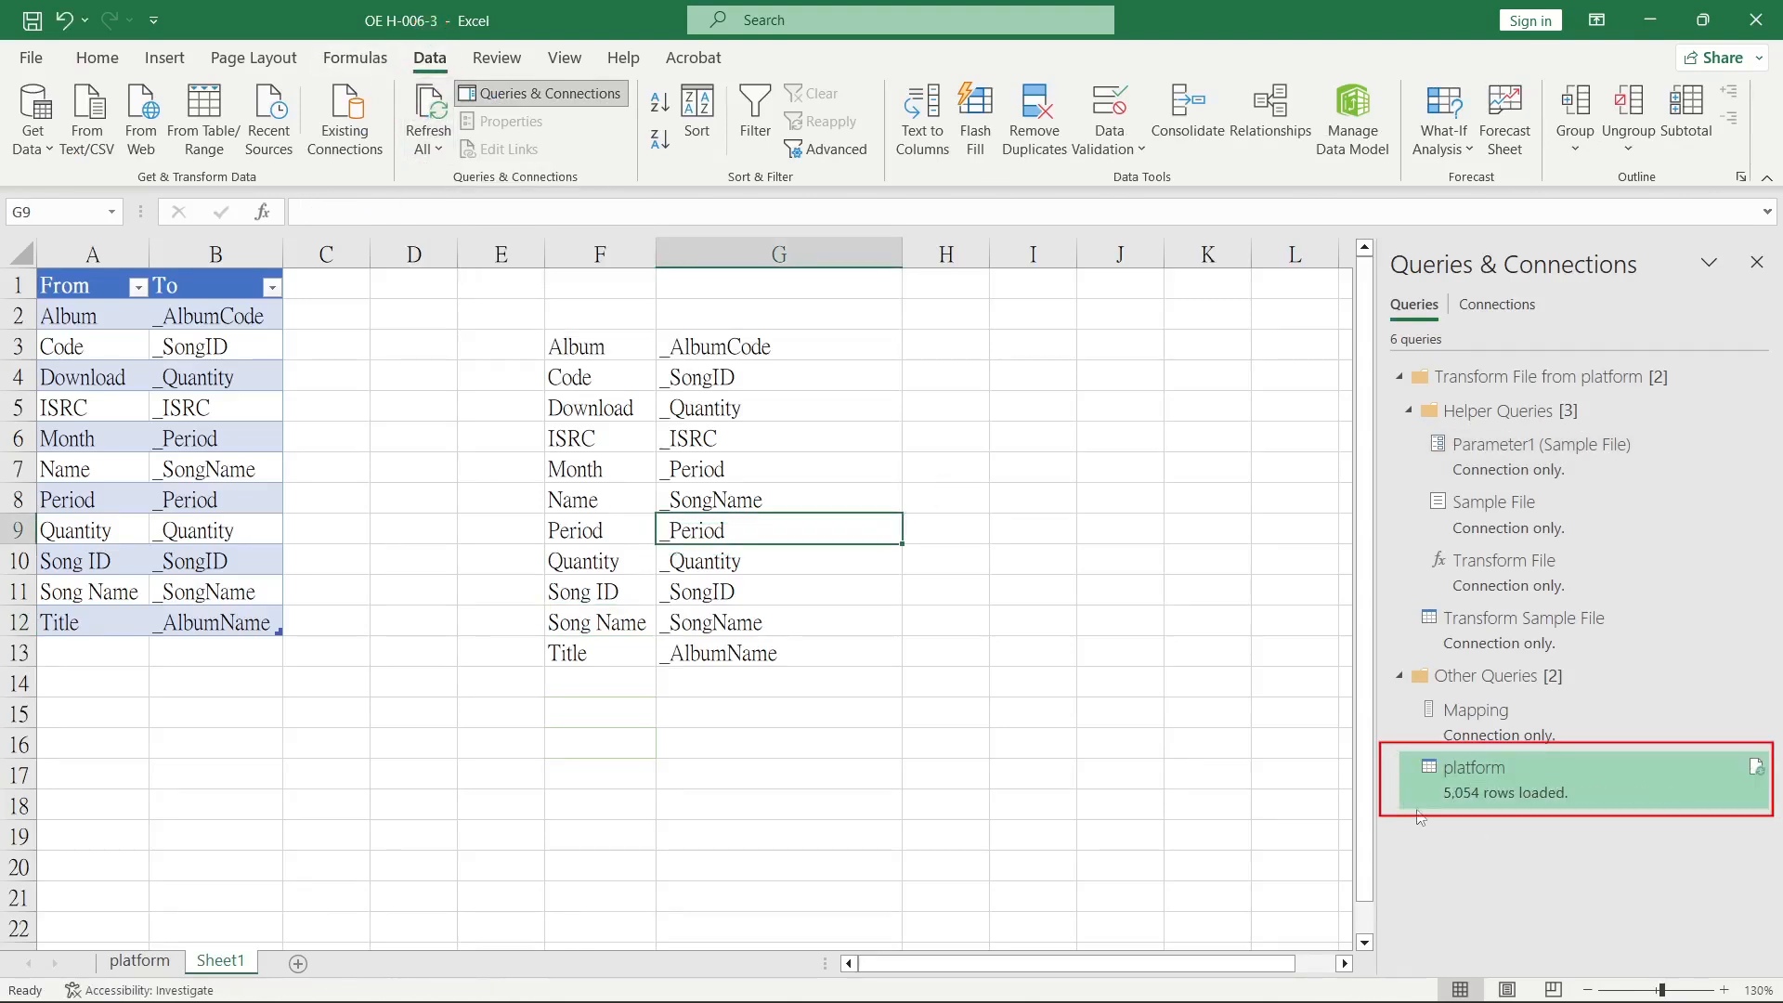
- Examine the 專輯編號 and 歌曲名稱 columns on the platform sheet, including the platform C rows further down
click(133, 962)
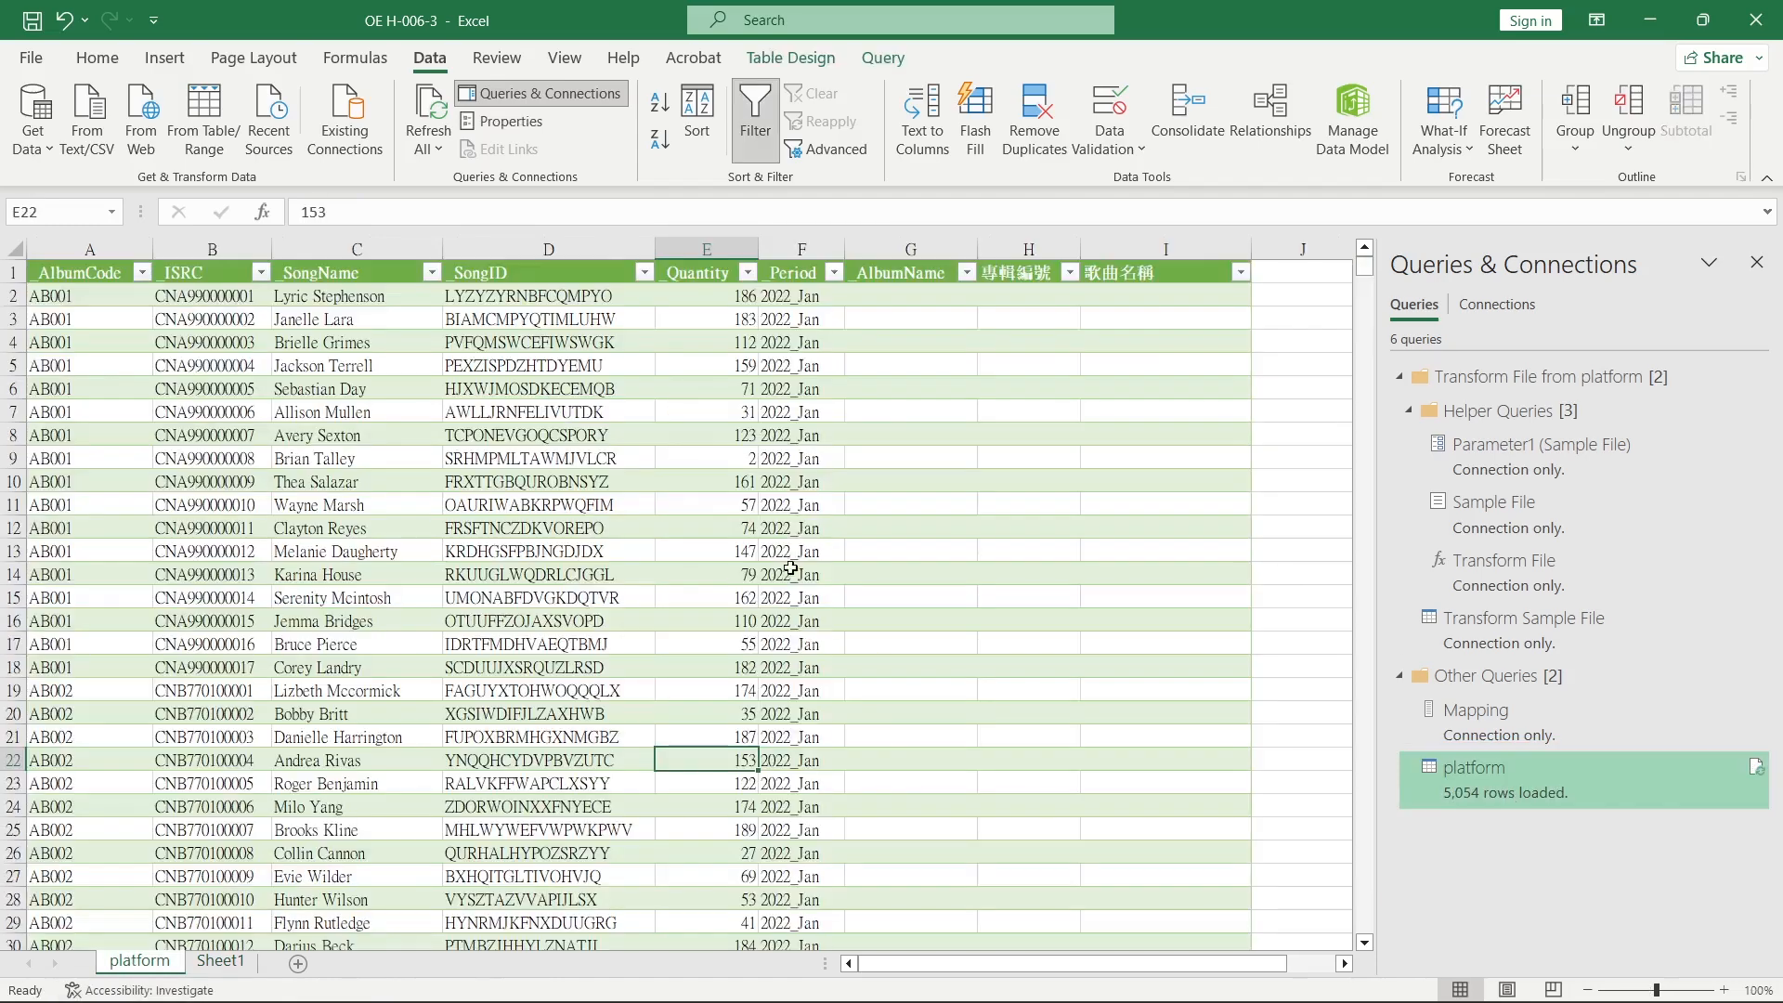
click(1001, 277)
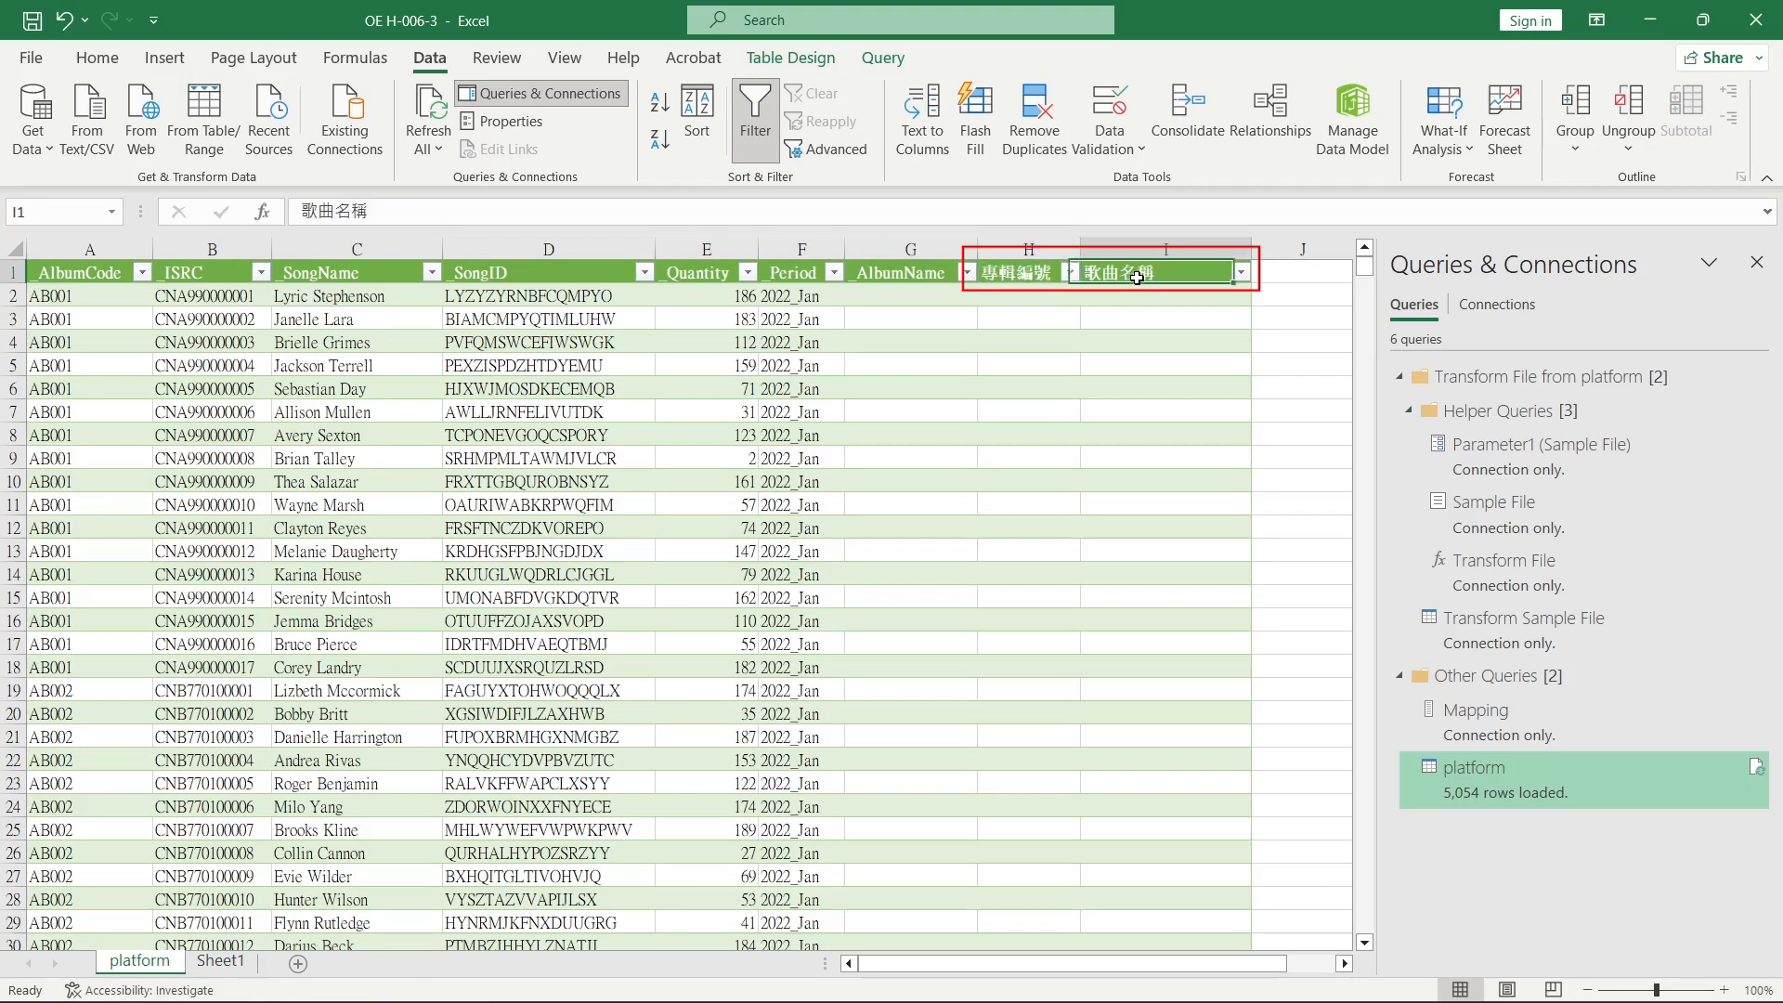
click(1070, 272)
click(1072, 276)
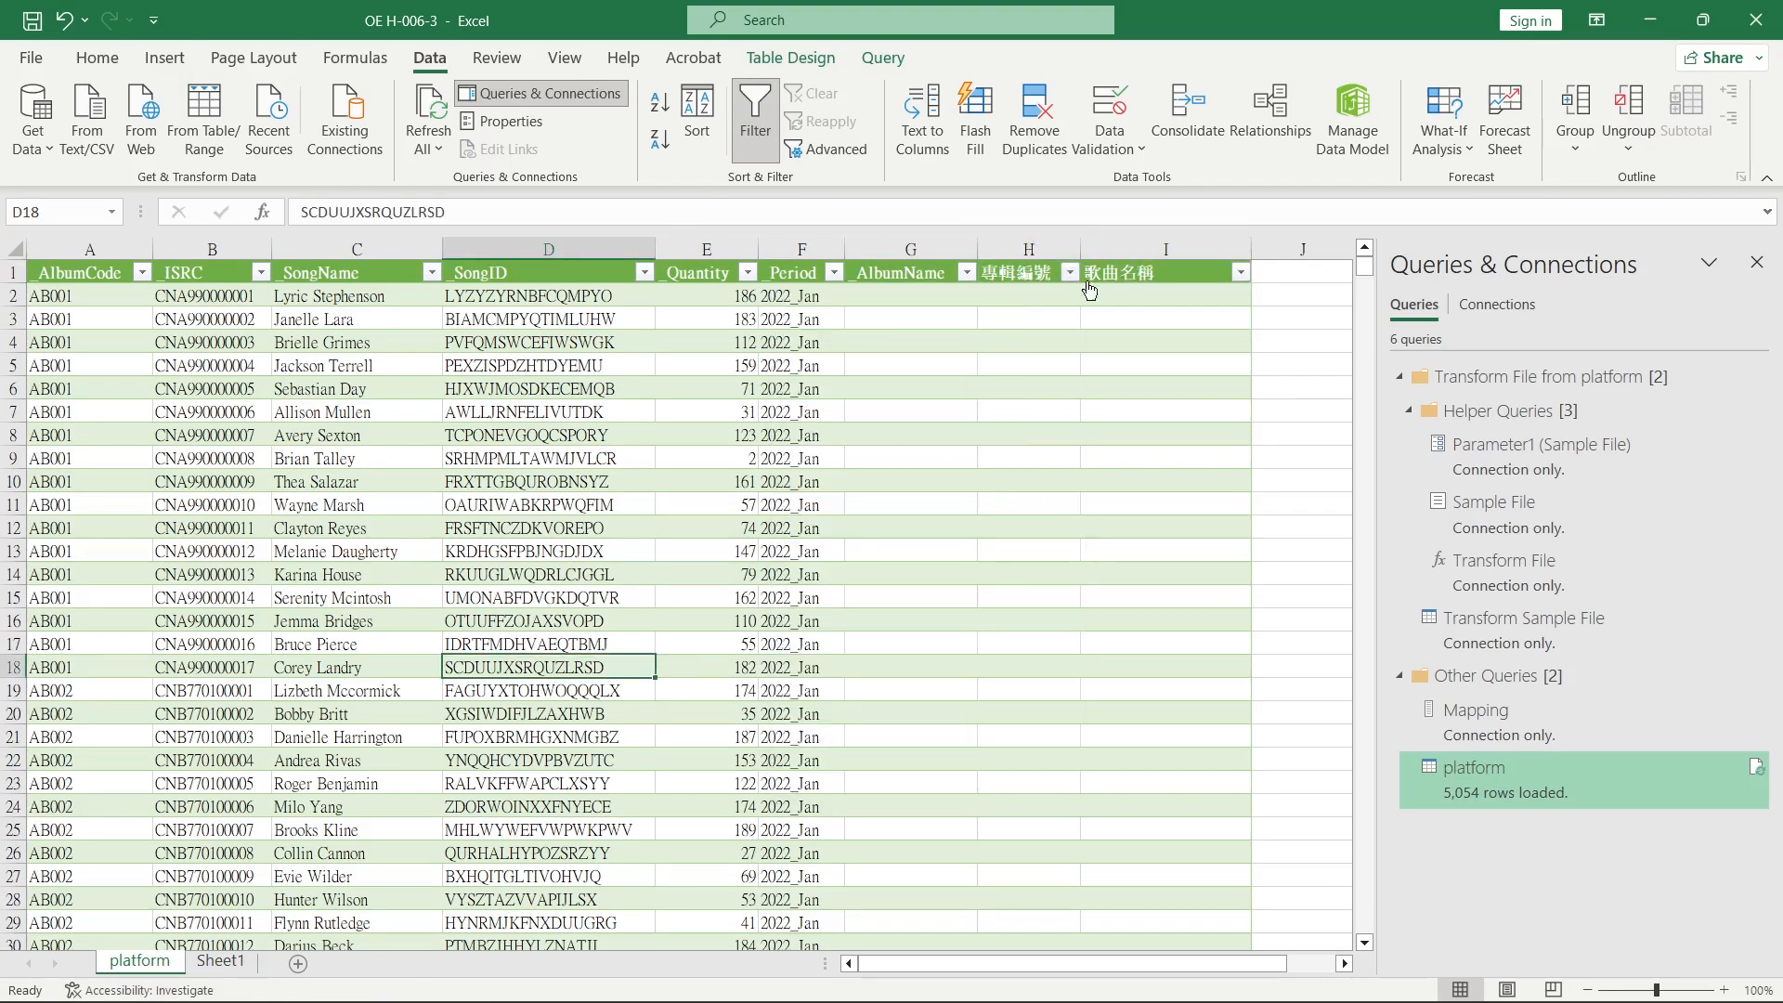
drag(1364, 267, 1385, 582)
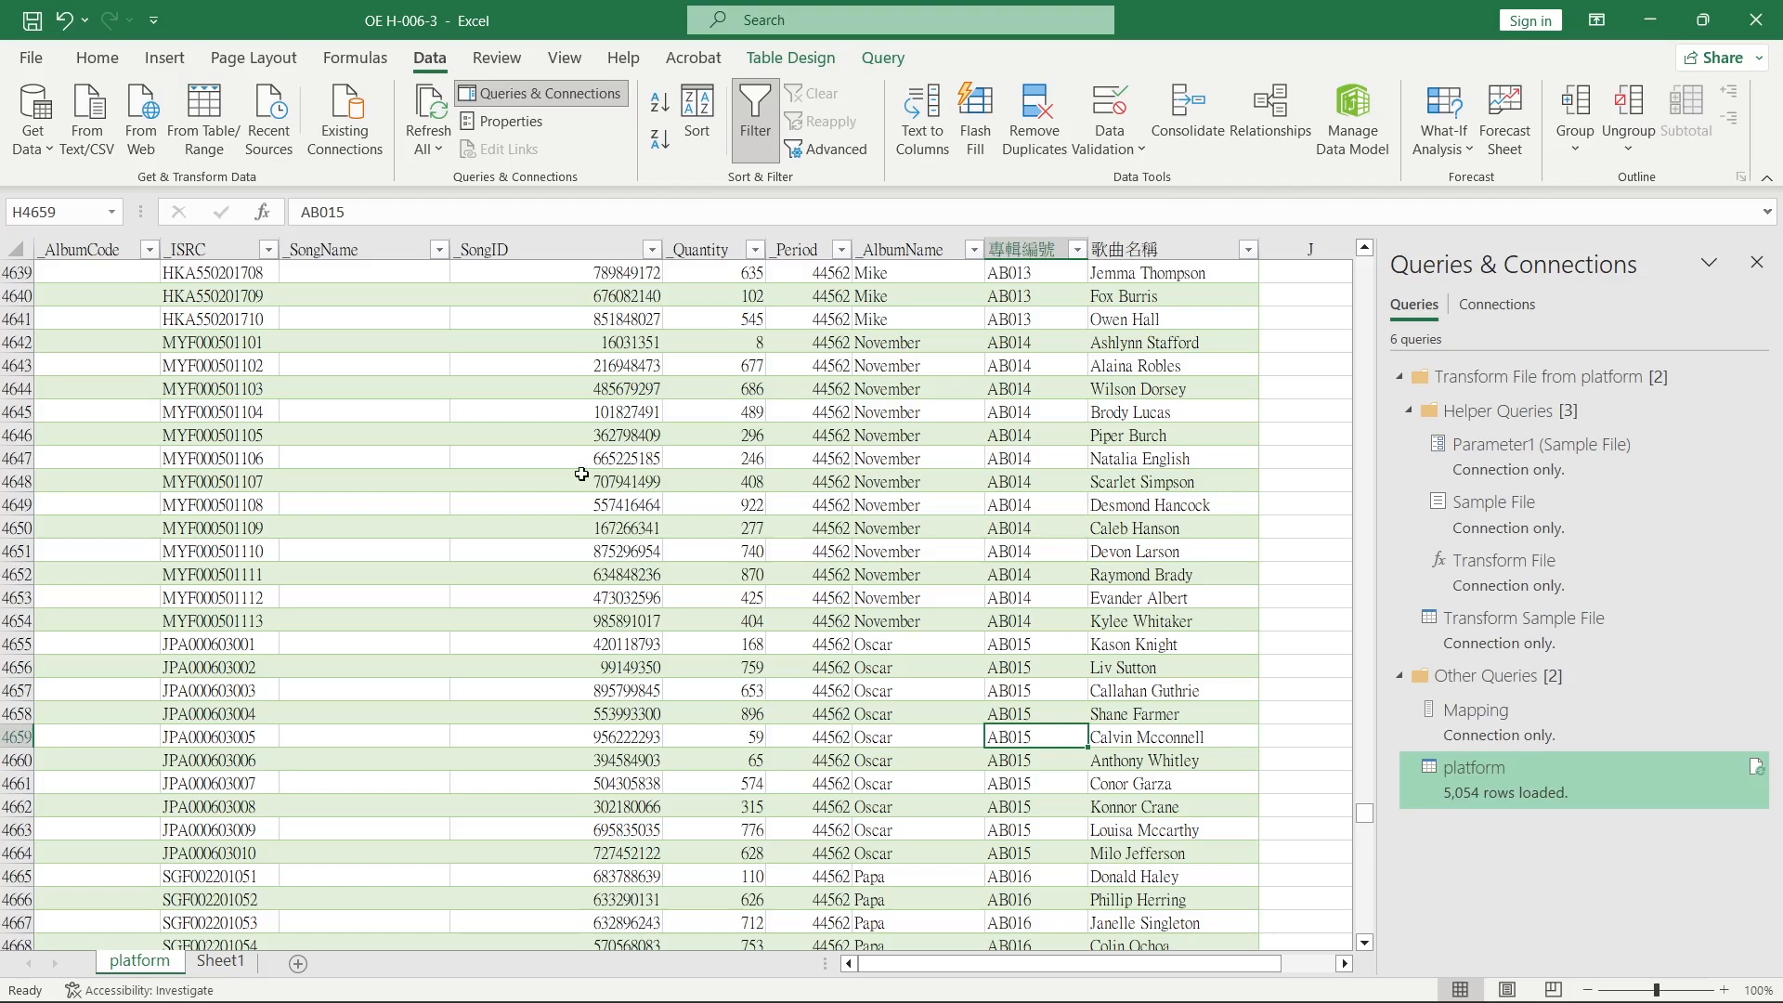
- Copy the header cells 專輯編號 and 歌曲名稱 of the platform table
drag(1013, 462, 1025, 253)
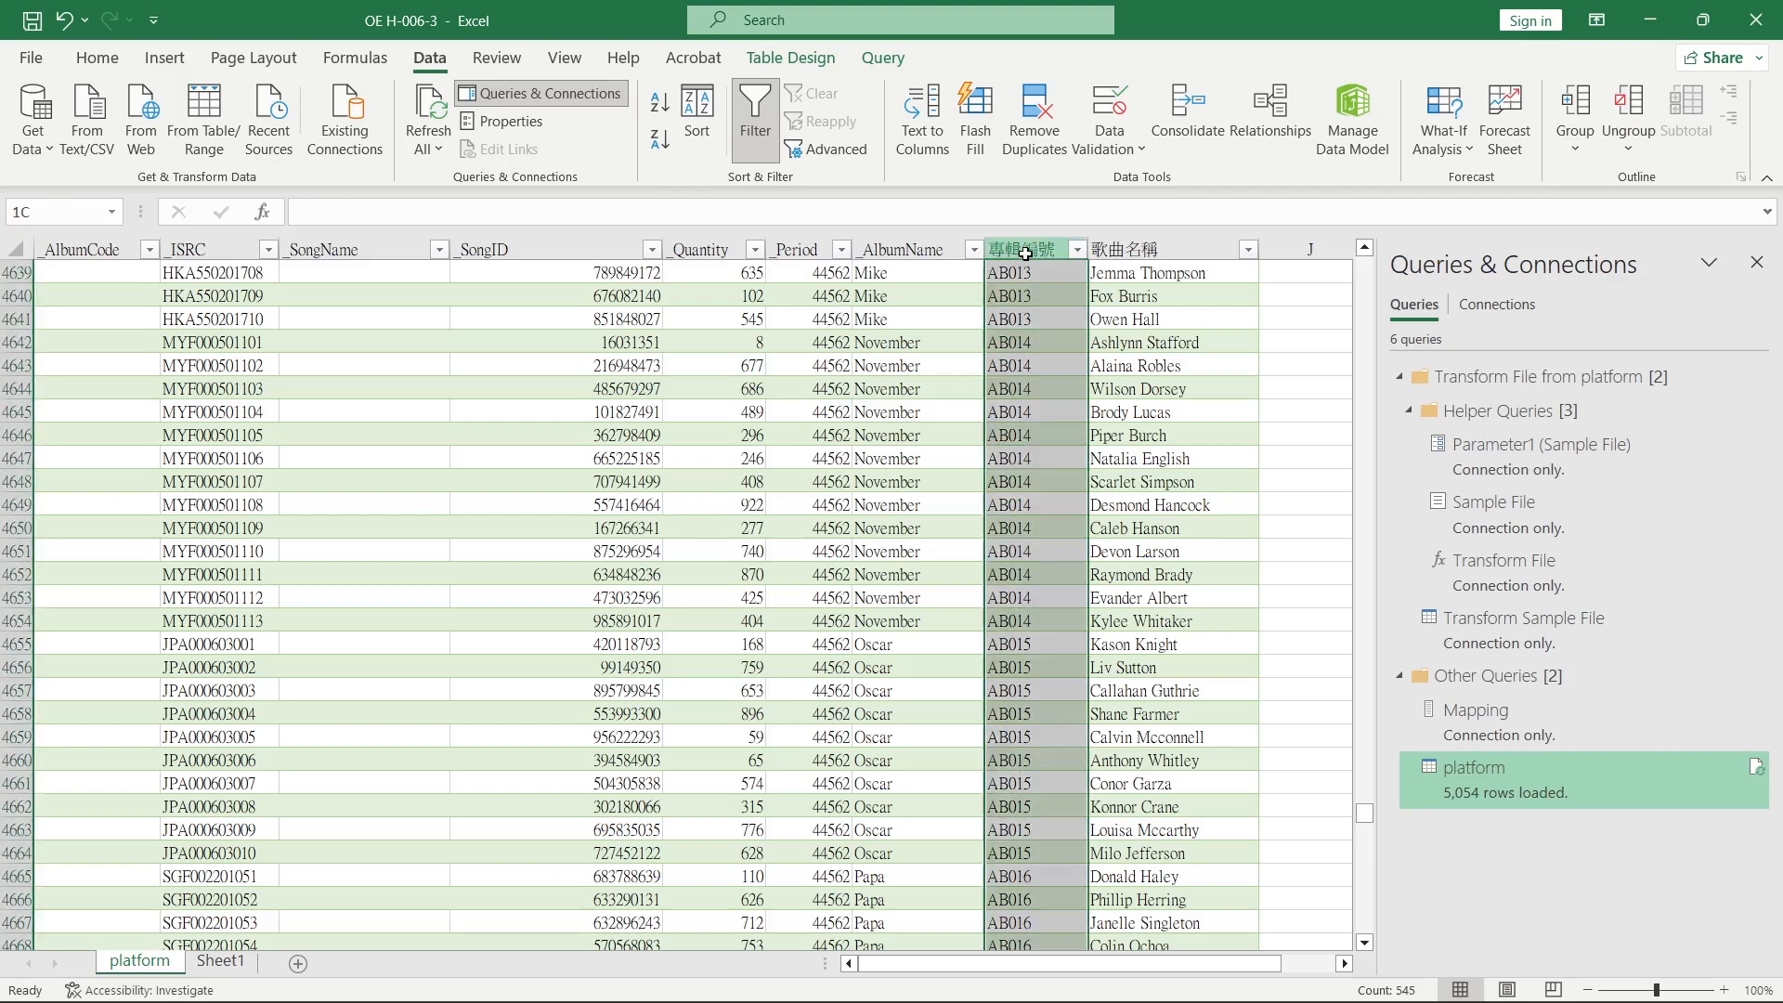
click(1191, 249)
click(1046, 249)
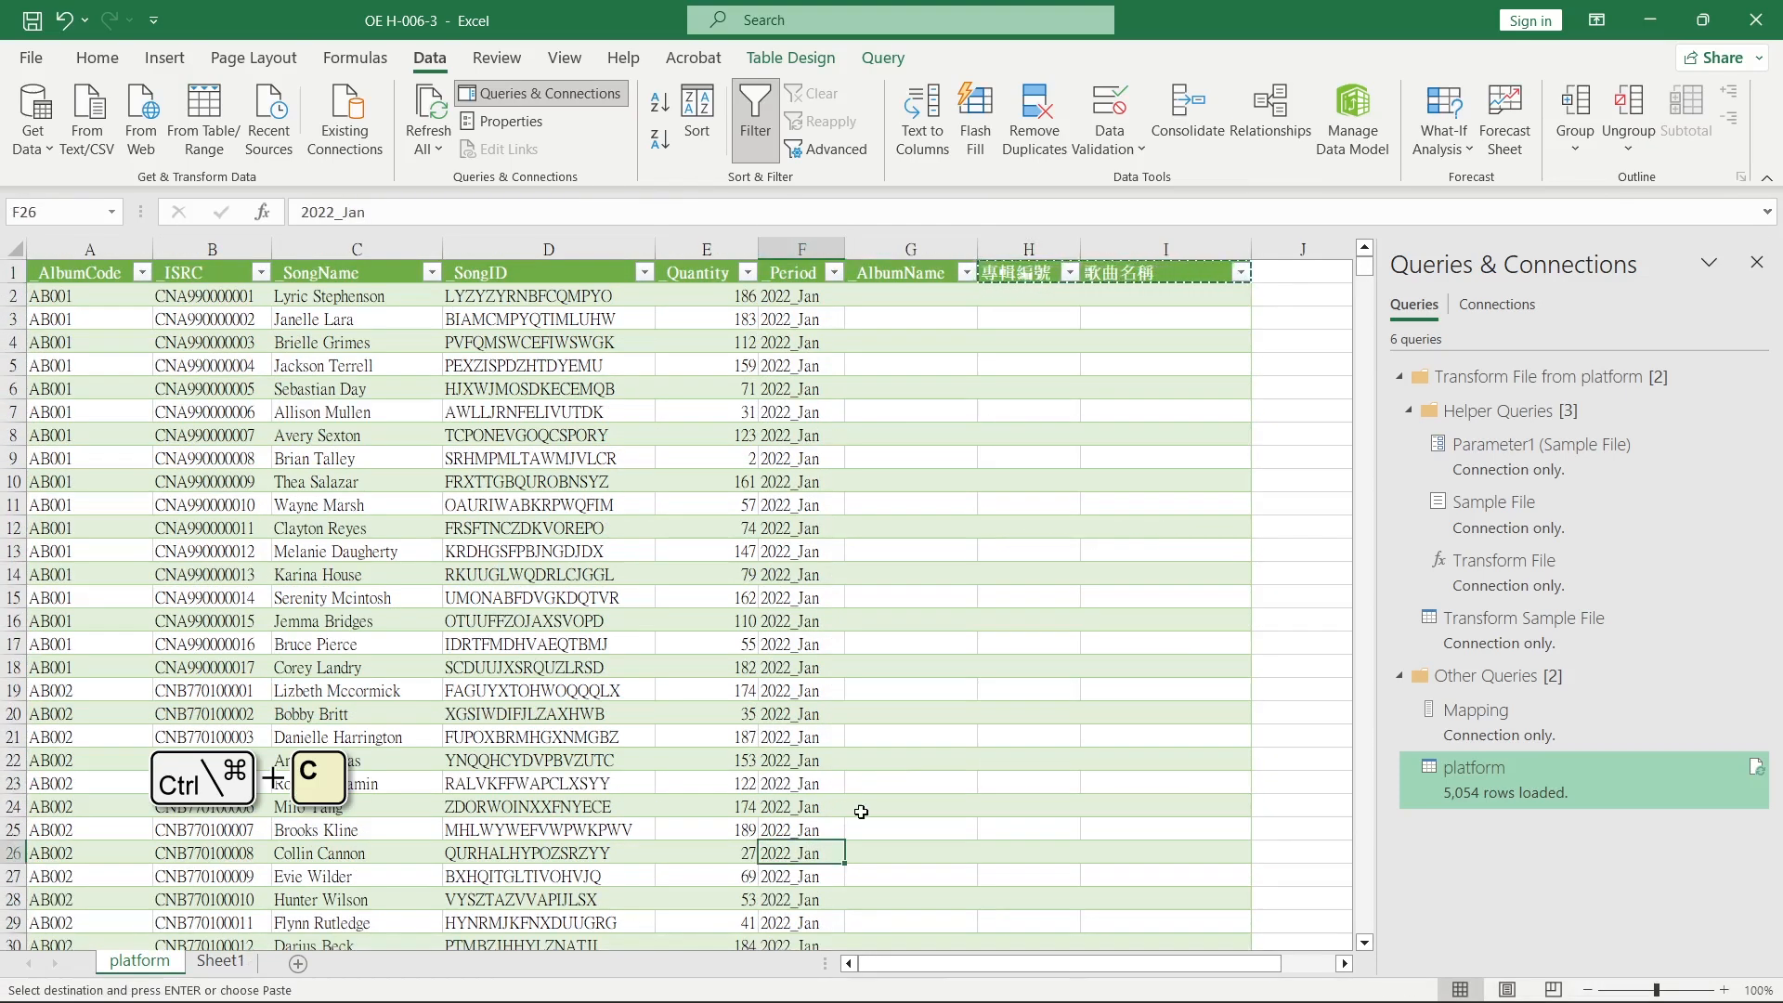
click(860, 811)
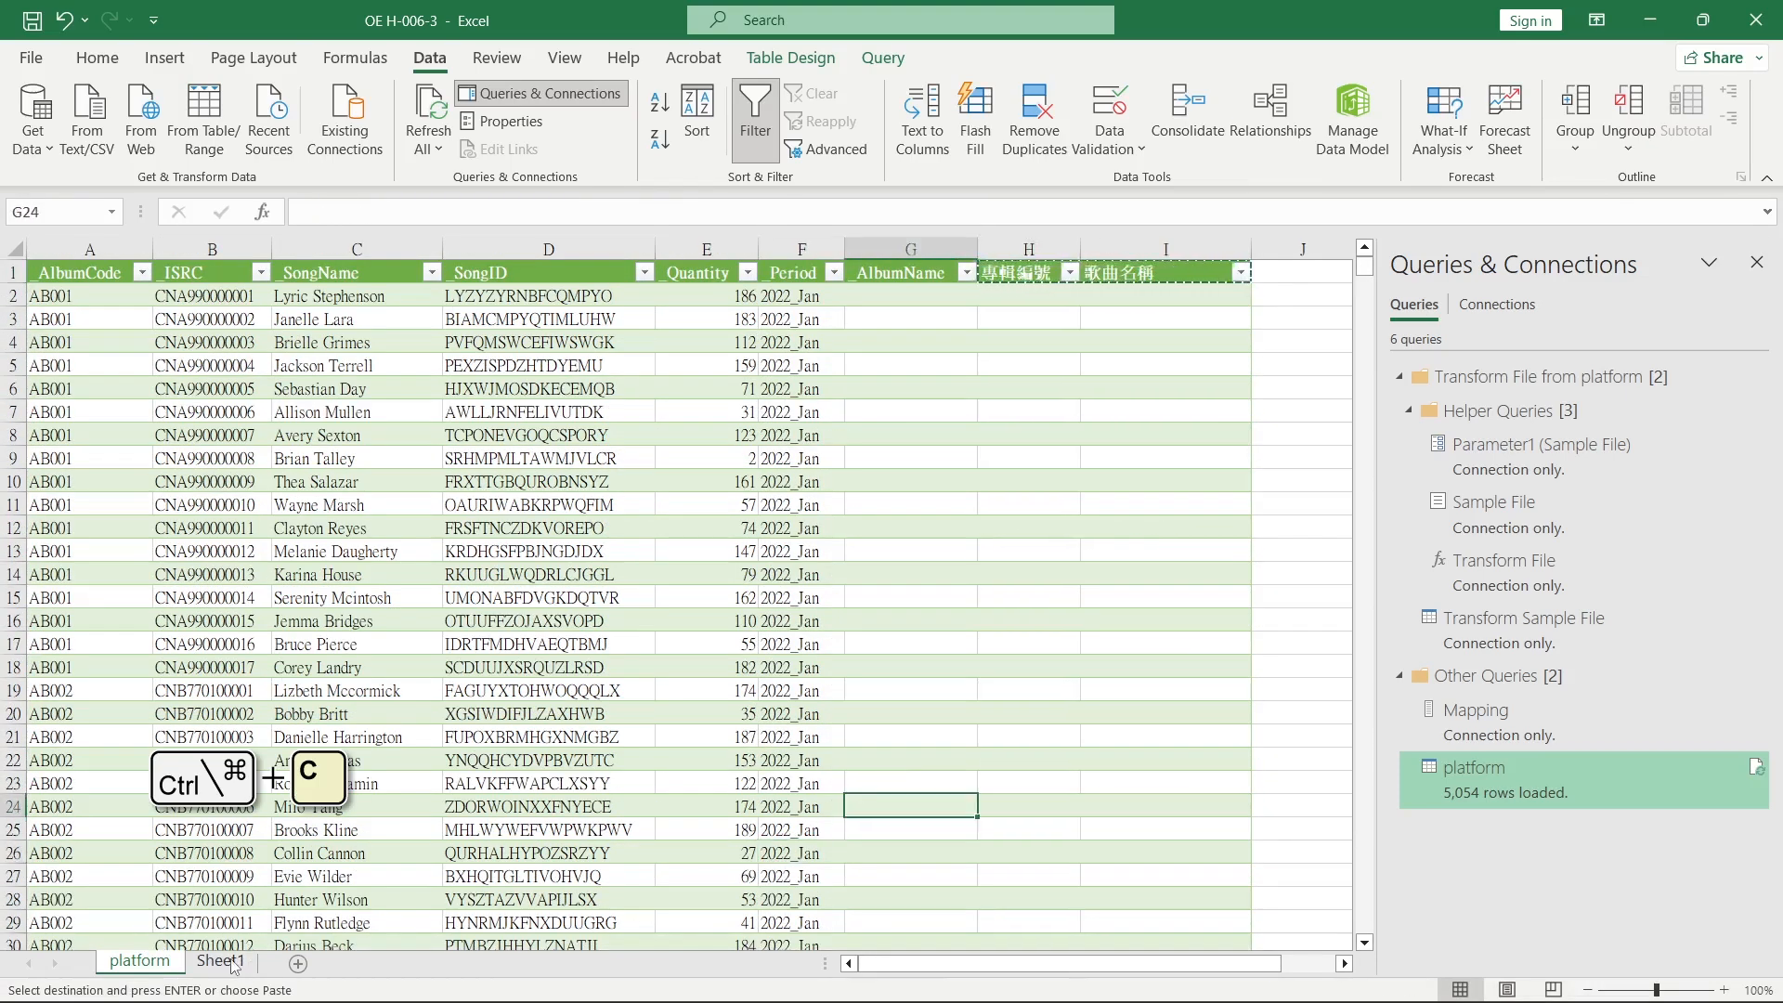
- Paste the copied headers as values into A13:B13 below the From/To list on Sheet1, and undo the table's automatic expansion
click(223, 962)
click(80, 662)
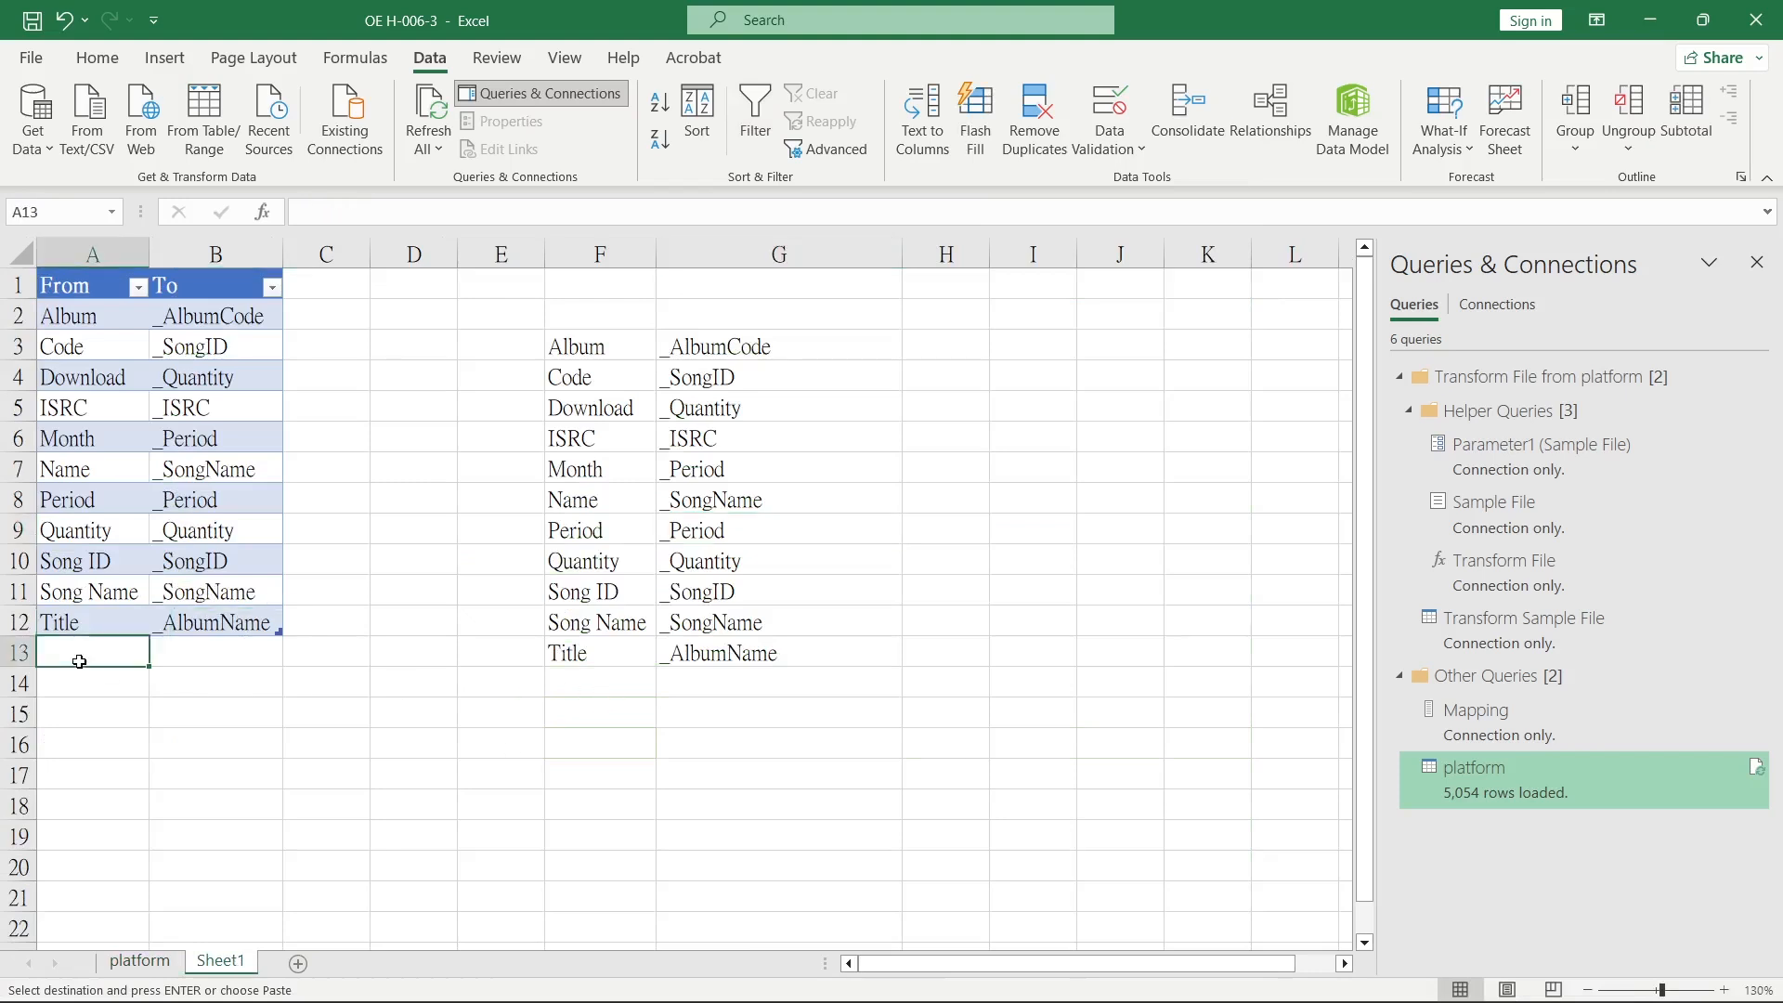
right_click(82, 661)
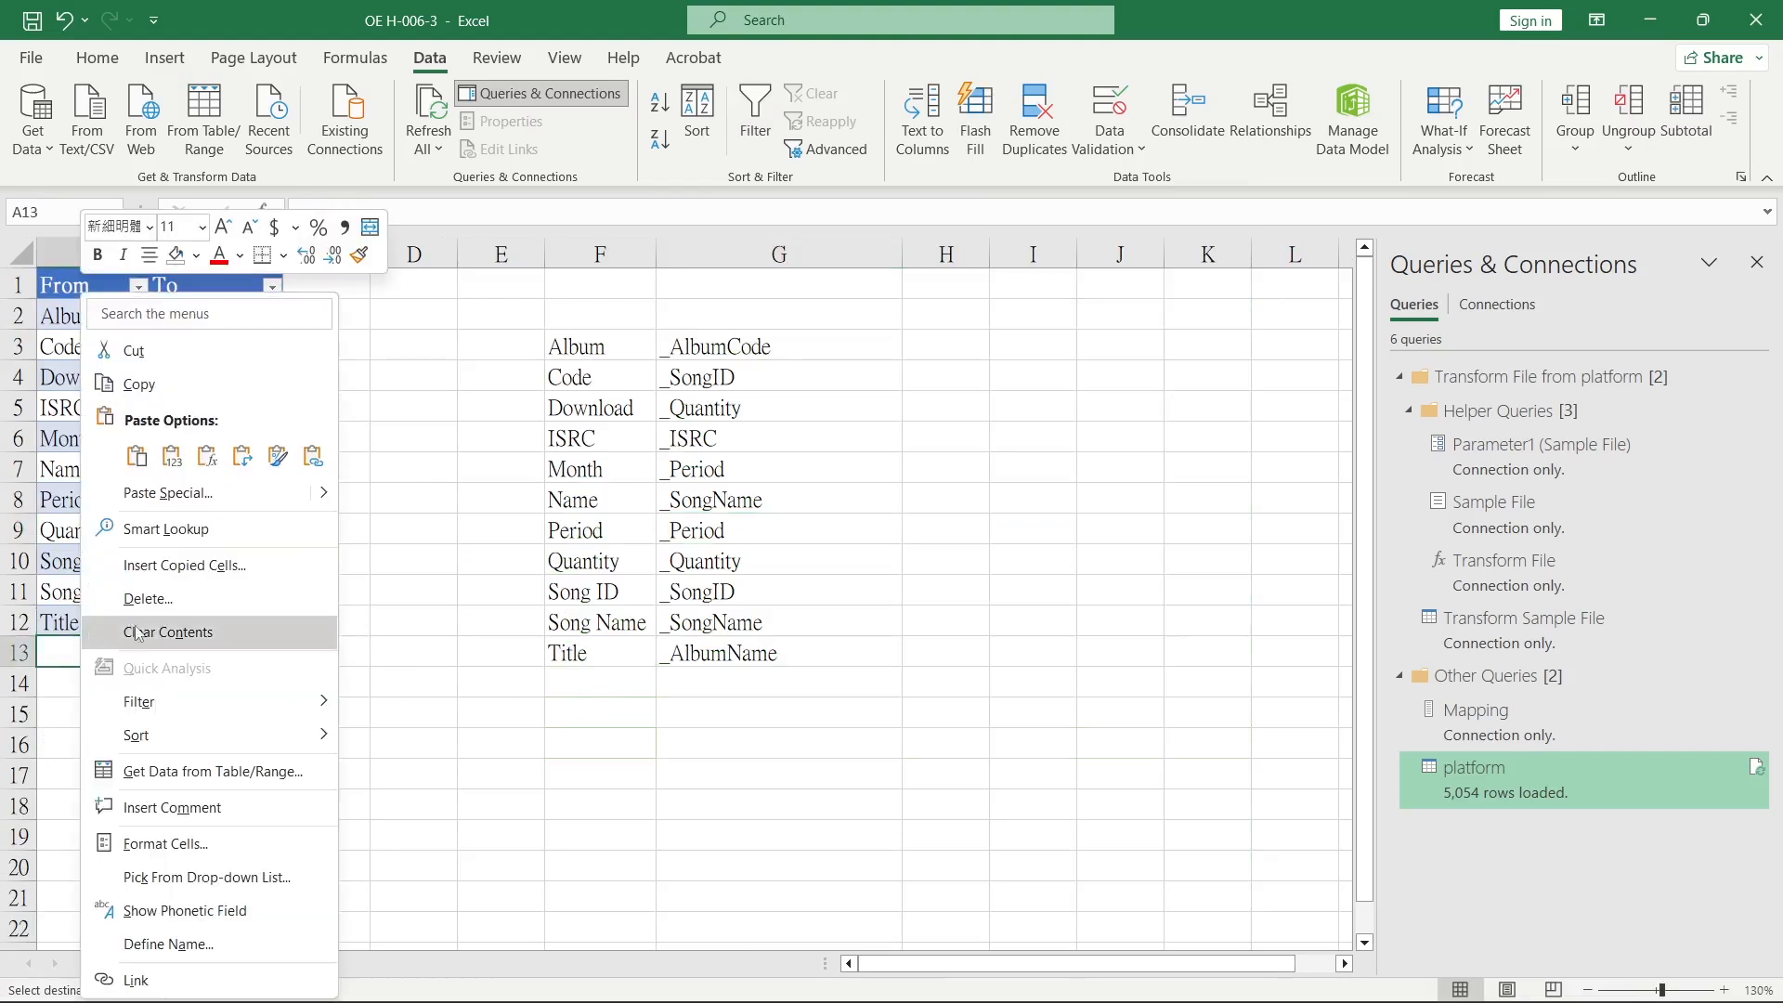
click(173, 458)
key(ctrl+z)
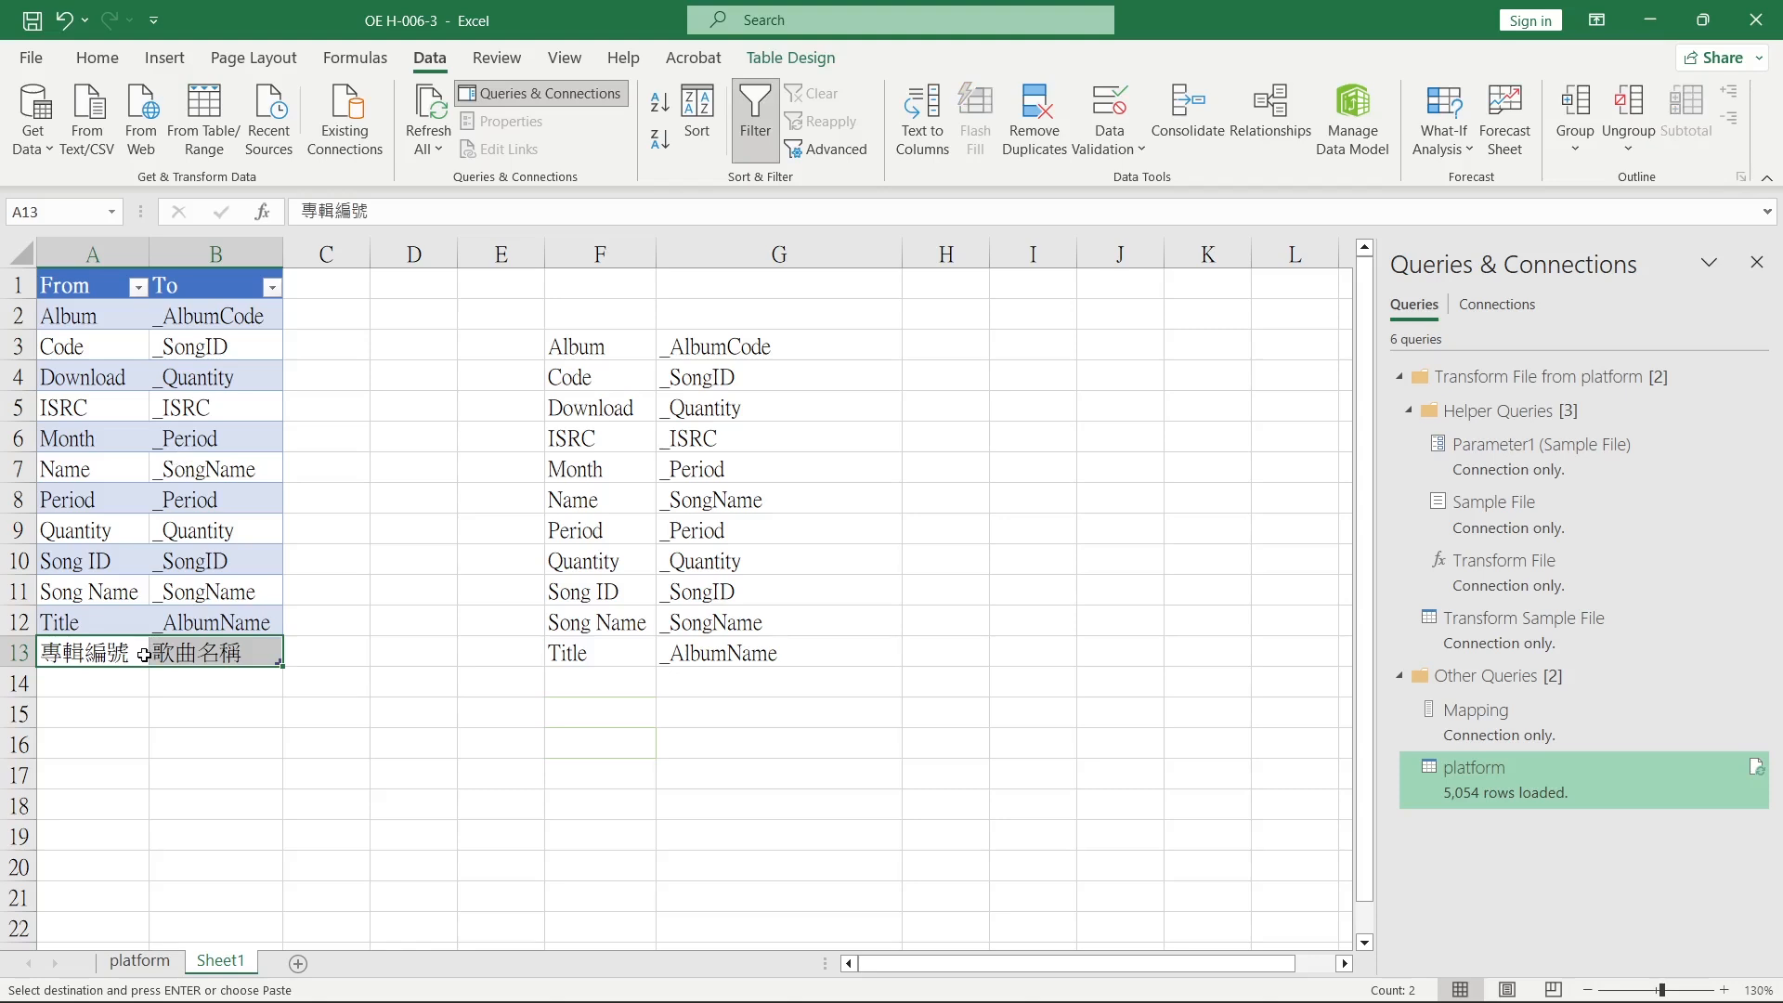
- Move 歌曲名稱 from B13 to A14 so that it sits beneath 專輯編號 in the From column
click(182, 735)
click(209, 672)
click(212, 653)
drag(206, 671, 131, 685)
click(203, 677)
- Copy _SongName into the To cell beside 歌曲名稱 and _AlbumCode into the To cell beside 專輯編號
click(212, 628)
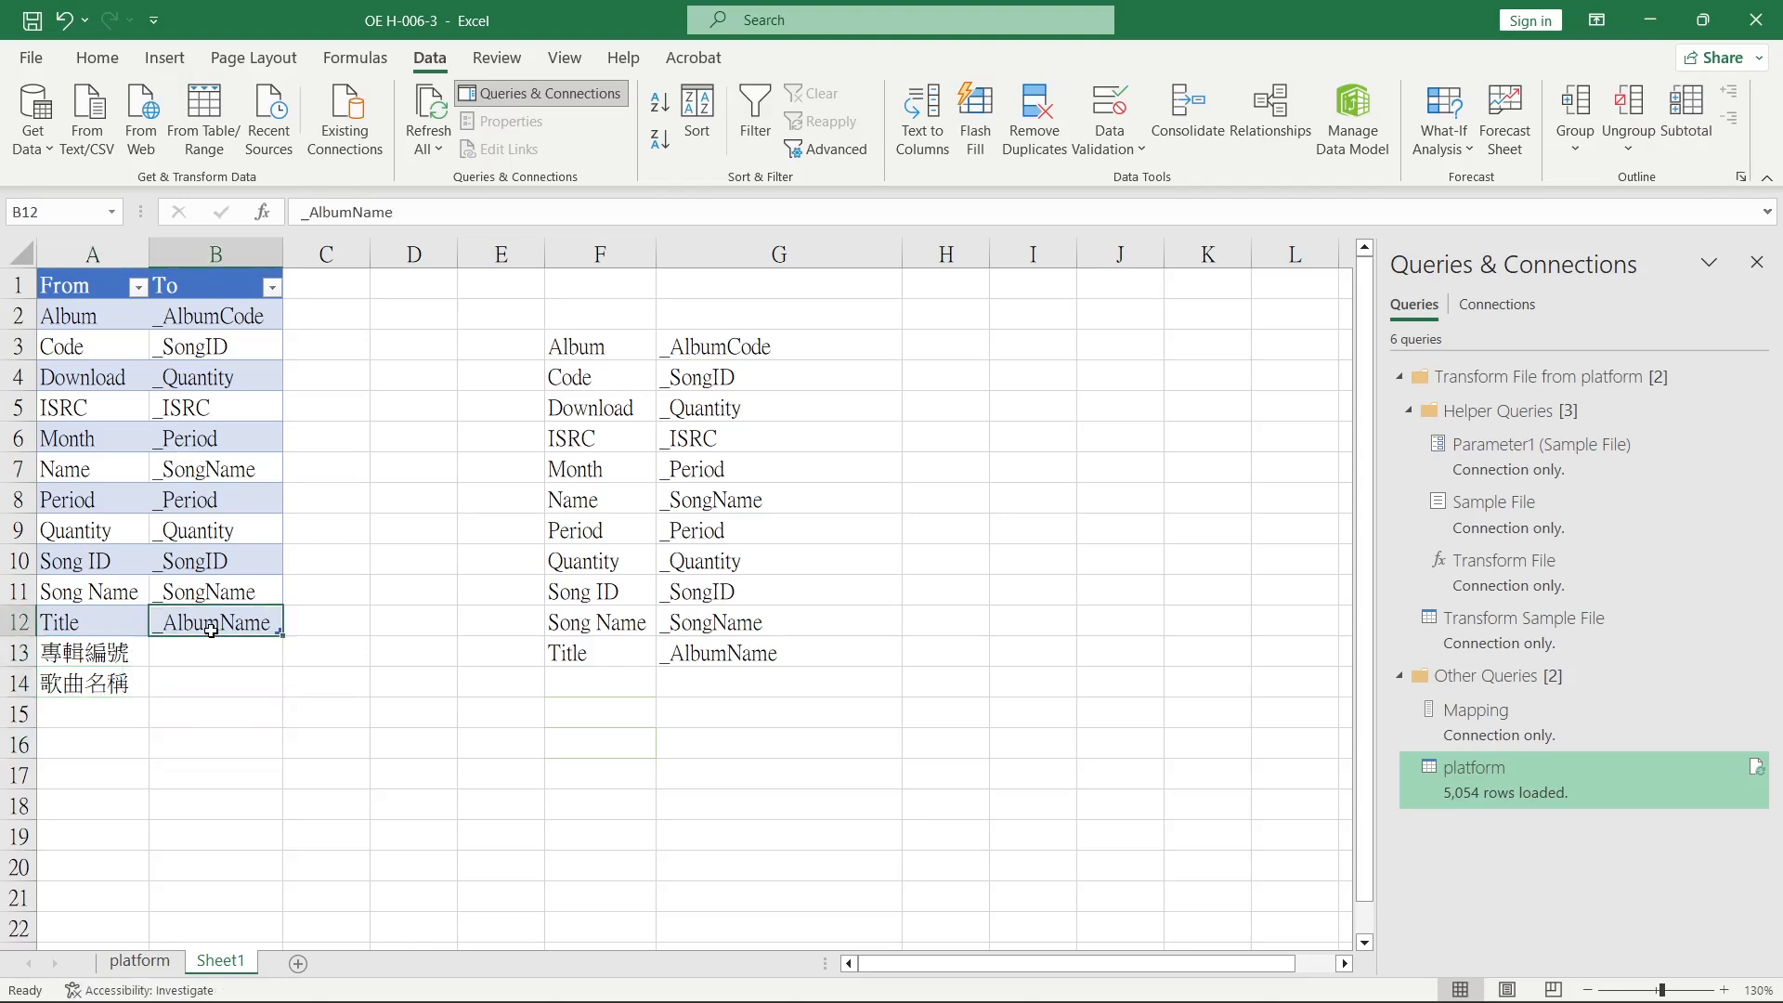
click(218, 599)
key(ctrl+c)
click(189, 681)
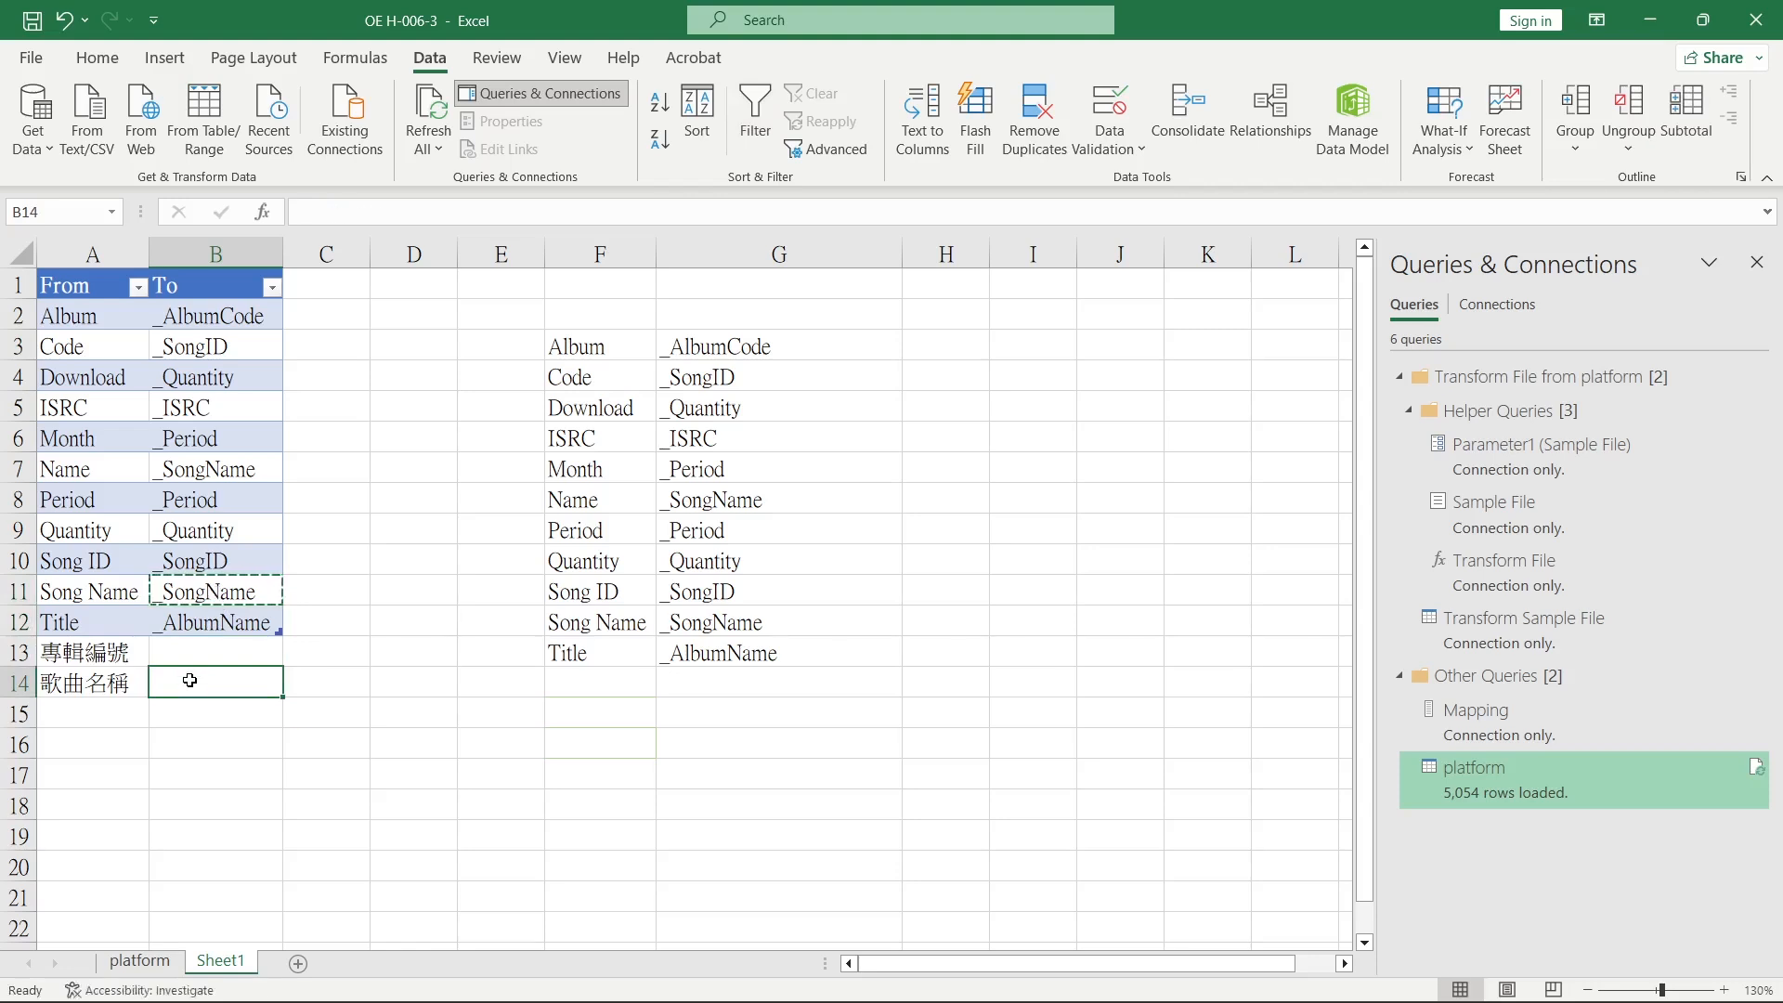
key(ctrl+v)
click(204, 320)
key(ctrl+c)
click(195, 653)
key(ctrl+v)
- Extend the From/To mapping table down to row 14 to include the two added header pairs
click(365, 664)
drag(279, 633, 277, 693)
click(316, 704)
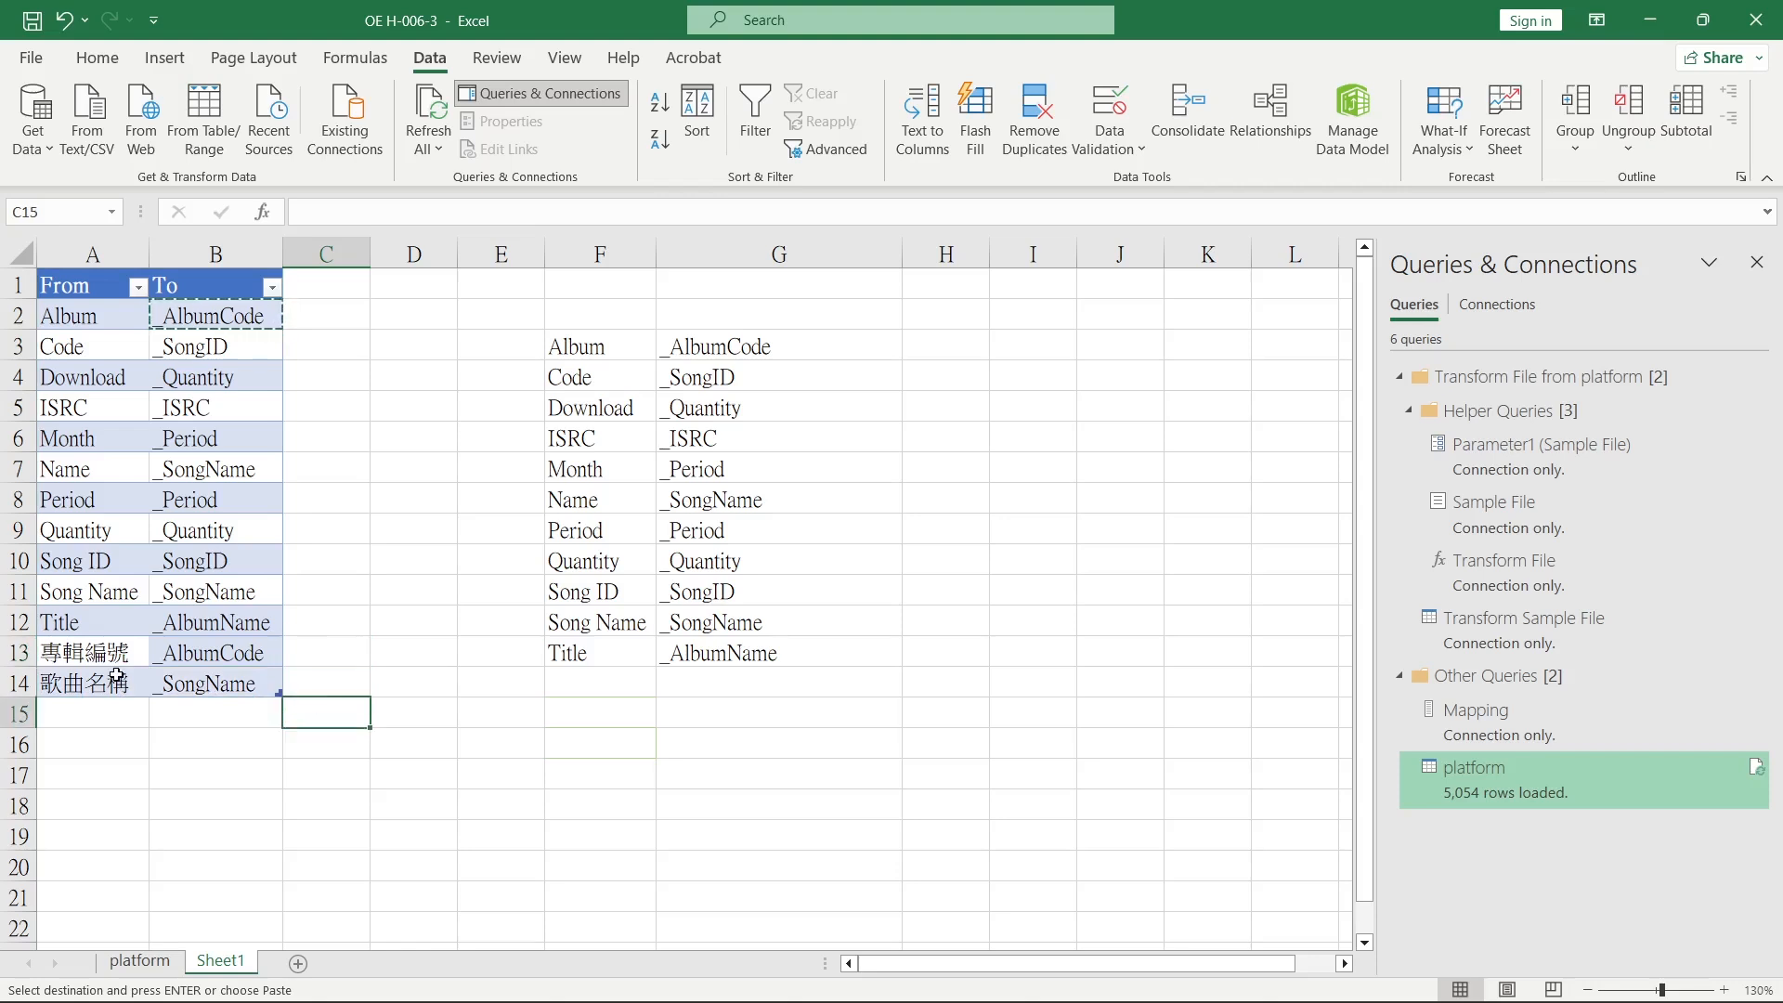
click(353, 650)
- Refresh all queries and check the platform sheet's columns down to its last rows
click(423, 135)
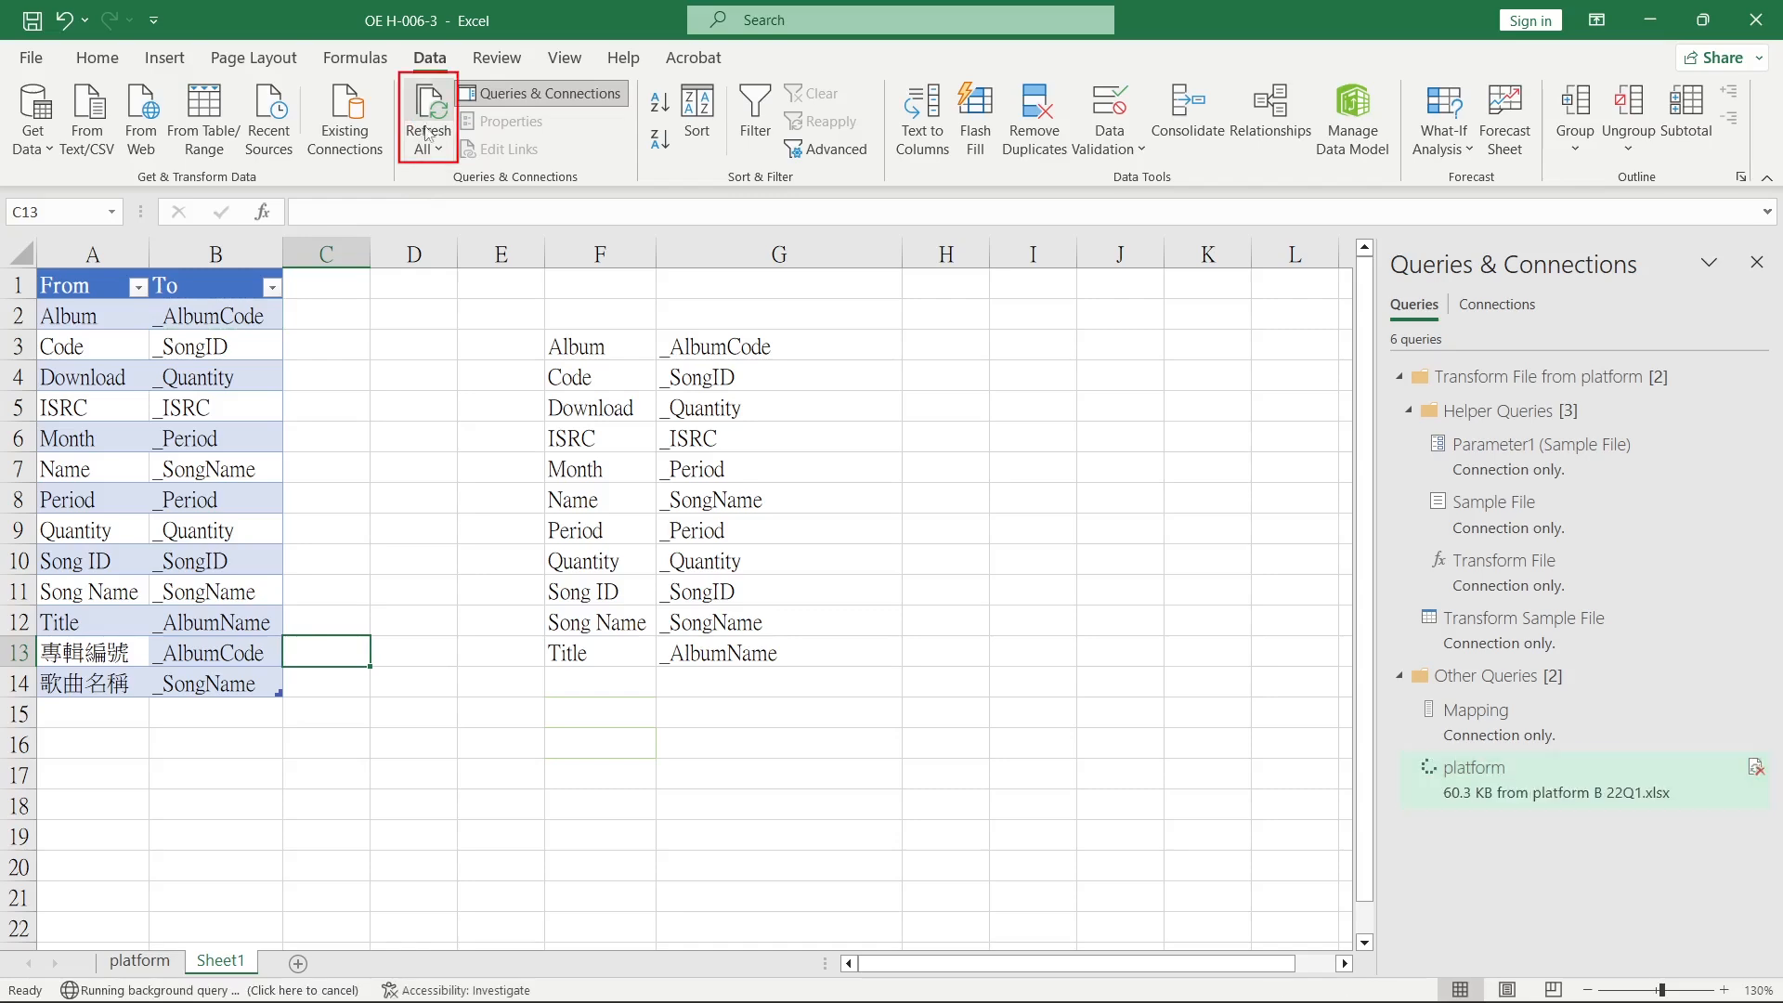
click(153, 963)
click(840, 437)
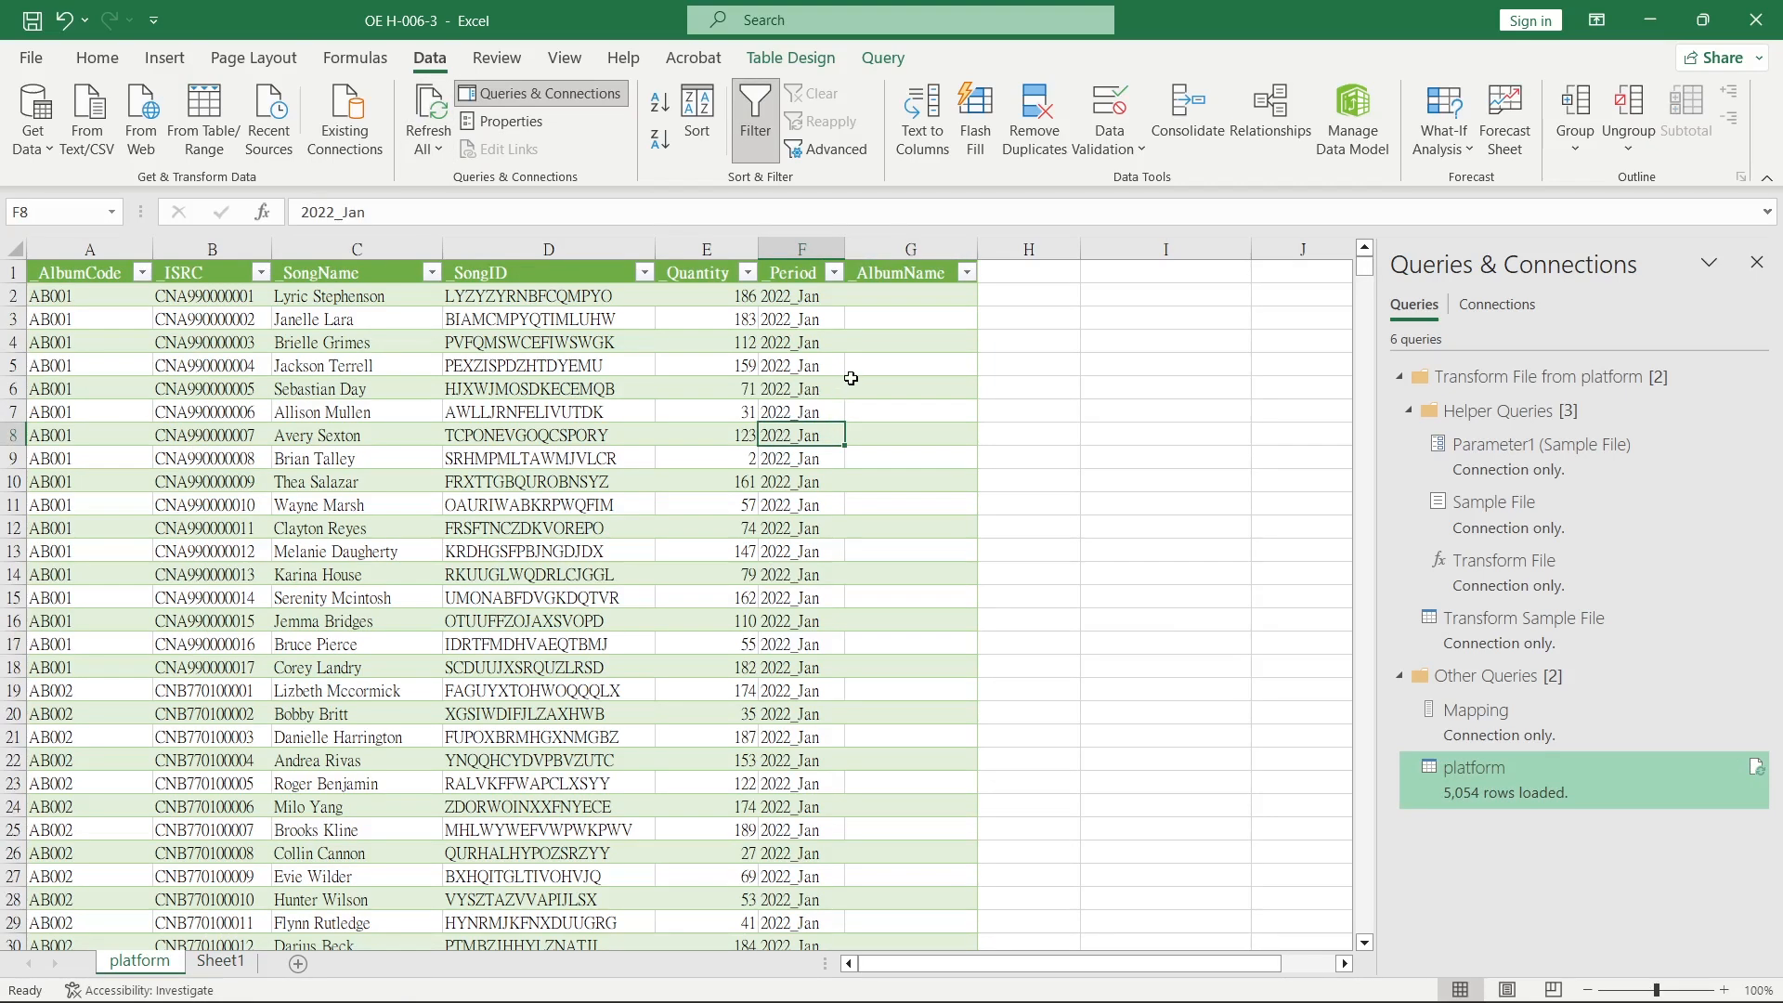
drag(1364, 269, 1375, 910)
click(557, 829)
click(564, 482)
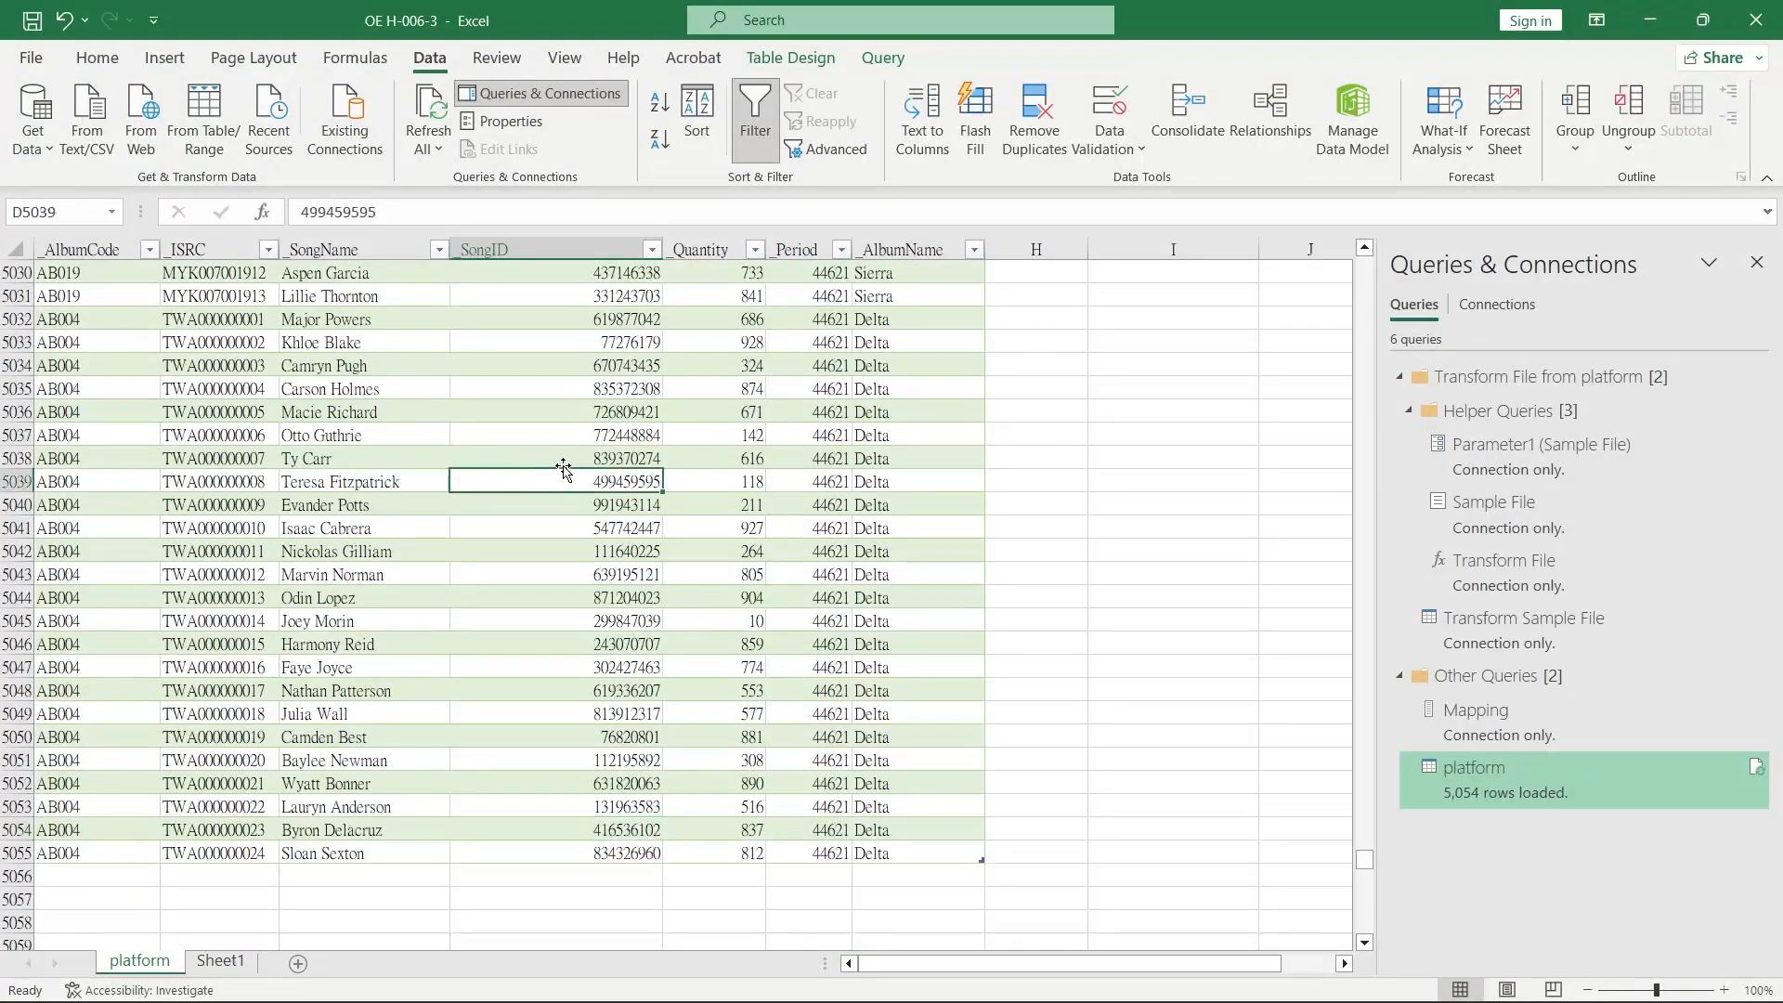